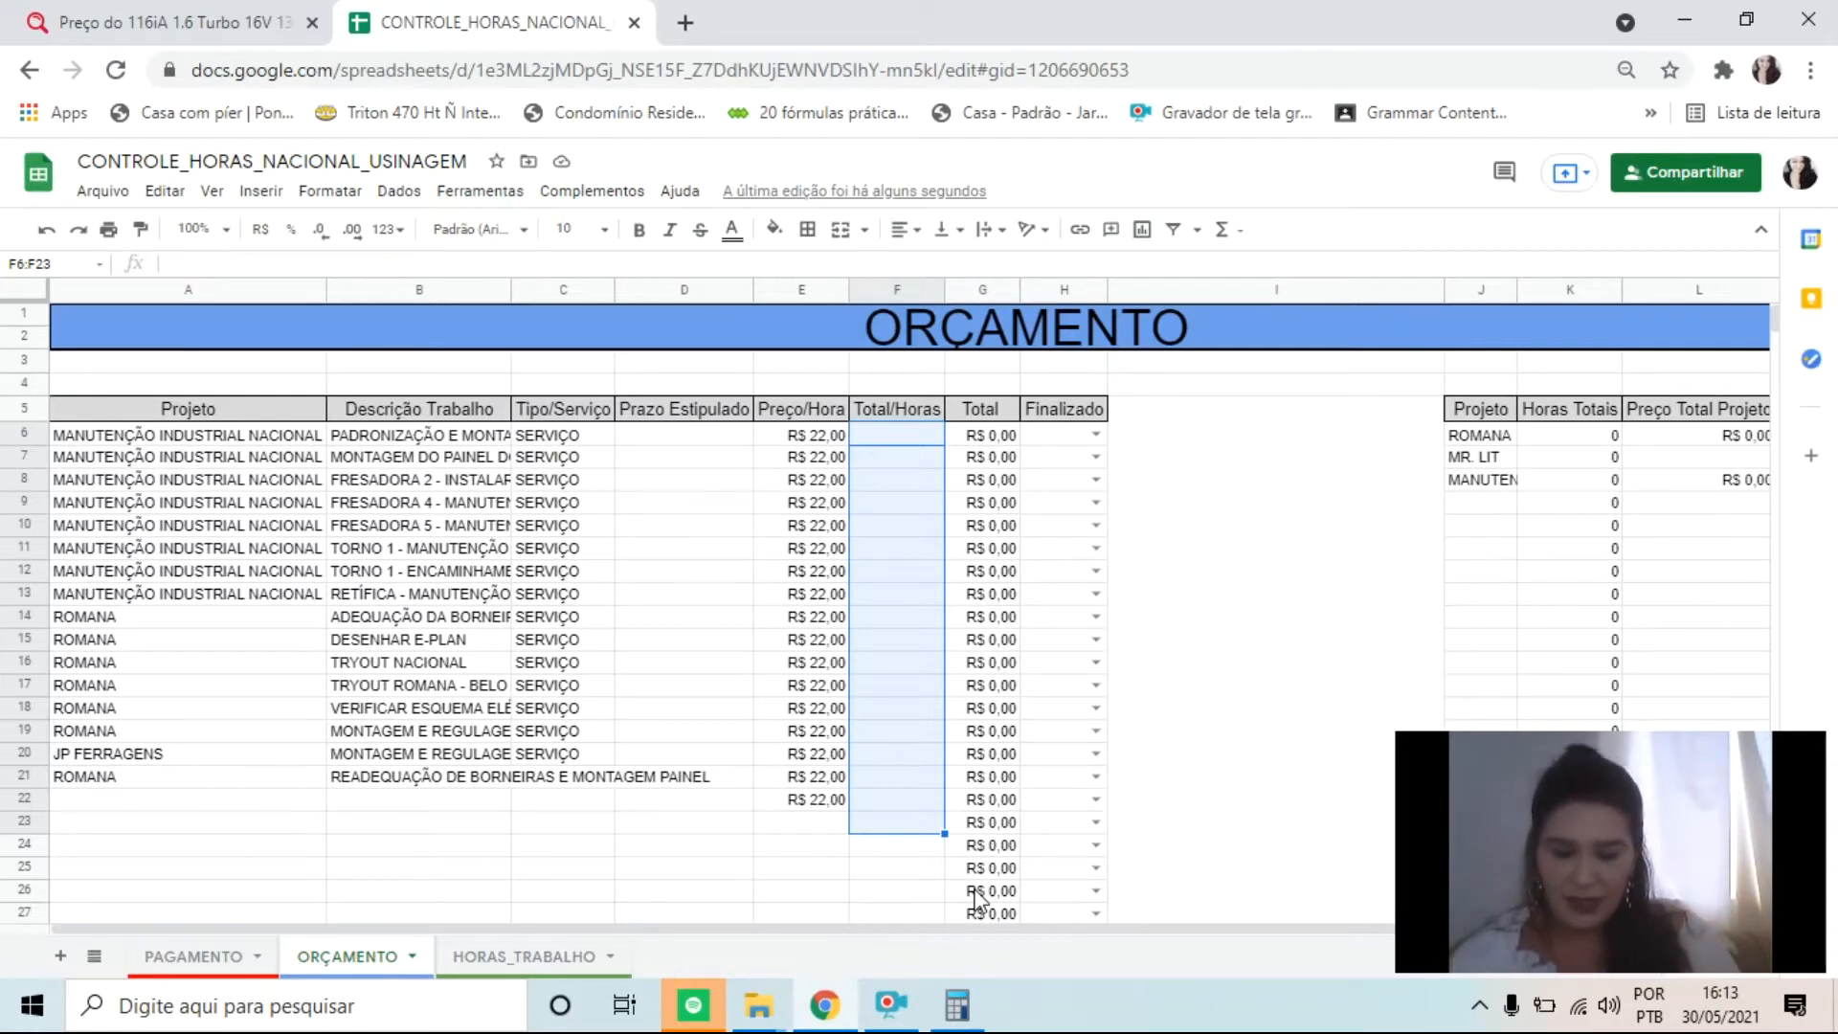
Step: Narrow the empty column I between the two tables on the ORÇAMENTO sheet so the summary table fits in view
mouse_move(823, 1005)
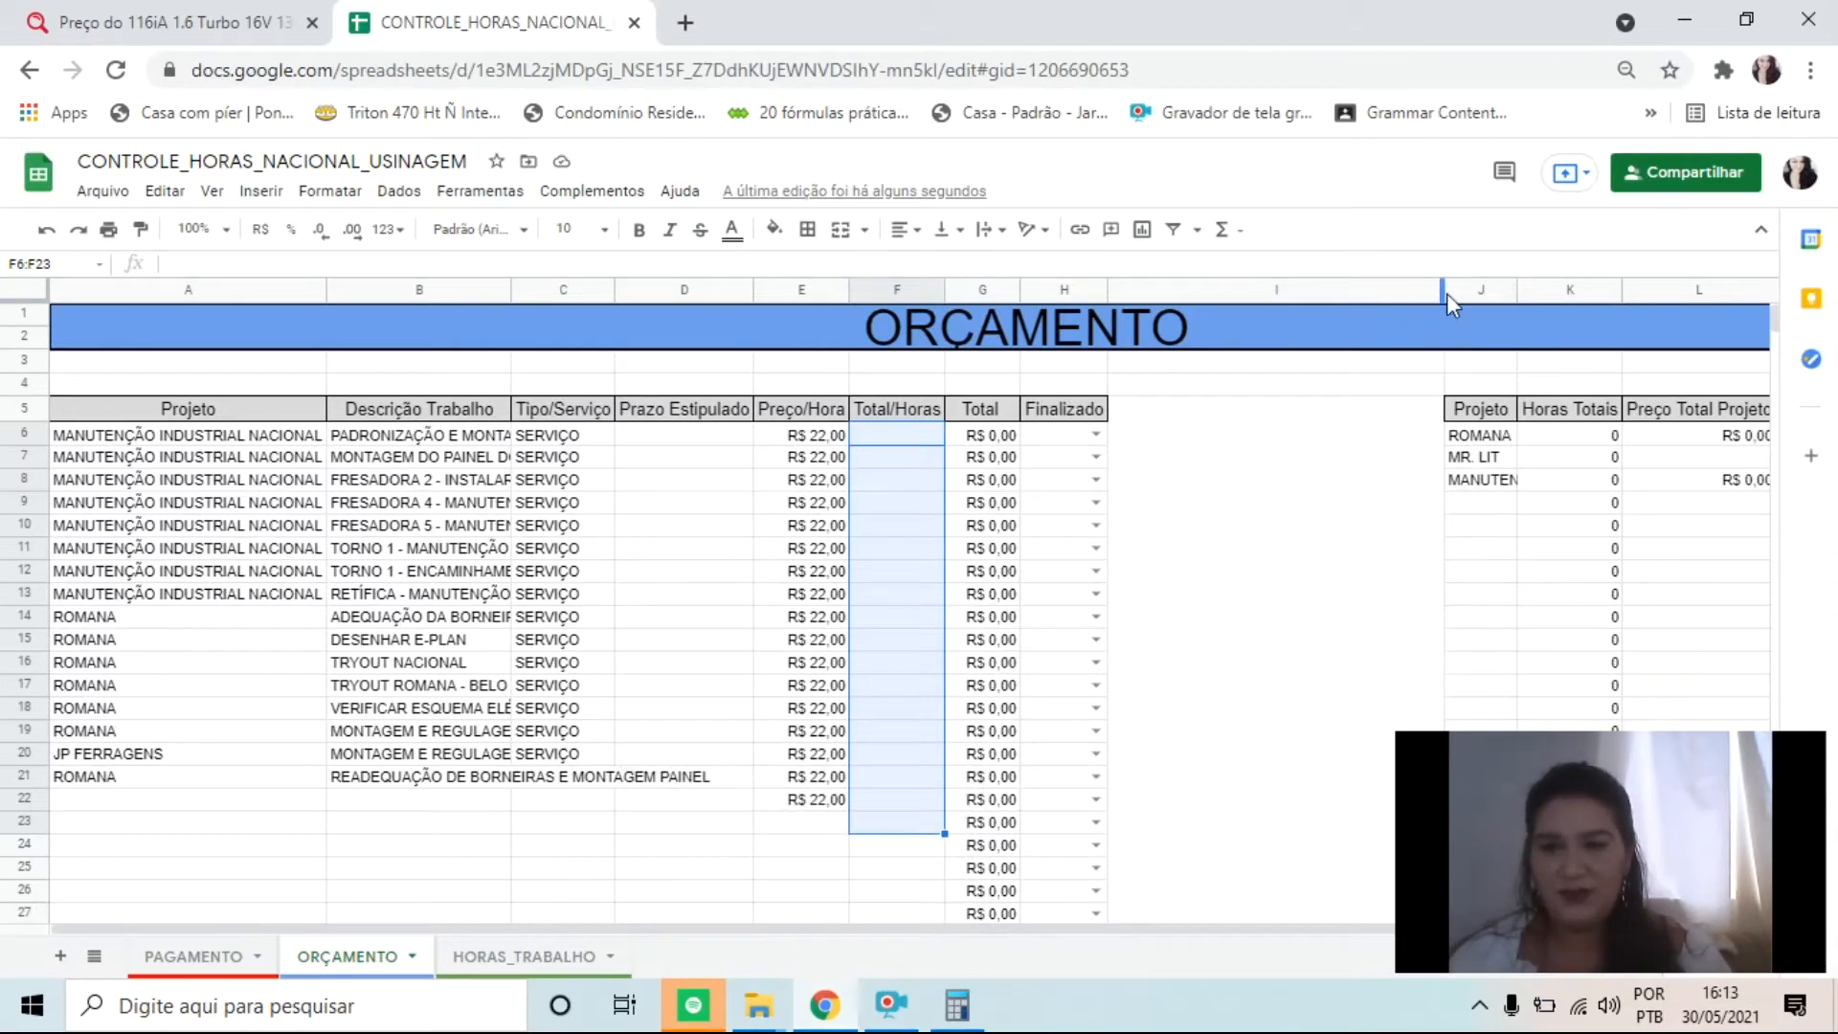
drag(1443, 292, 1189, 292)
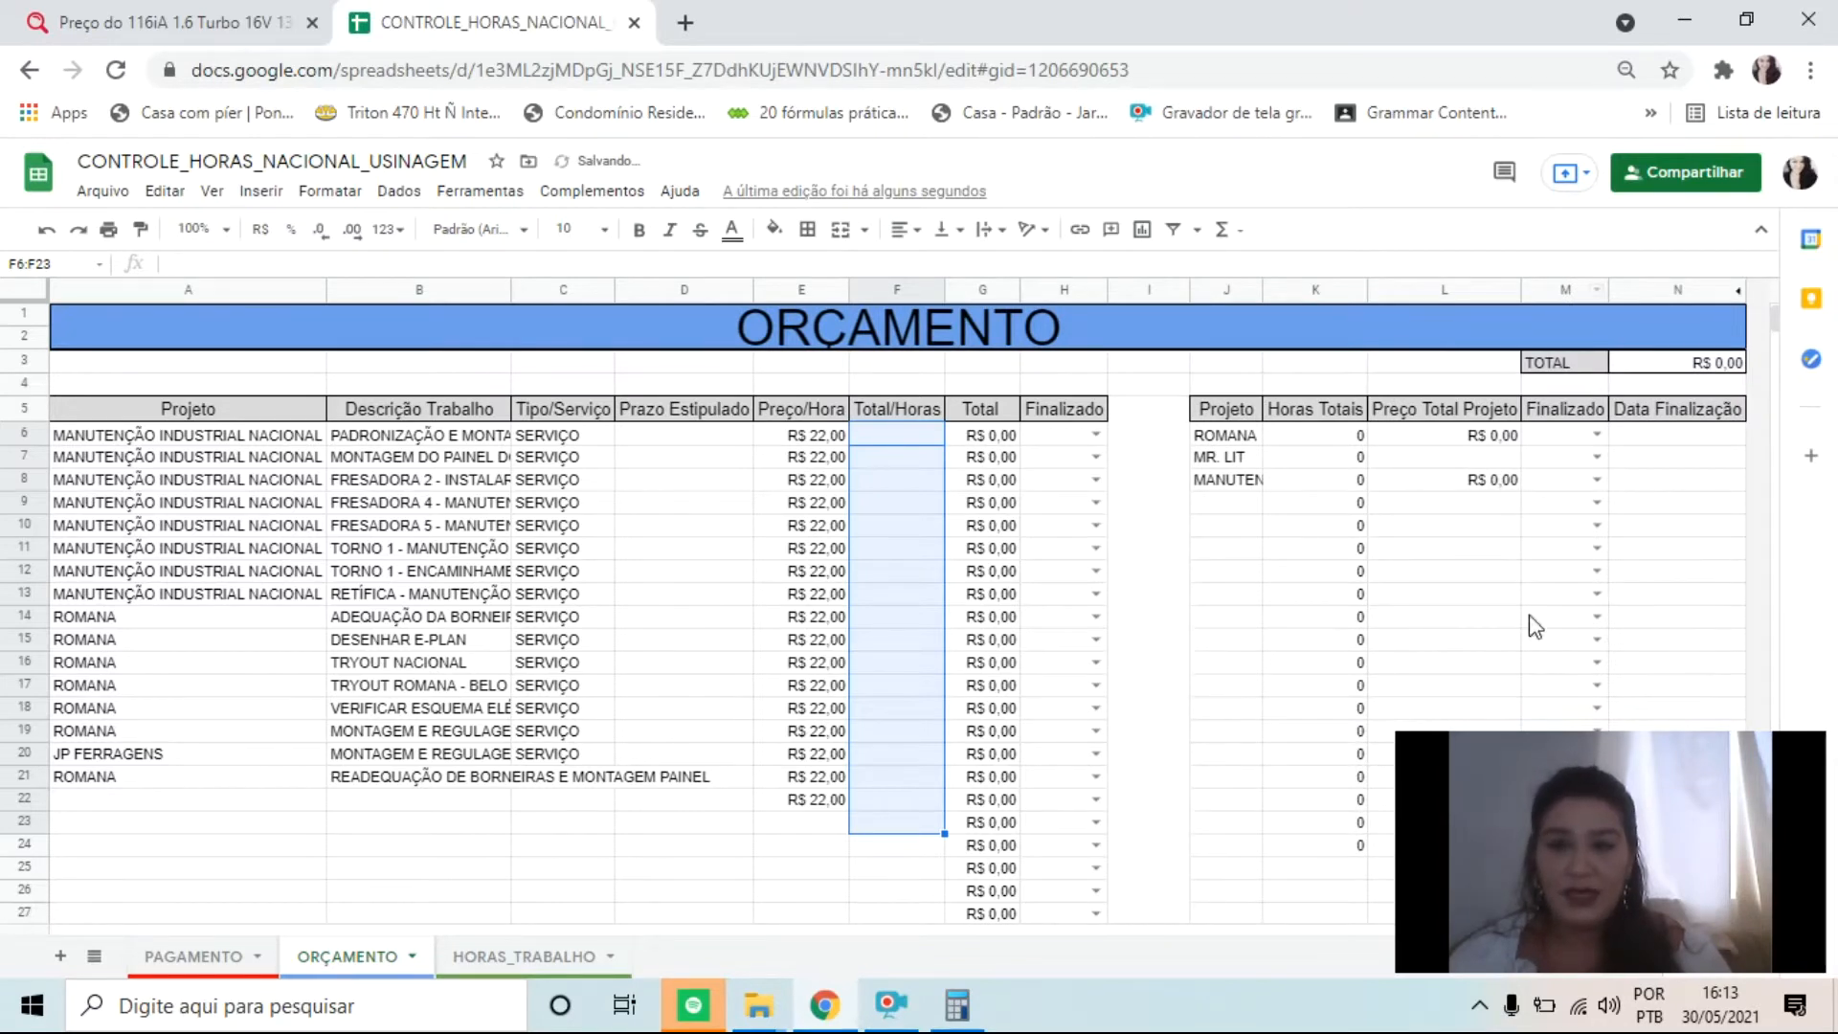
click(926, 433)
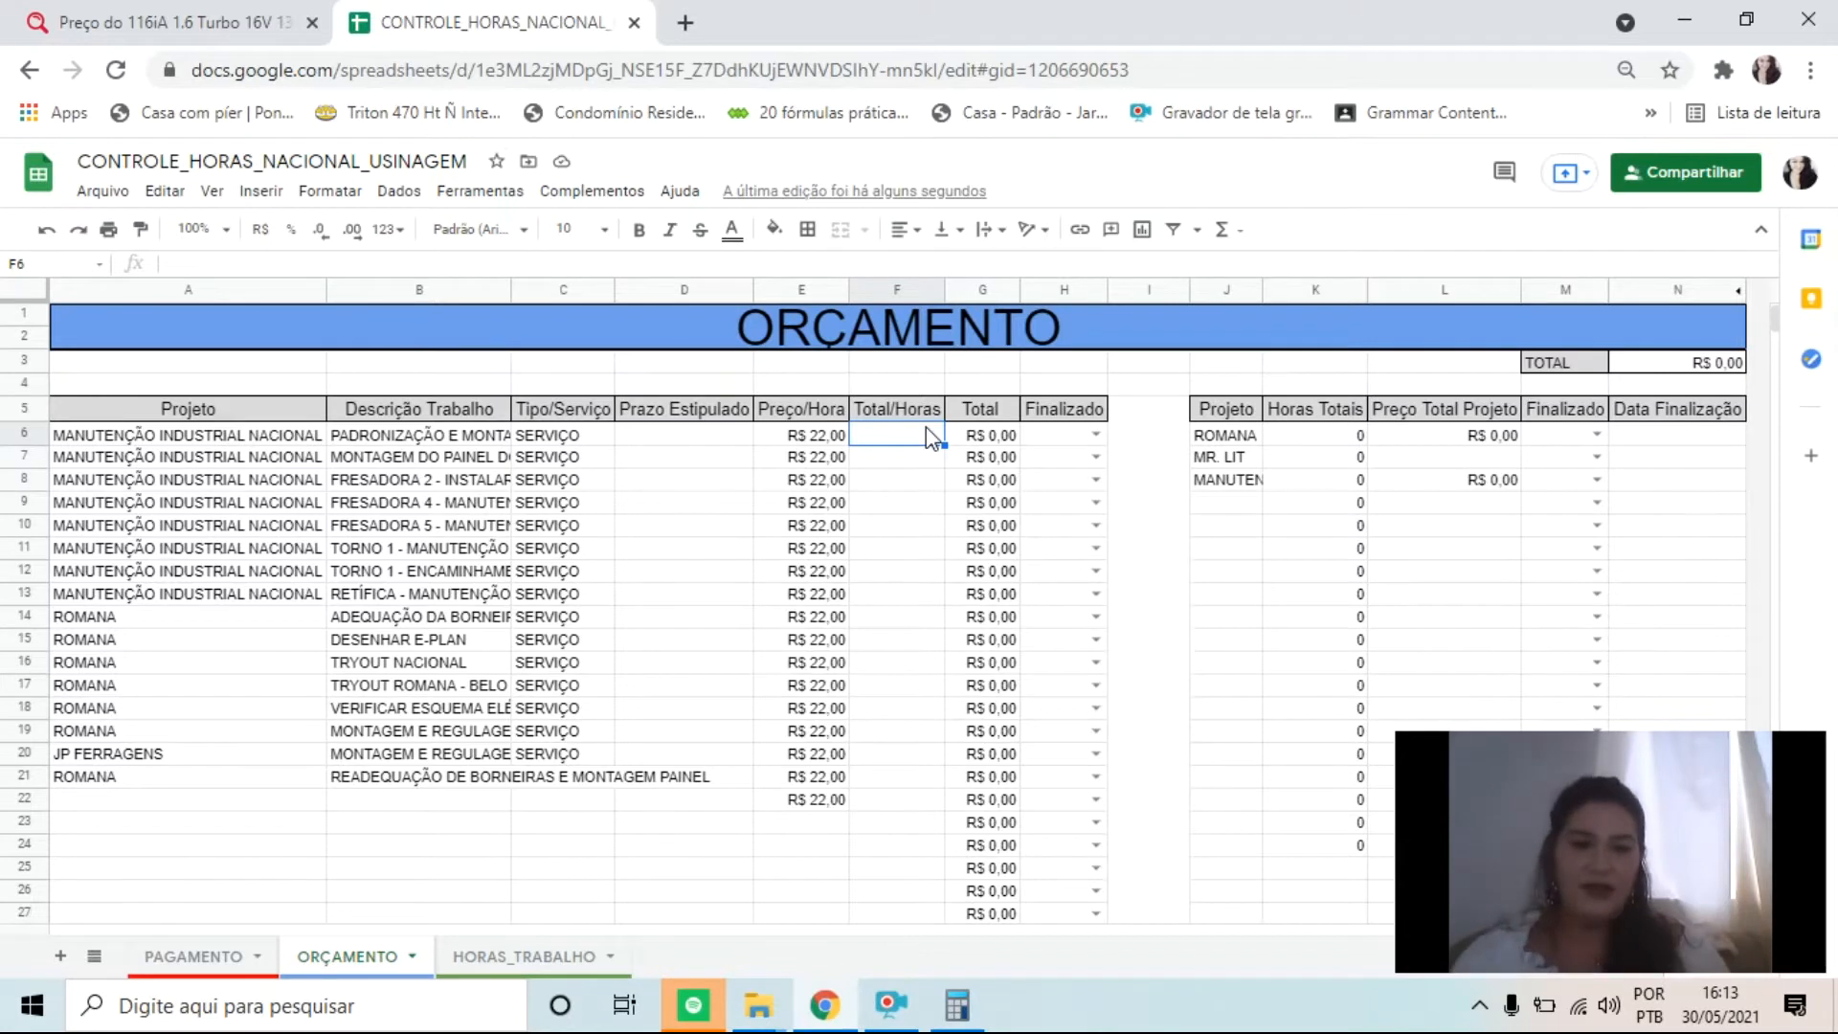
Step: Review the Descrição/Trabalho range B5:B27 on the HORAS_TRABALHO sheet and return to the ORÇAMENTO sheet
click(545, 955)
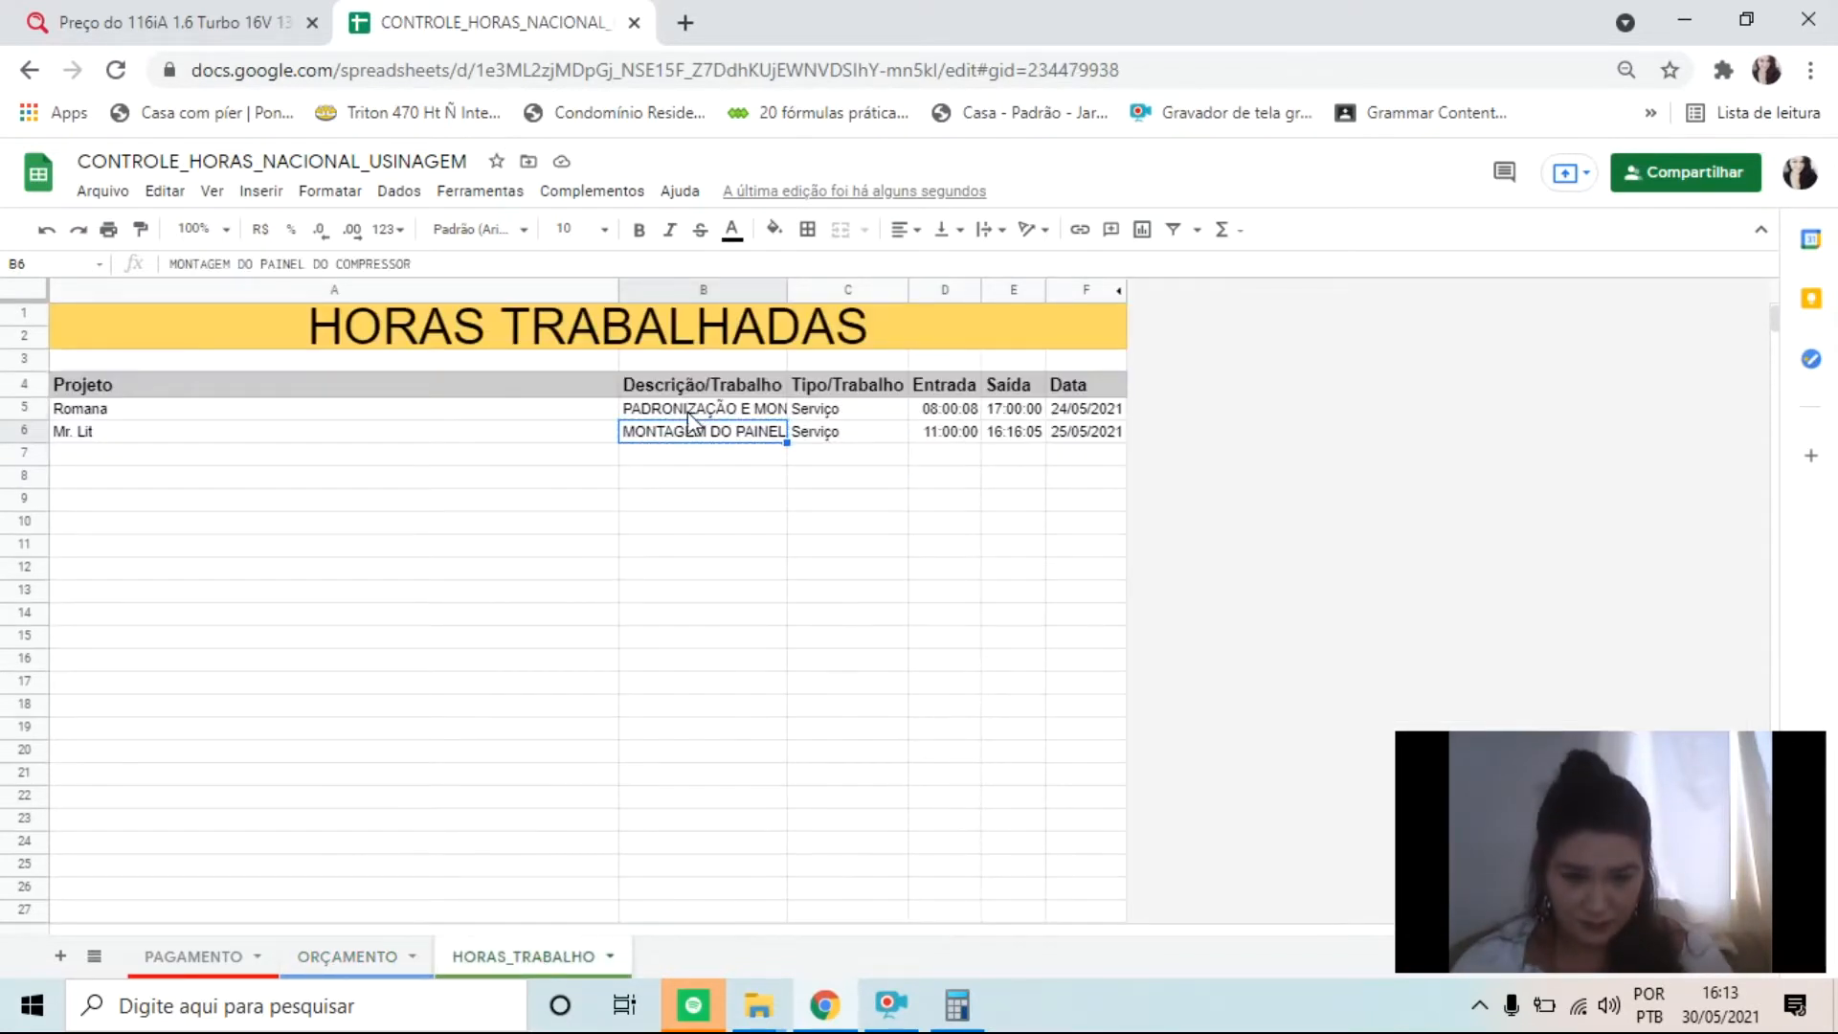
drag(697, 414, 701, 917)
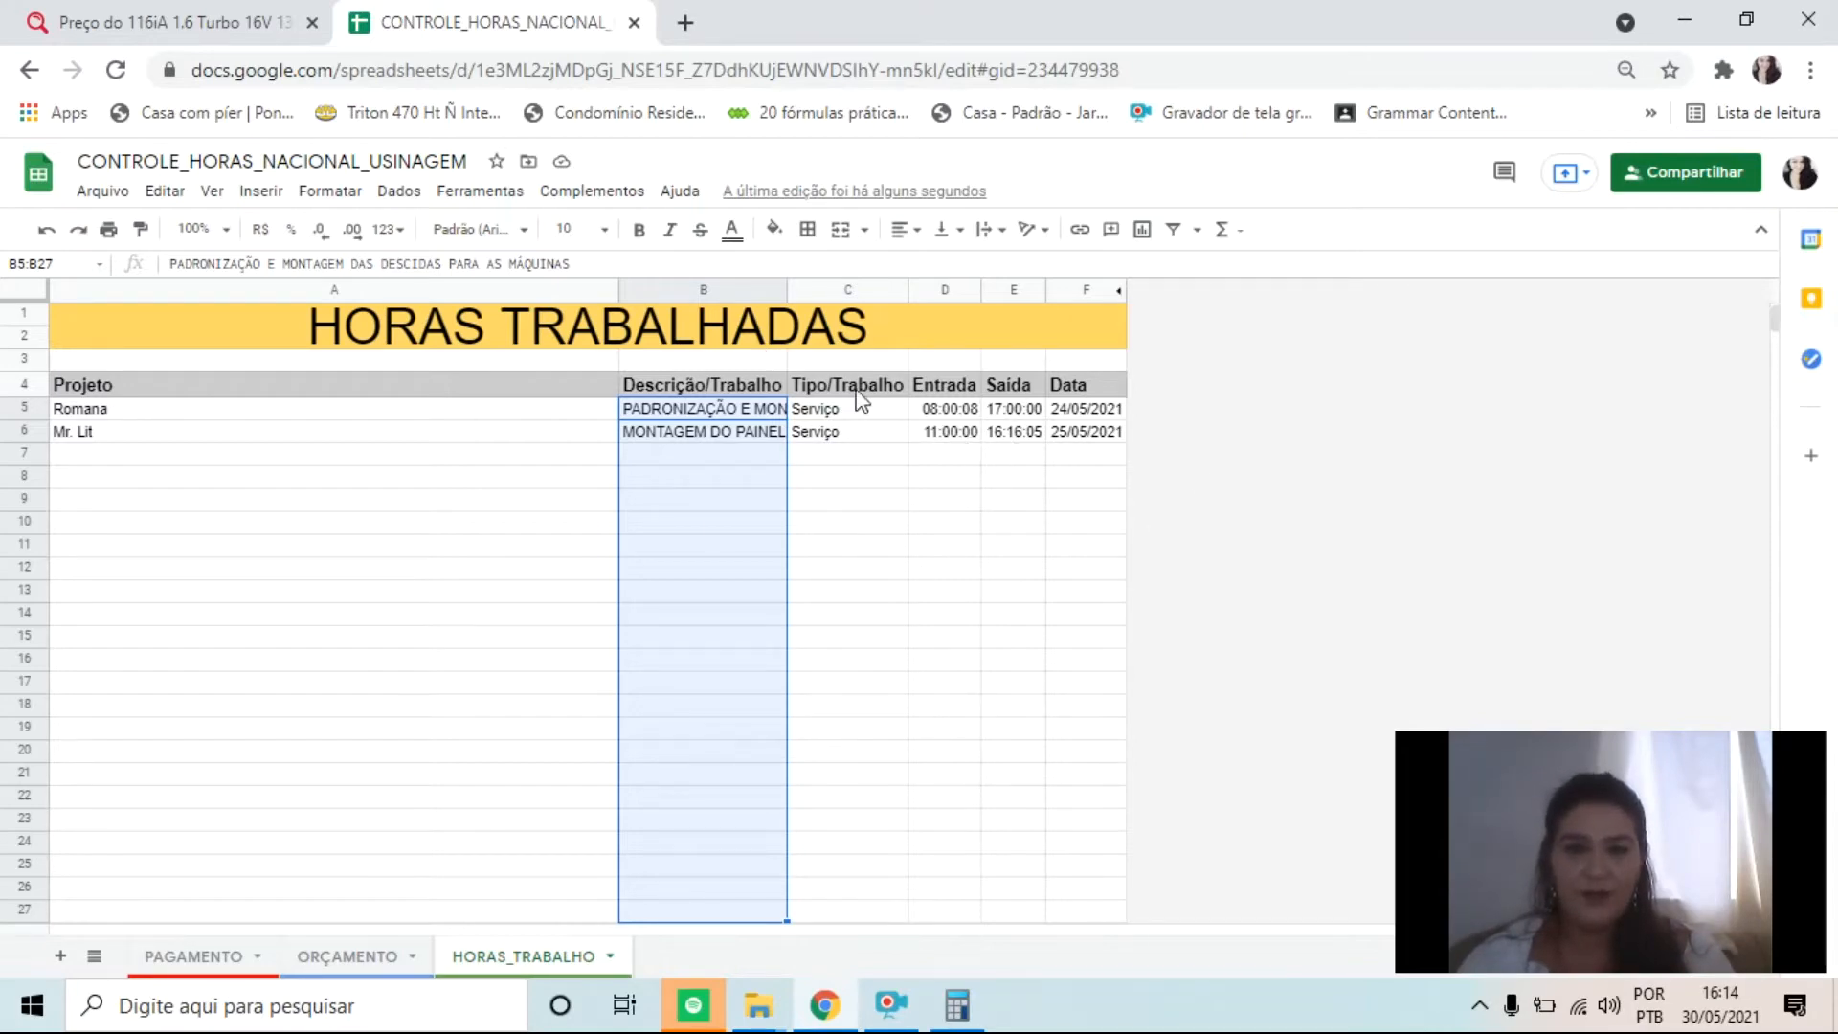
click(386, 963)
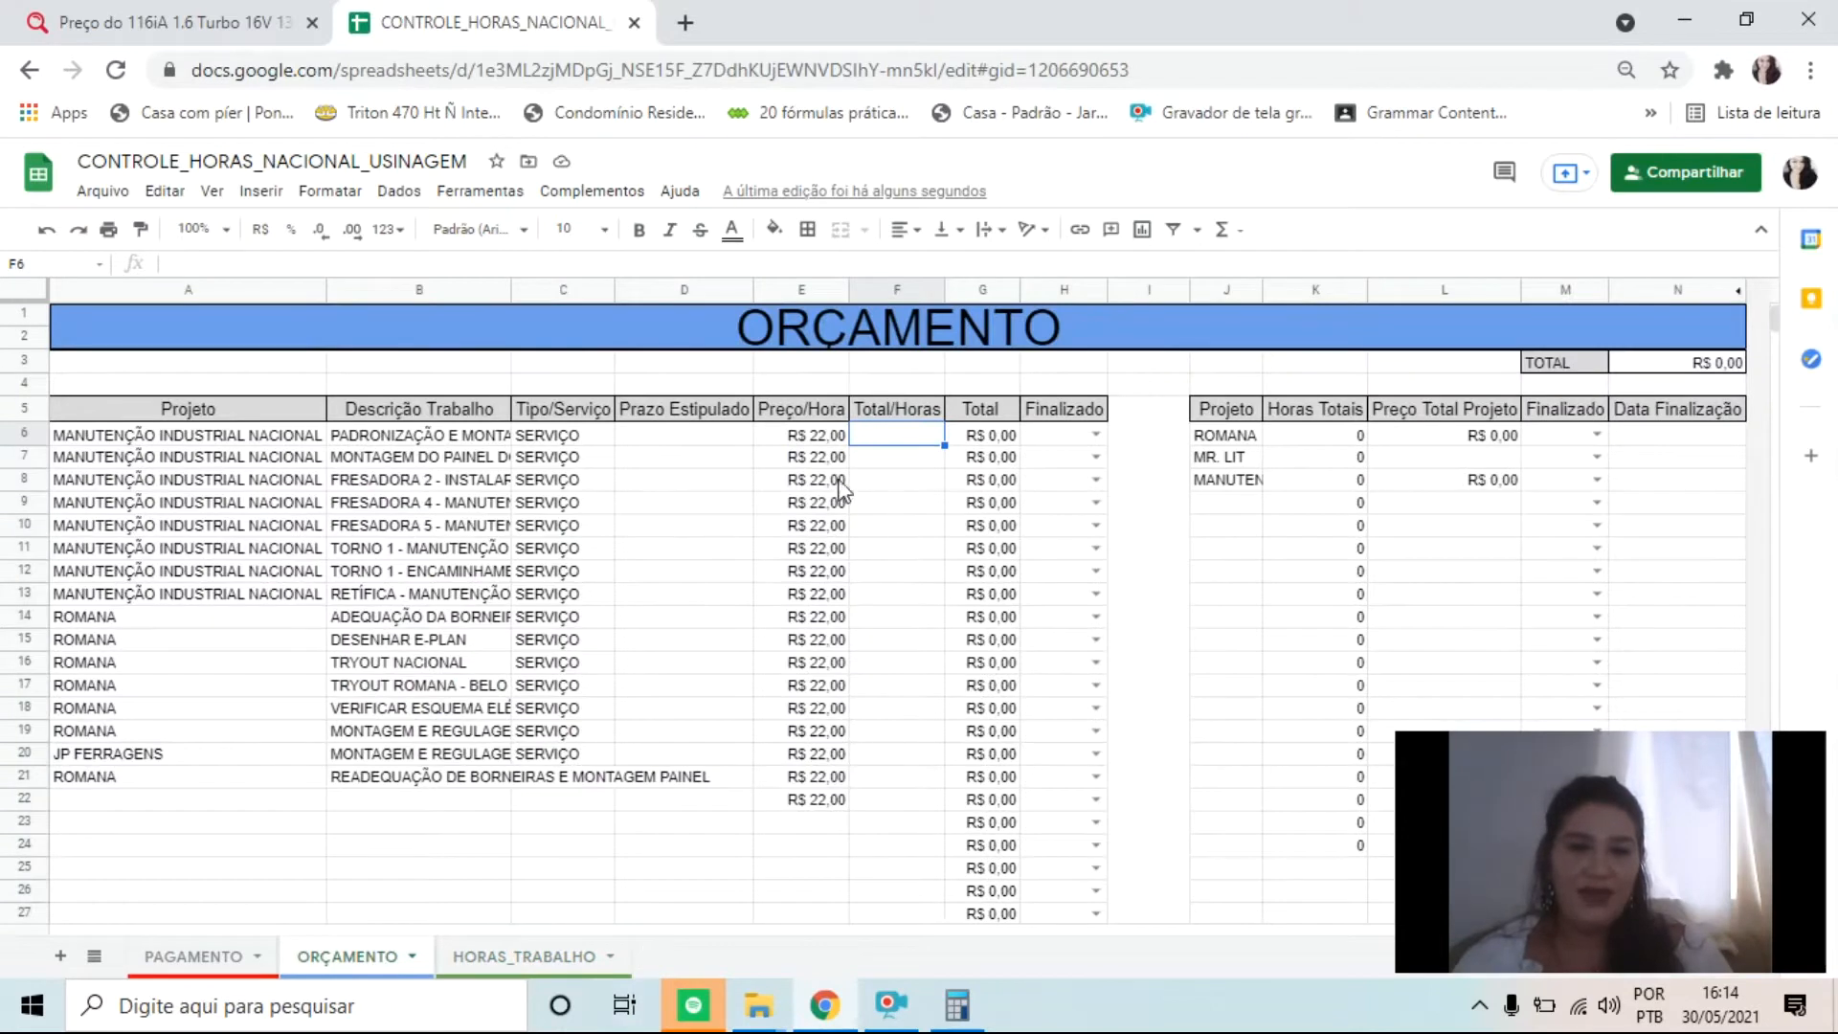
Step: Try 8,5 as the Total/Horas value in cell F6 and clear the cell again
drag(904, 433, 900, 828)
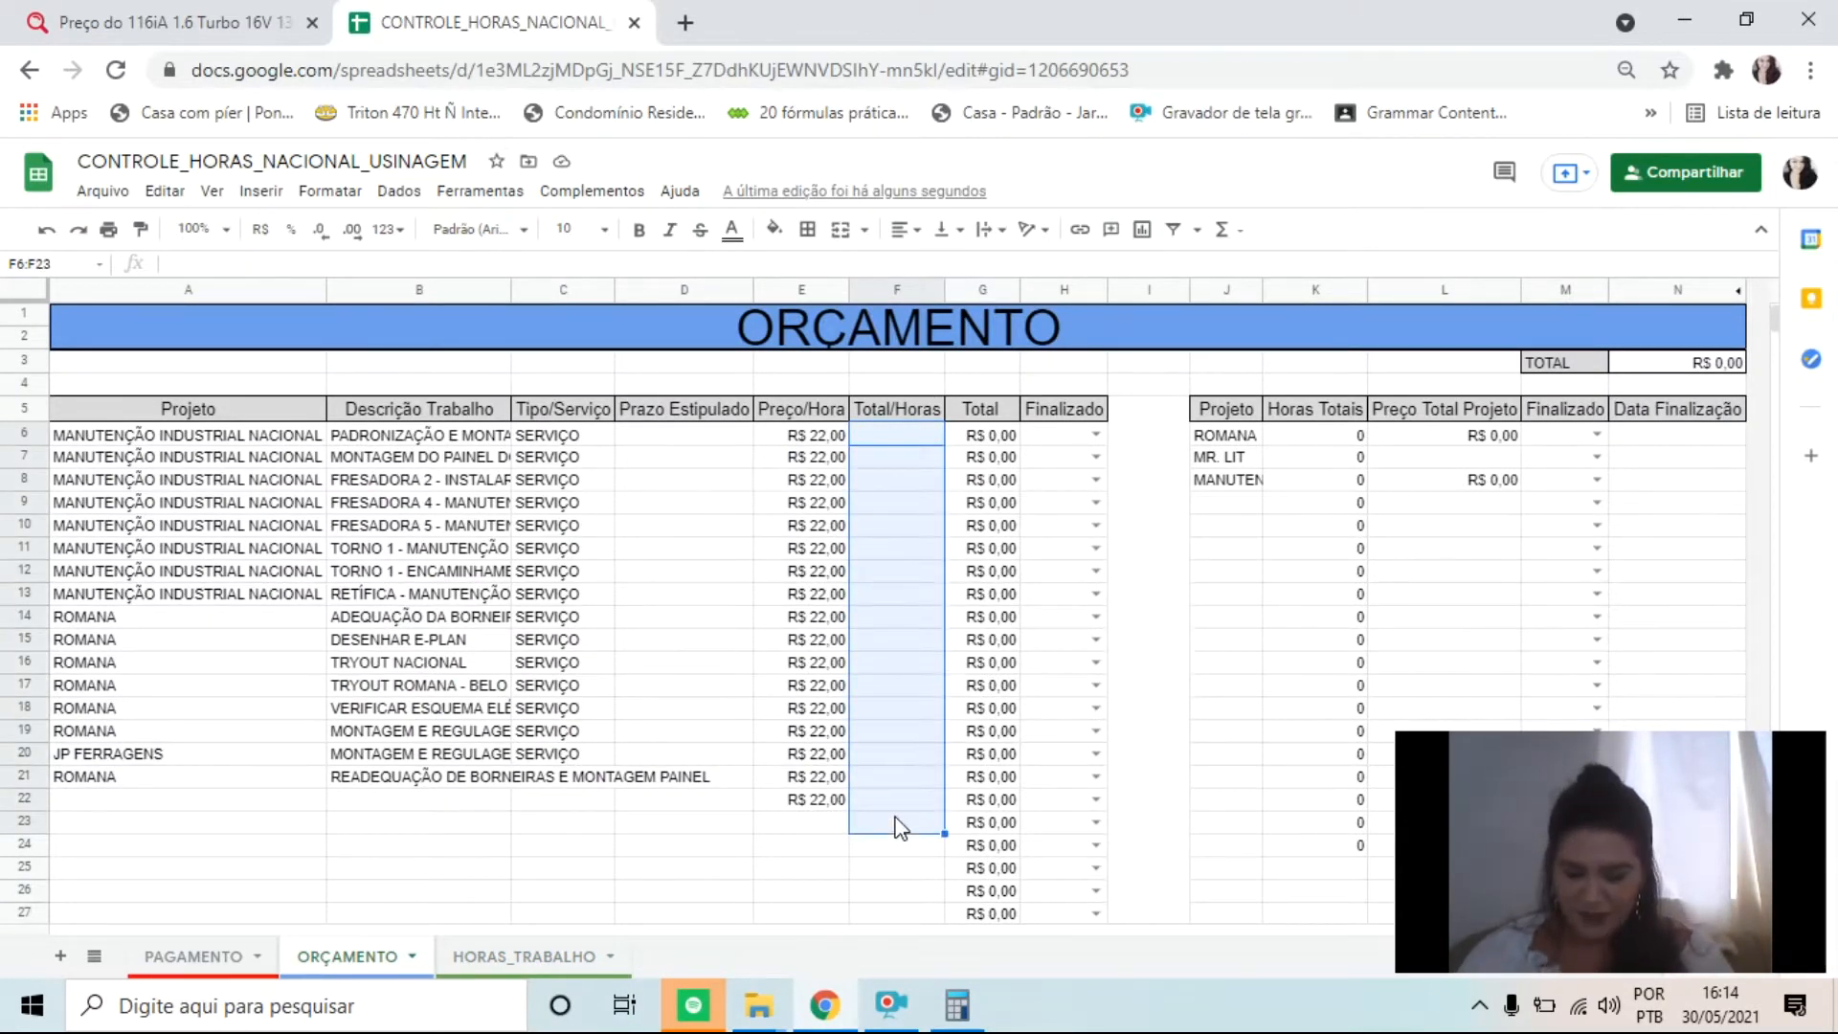
text(8,5)
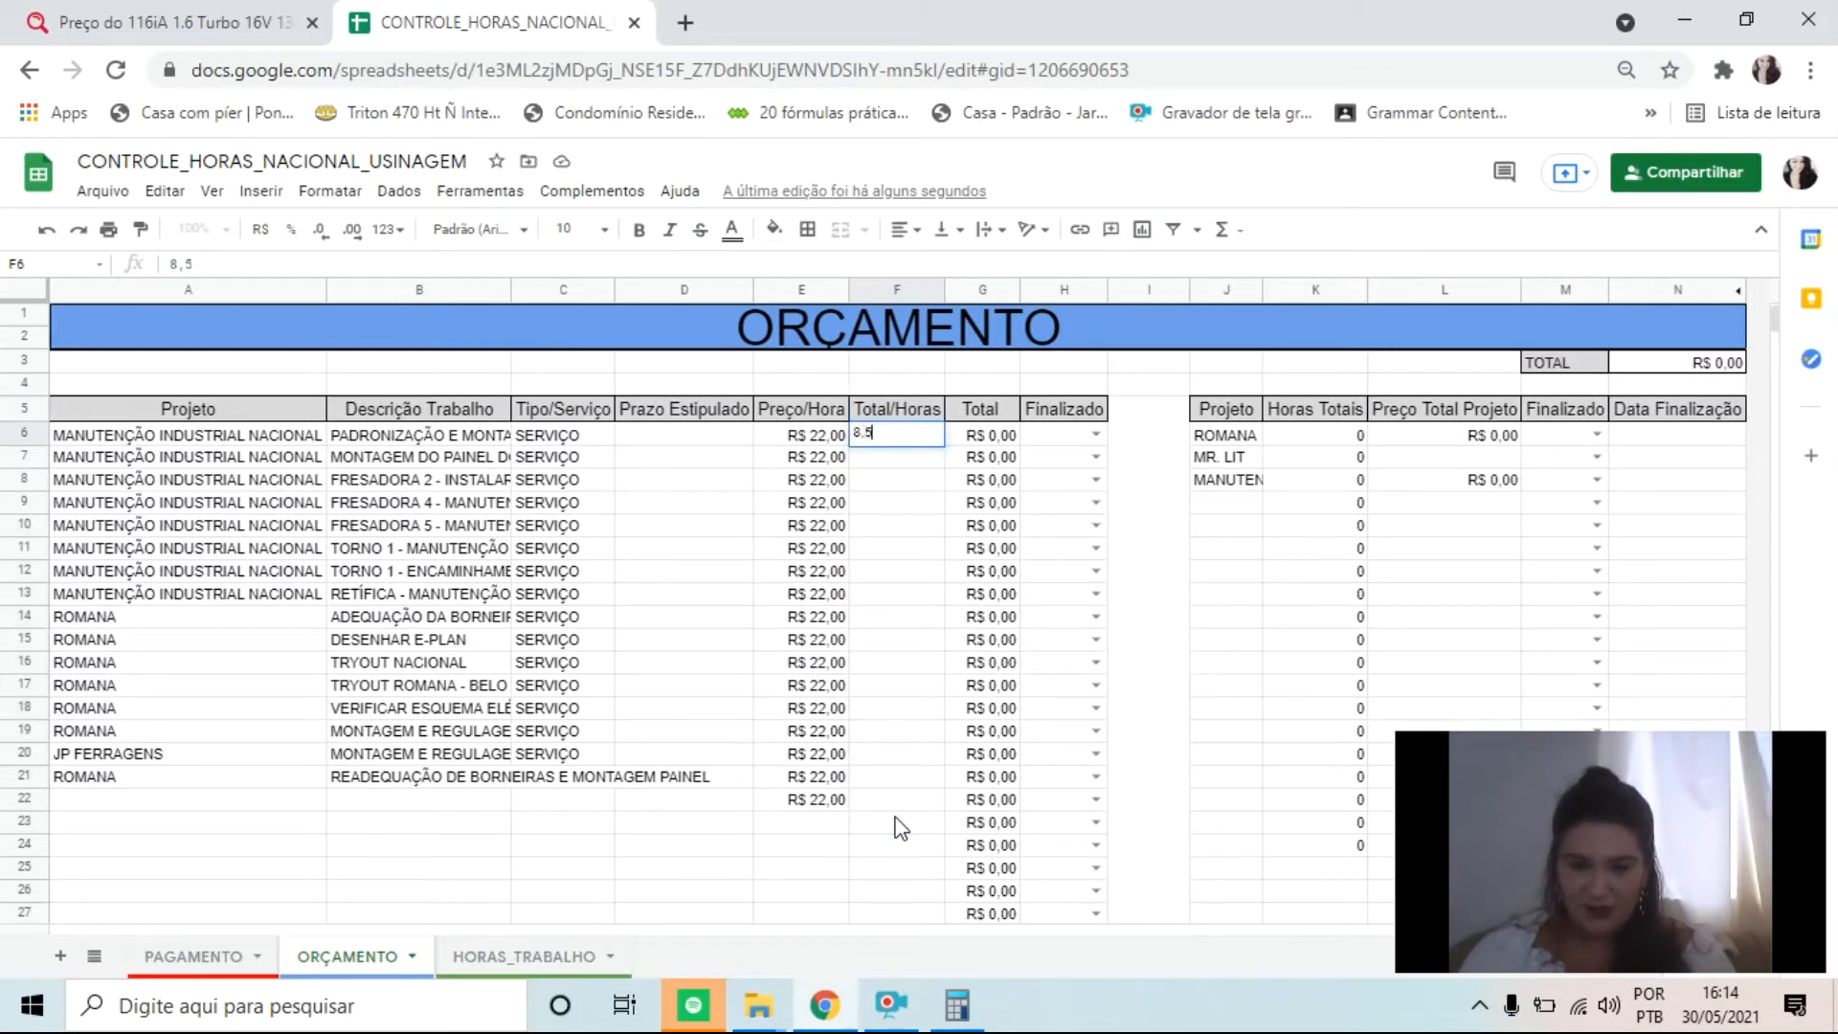
key(Return)
key(Up)
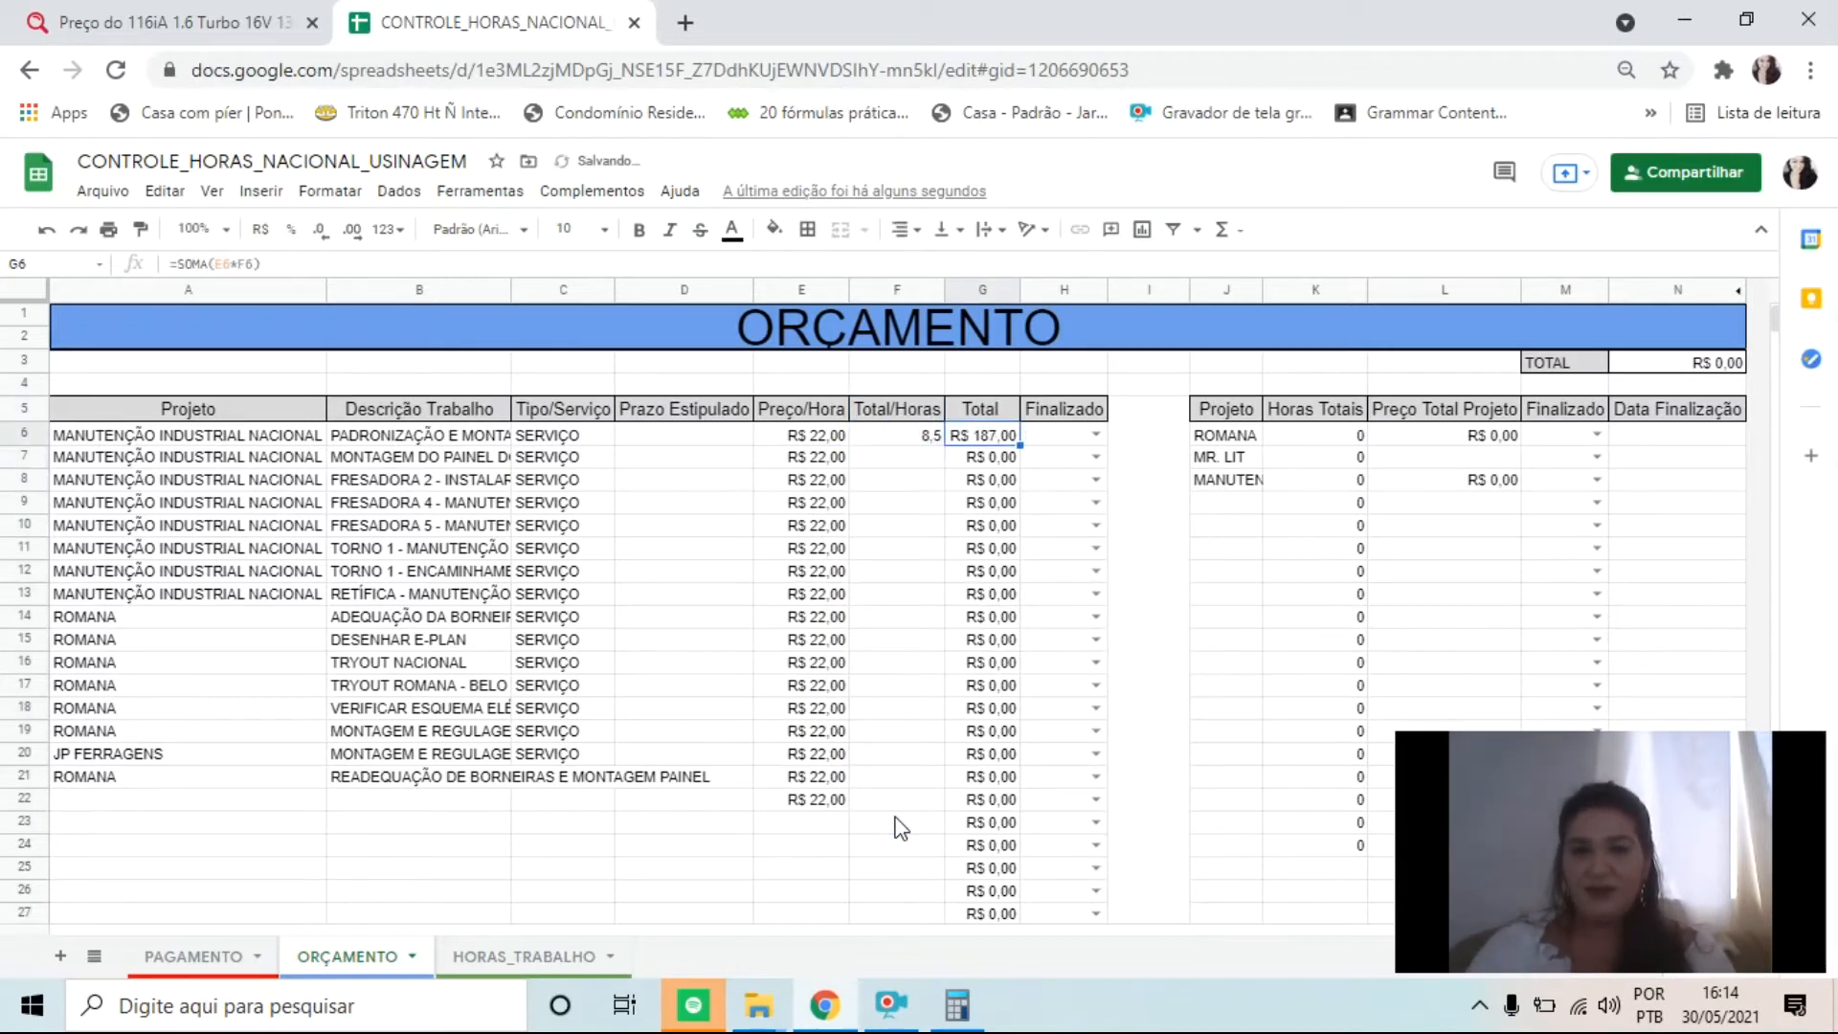
key(Delete)
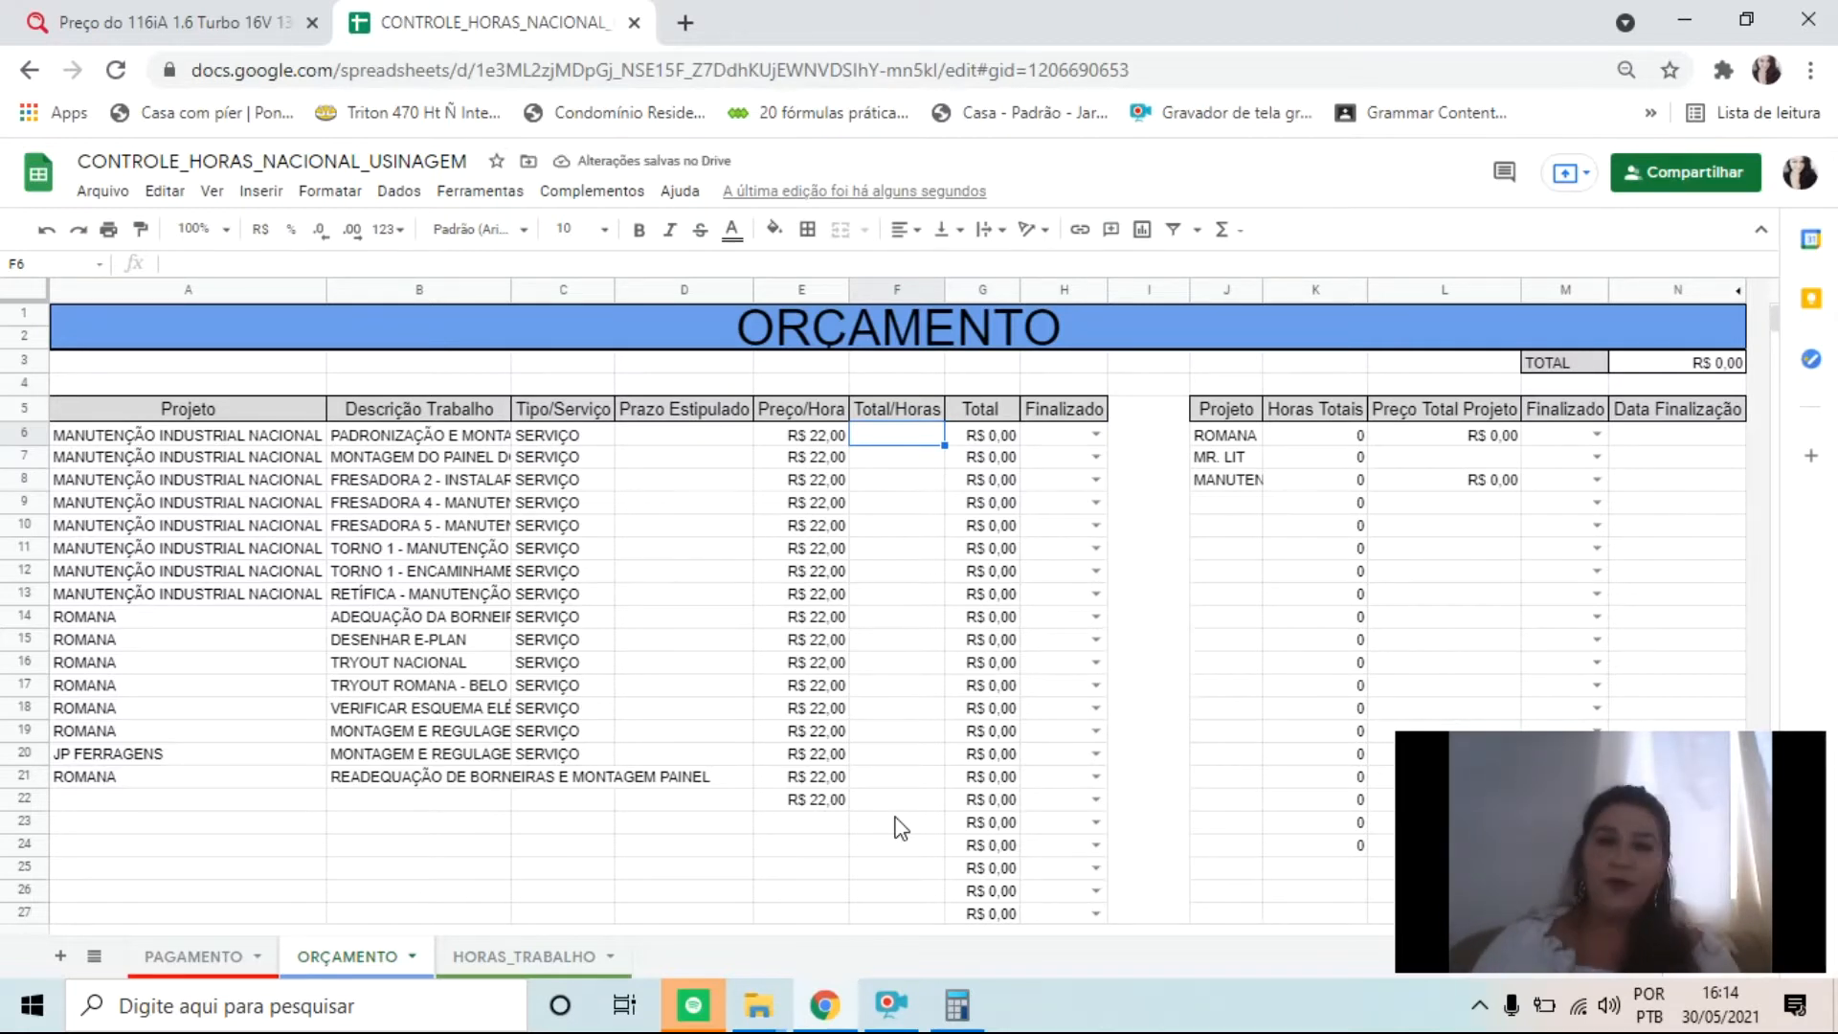
Step: Start an SE formula in ORÇAMENTO cell F6 with the condition B6=HORAS_TRABALHO!B5
text(=)
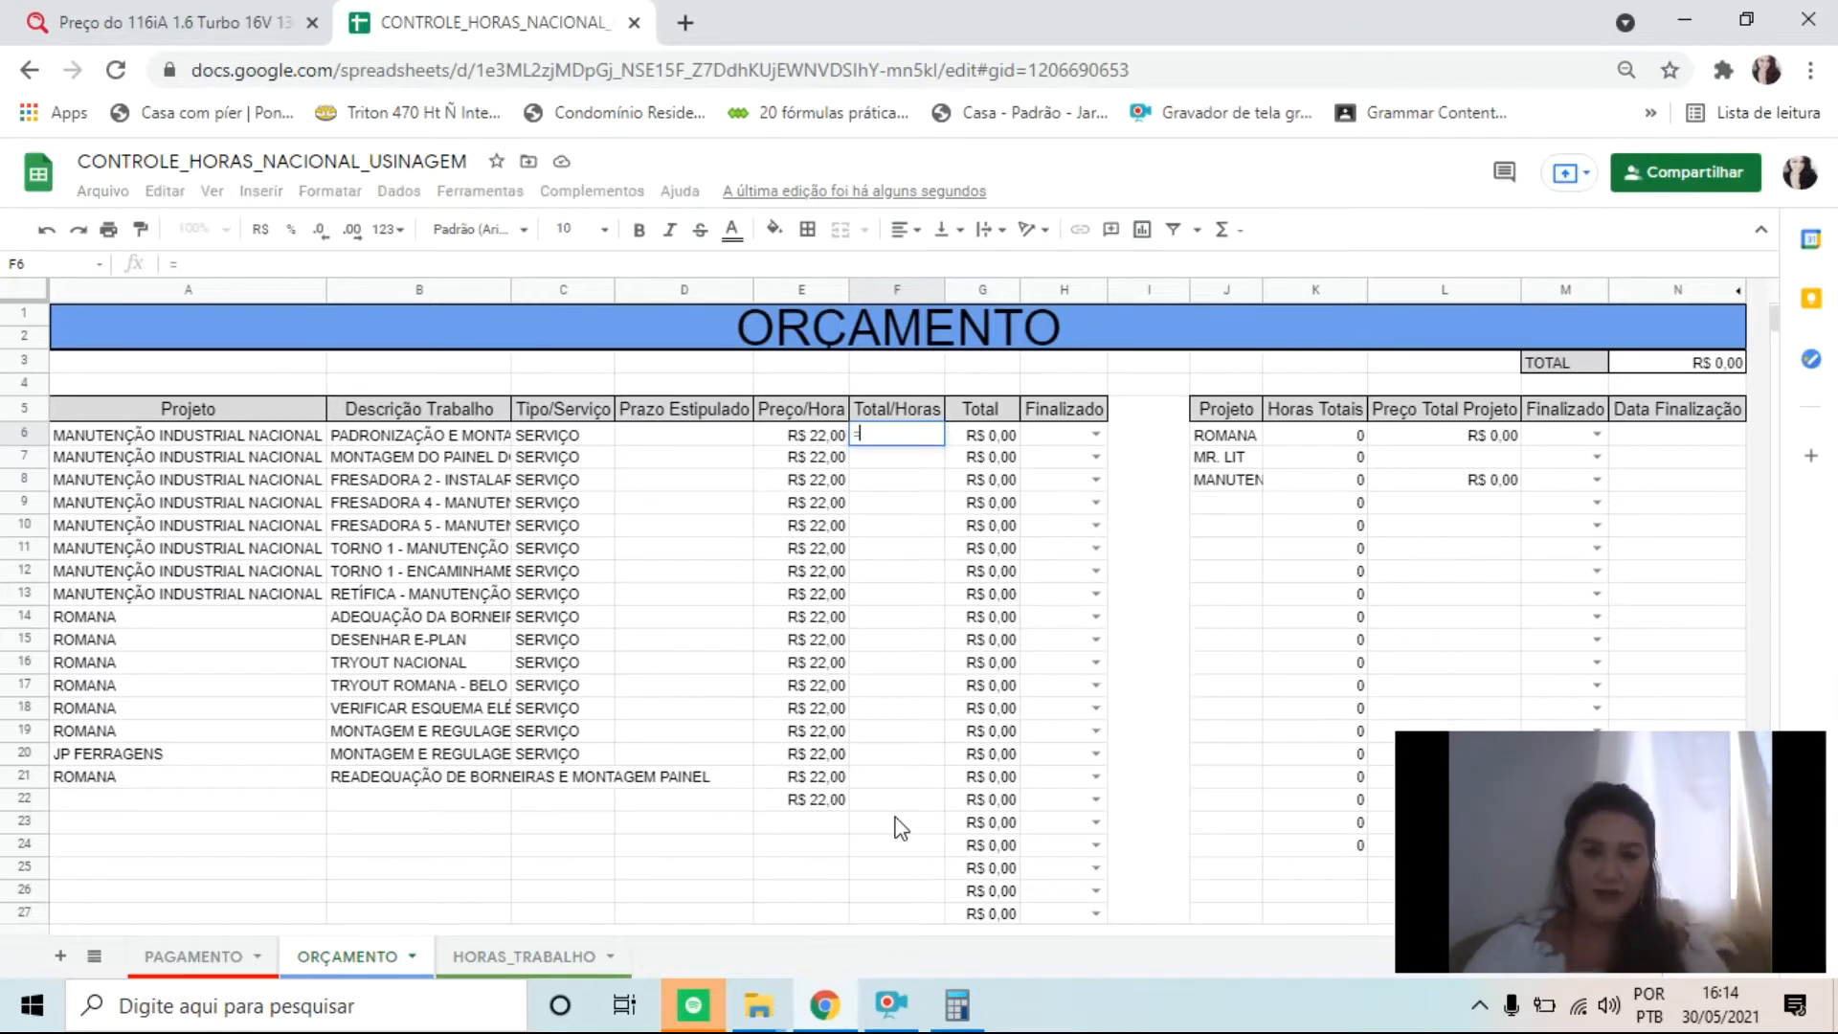
text(SE)
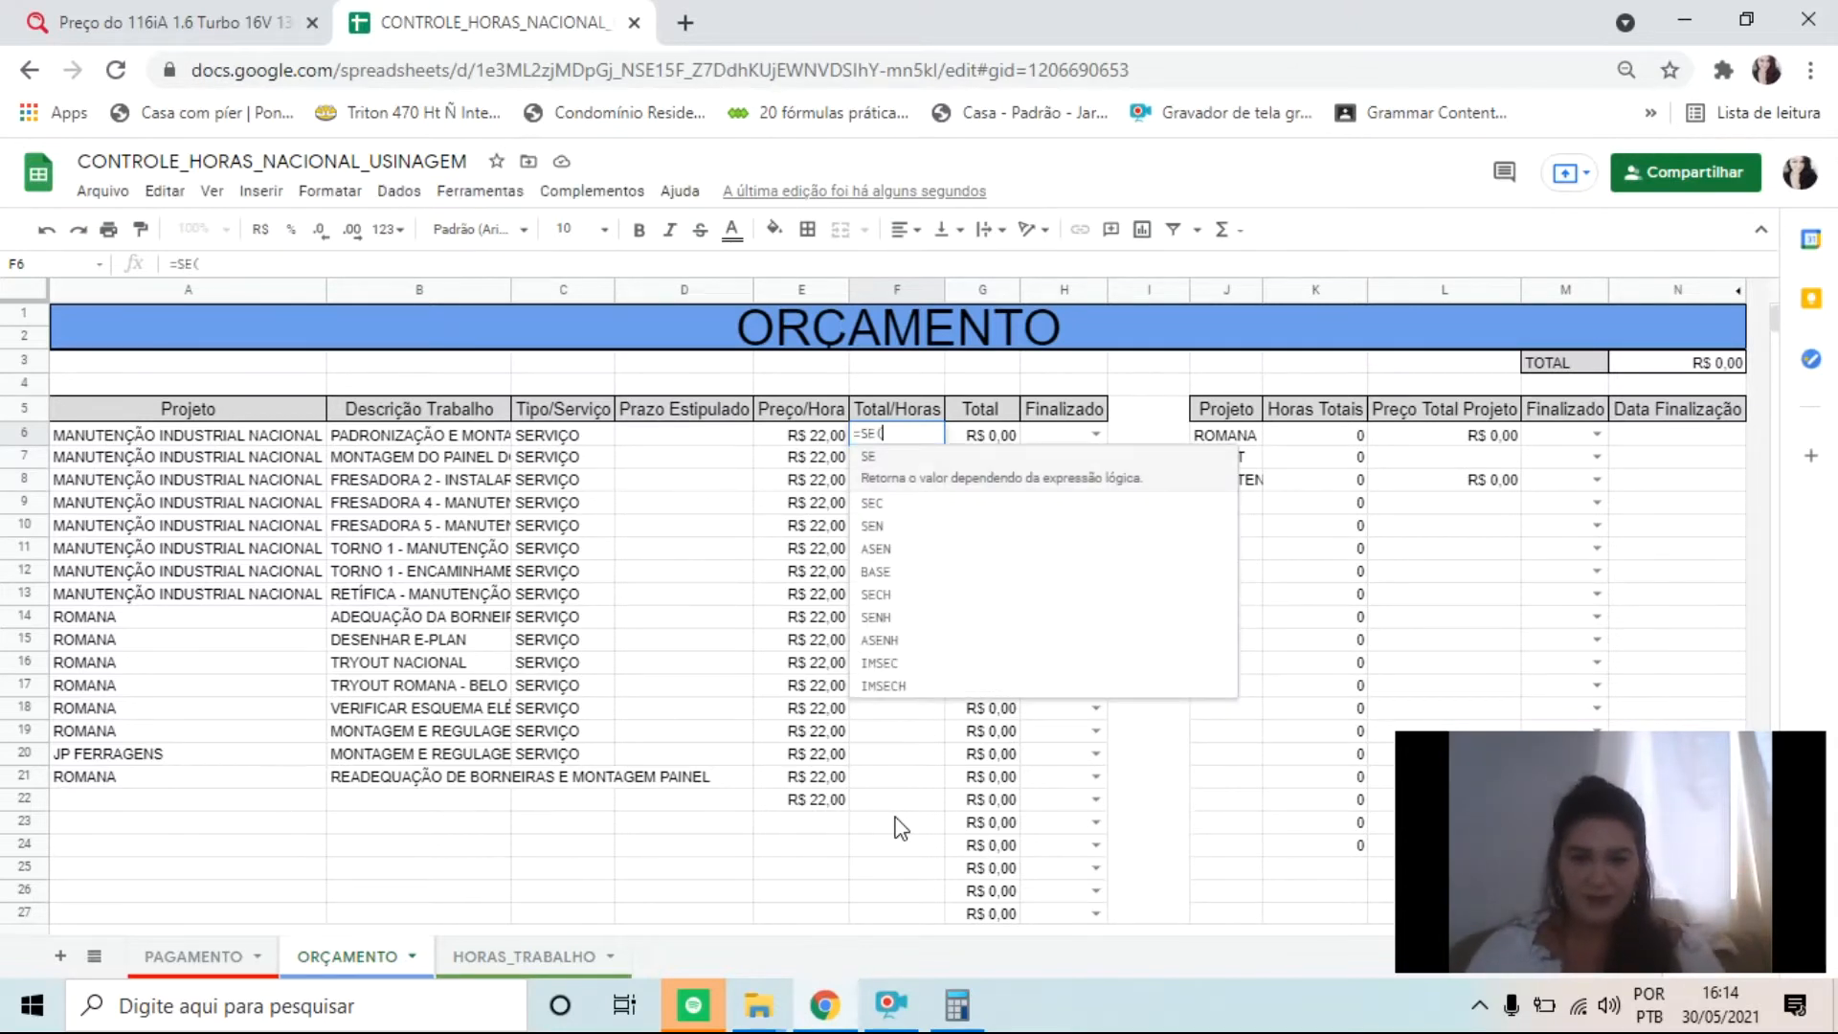
text(()
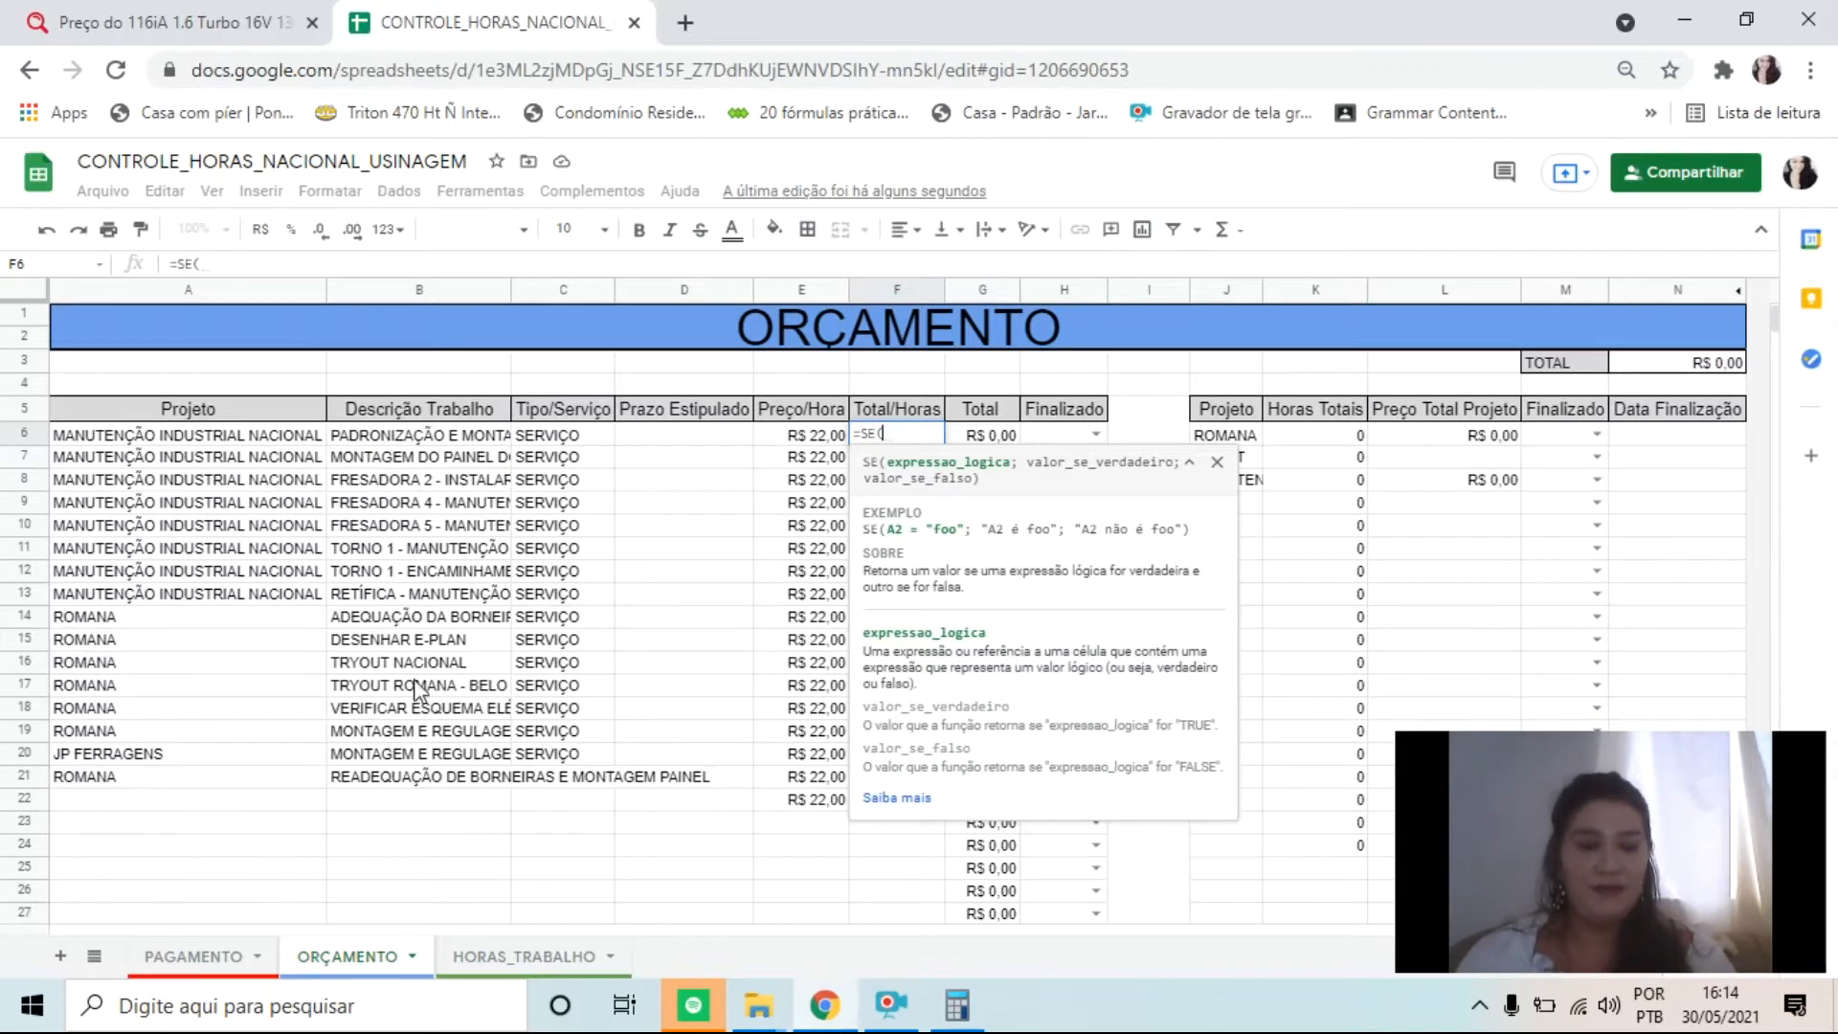
click(406, 434)
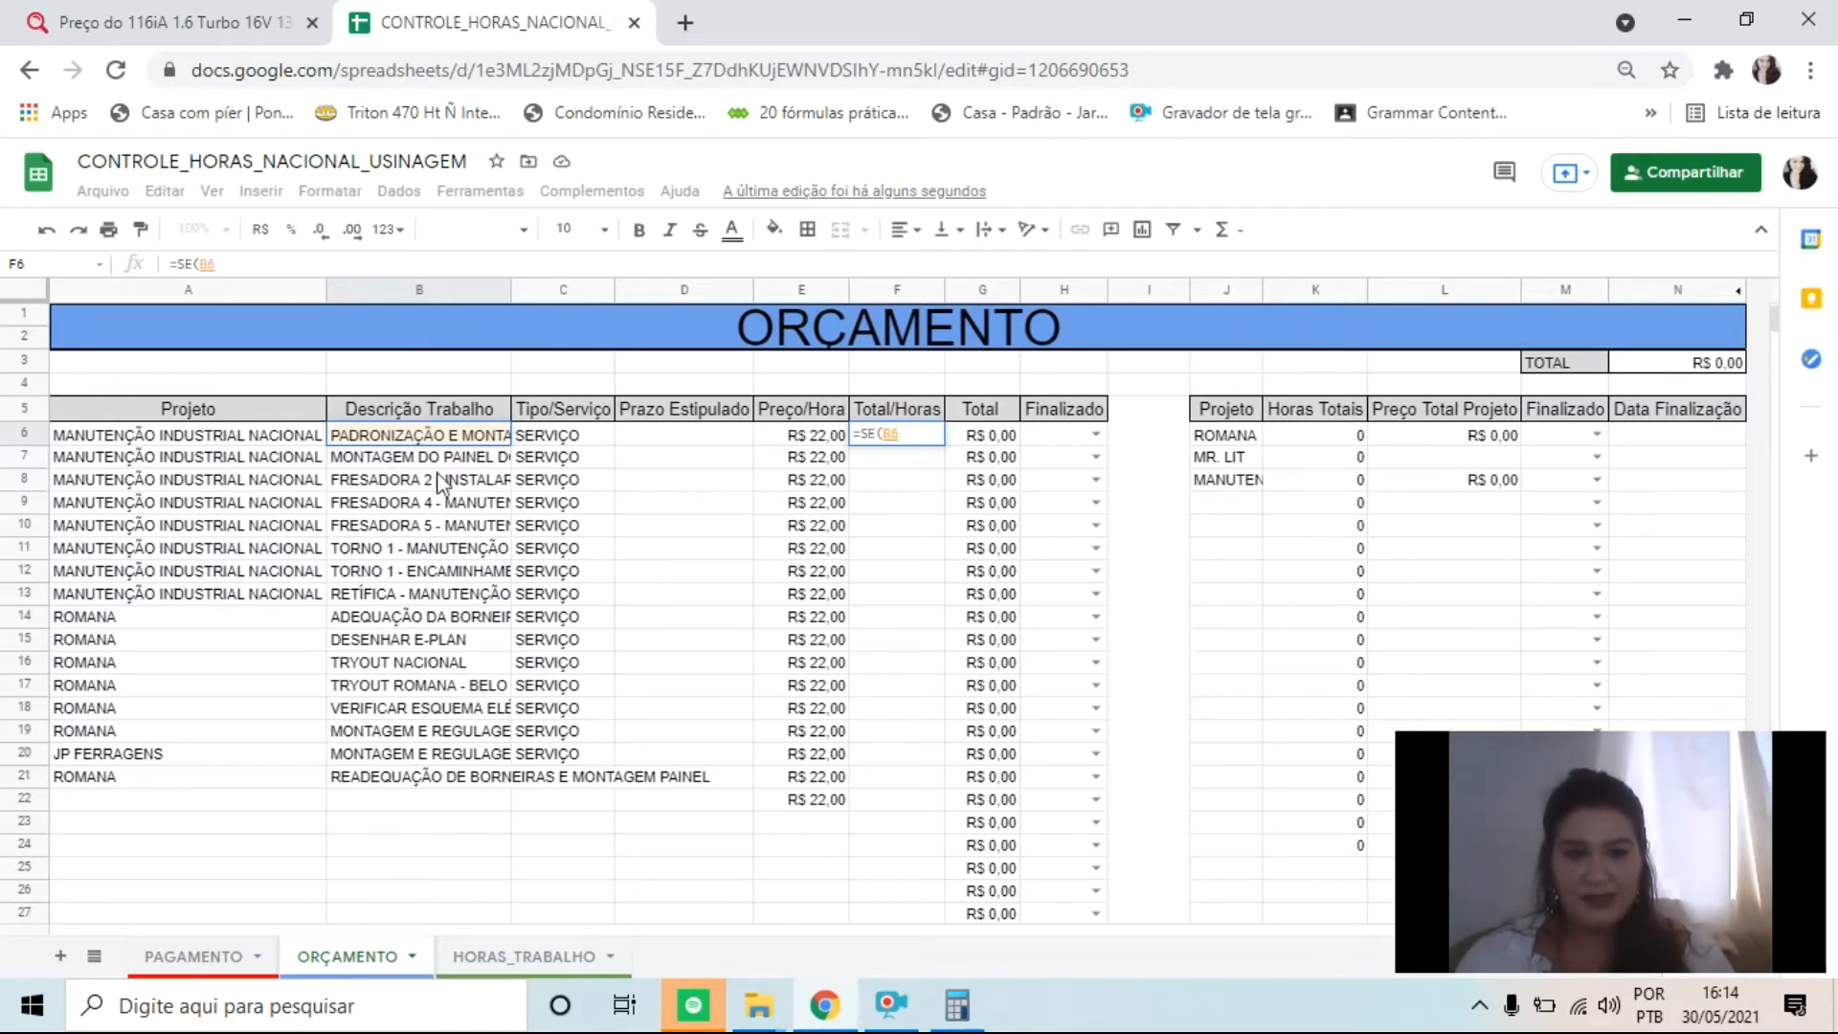
click(923, 437)
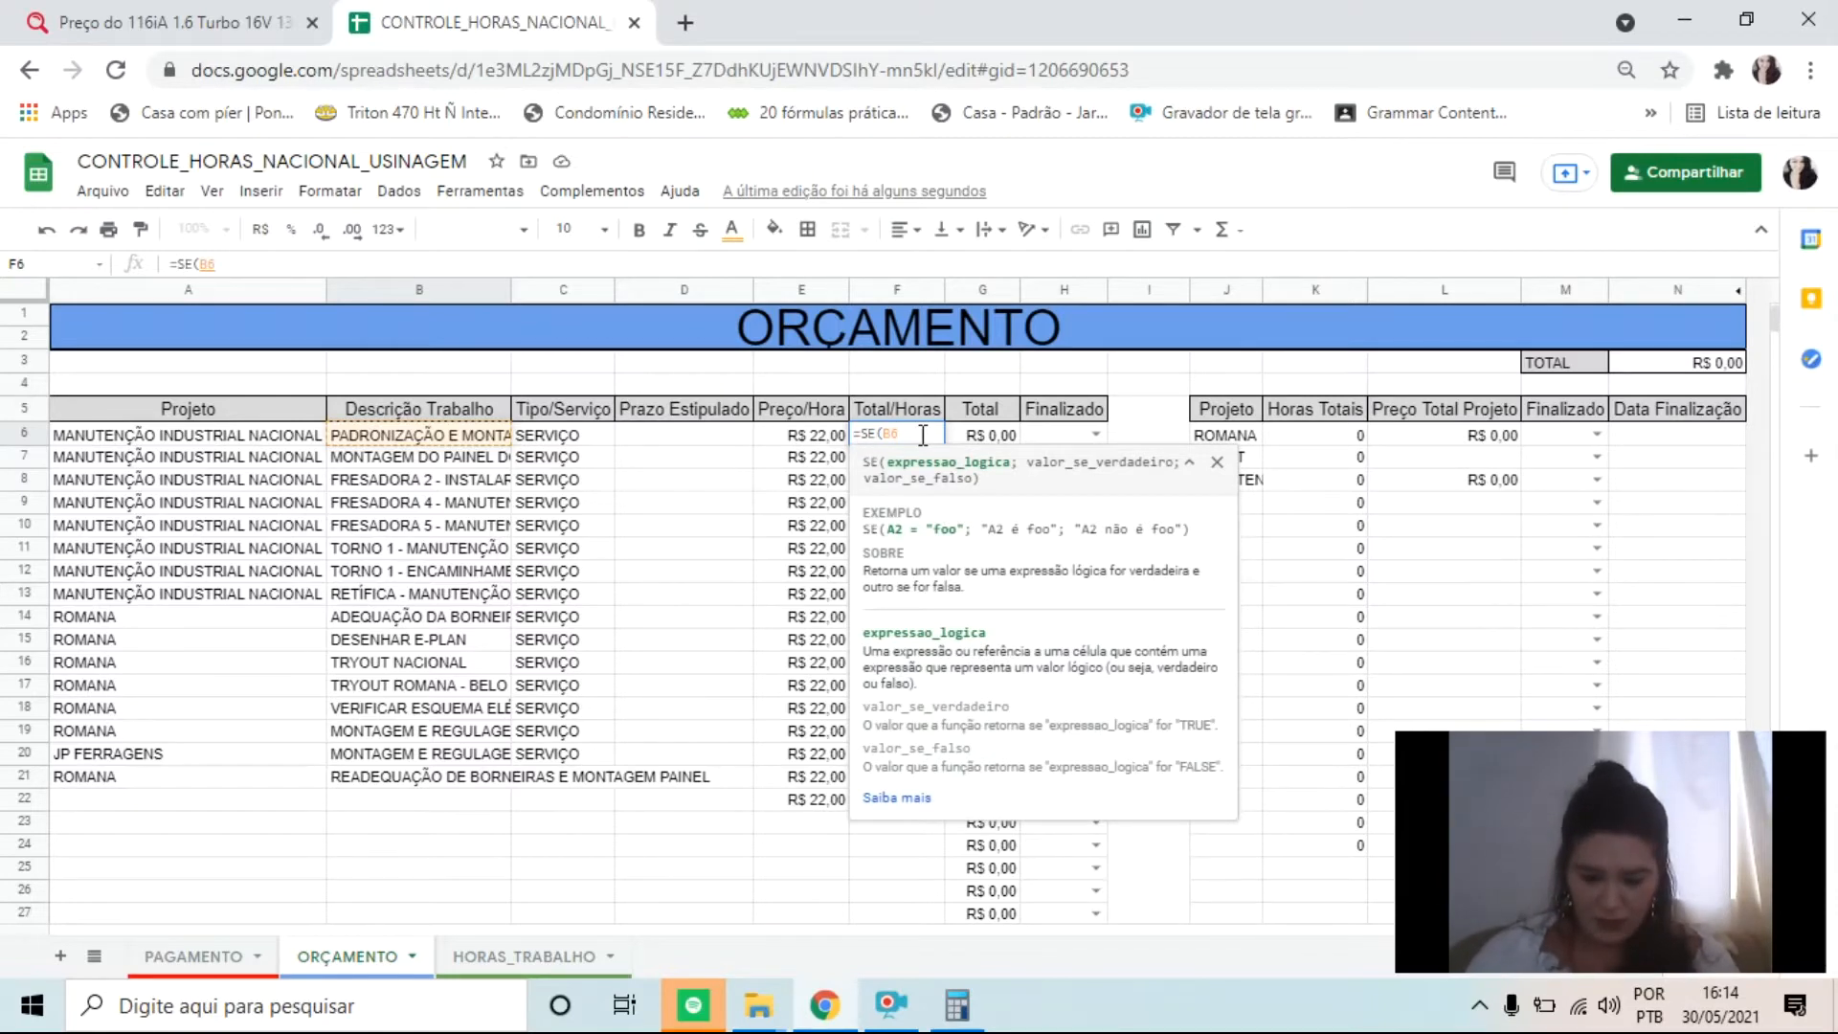
text(=)
click(543, 955)
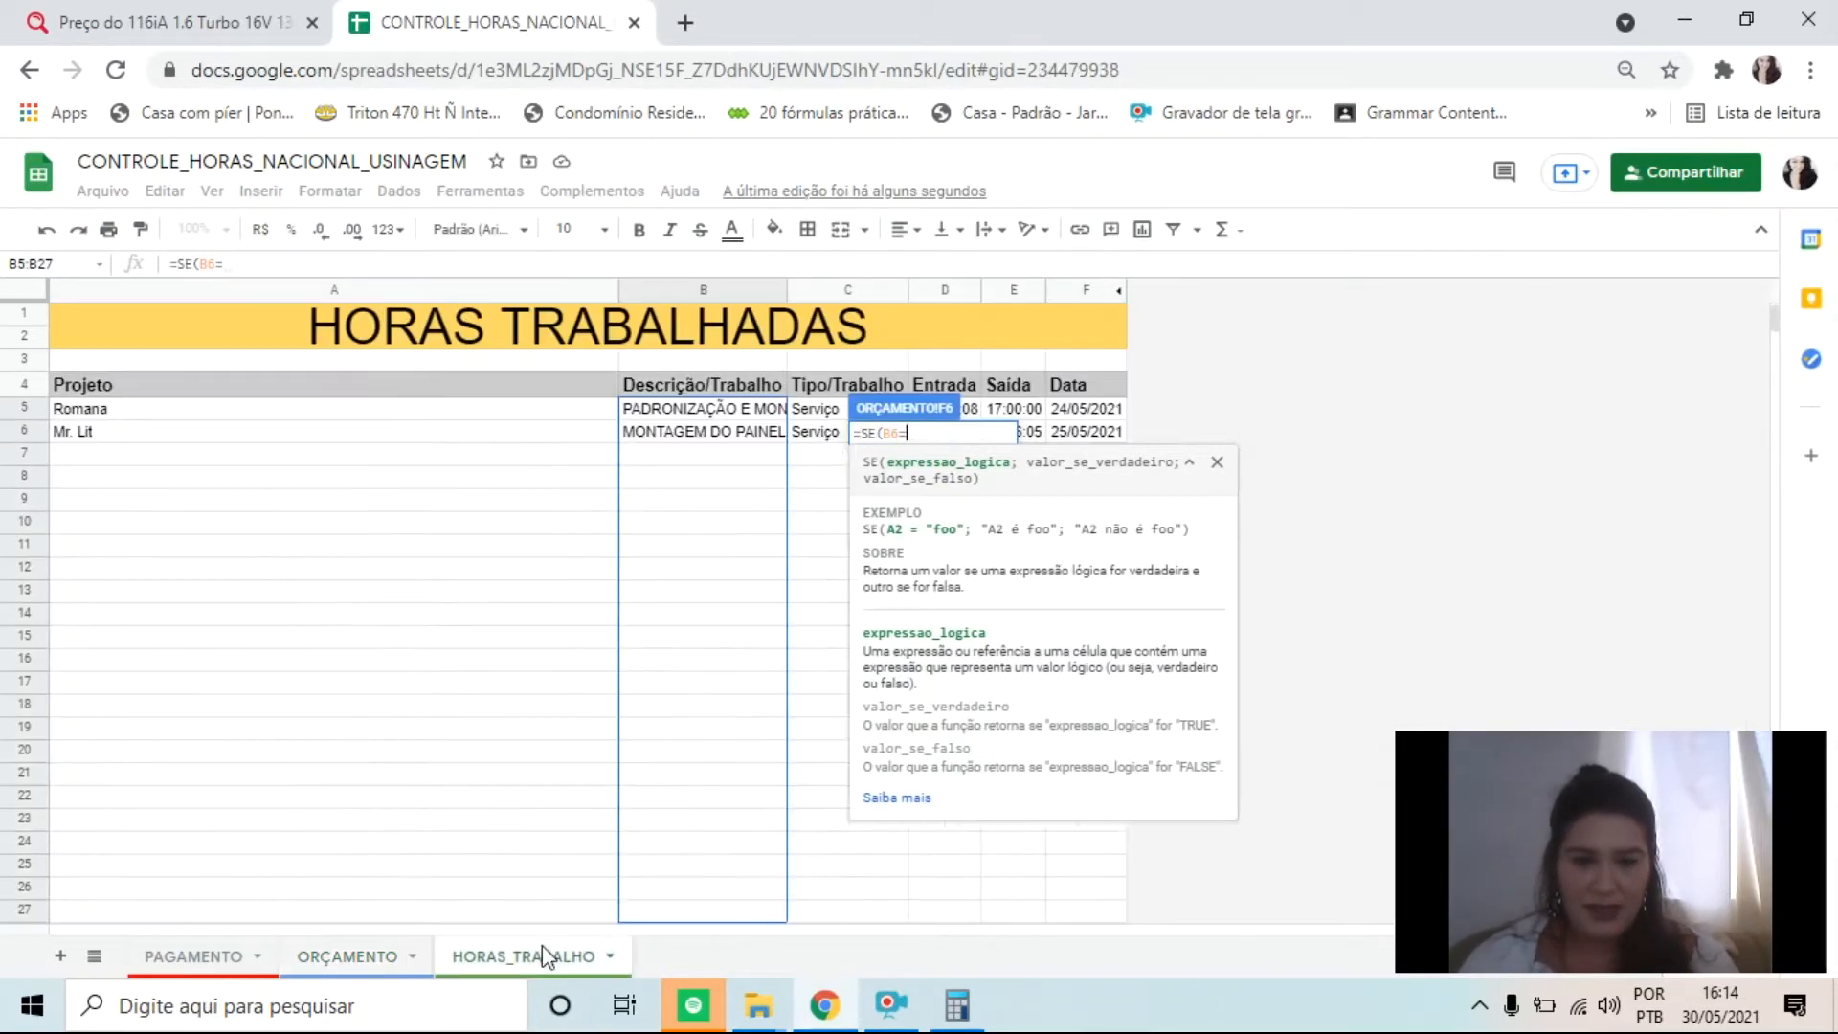
click(678, 412)
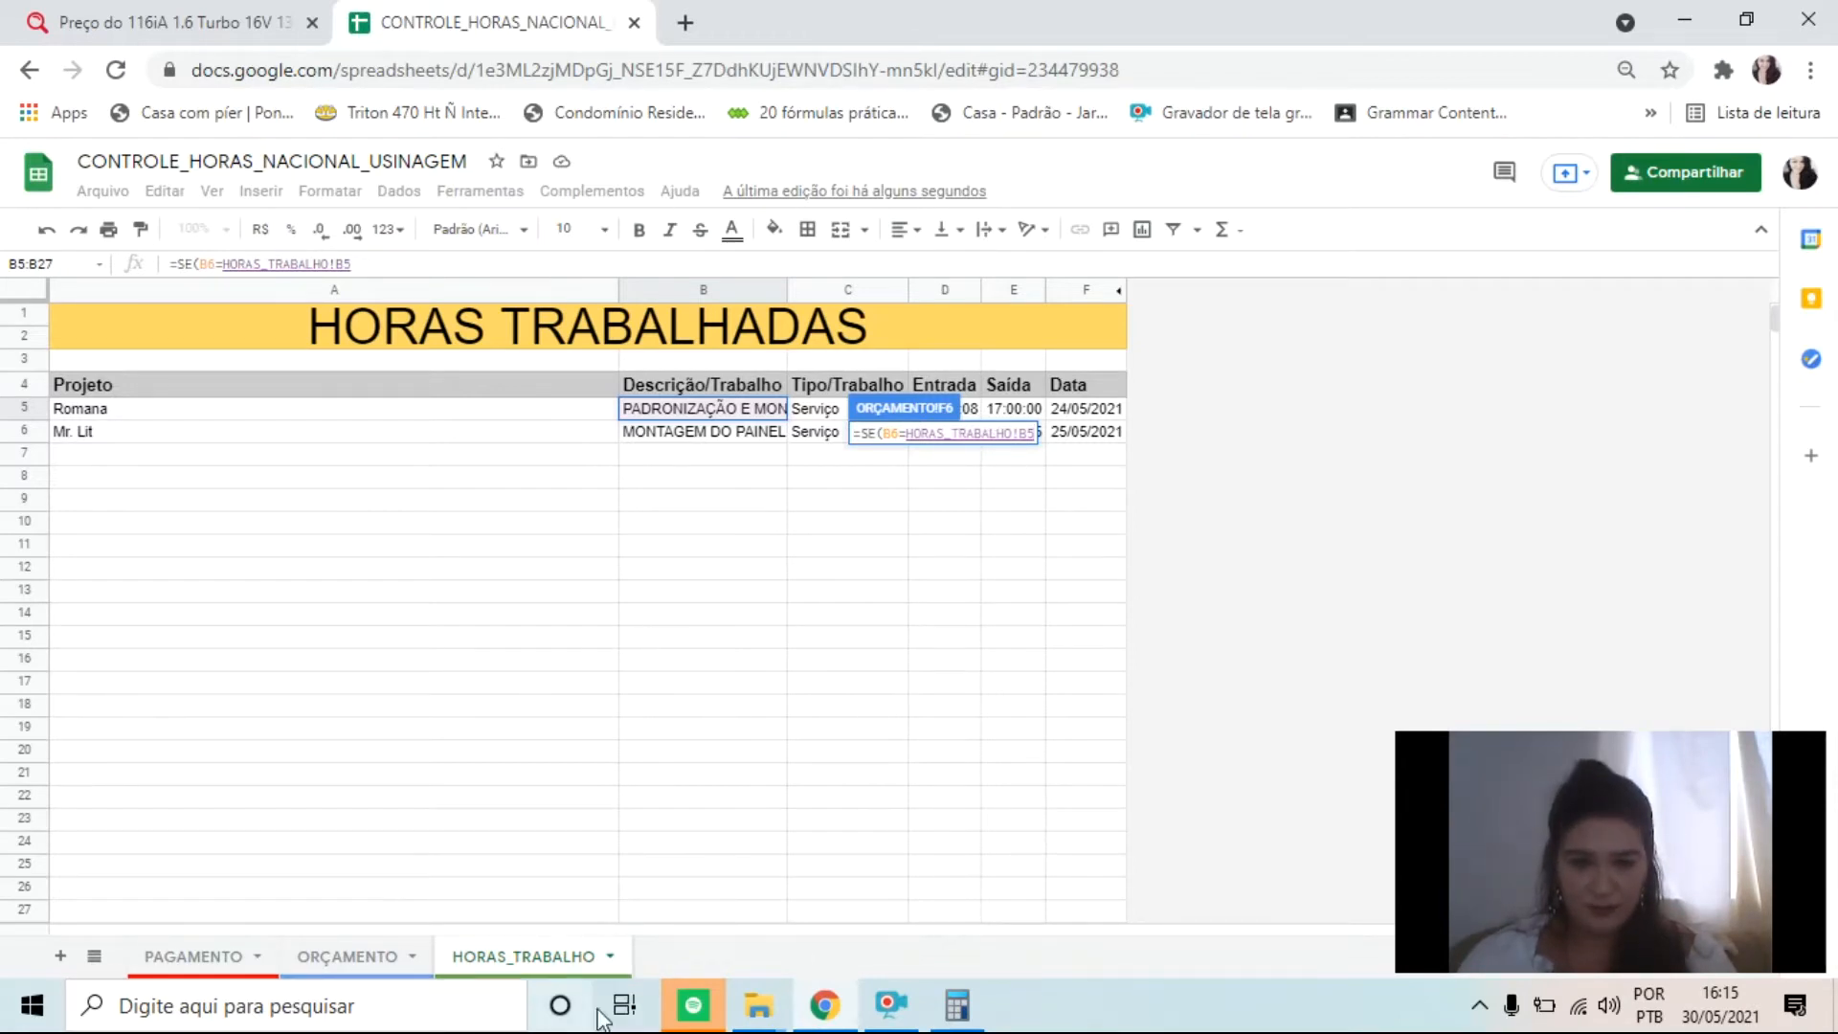
Step: Insert an opening OU function before the B6 comparison inside the SE formula
triple_click(971, 433)
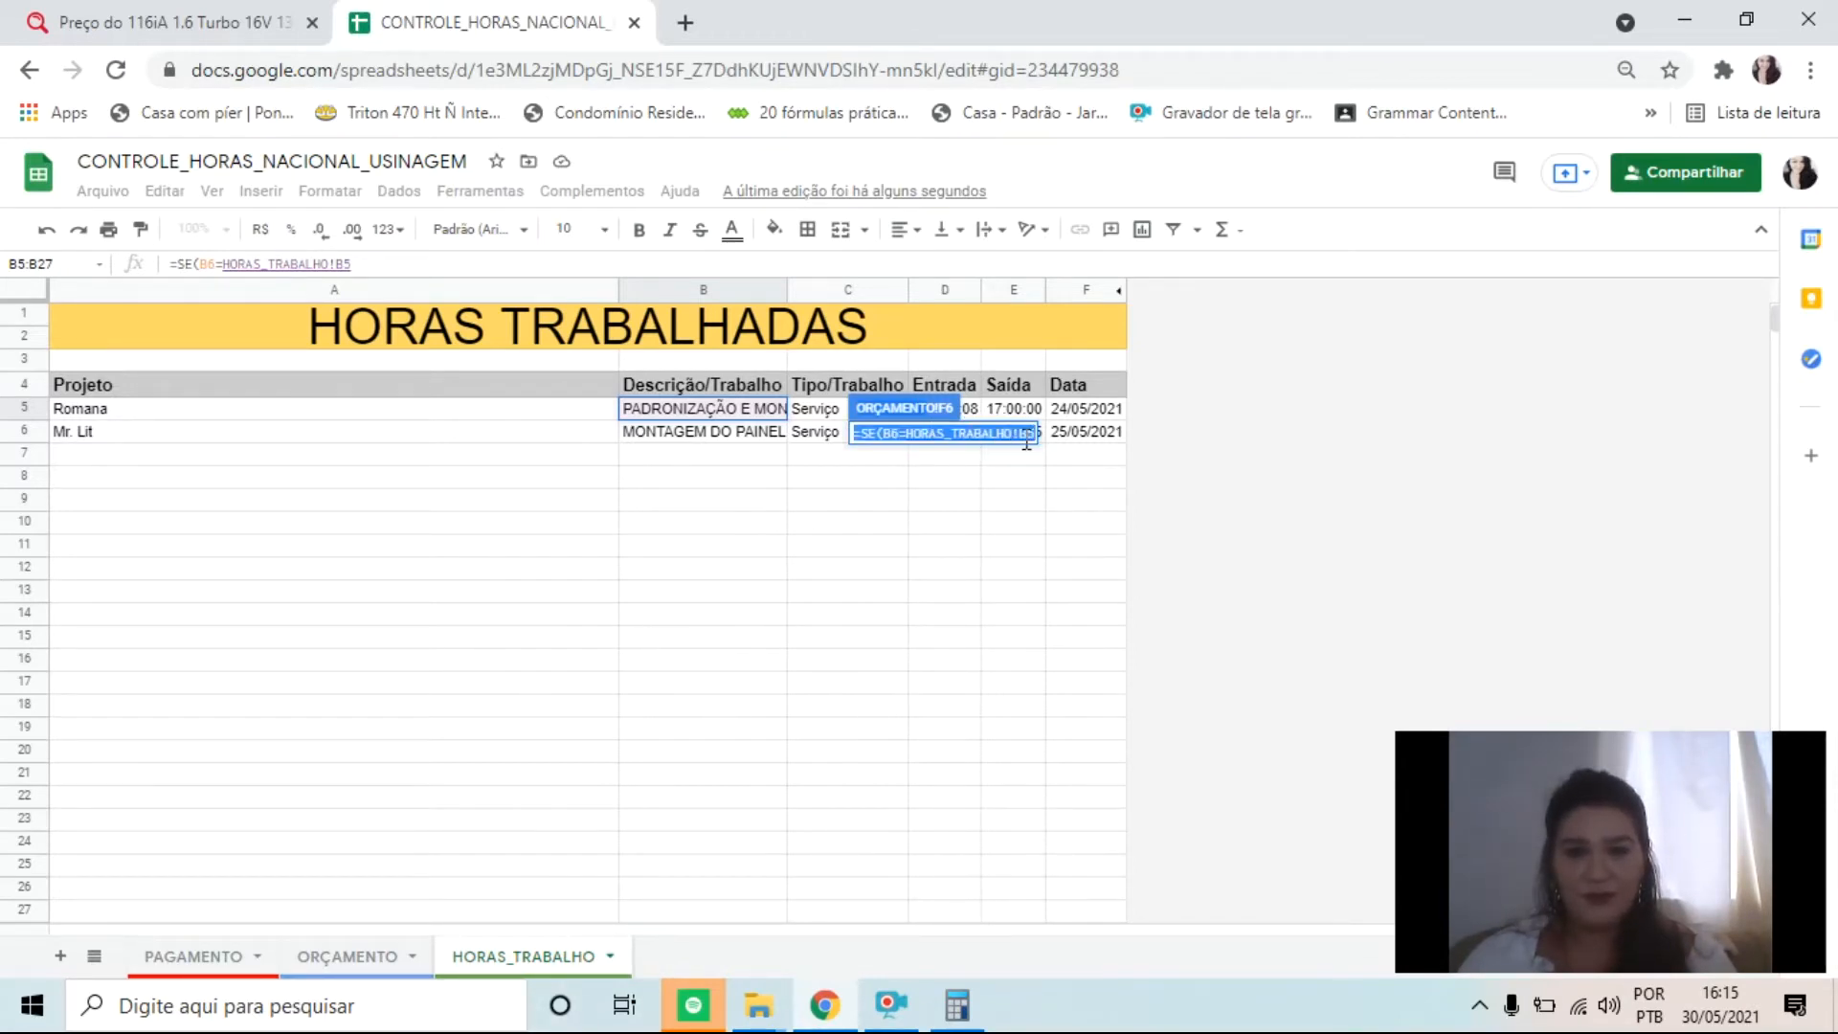
drag(1034, 435, 896, 440)
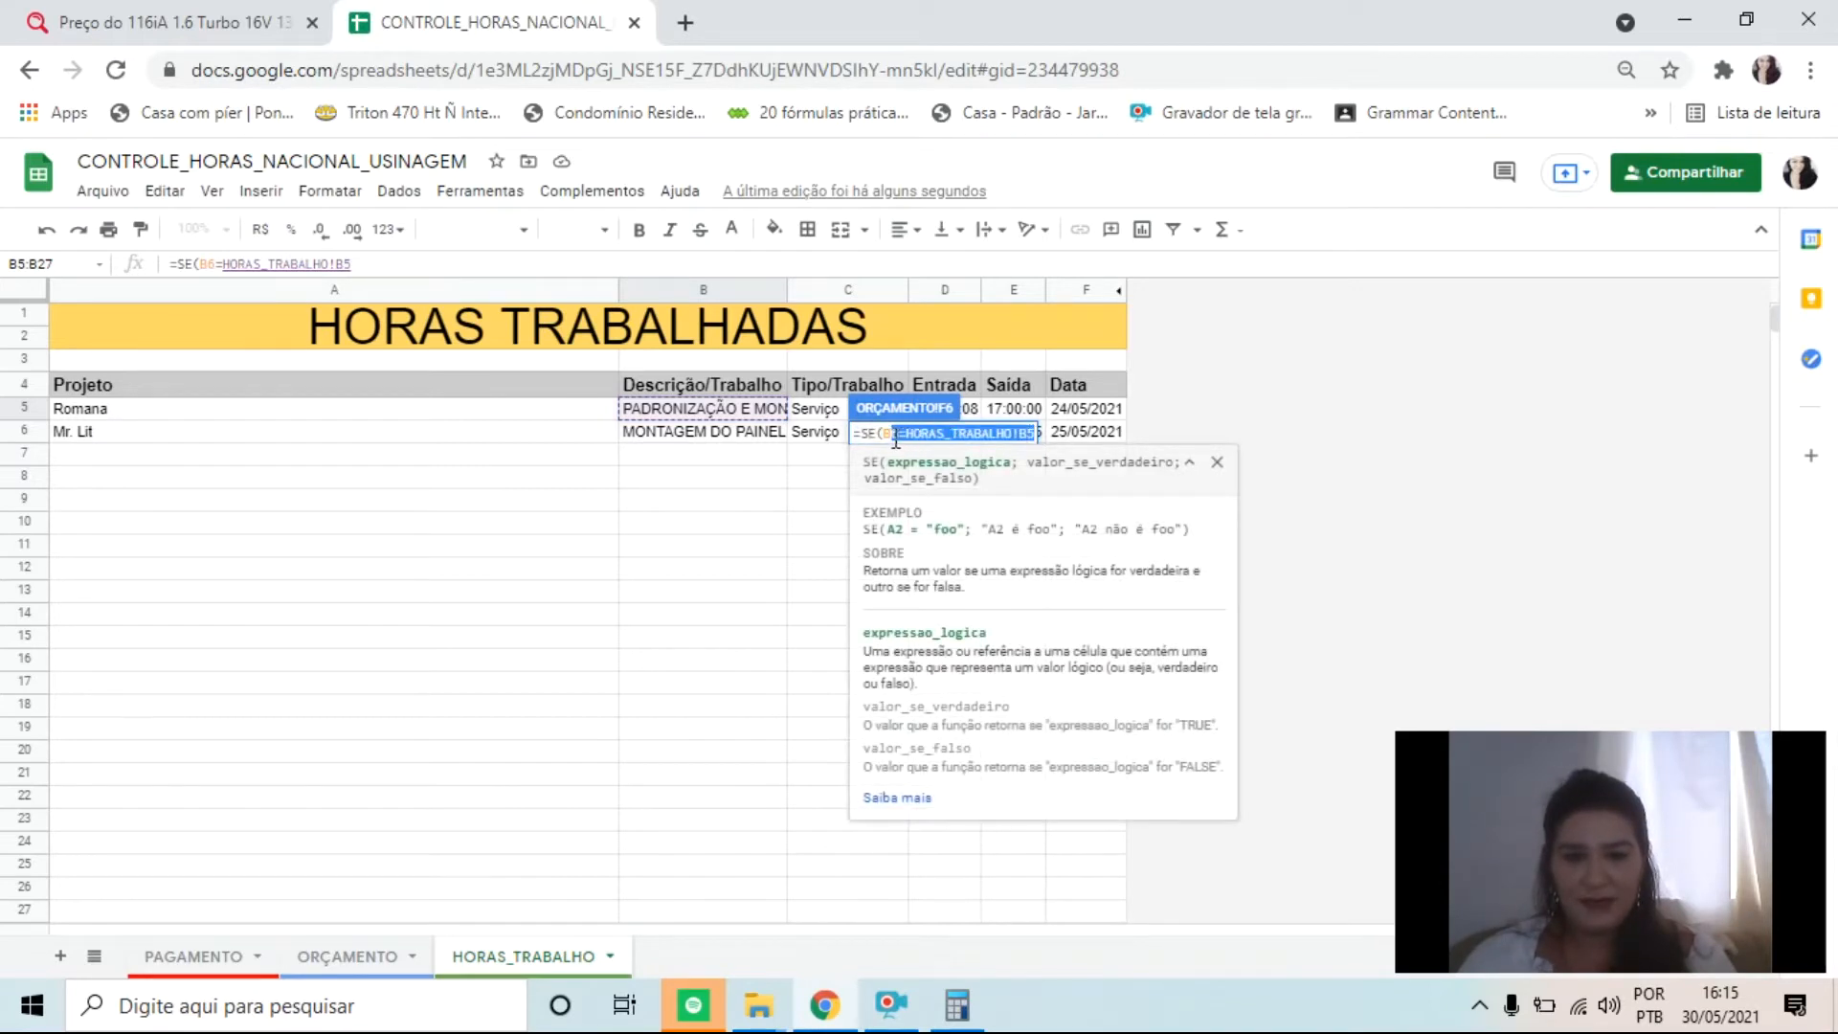
click(881, 434)
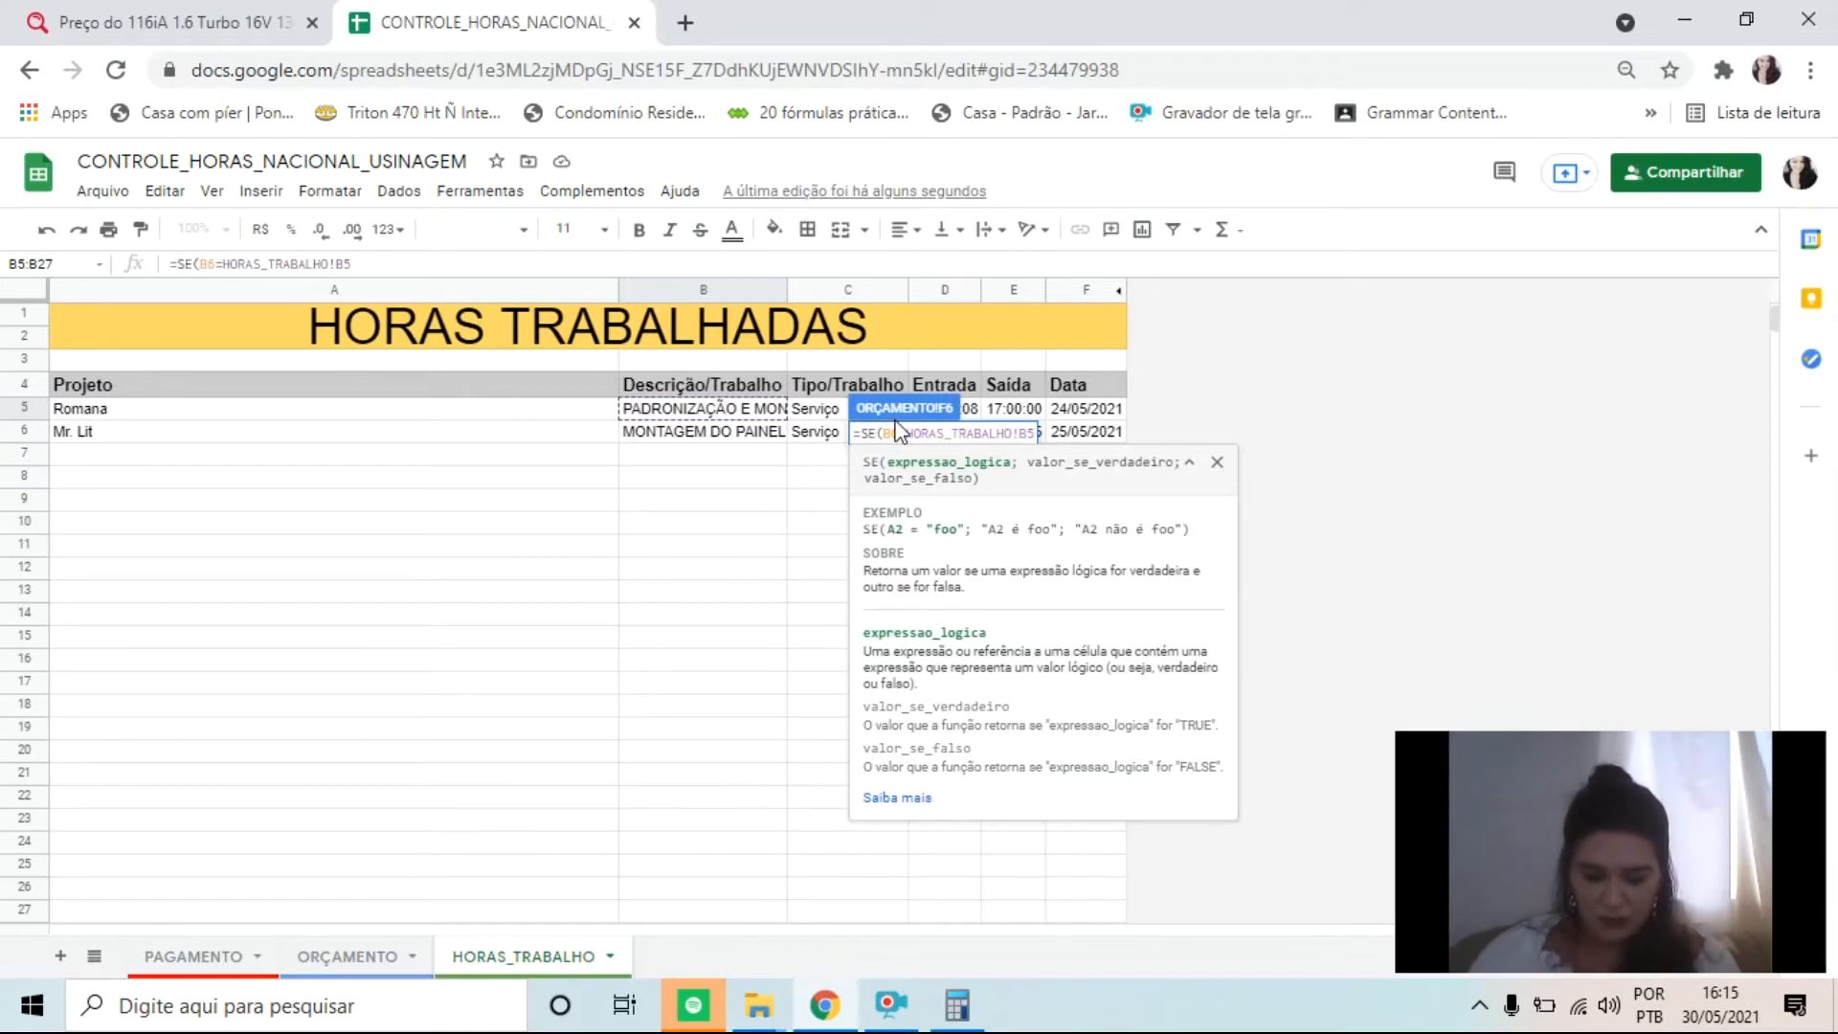
text(OU)
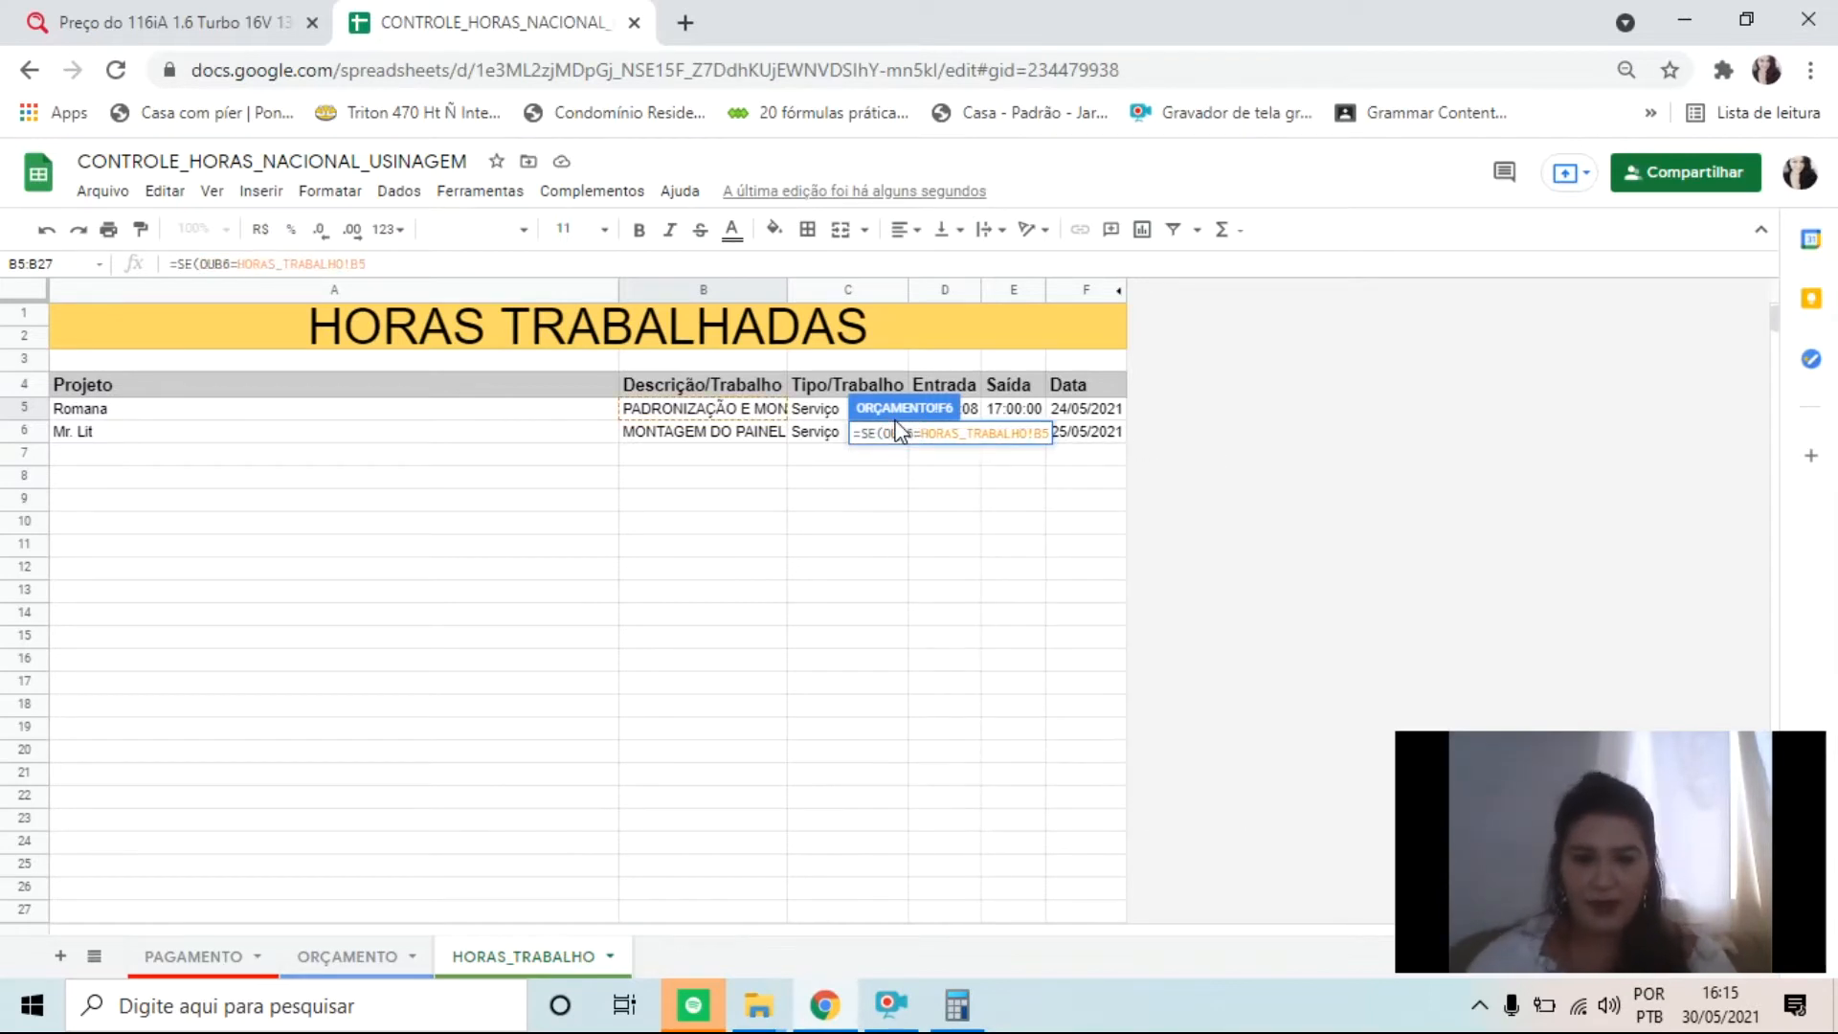
text(()
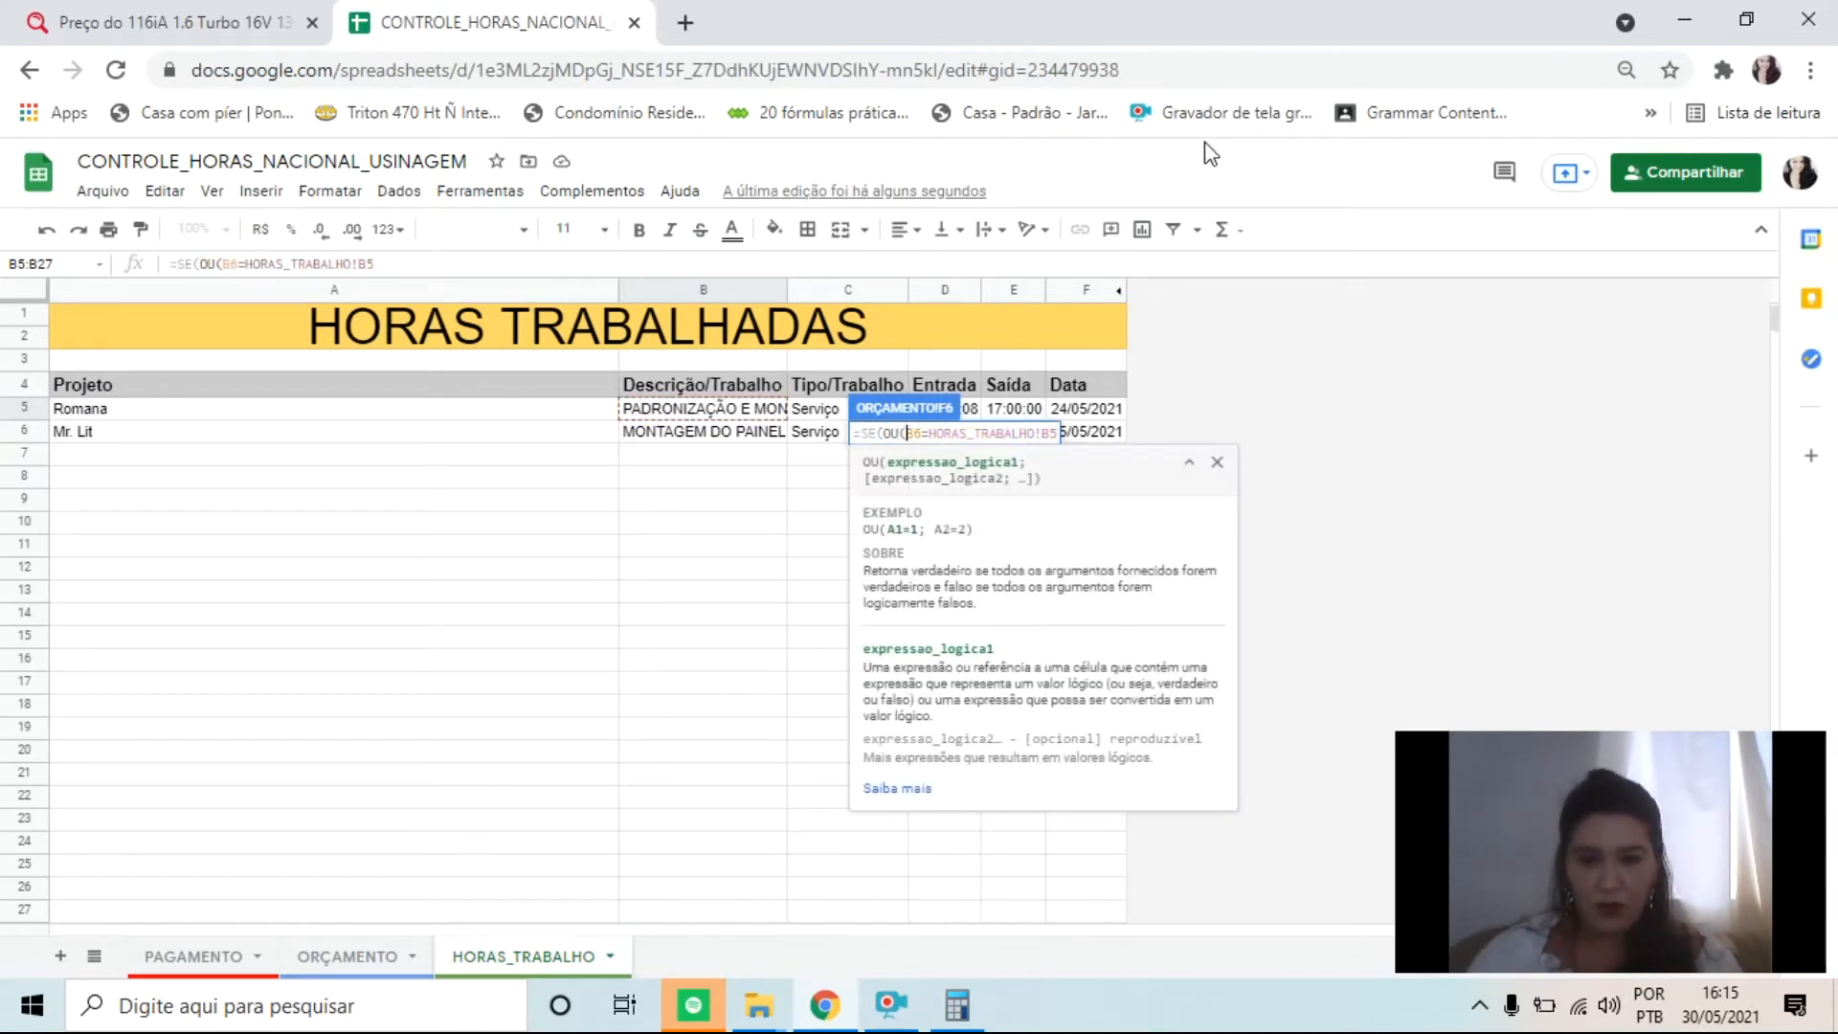
Step: Extend the compared range to HORAS_TRABALHO!B5:B1000 and close the OU function's parenthesis
key(Right)
key(Right)
key(Right)
key(Left)
key(Right)
key(Right)
key(Right)
key(Right)
key(Right)
key(Right)
key(Right)
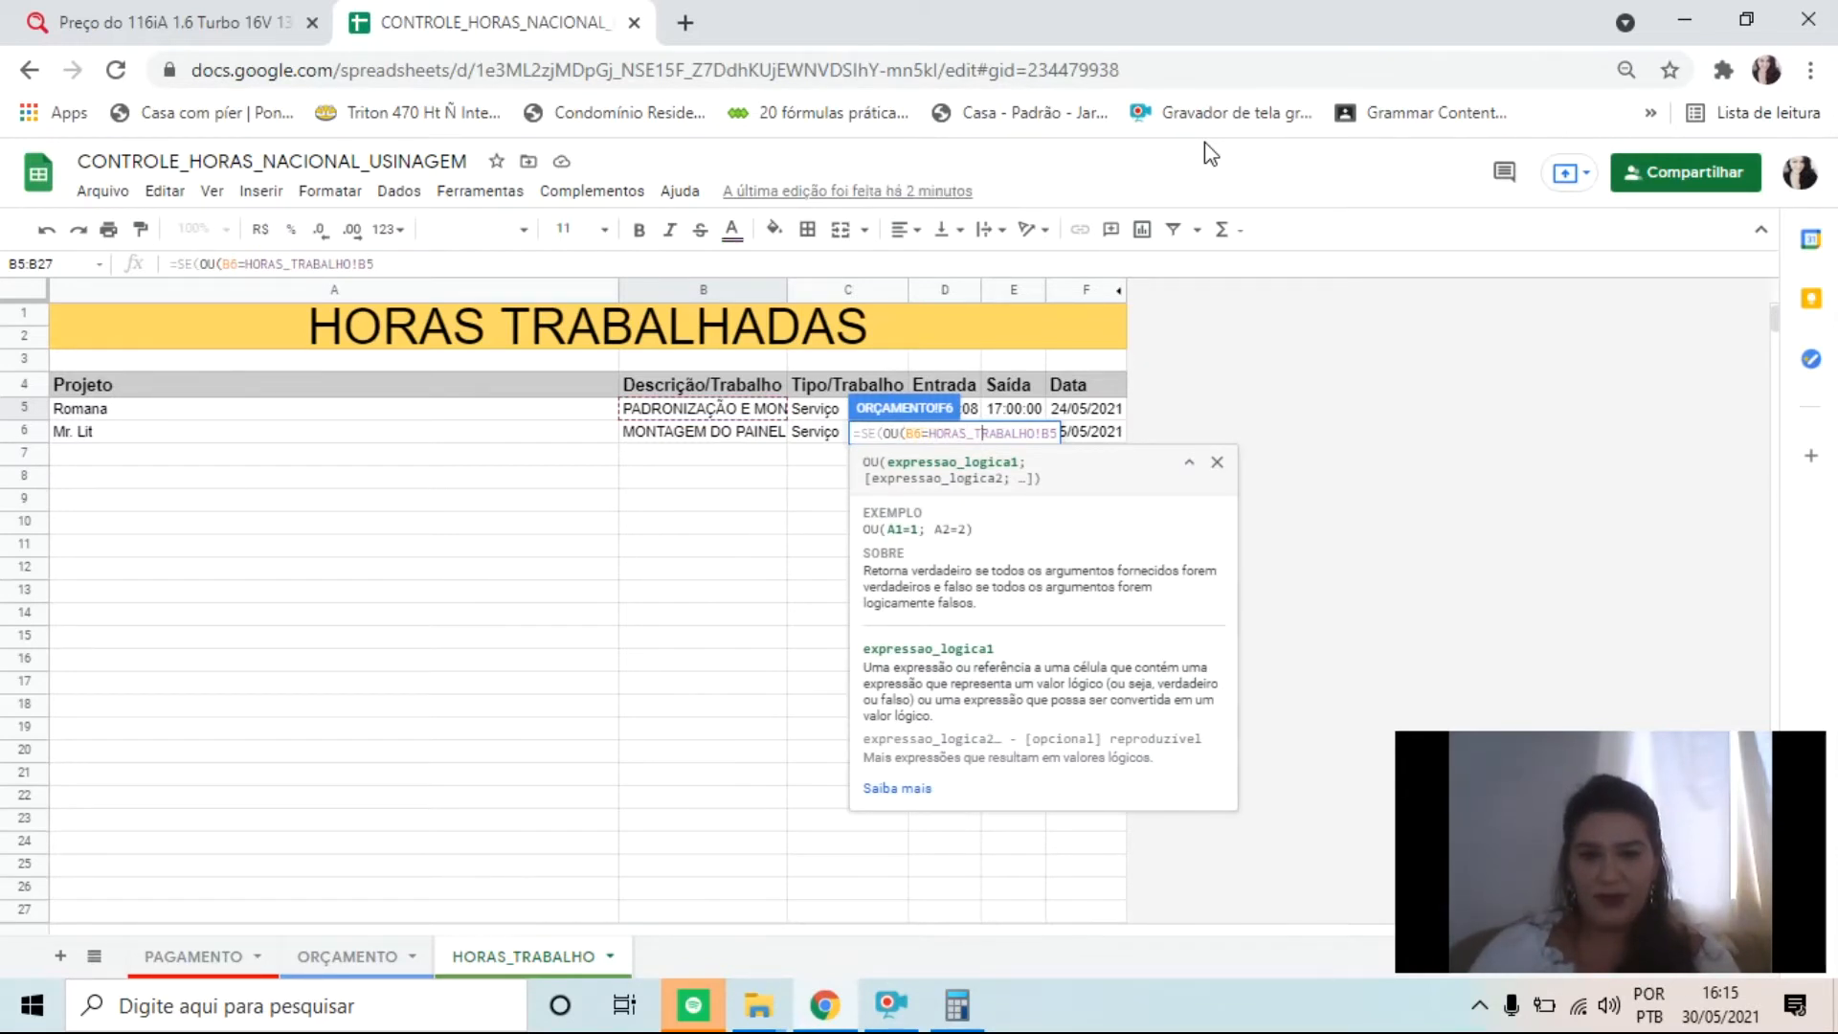
key(Right)
key(Right)
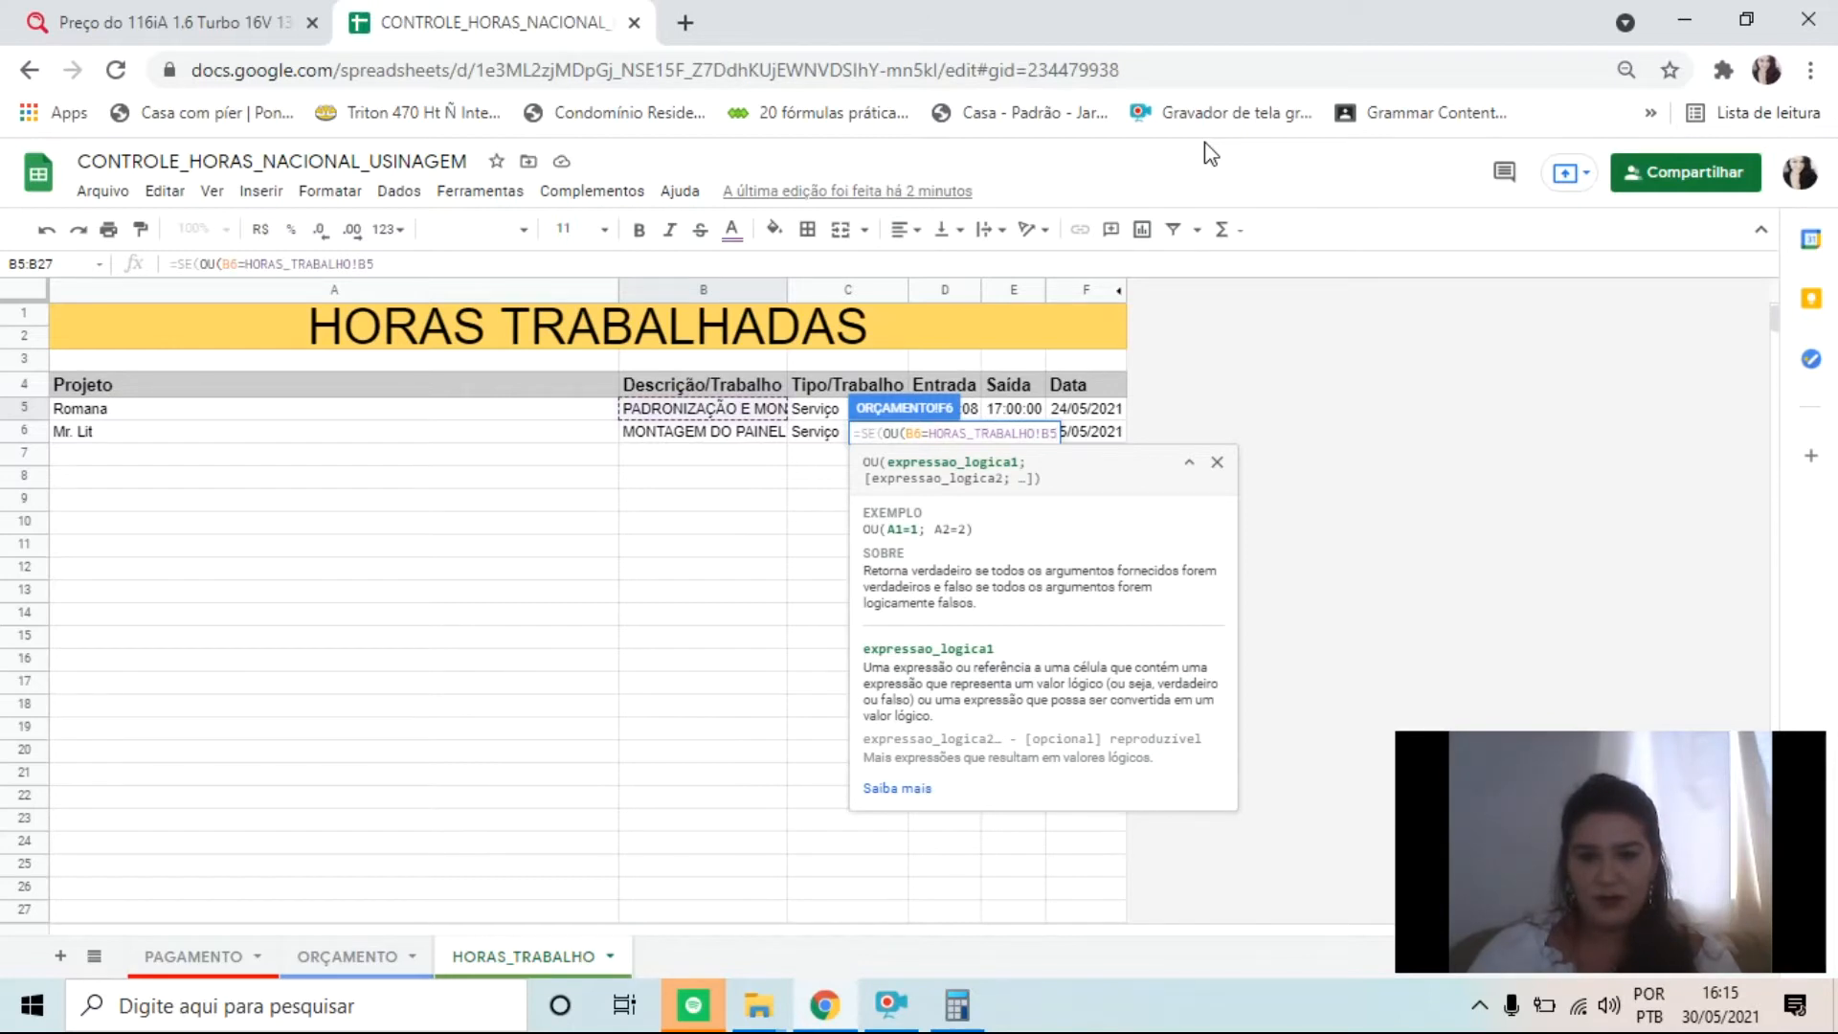
key(Left)
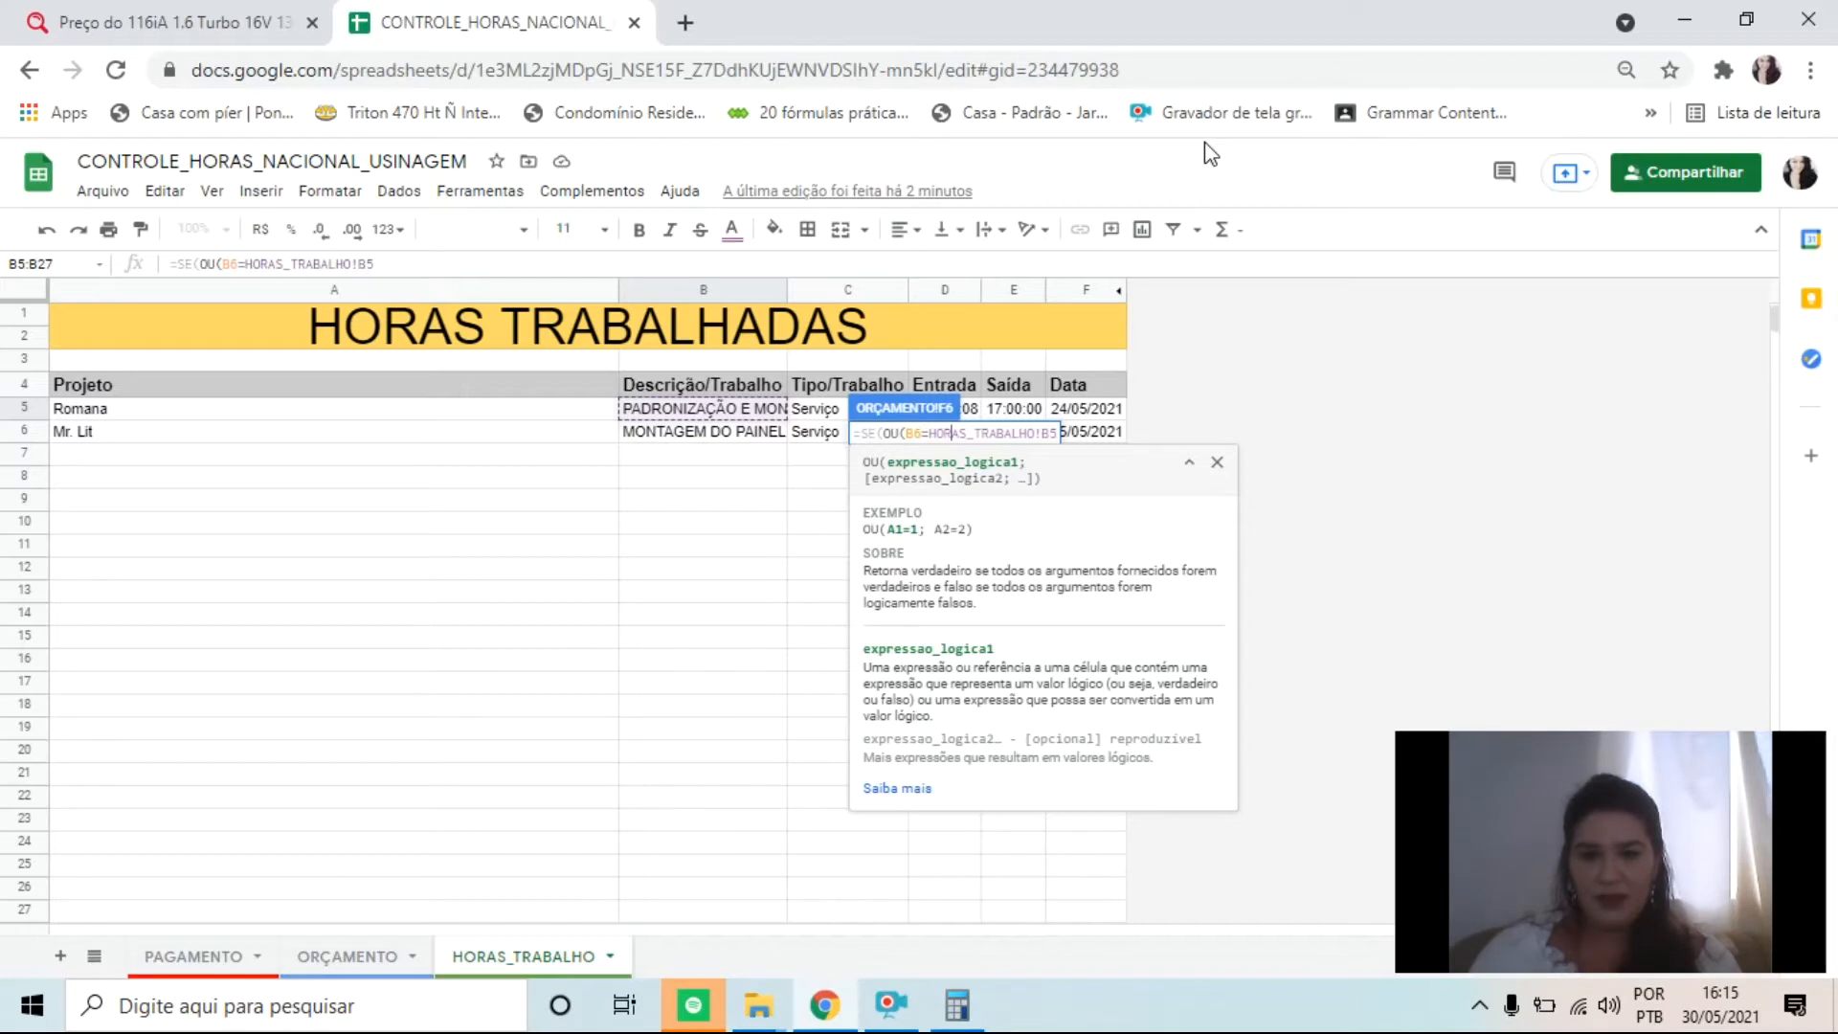
text(:B1000)
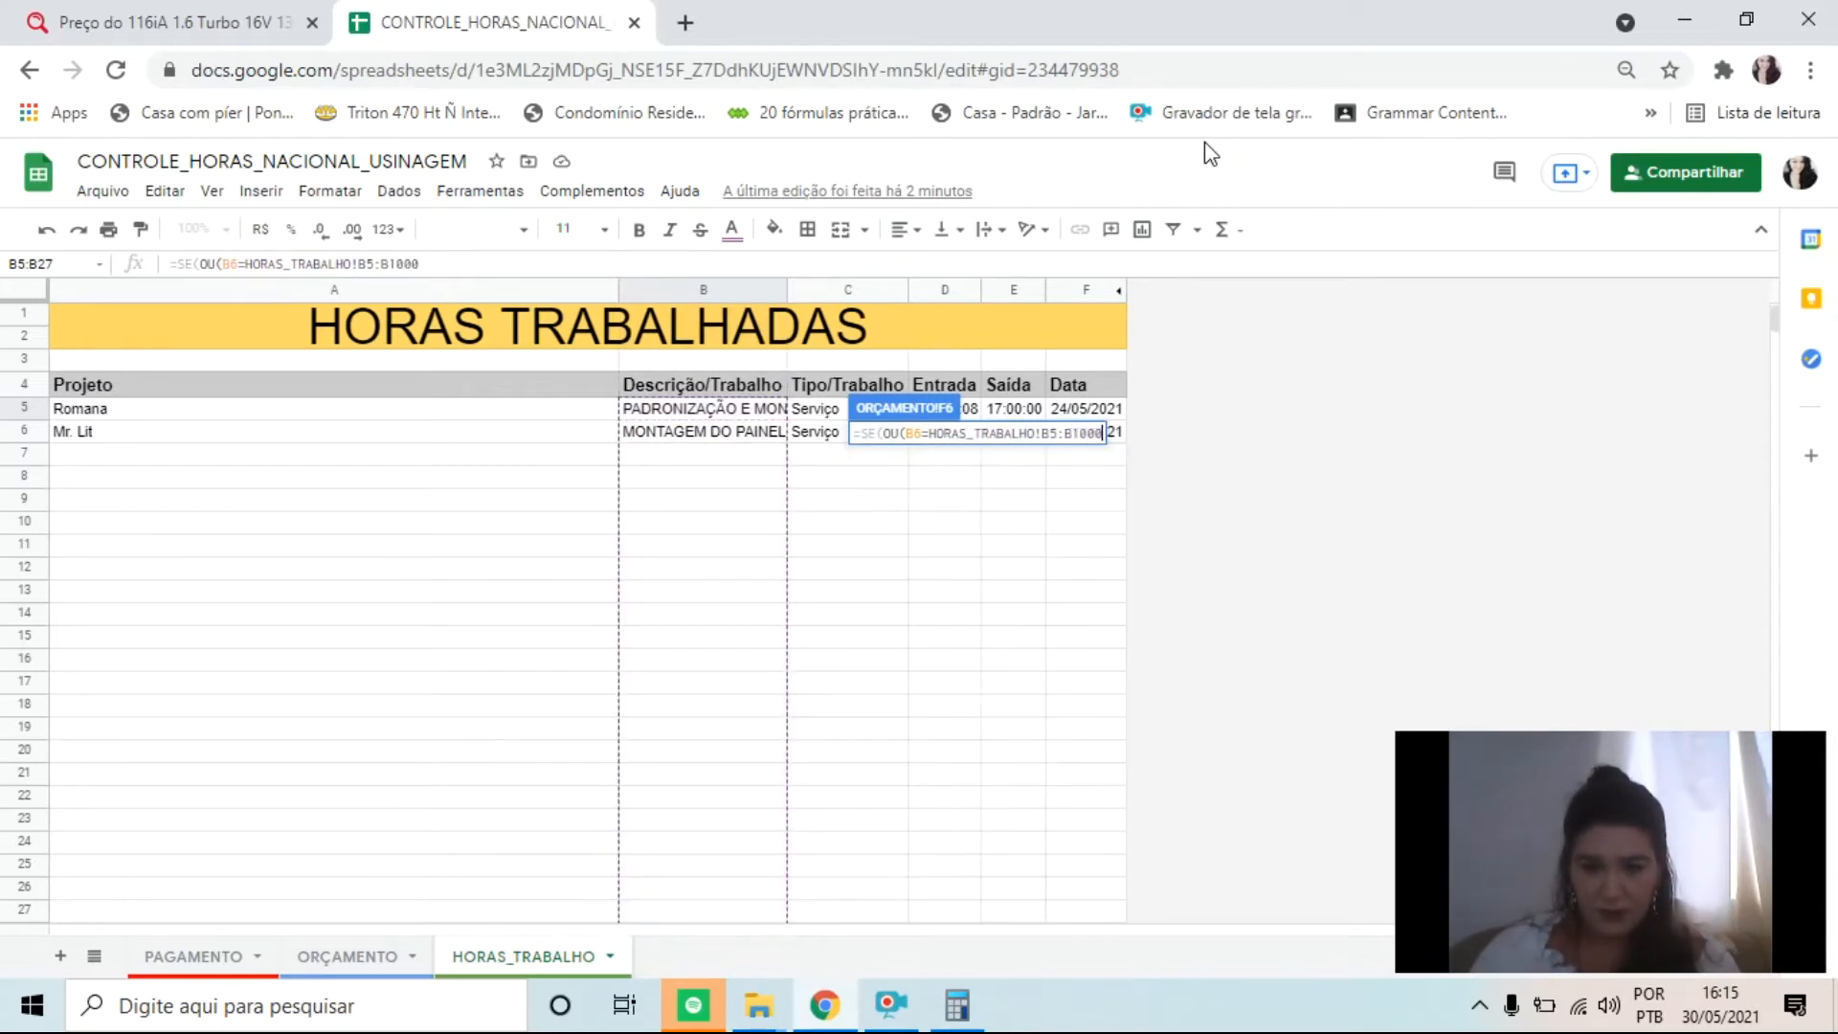
text())
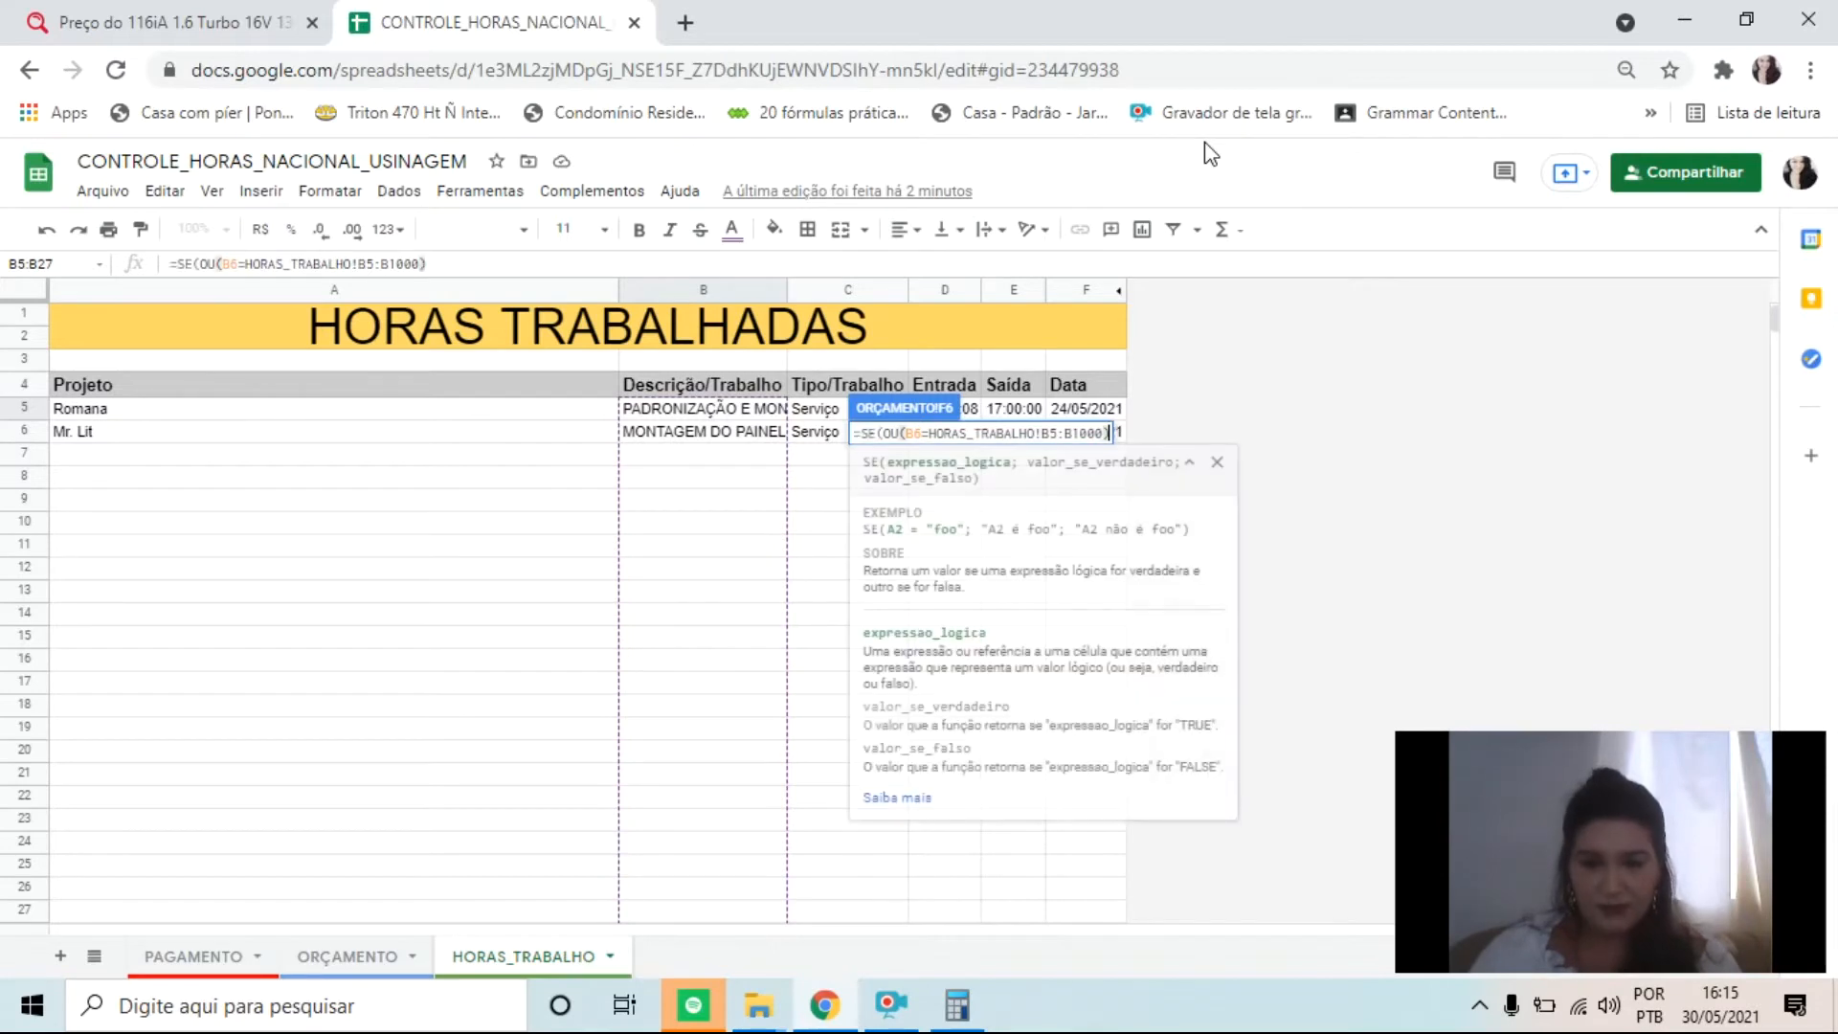
Step: Add a semicolon after B1000 inside the OU parentheses and open a MINUS function as the next argument
key(Right)
key(Left)
text(;)
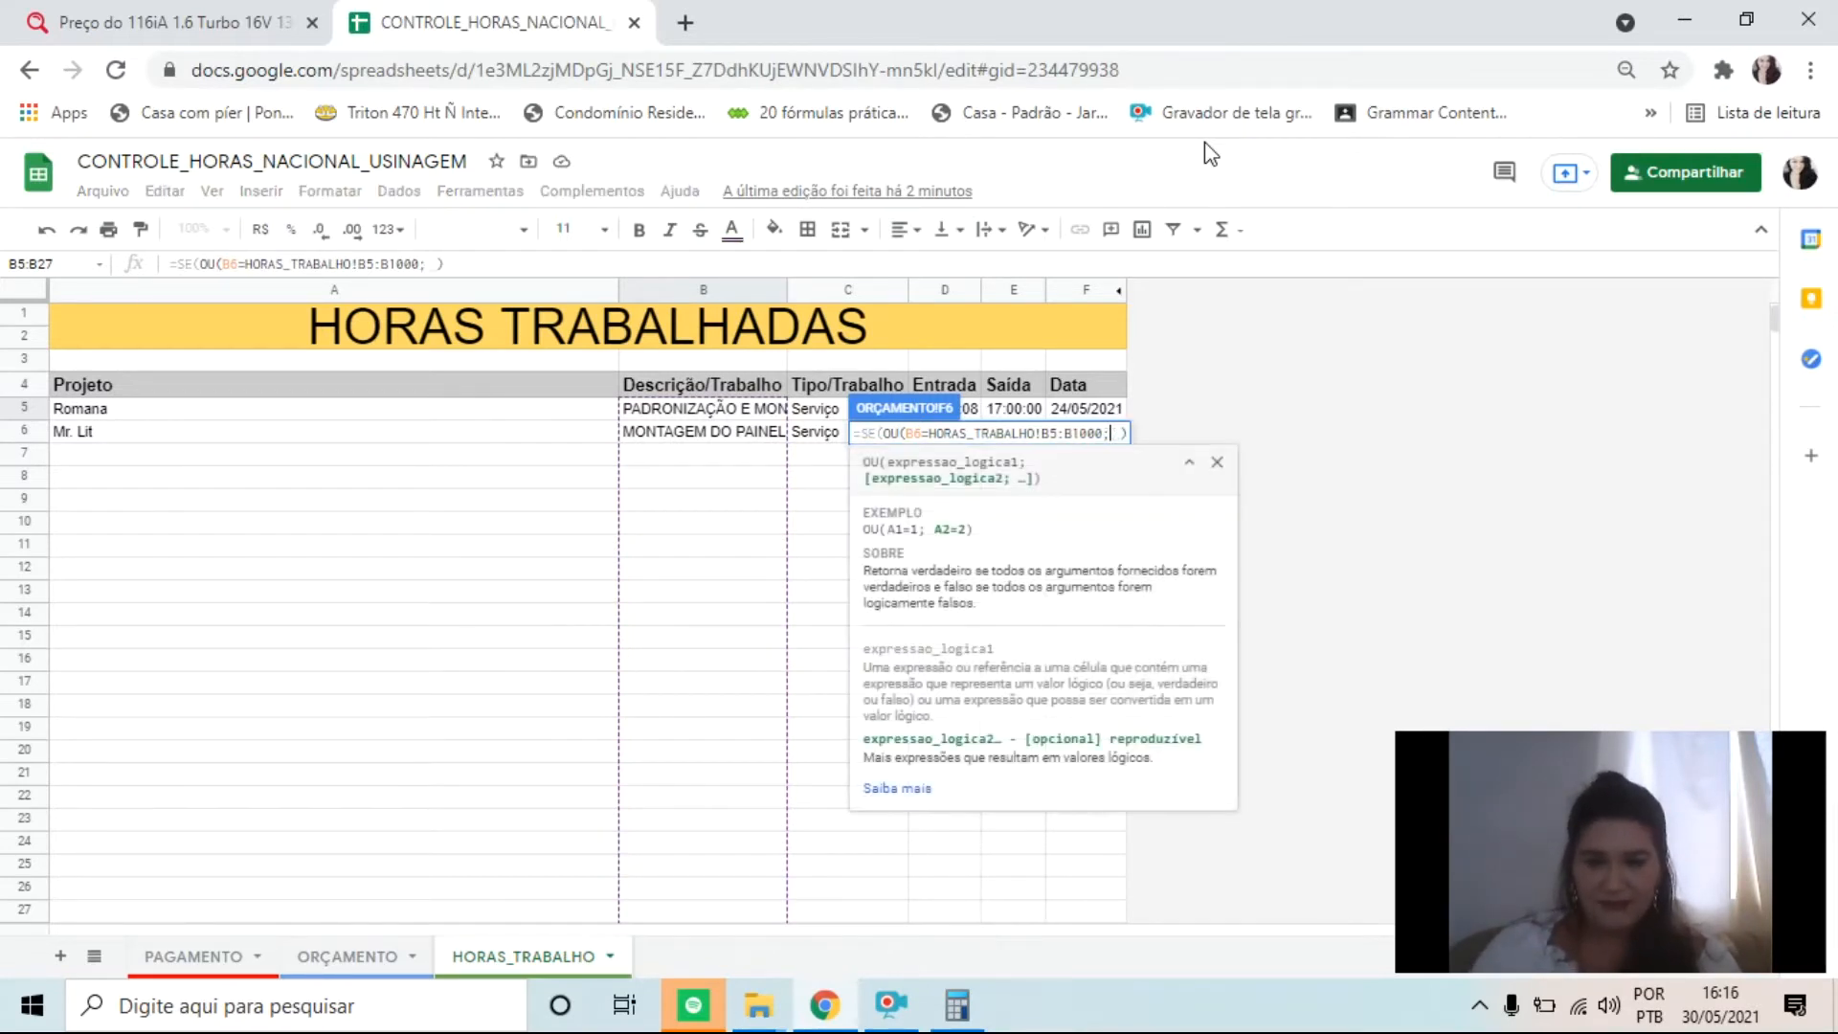
key(BackSpace)
text(MIN)
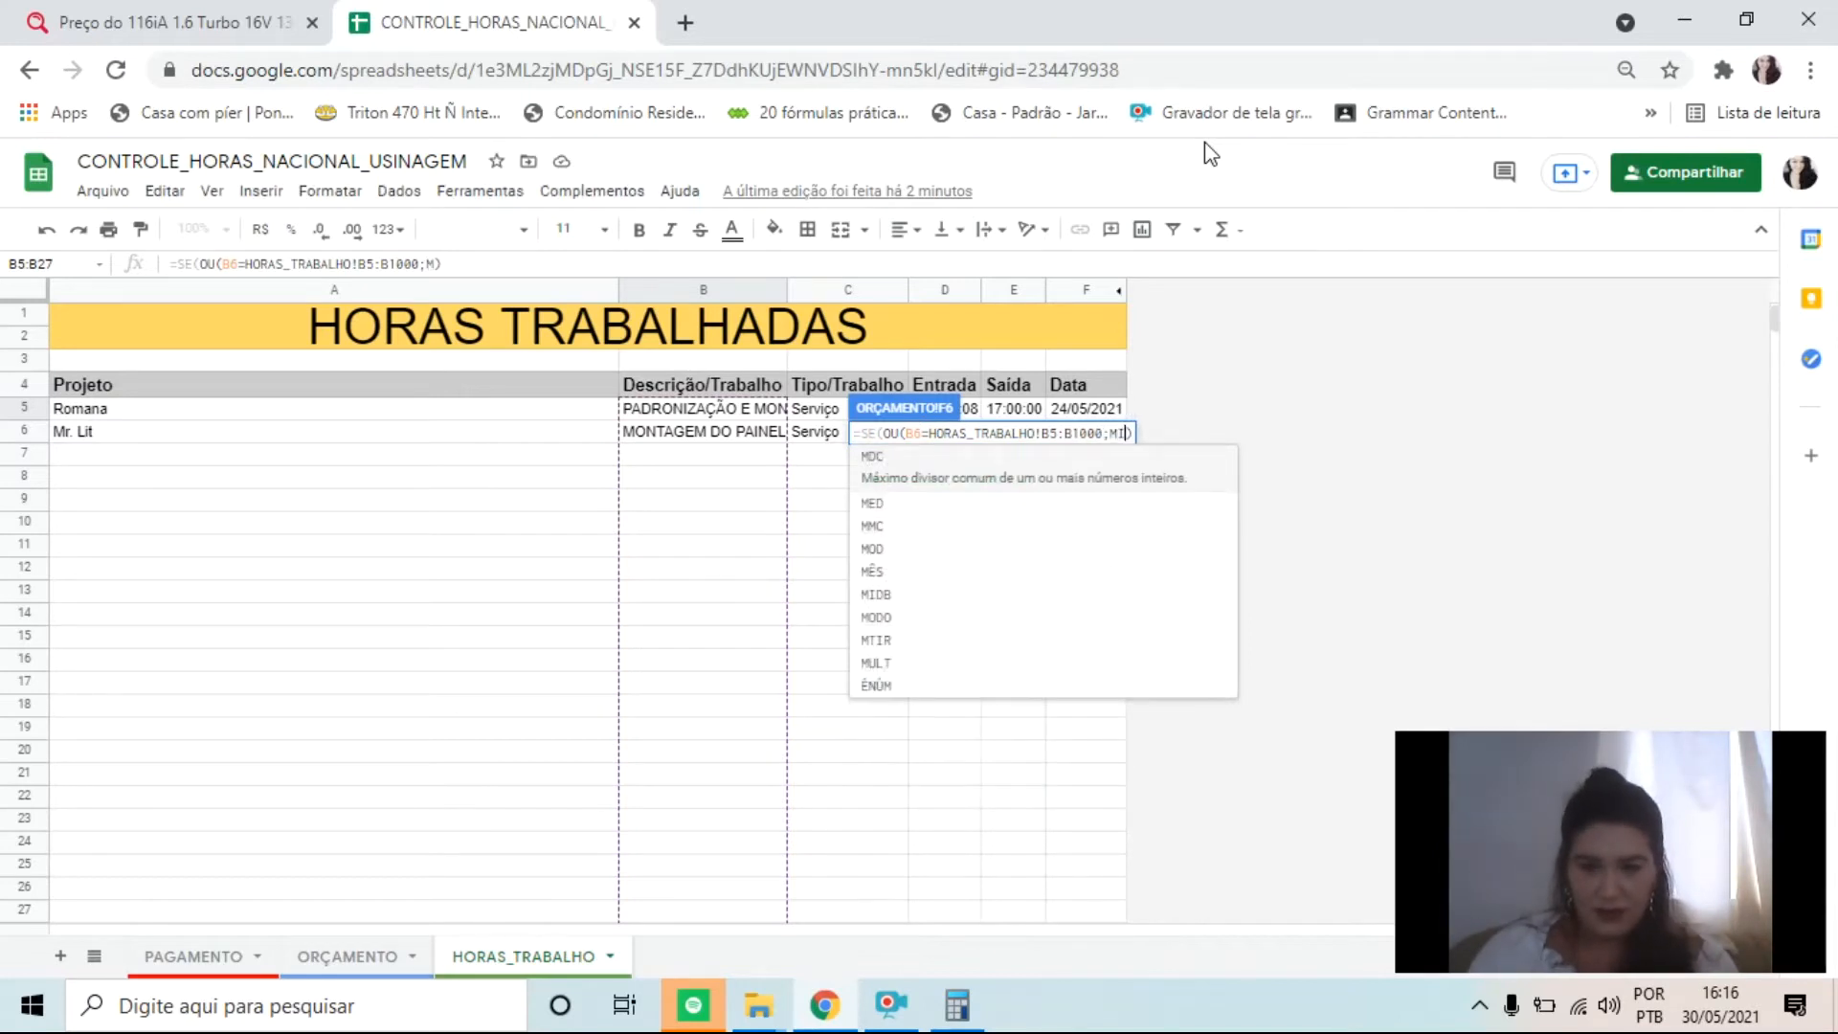
text(US)
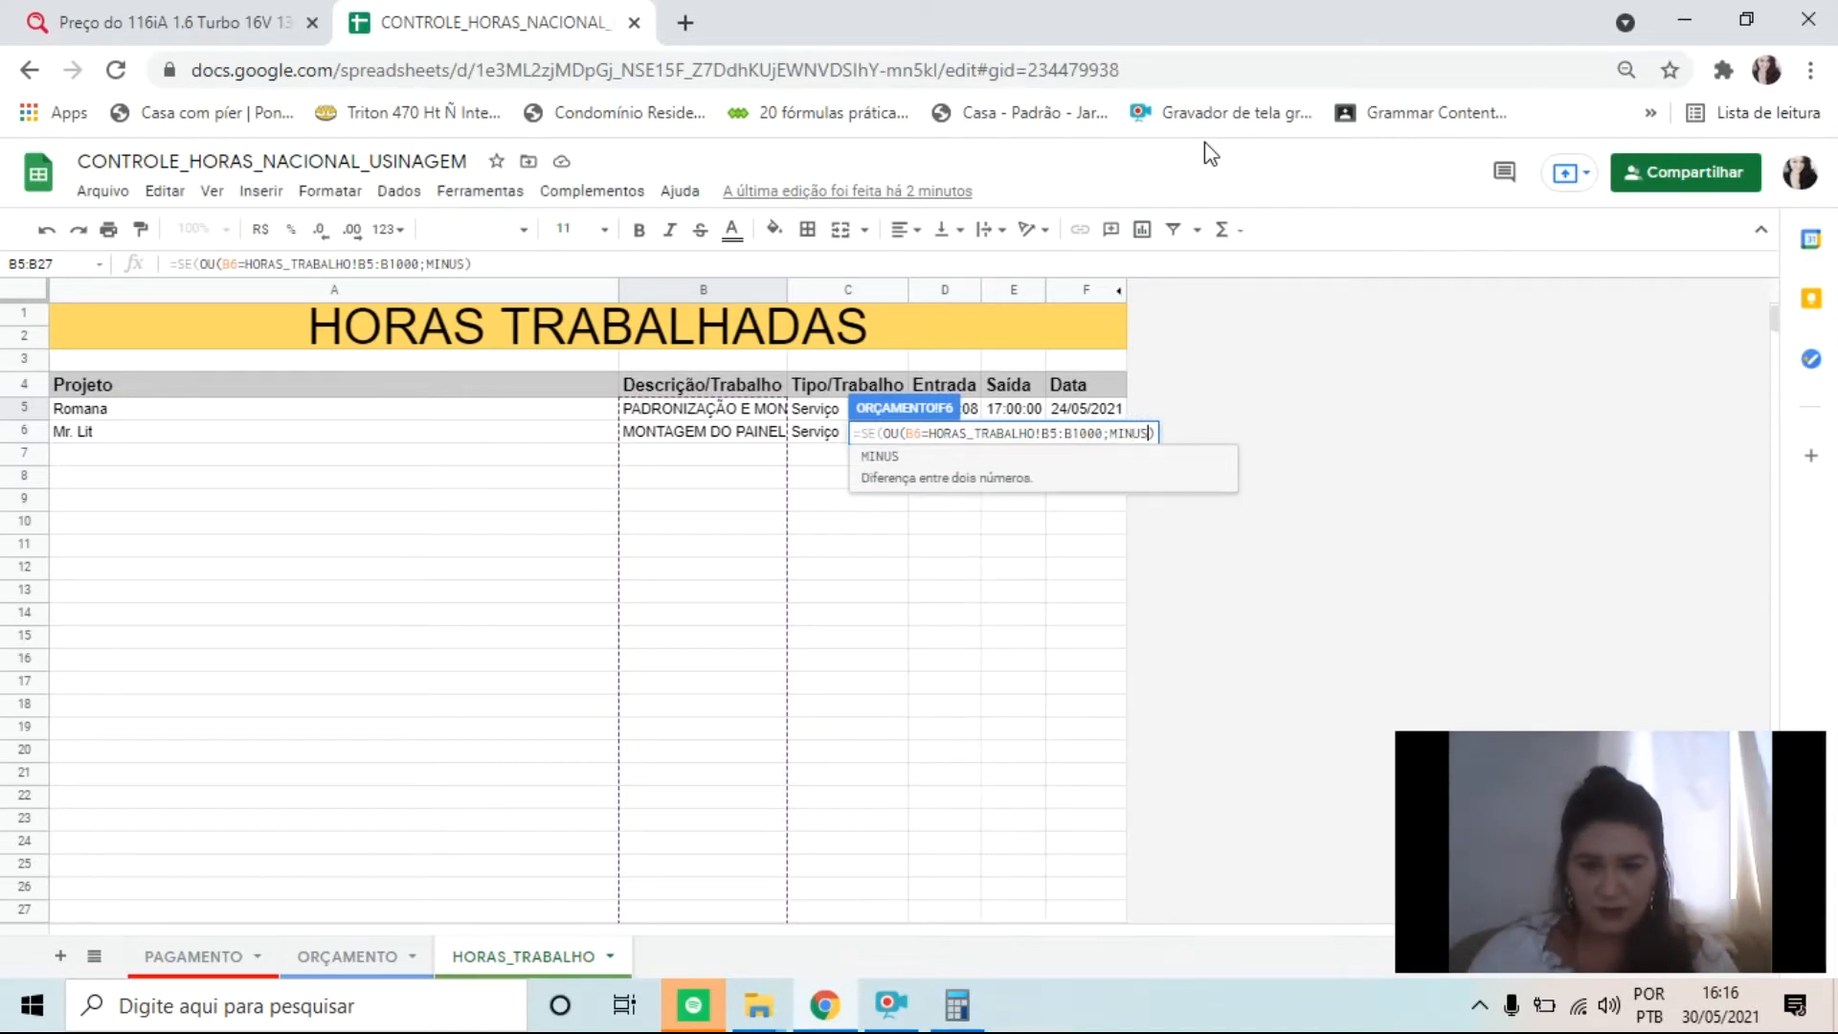
key(BackSpace)
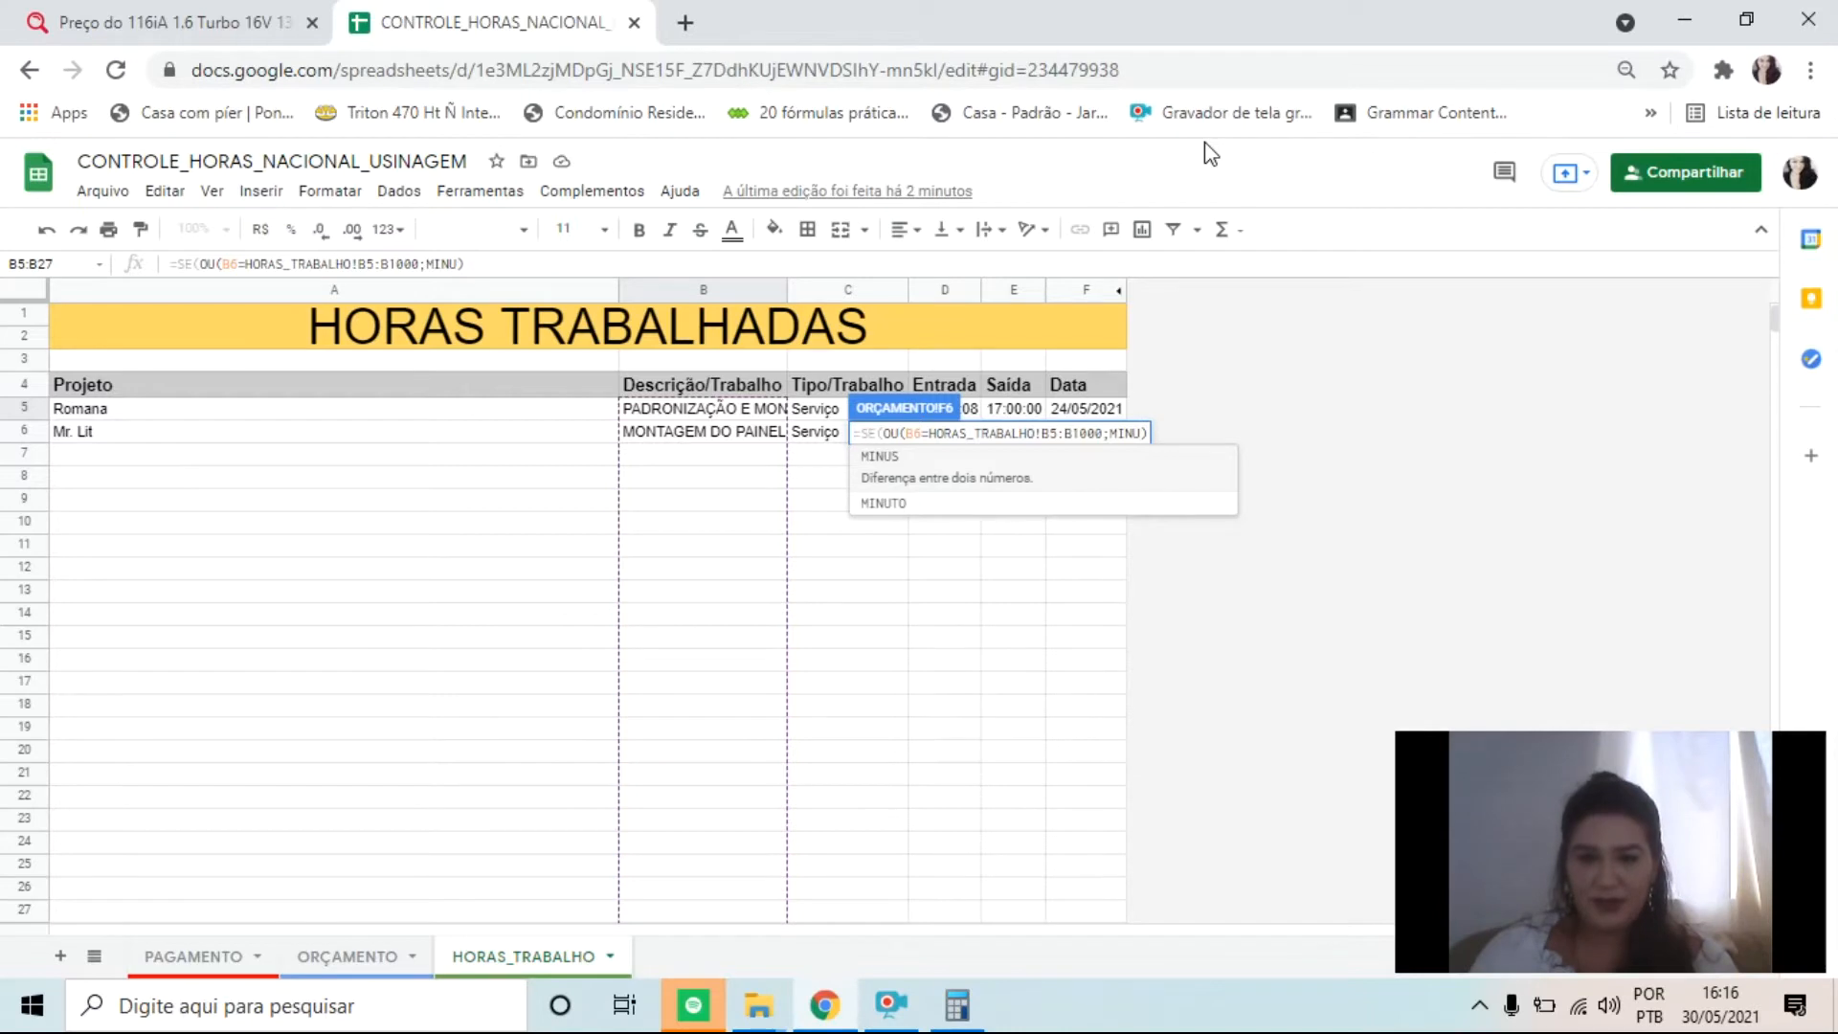
key(BackSpace)
key(BackSpace)
text(NUS()
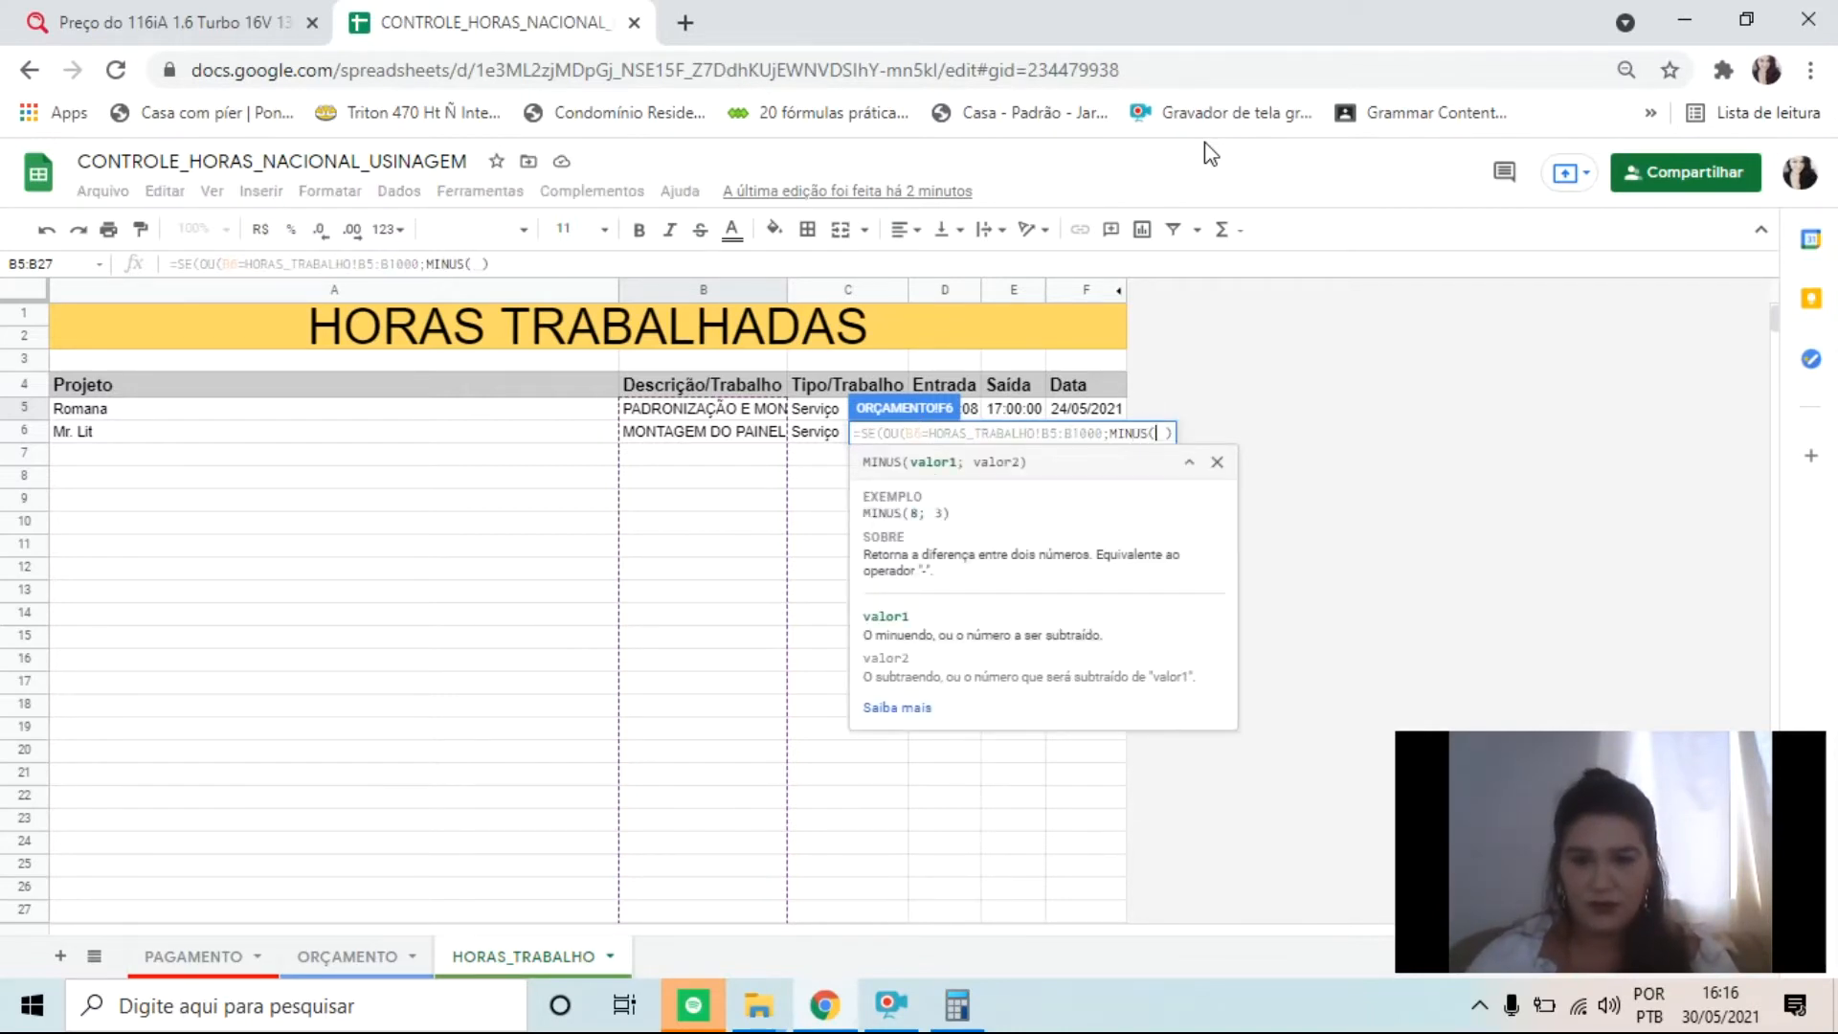
Step: Complete the MINUS function with HORAS_TRABALHO!E5 and HORAS_TRABALHO!D5 as its arguments, close the parentheses and enter the formula
click(974, 410)
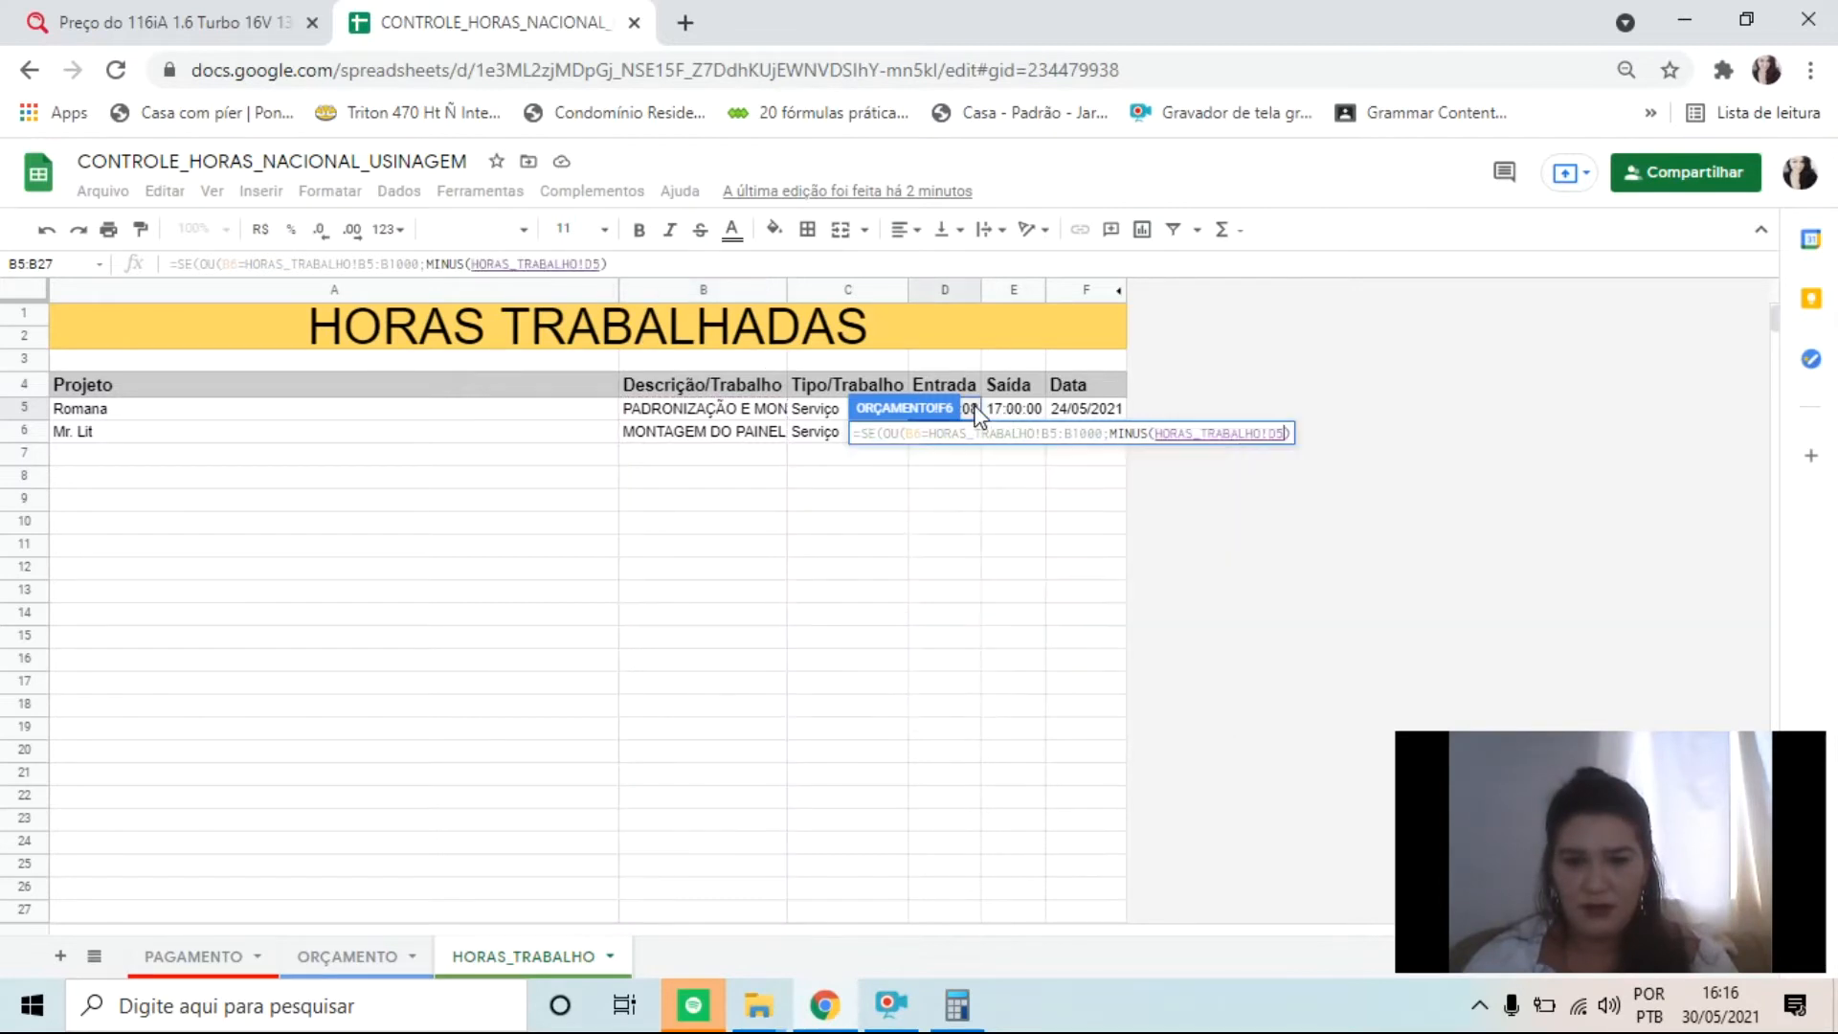
click(1030, 404)
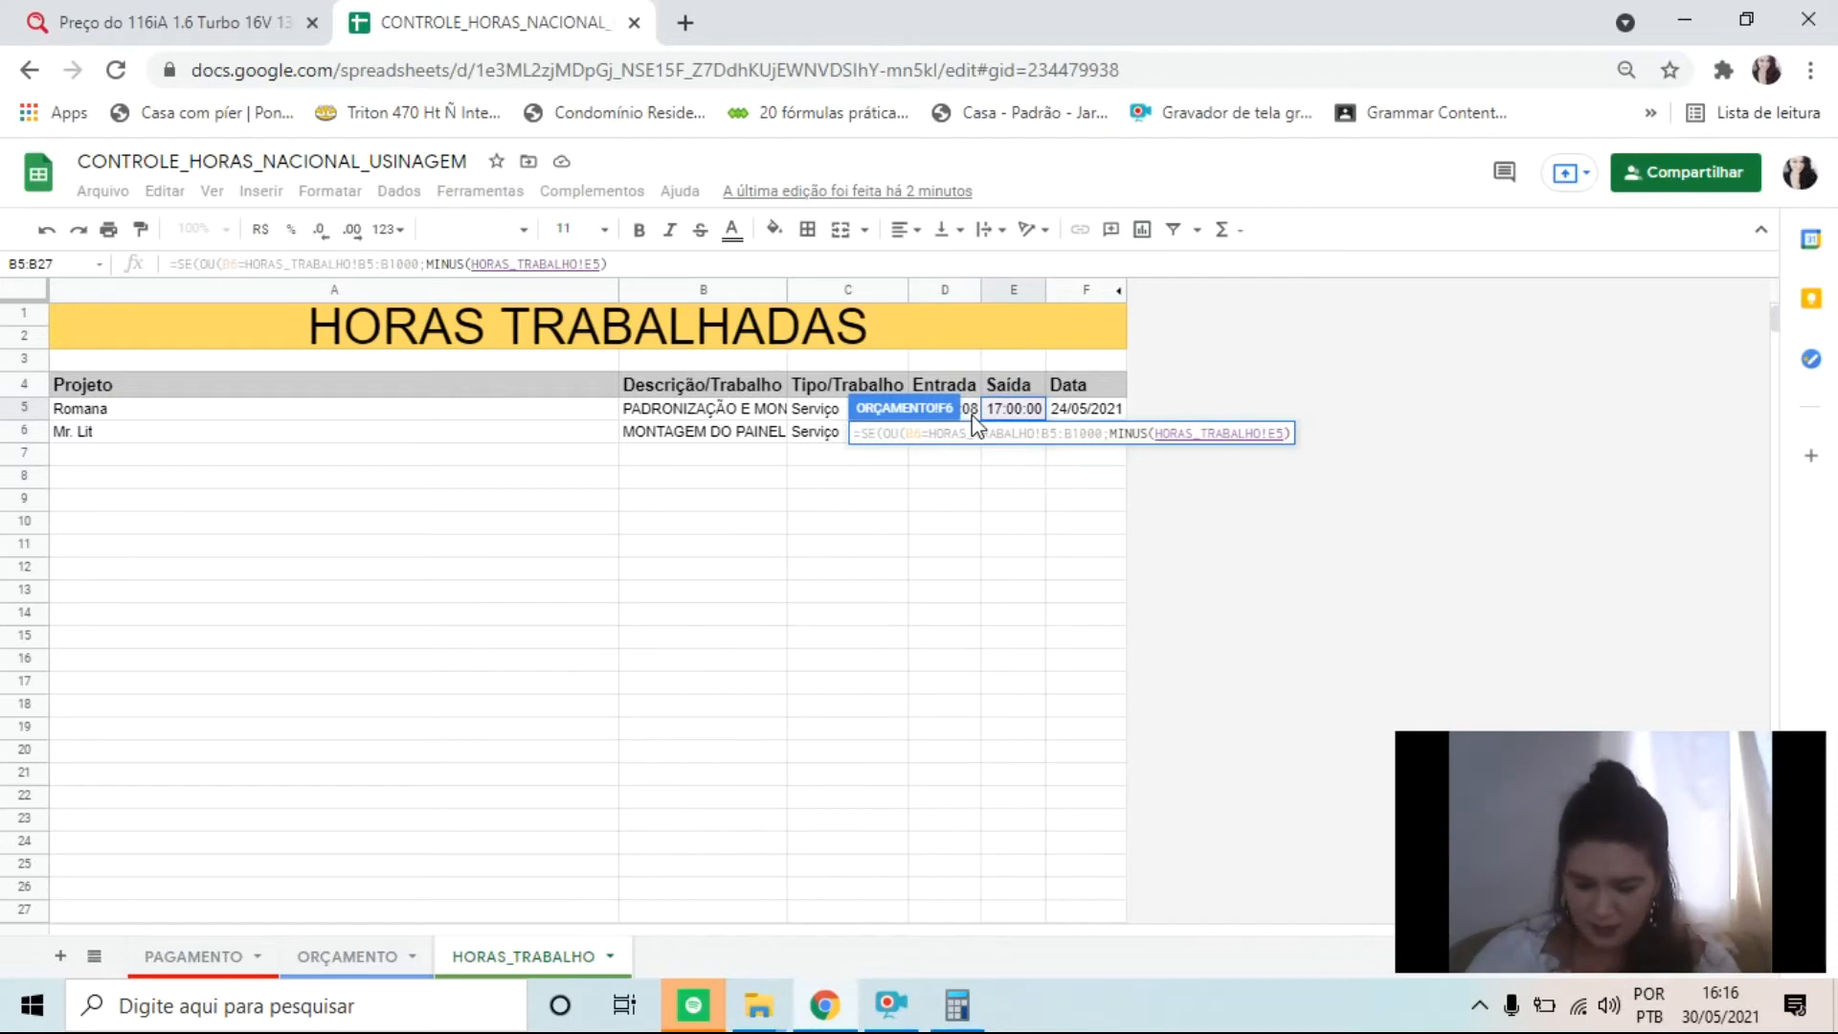
text(;)
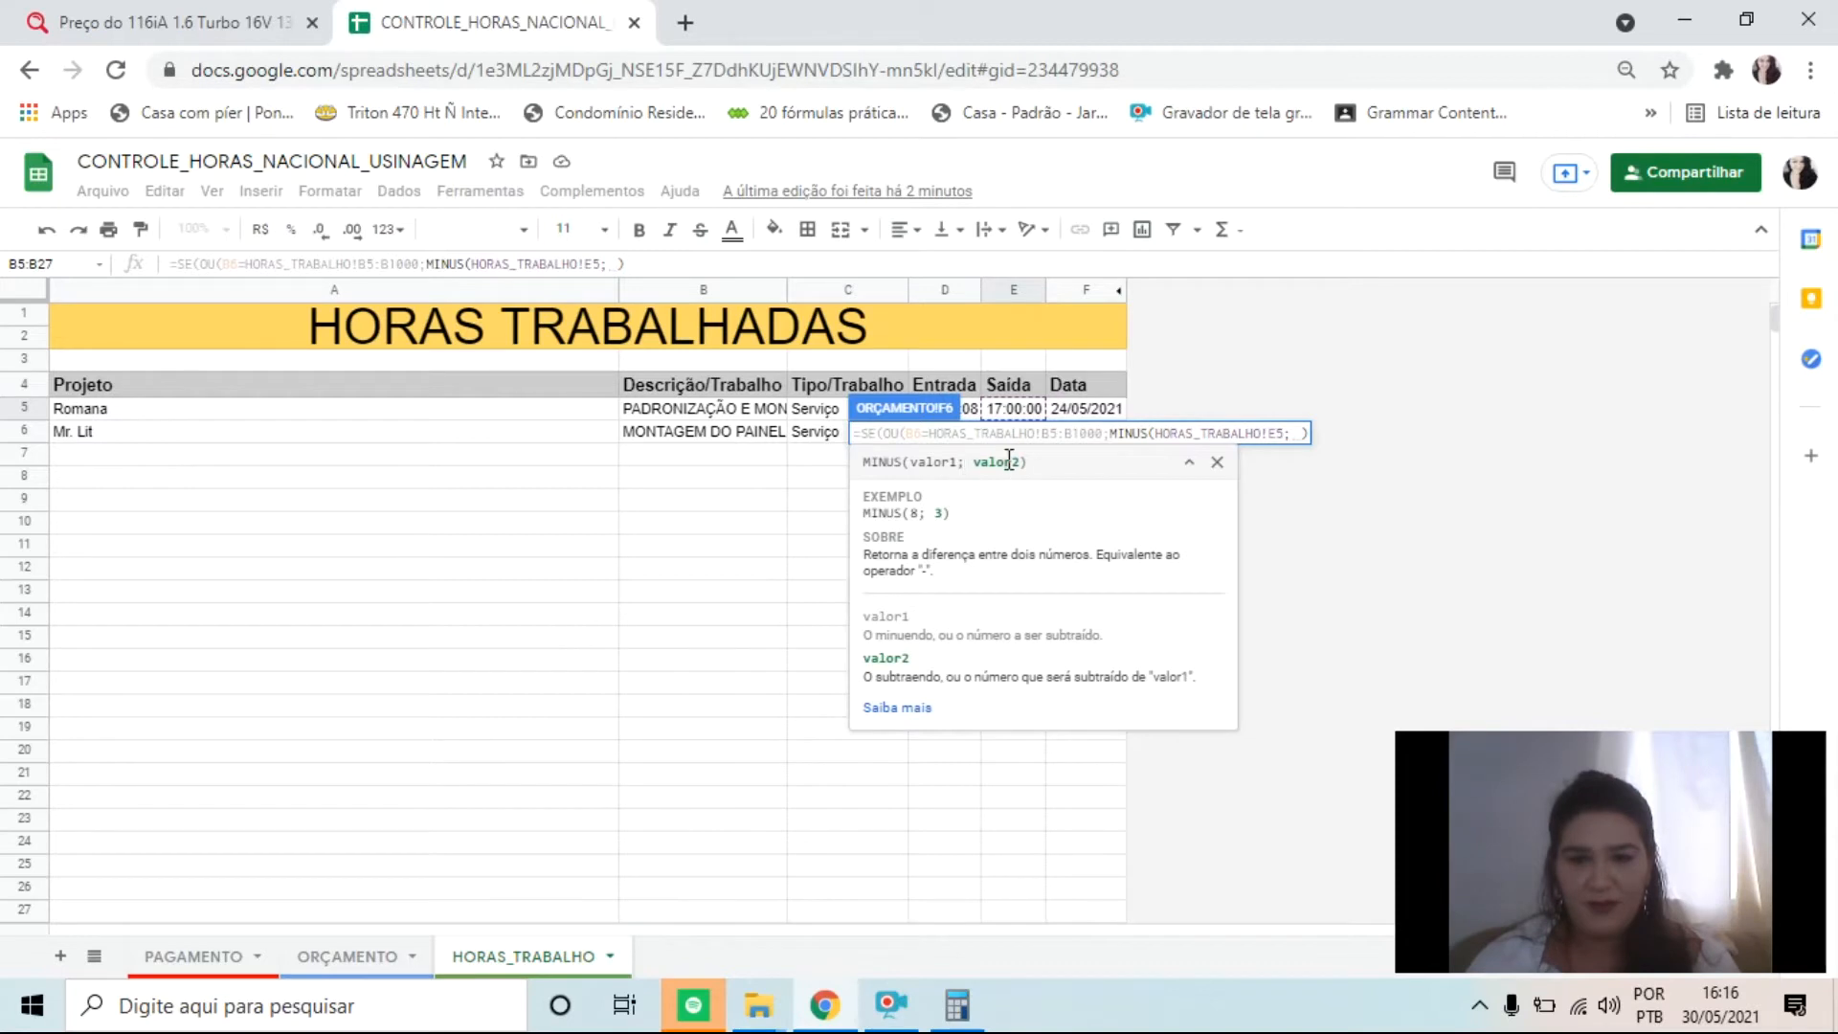
click(975, 409)
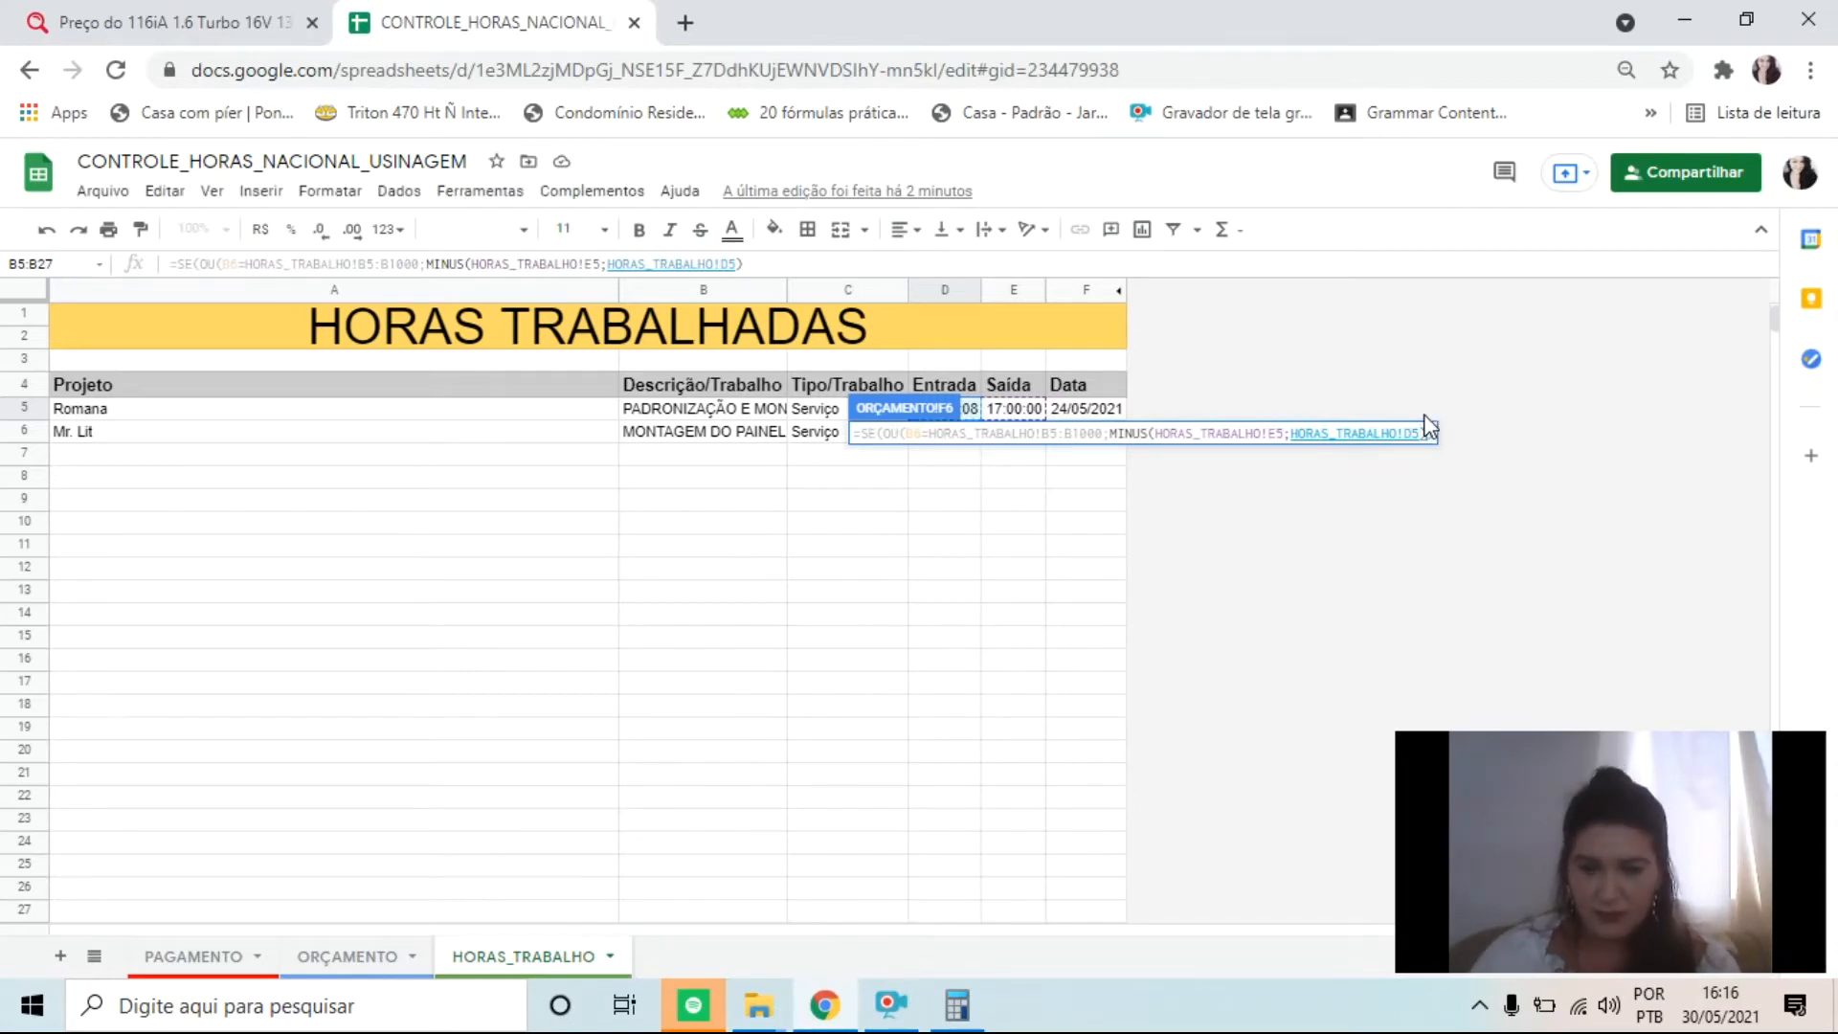
text()))
key(Return)
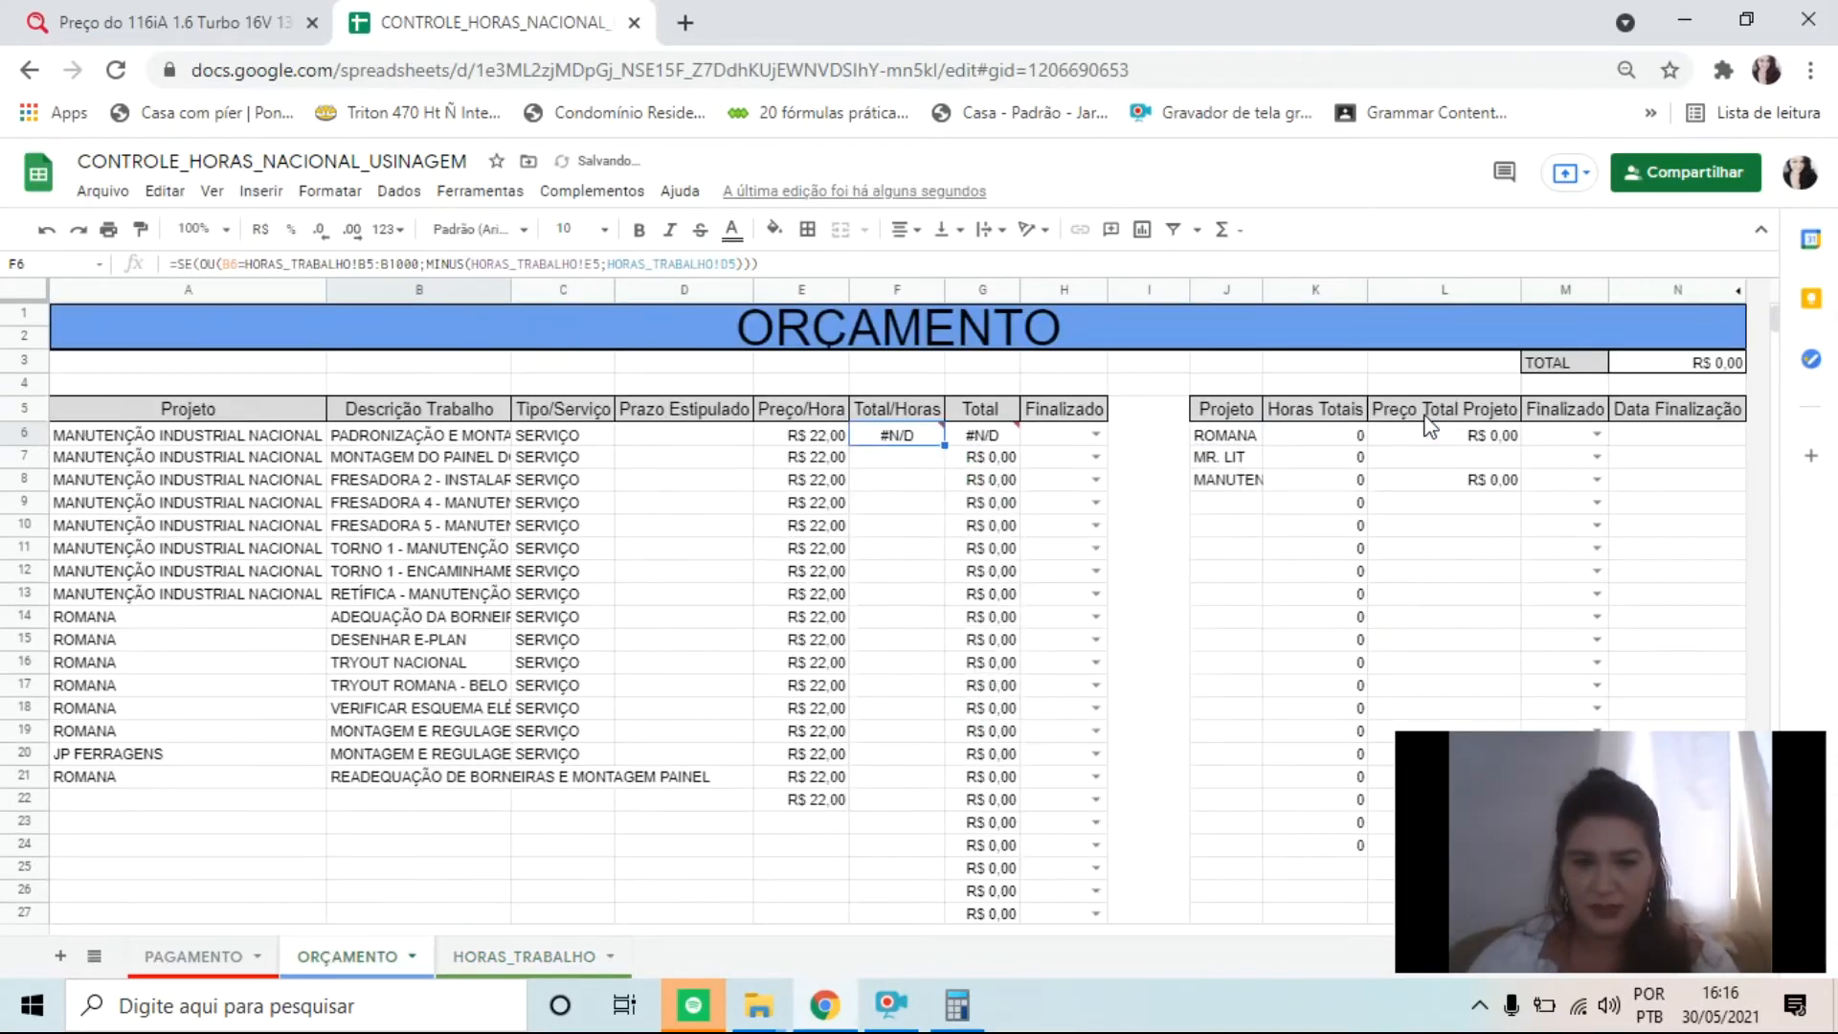
mouse_move(878, 438)
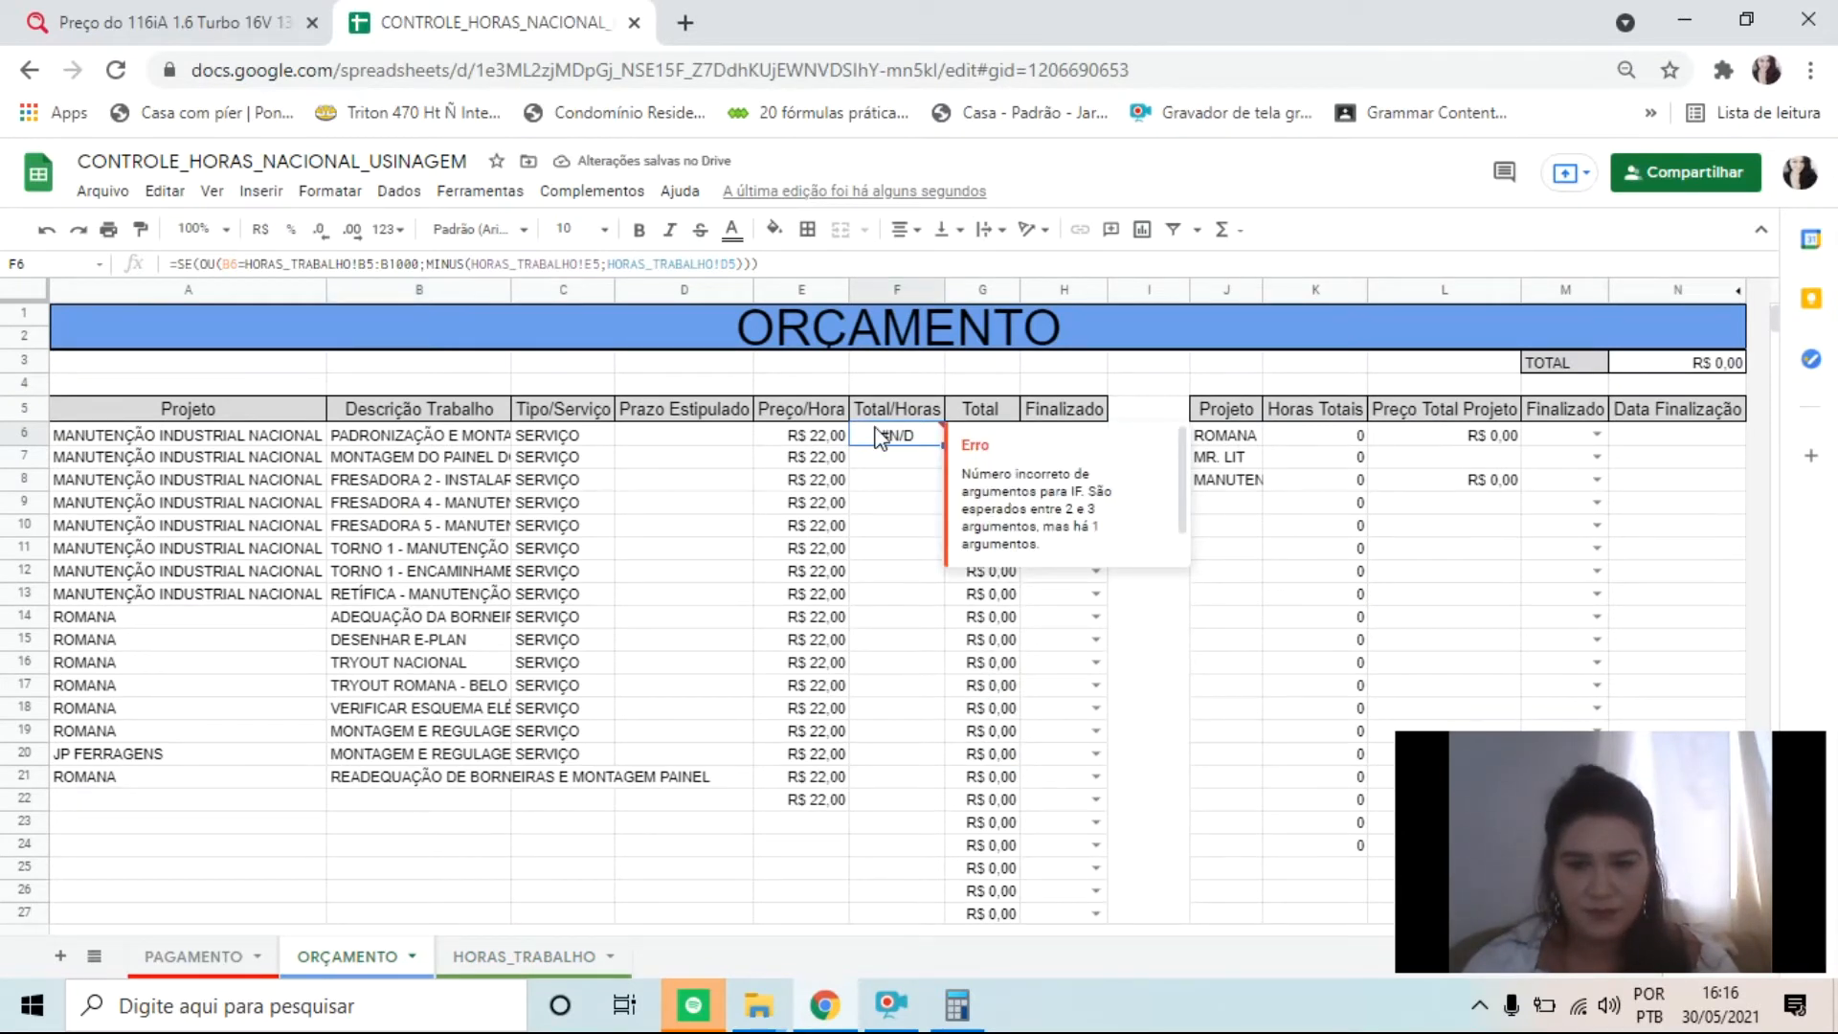
double_click(879, 437)
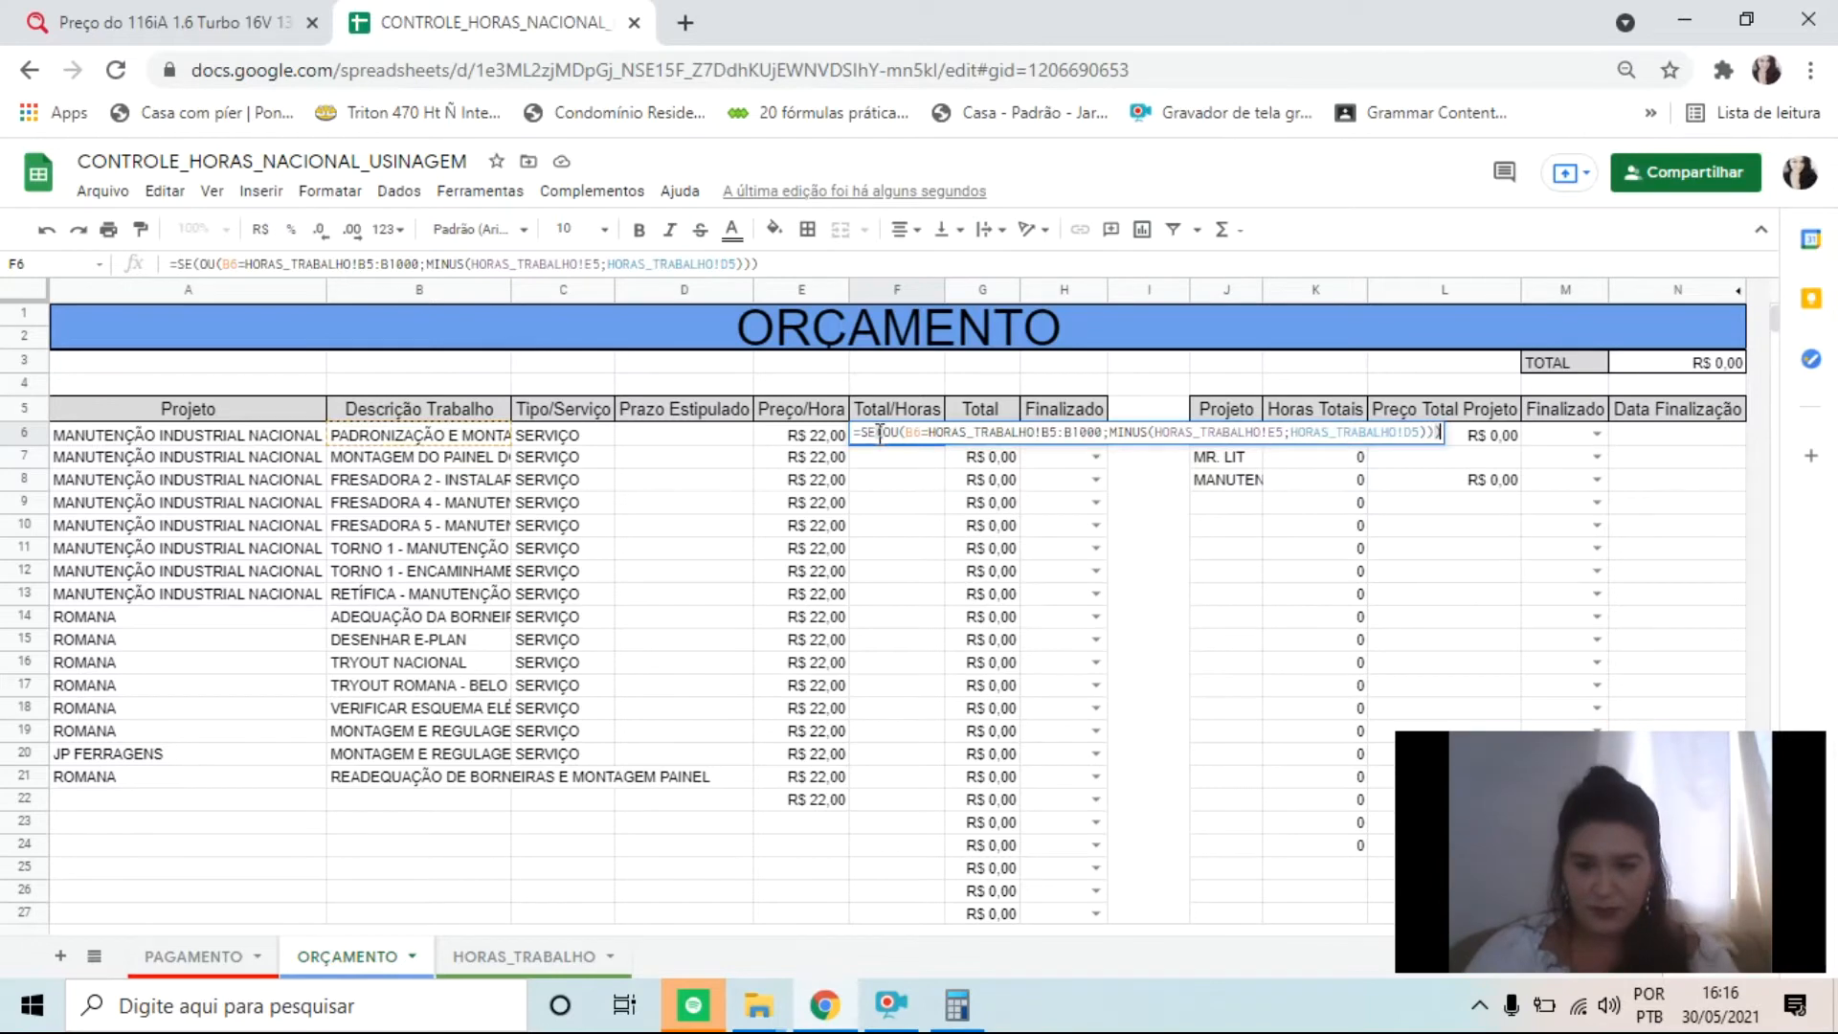
key(Left)
key(Left)
key(Left)
key(Left)
key(Left)
key(Left)
key(Left)
key(Left)
key(Left)
key(Left)
key(Left)
key(Left)
key(Left)
key(Left)
key(Left)
key(Left)
key(Left)
key(Left)
key(Left)
key(Left)
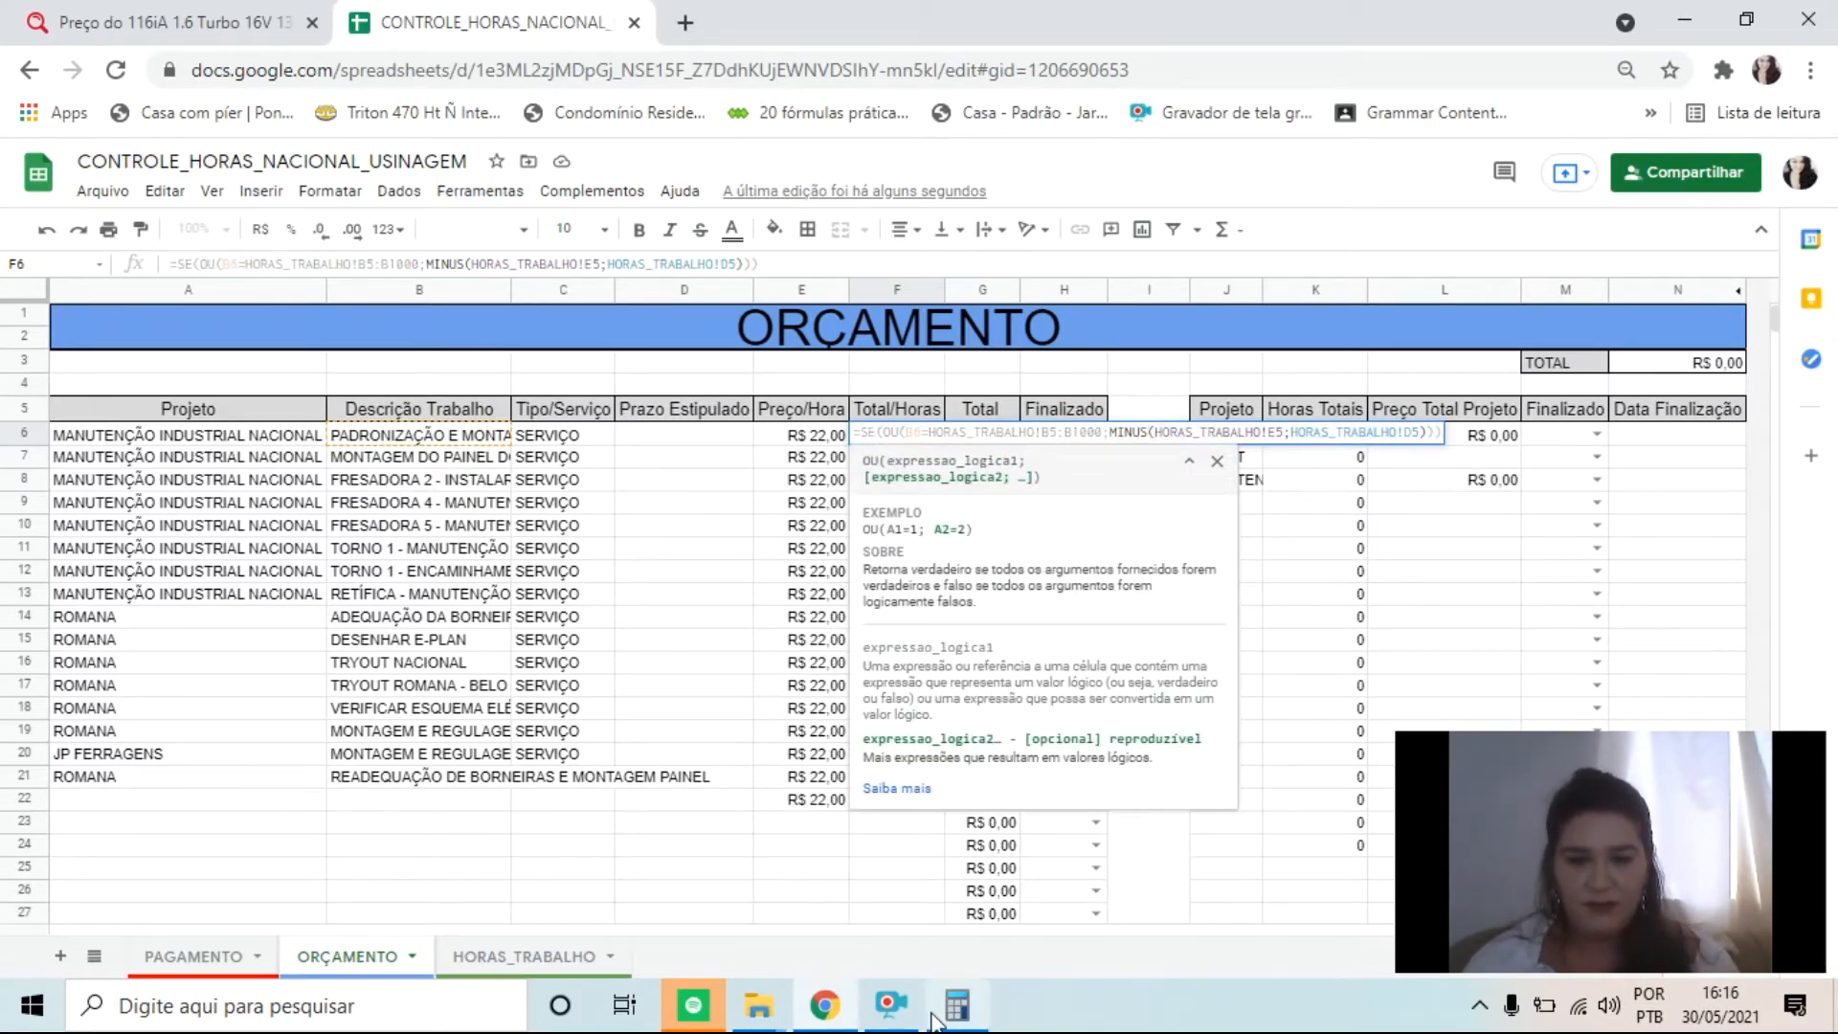
click(890, 1005)
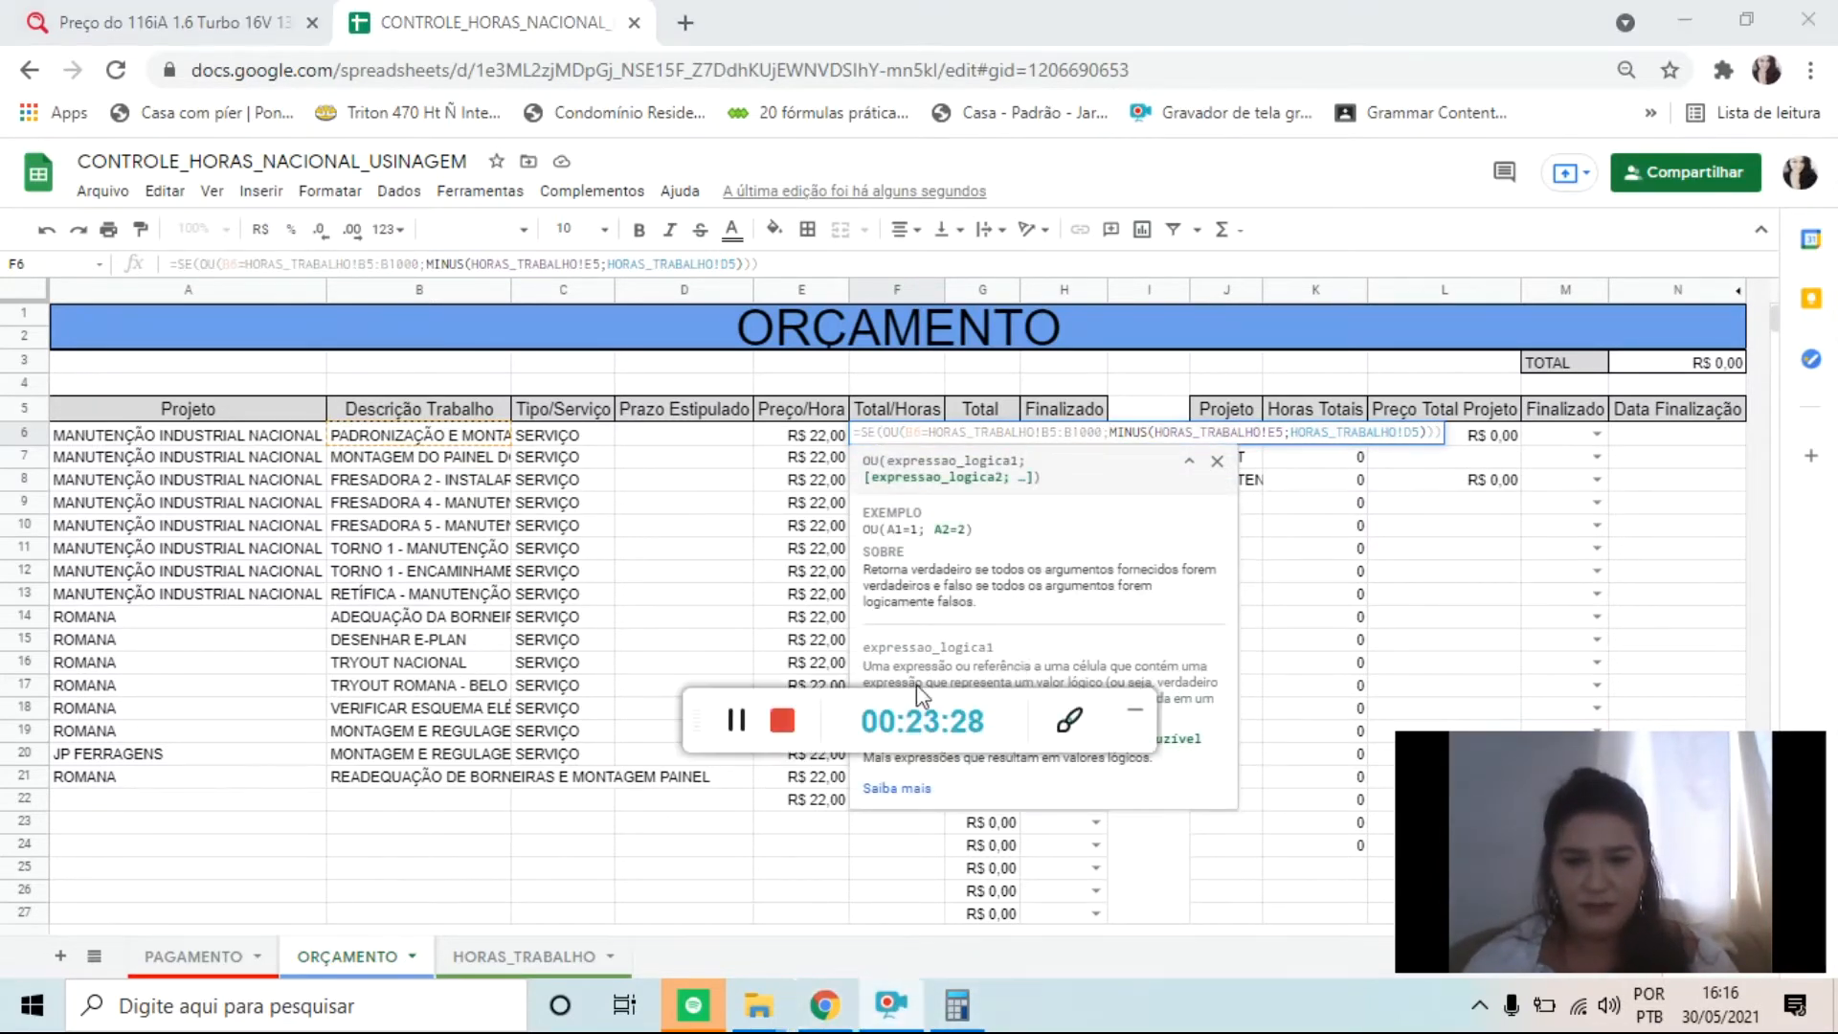
click(1135, 711)
Step: Clear the F6 formula down to the opening of its SE function
drag(1441, 430, 793, 426)
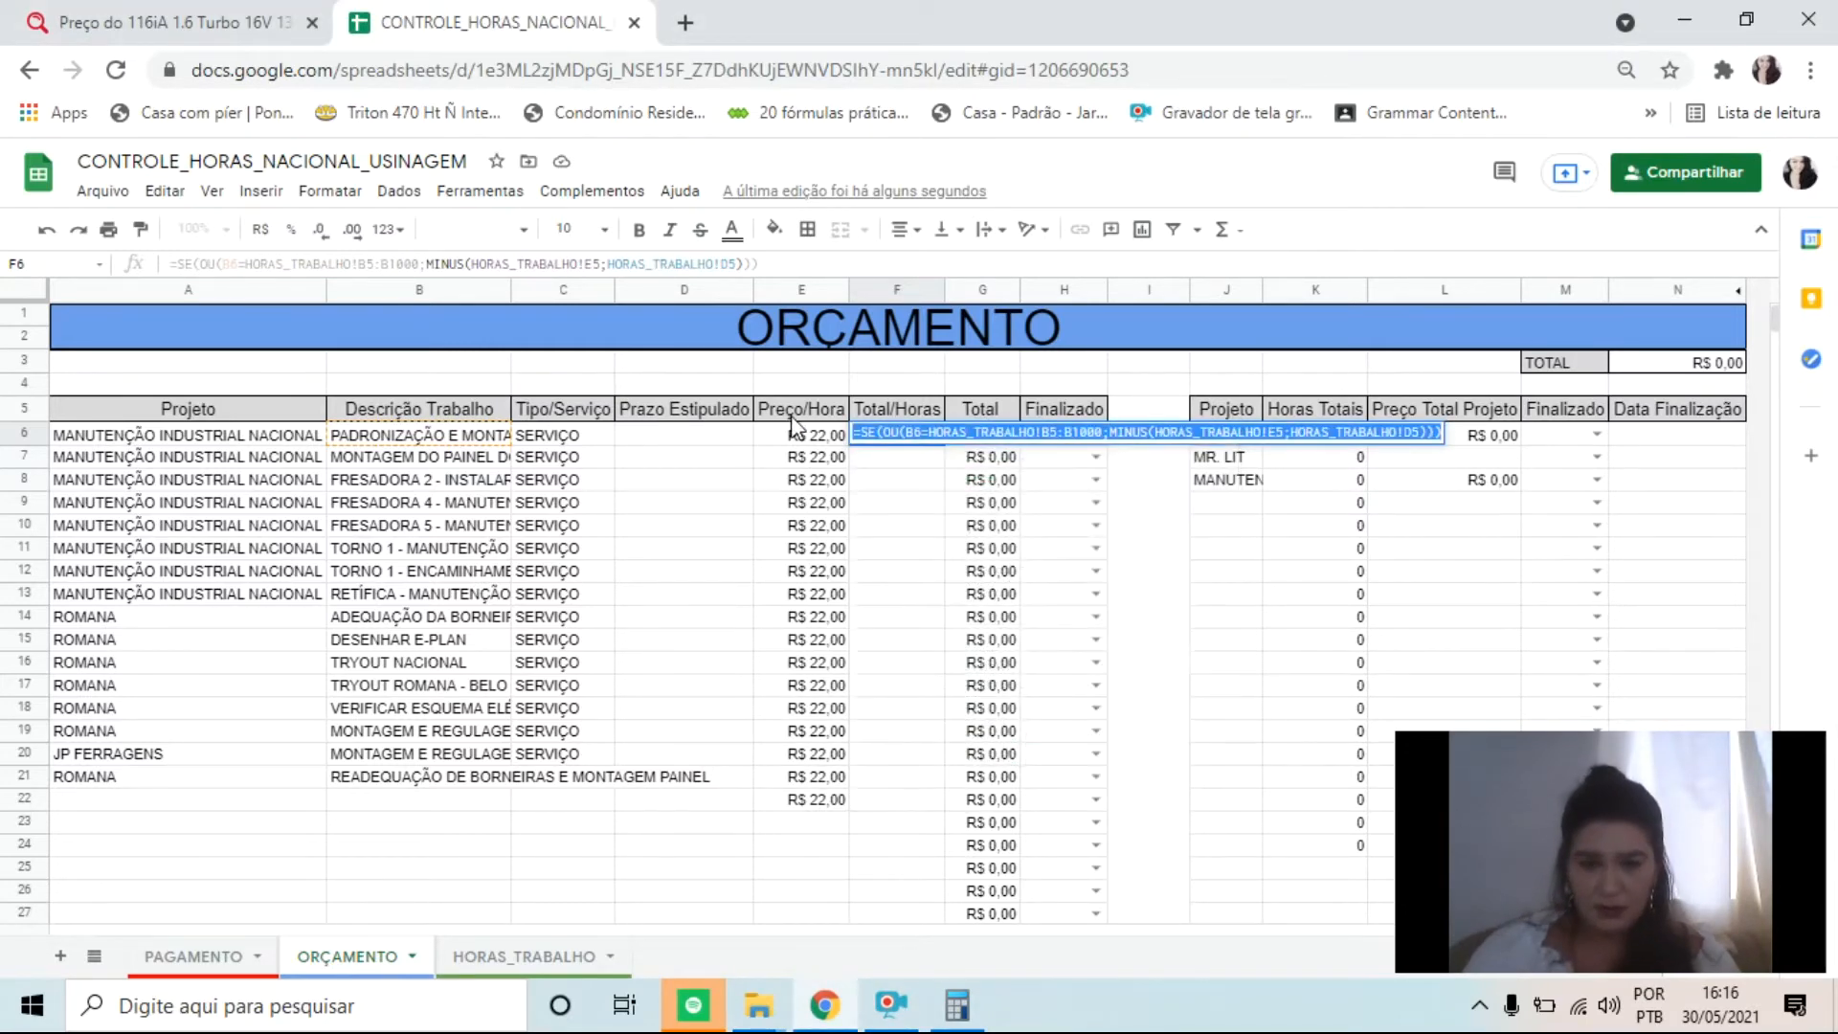
key(shift+Right)
key(shift+Right)
key(shift+Right)
key(shift+Right)
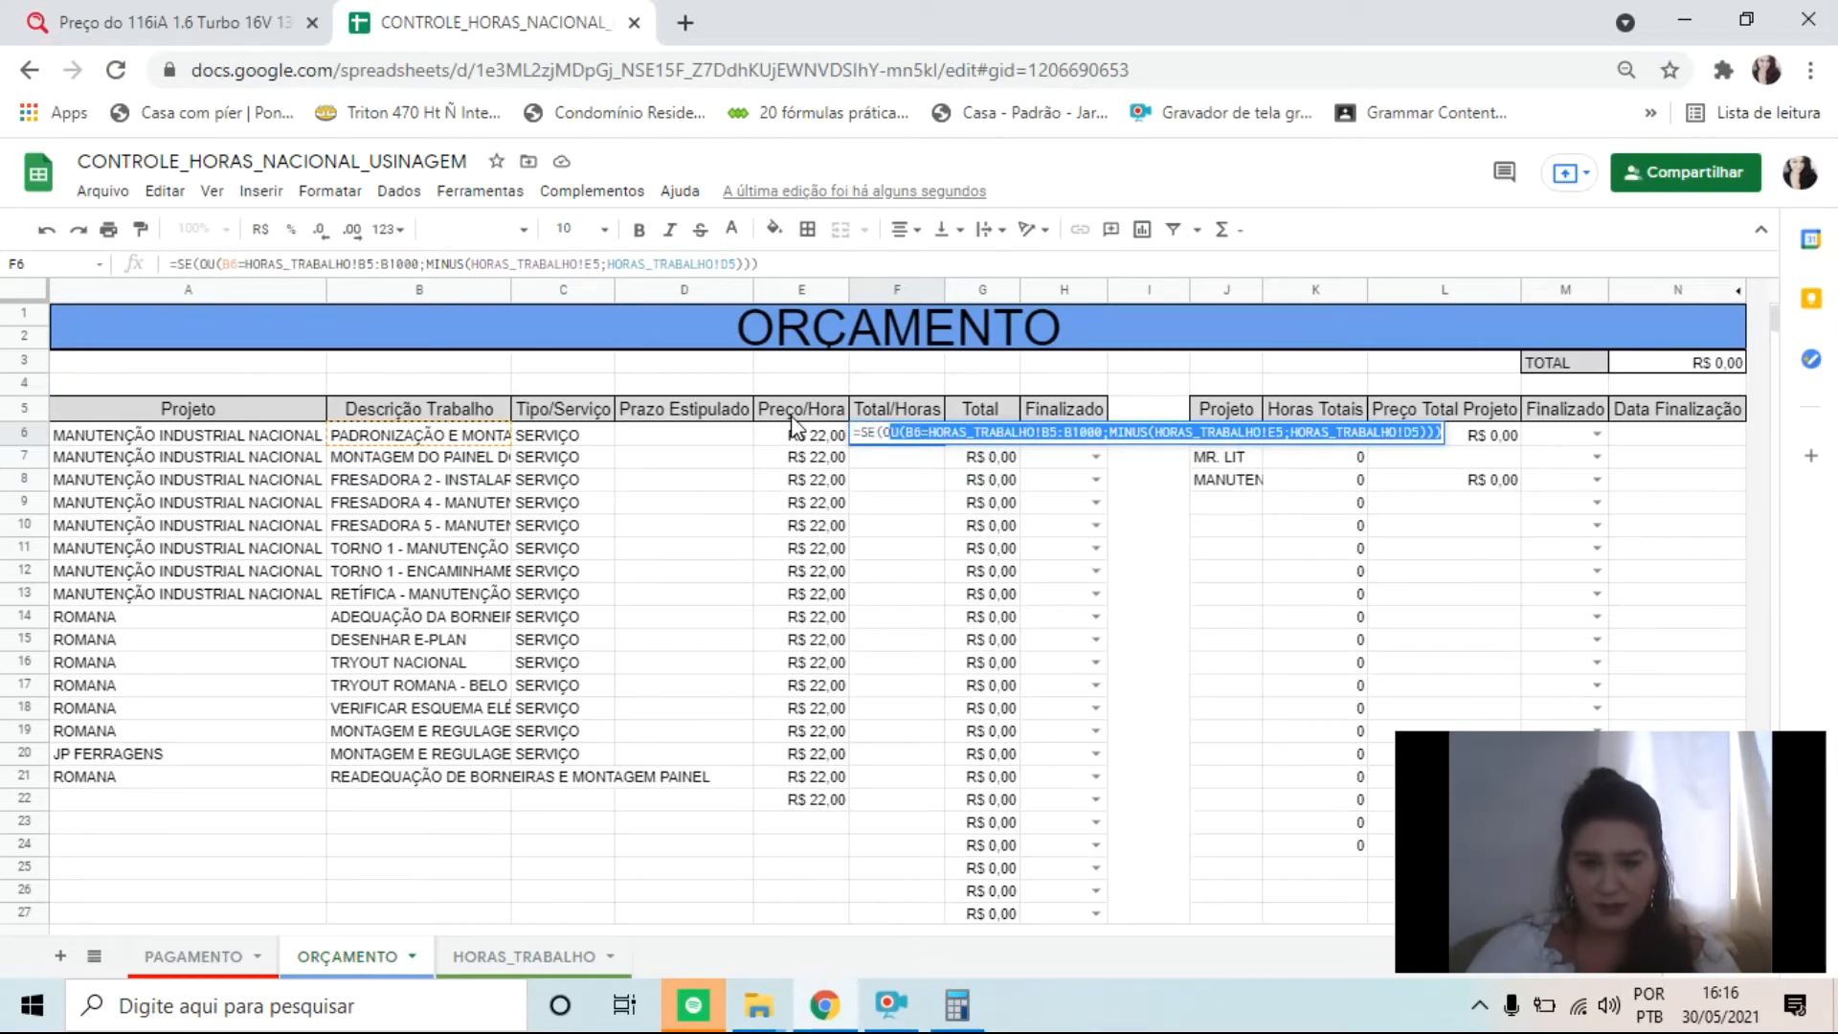
key(BackSpace)
key(BackSpace)
key(BackSpace)
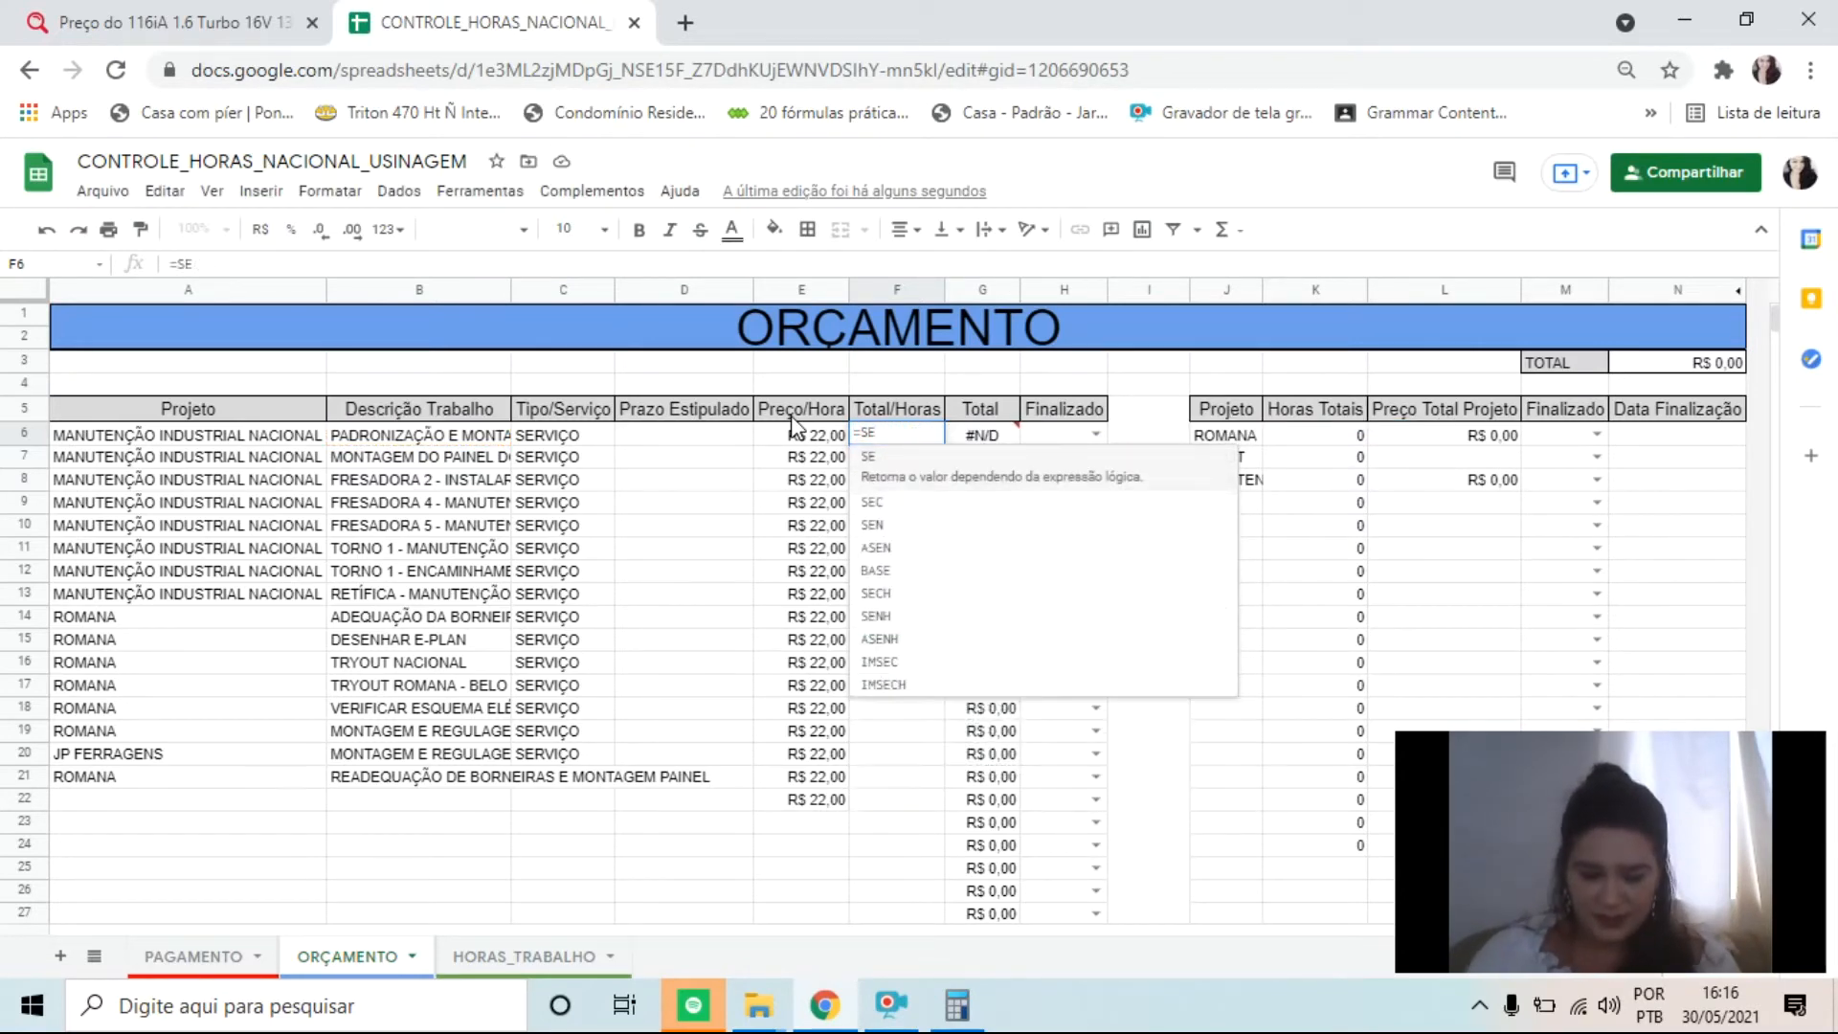
text(()
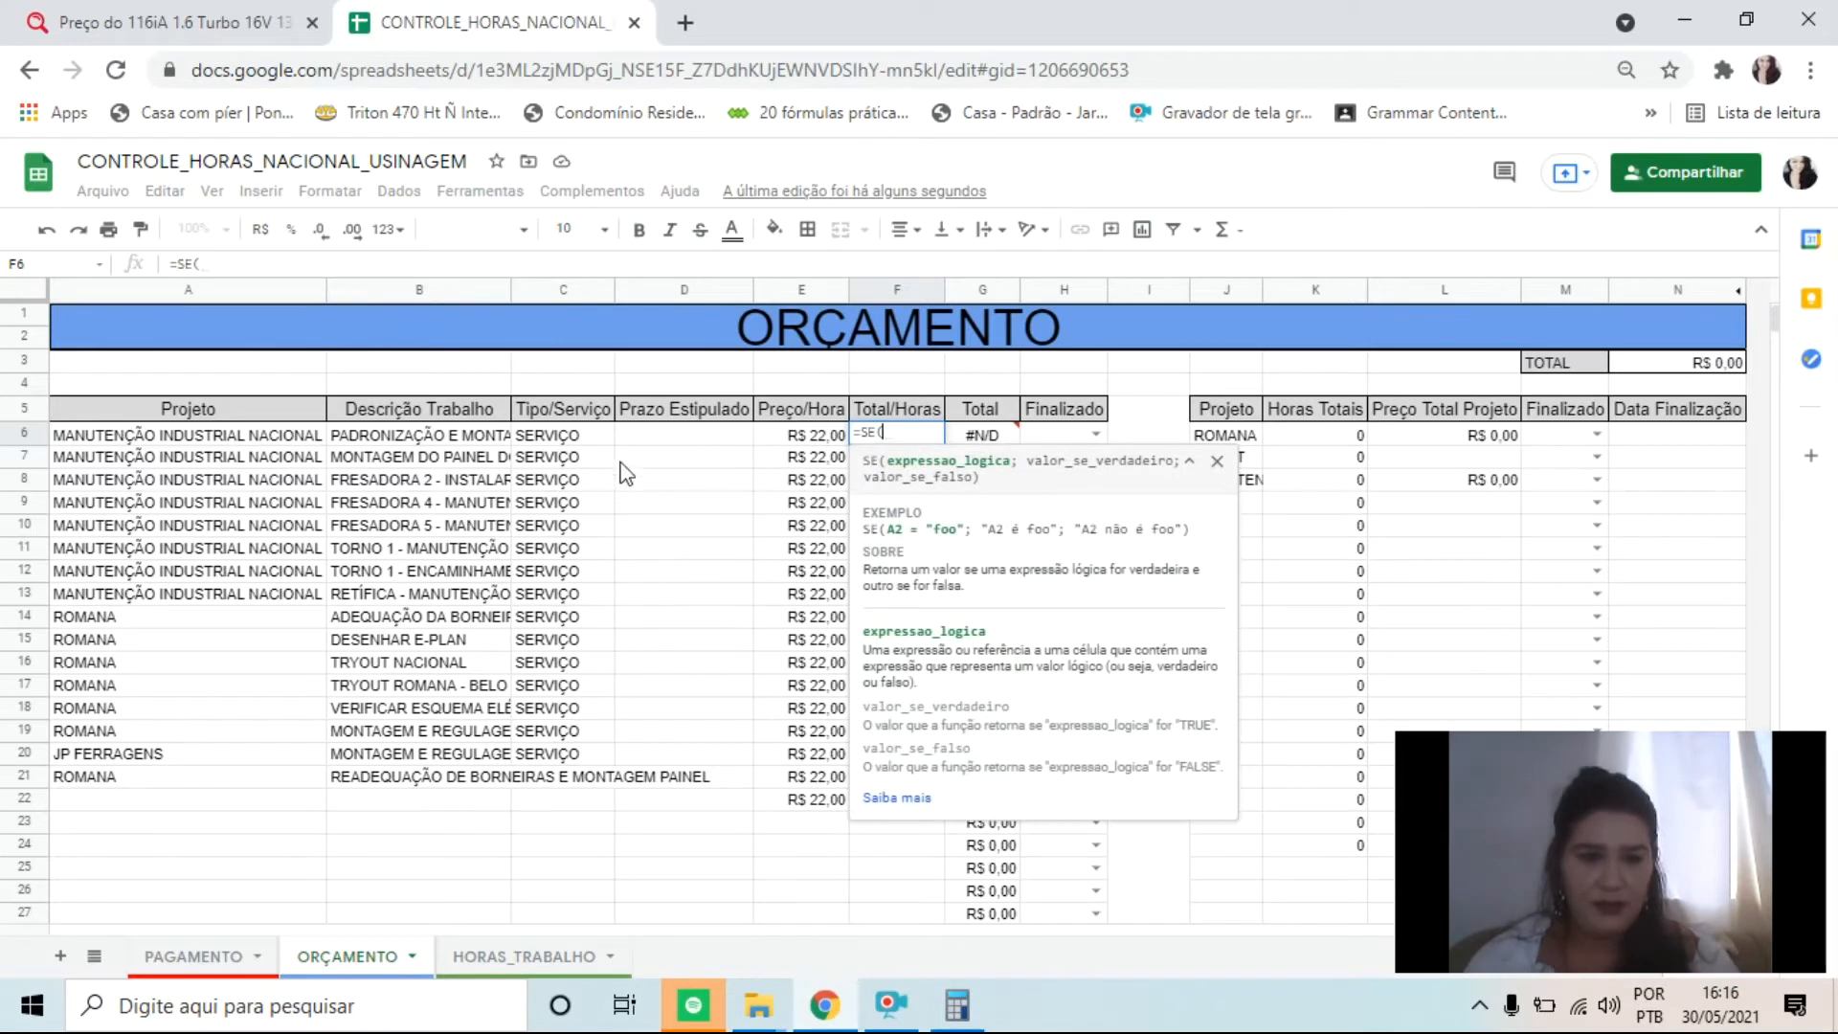
Step: Set the SE condition to compare B6 with HORAS_TRABALHO!B5
click(446, 432)
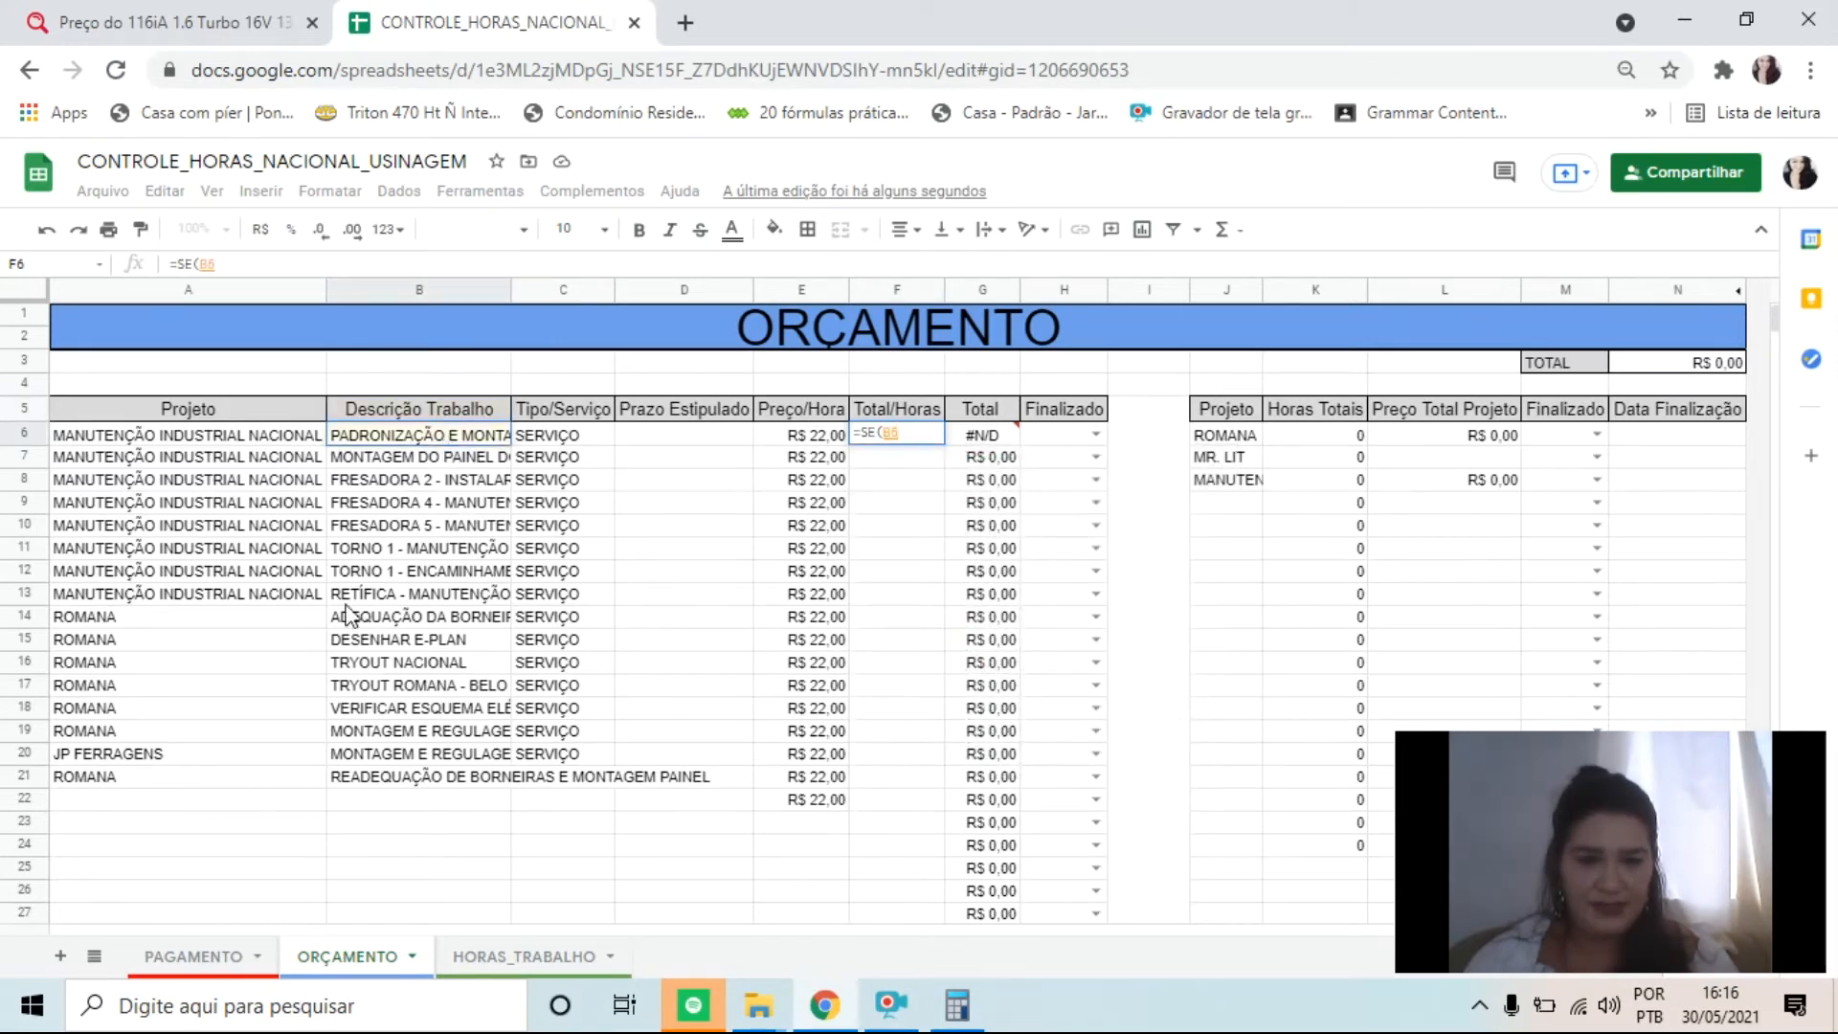
text(=)
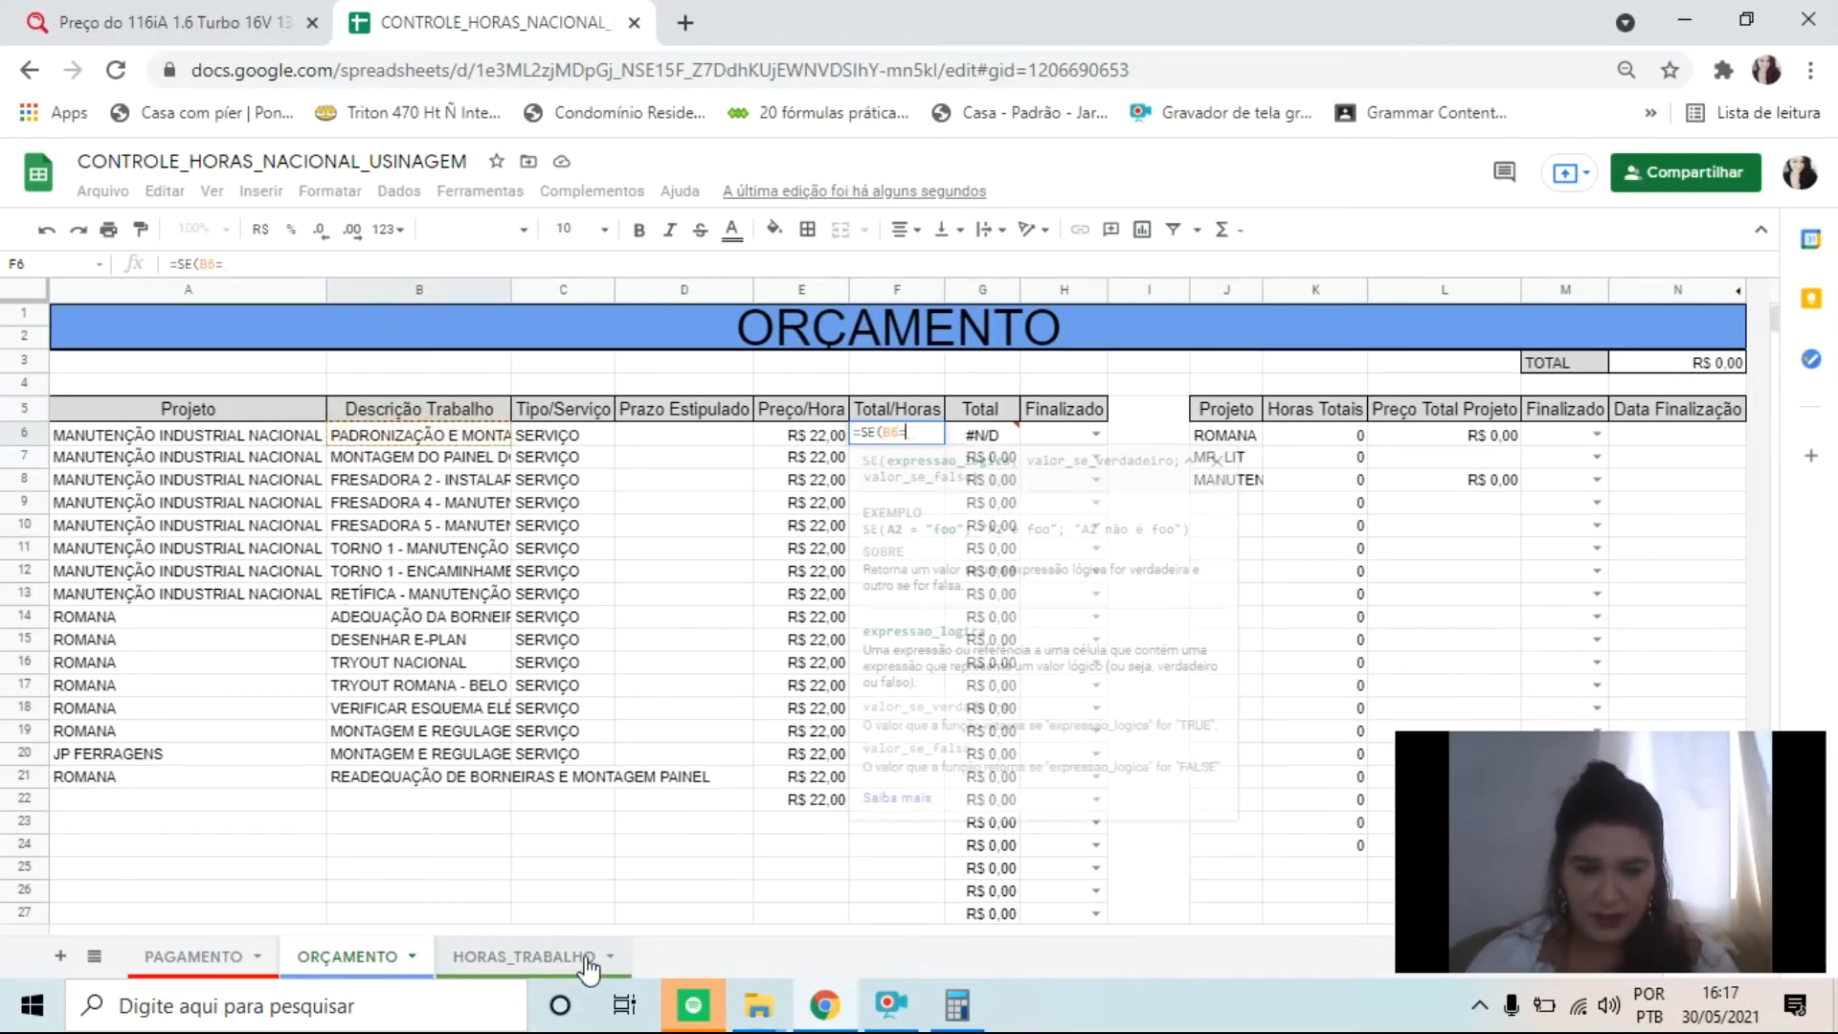
click(536, 957)
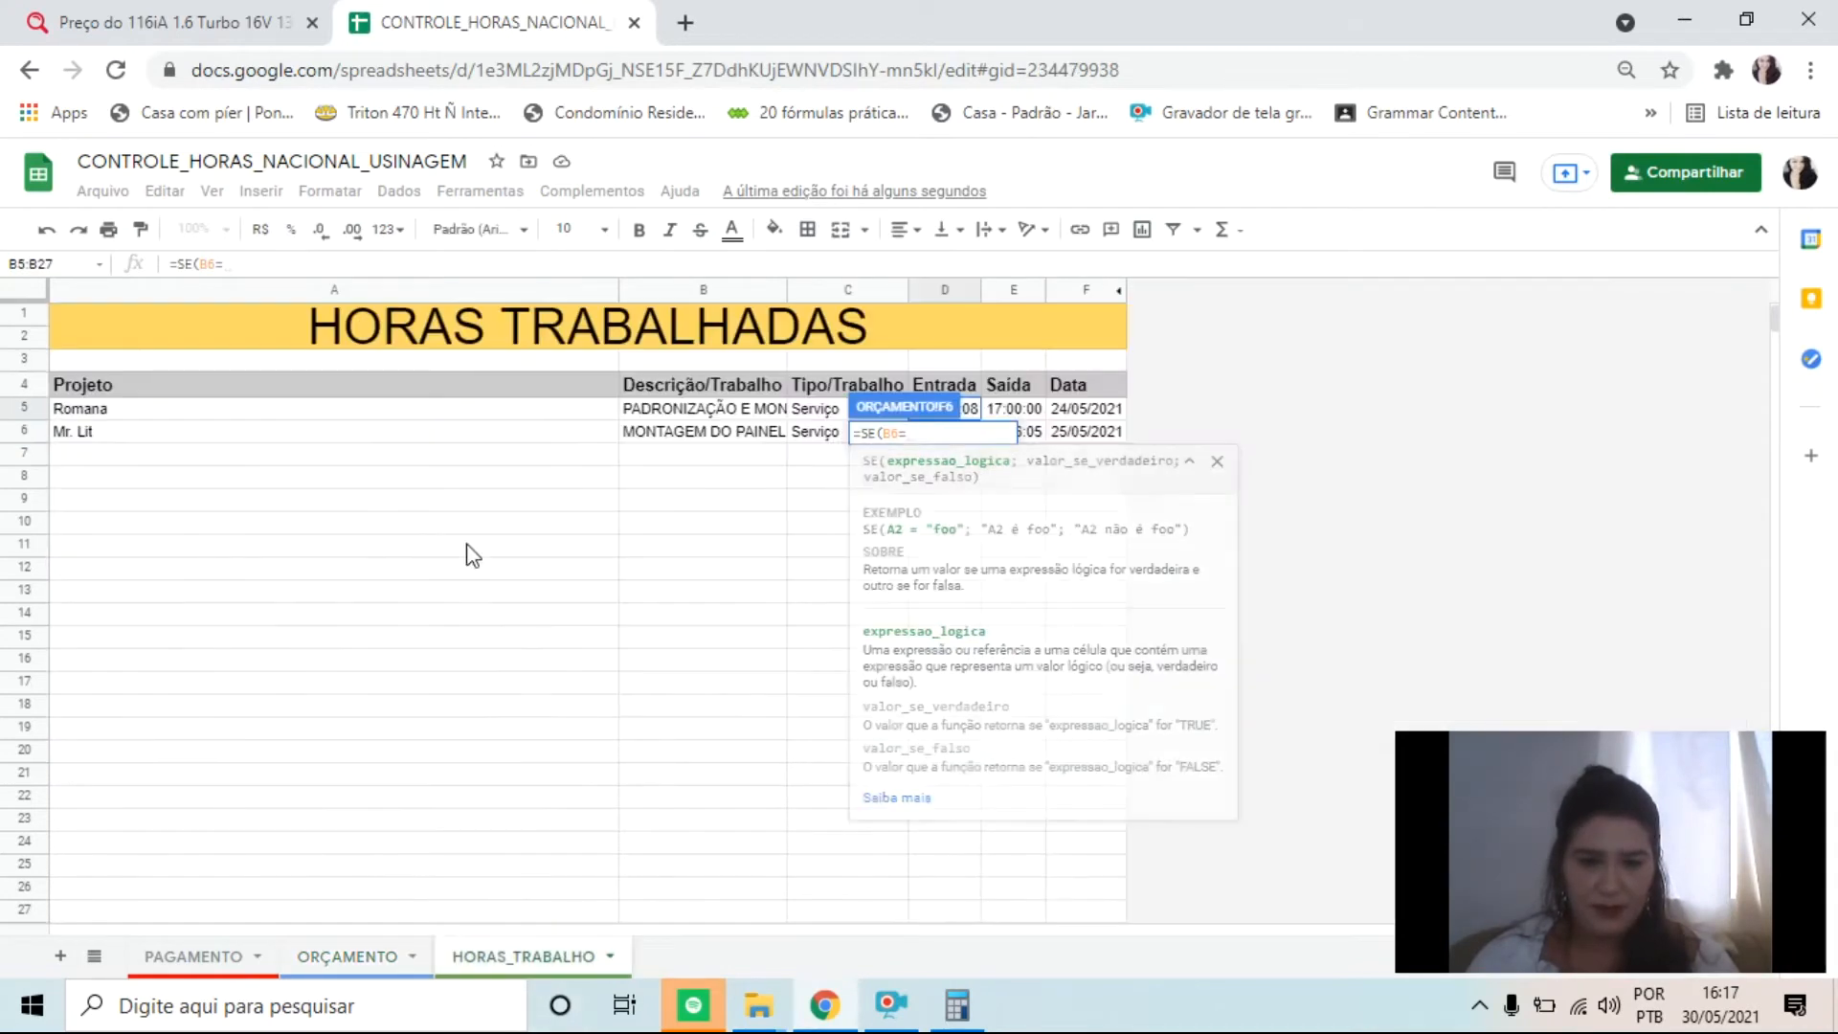
click(749, 410)
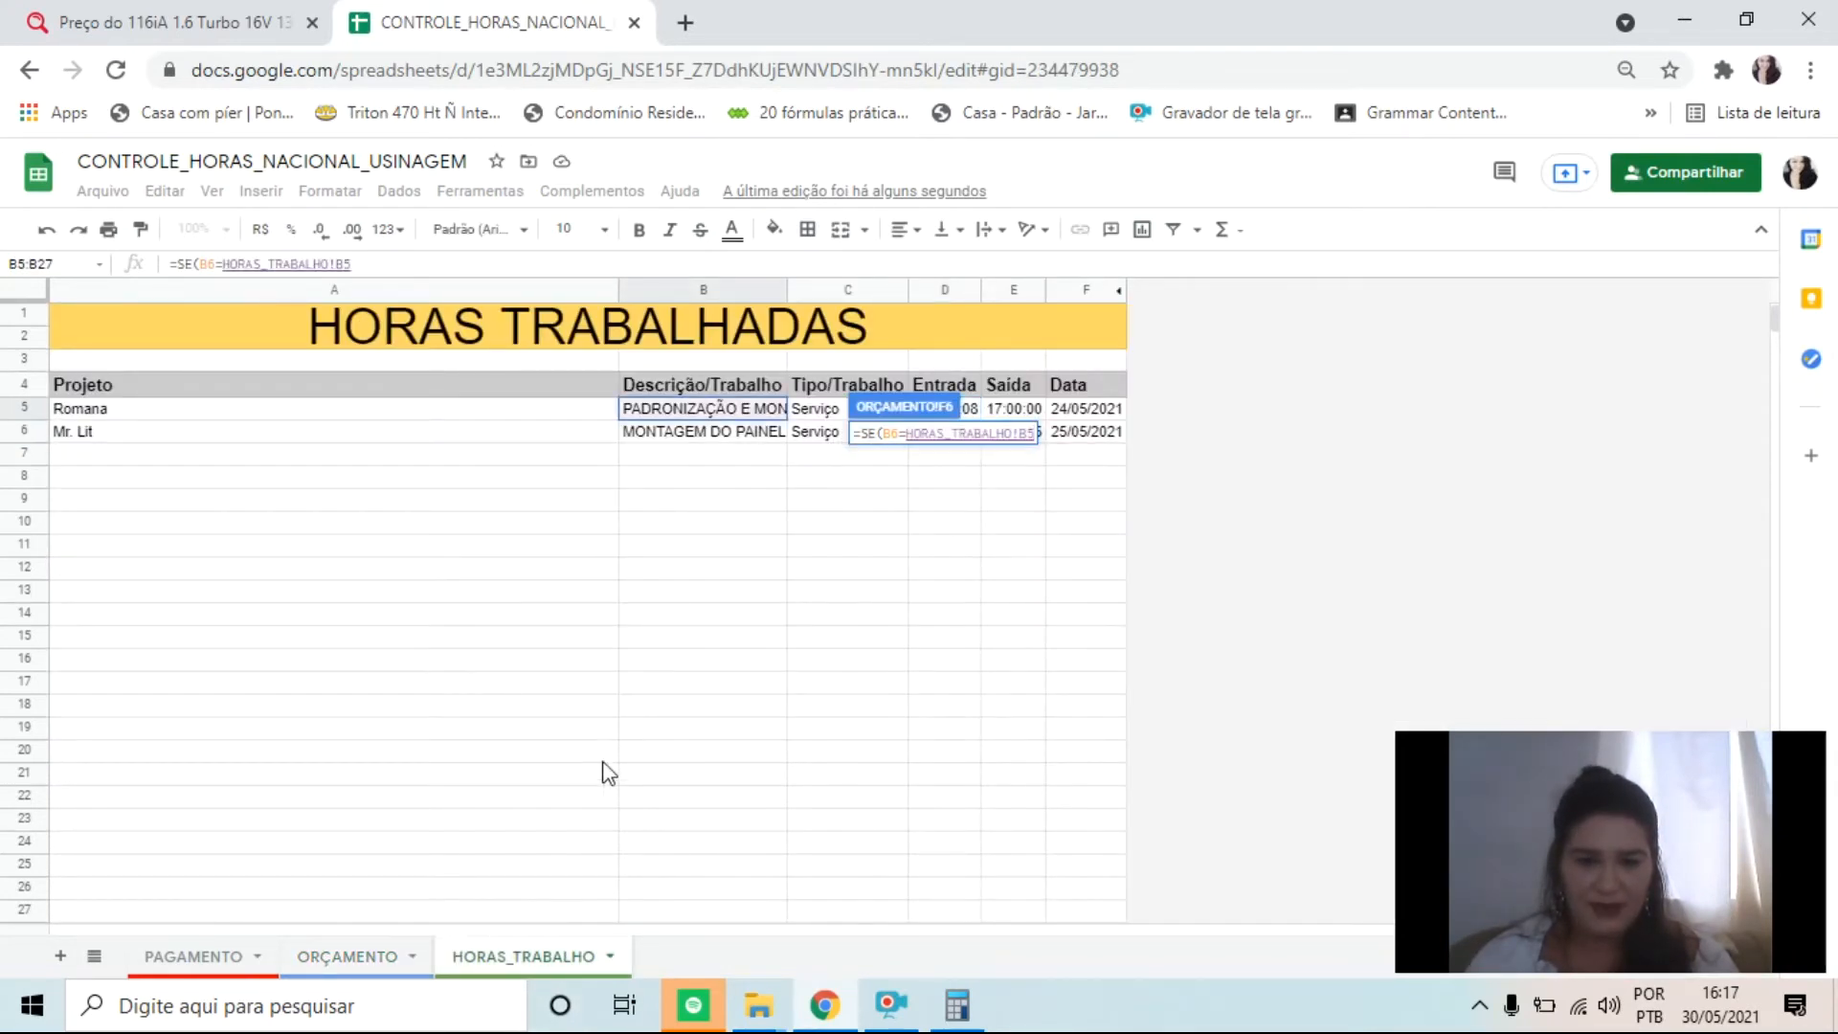
click(383, 957)
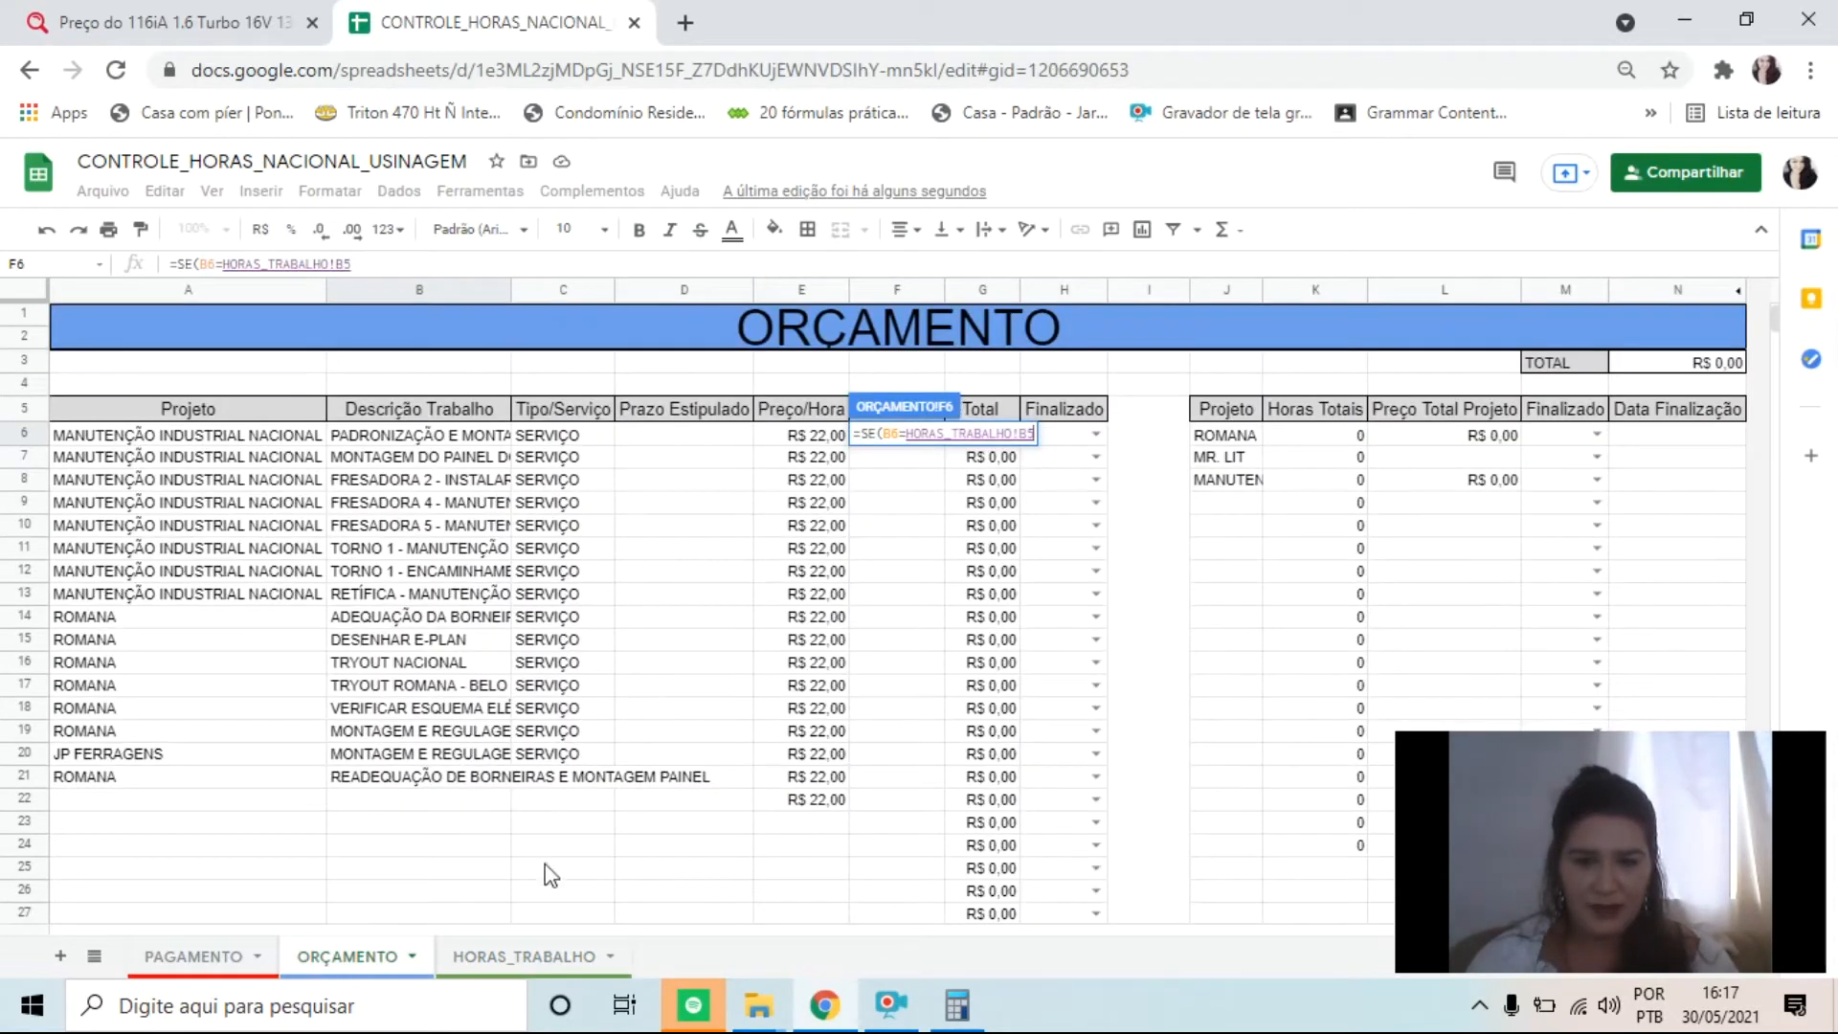
click(475, 951)
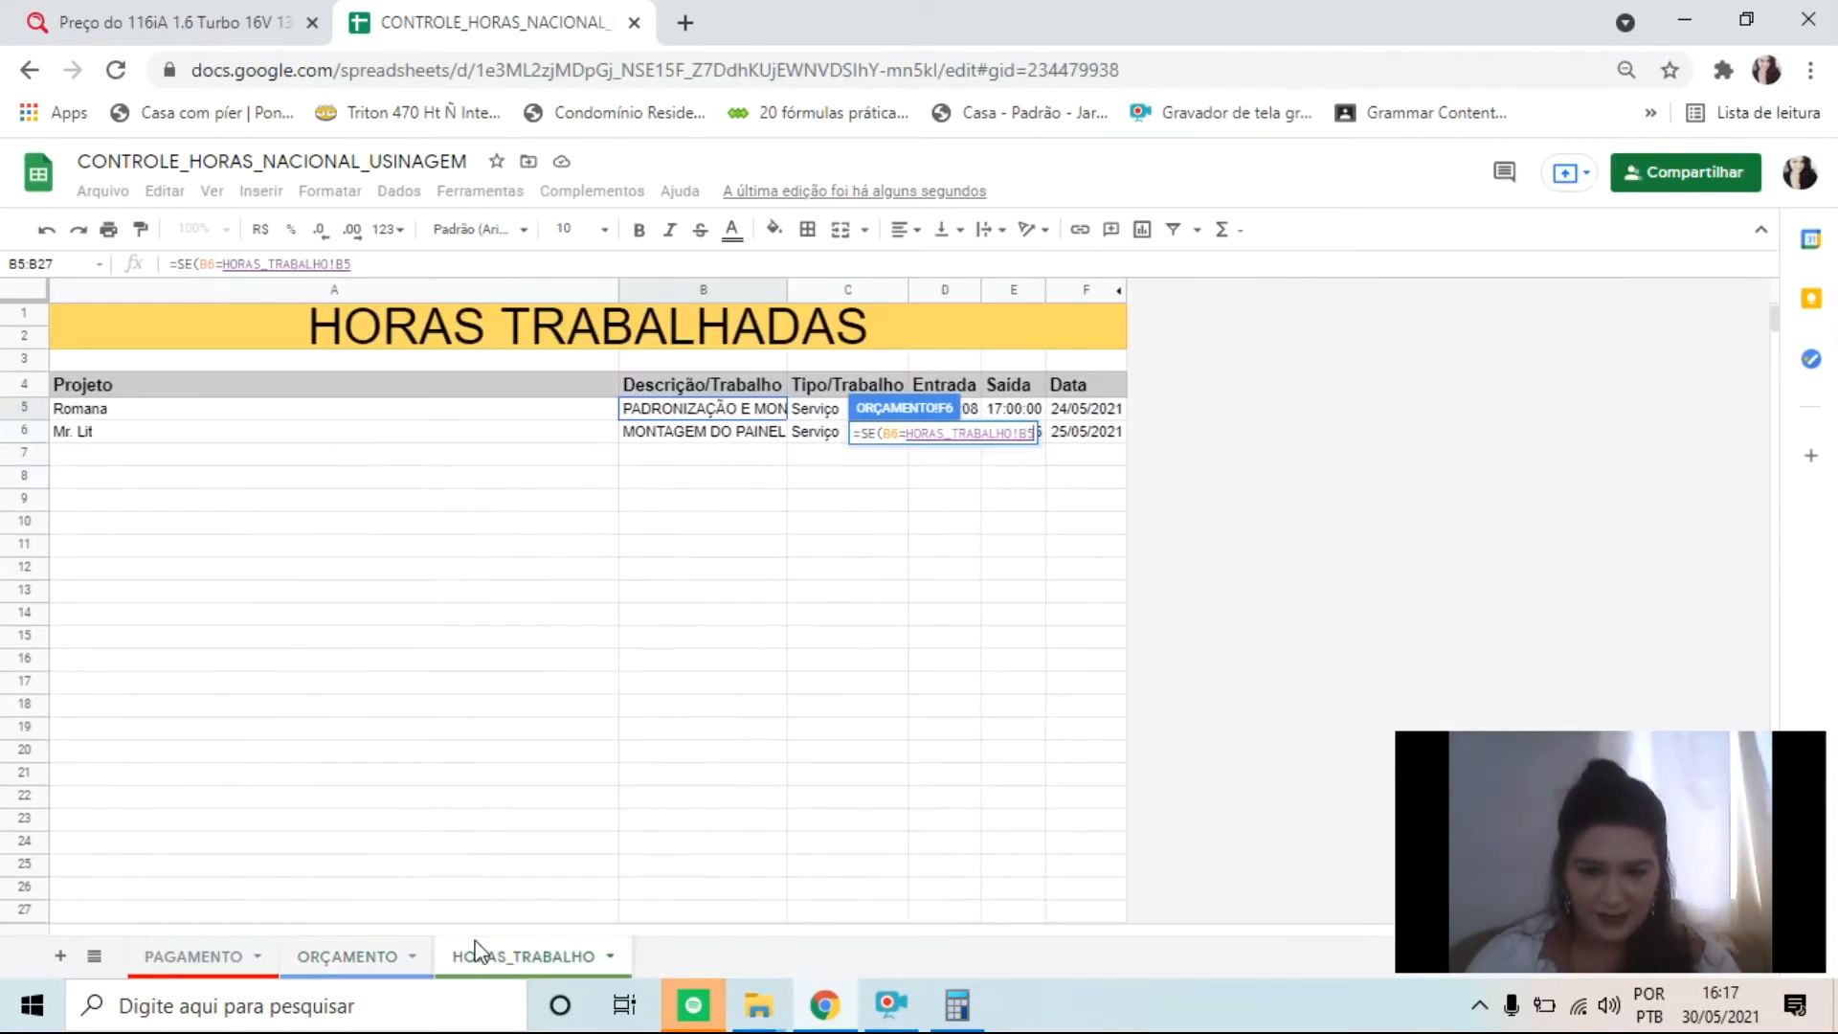
Step: Add a MINUS function as the SE true value, with HORAS_TRABALHO!E5 as its first argument
text(;)
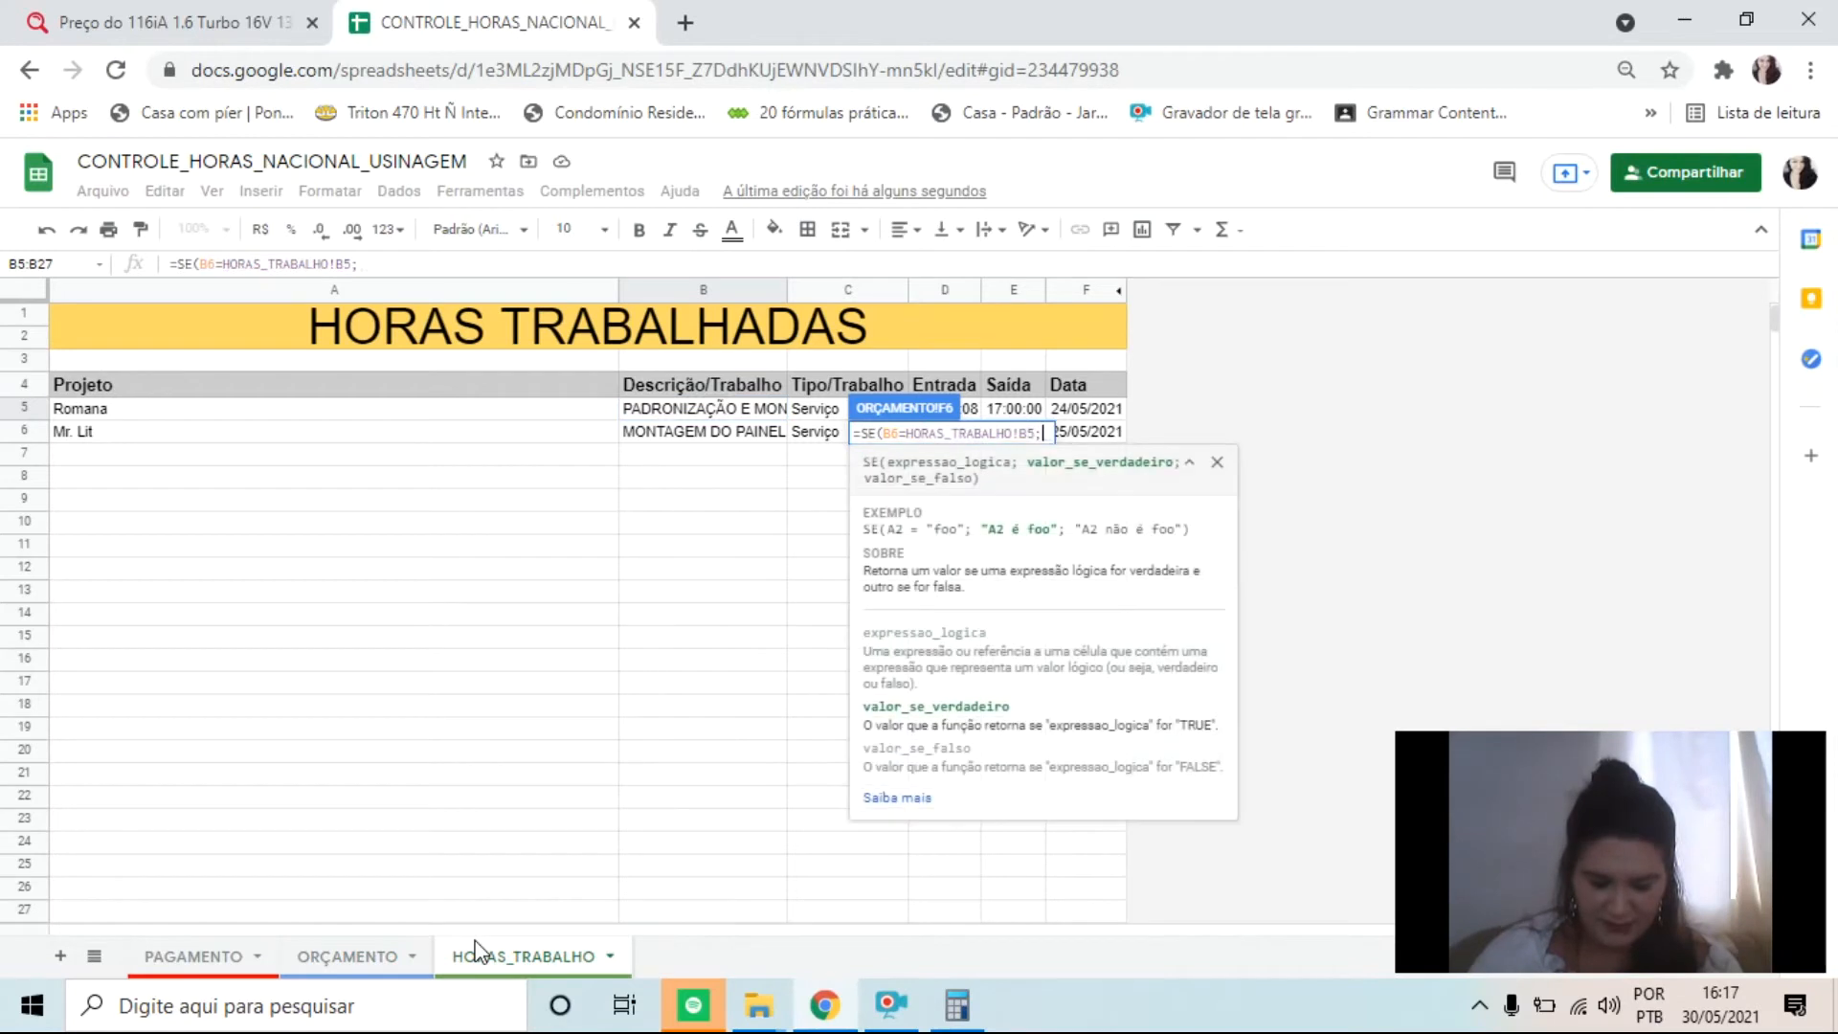
text(MINUS)
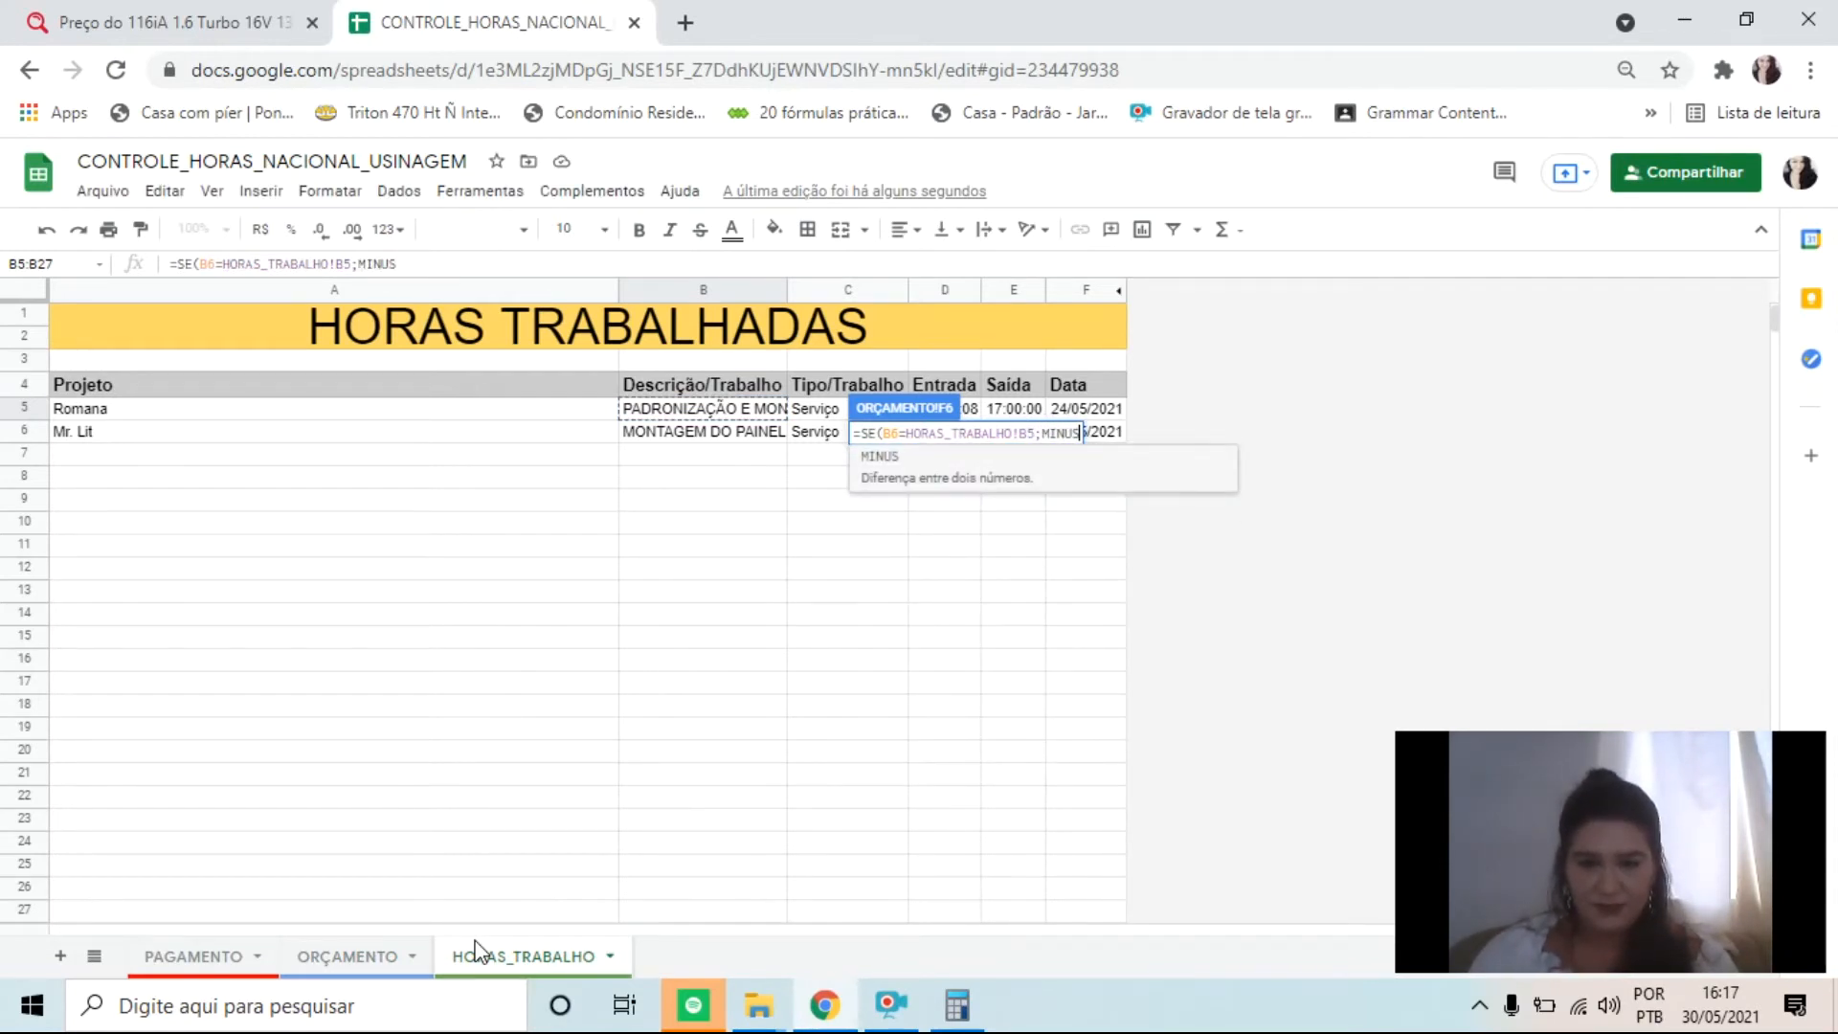
text(()
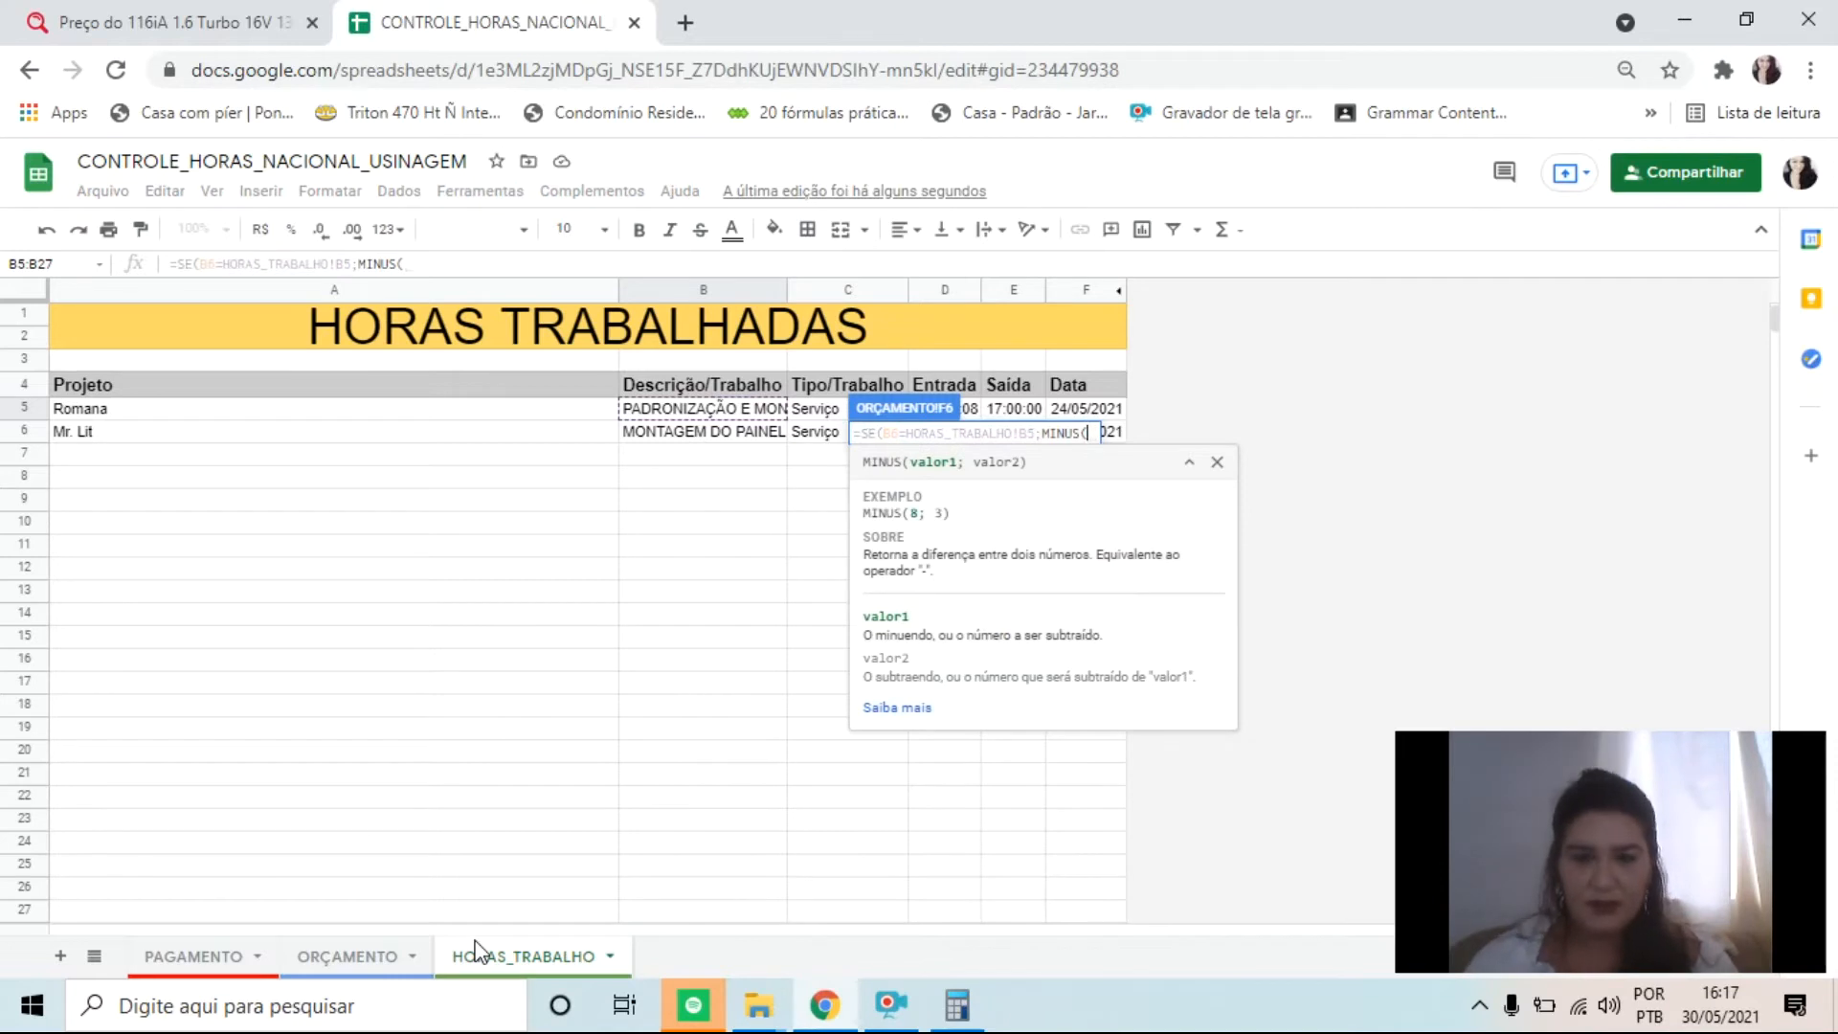
click(1038, 405)
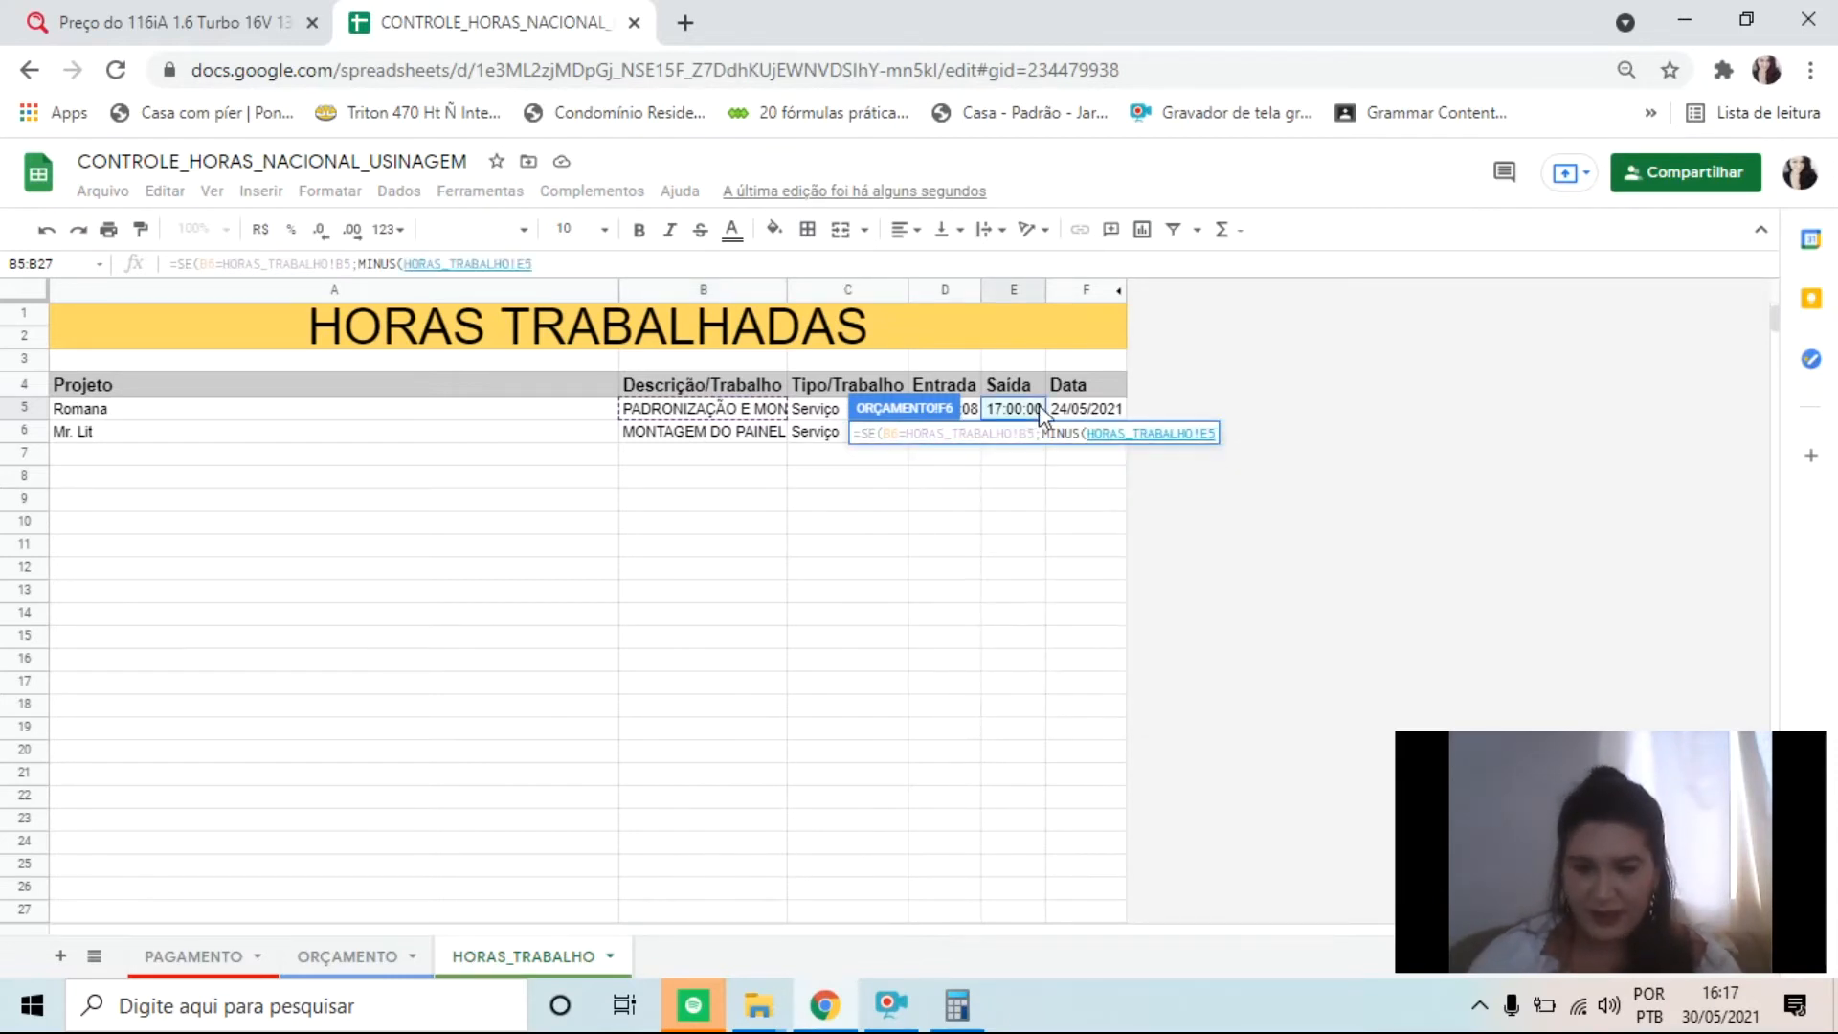
text(;)
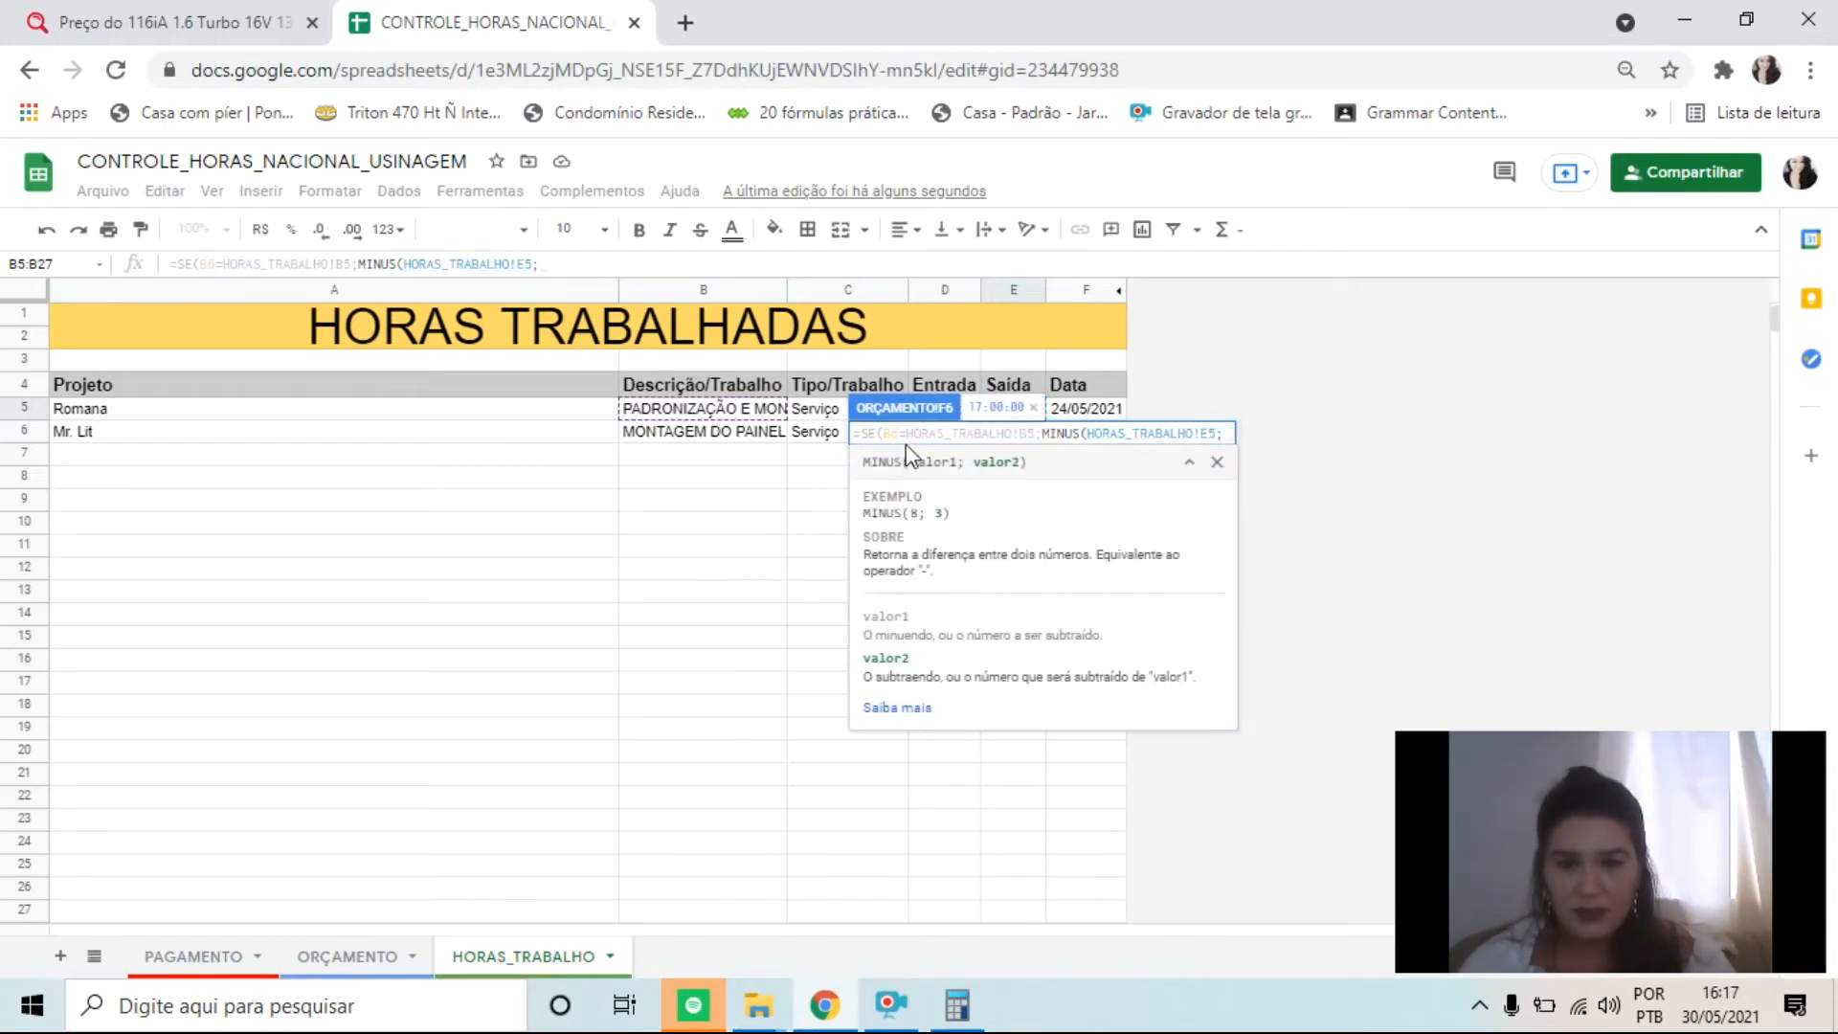
click(1217, 461)
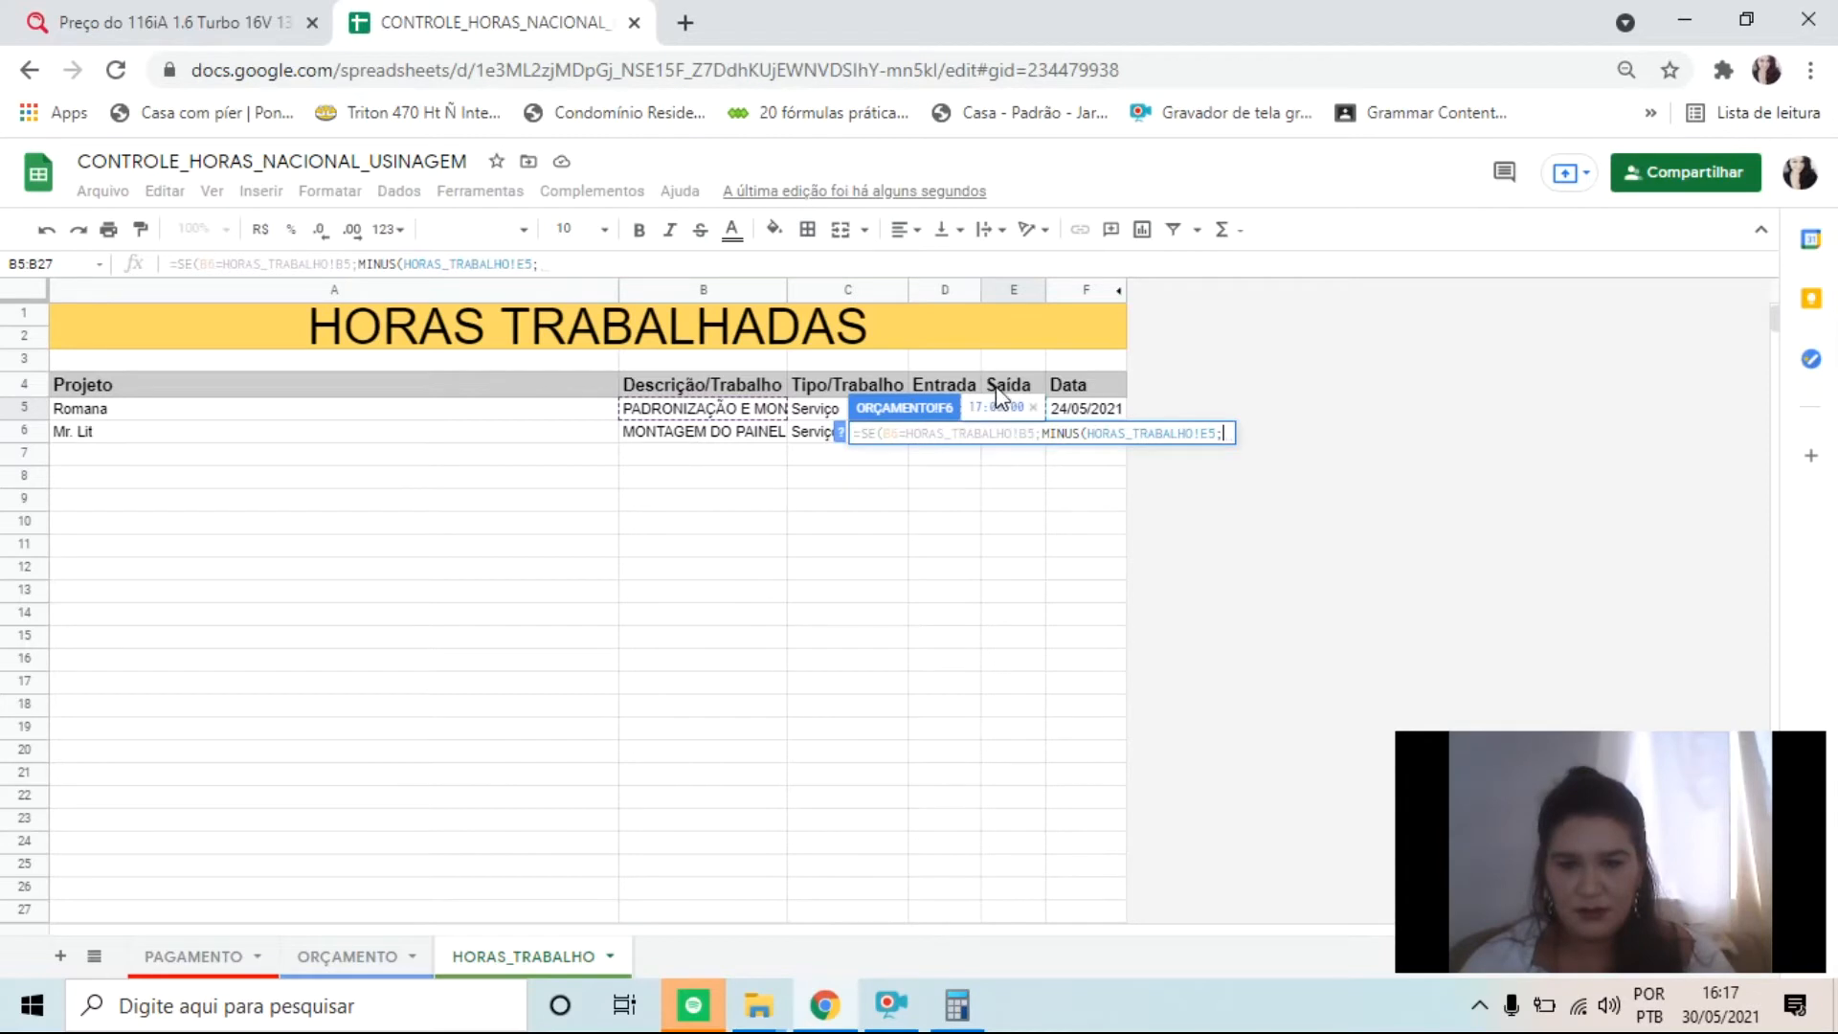
Step: Try to insert the HORAS_TRABALHO!D5 reference into the formula, and discard the whole F6 edit
key(ctrl+a)
click(977, 406)
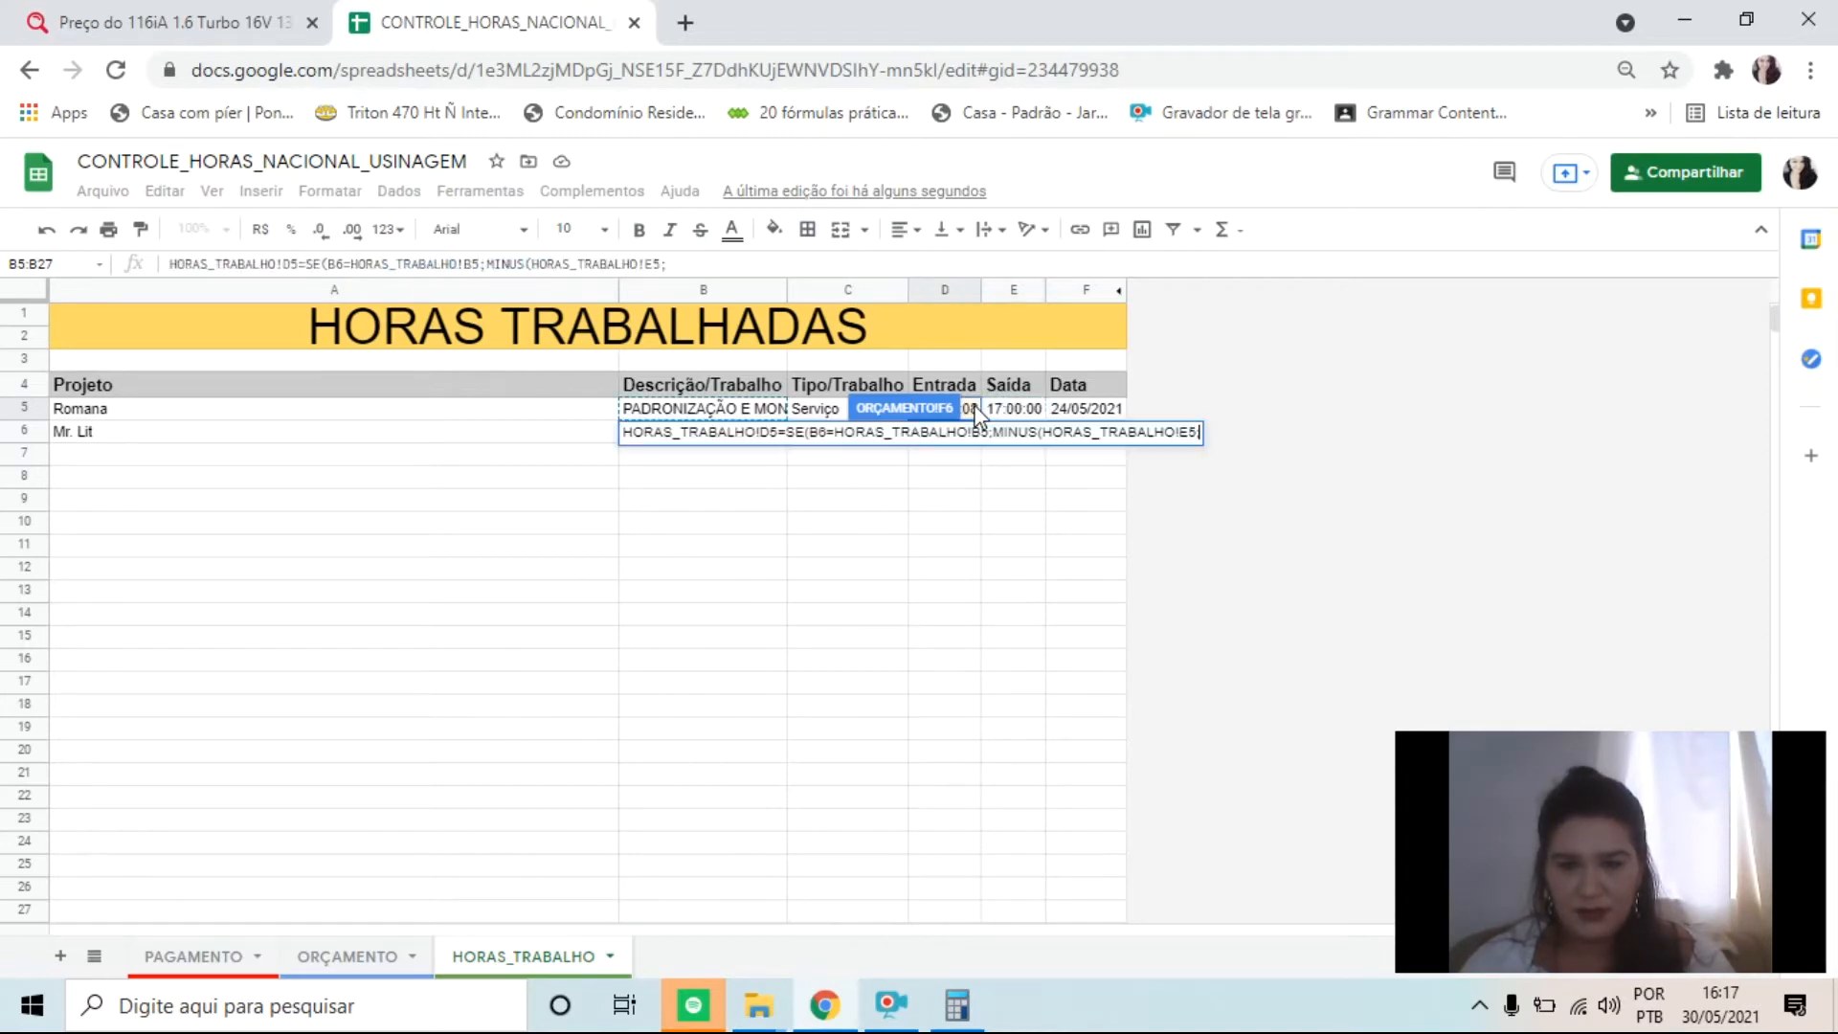
click(781, 438)
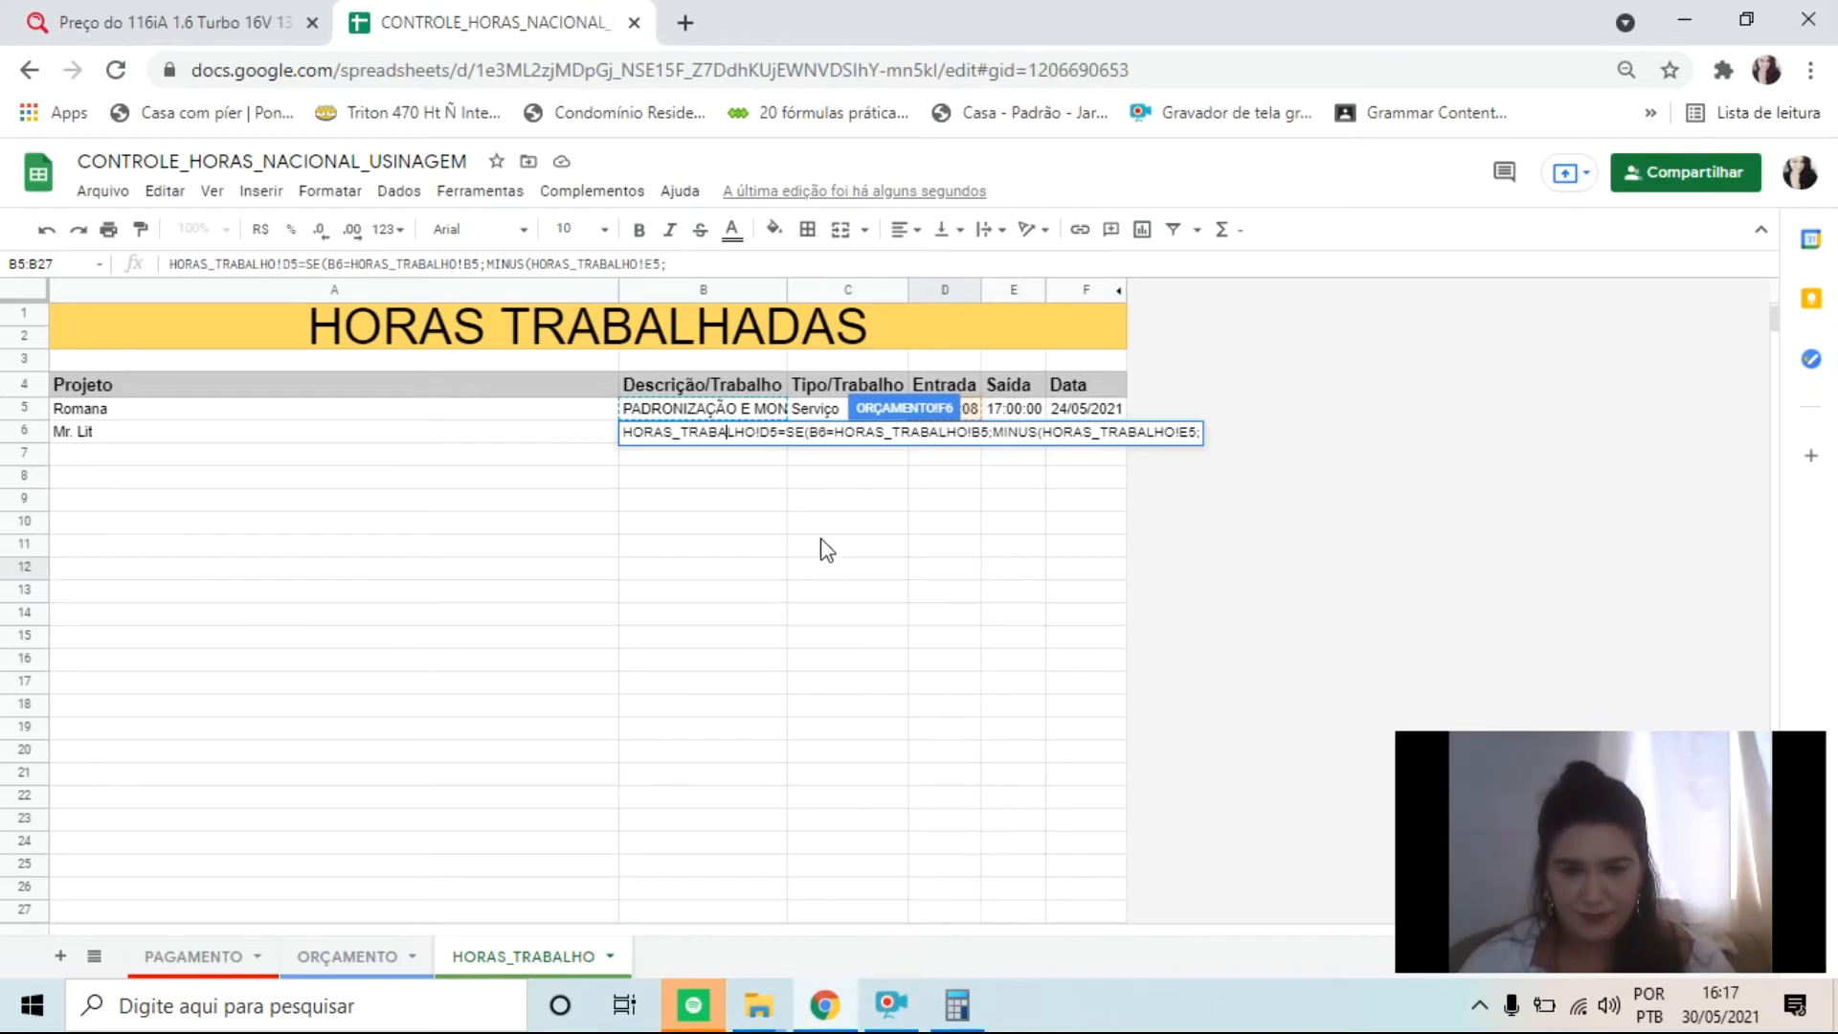
key(Escape)
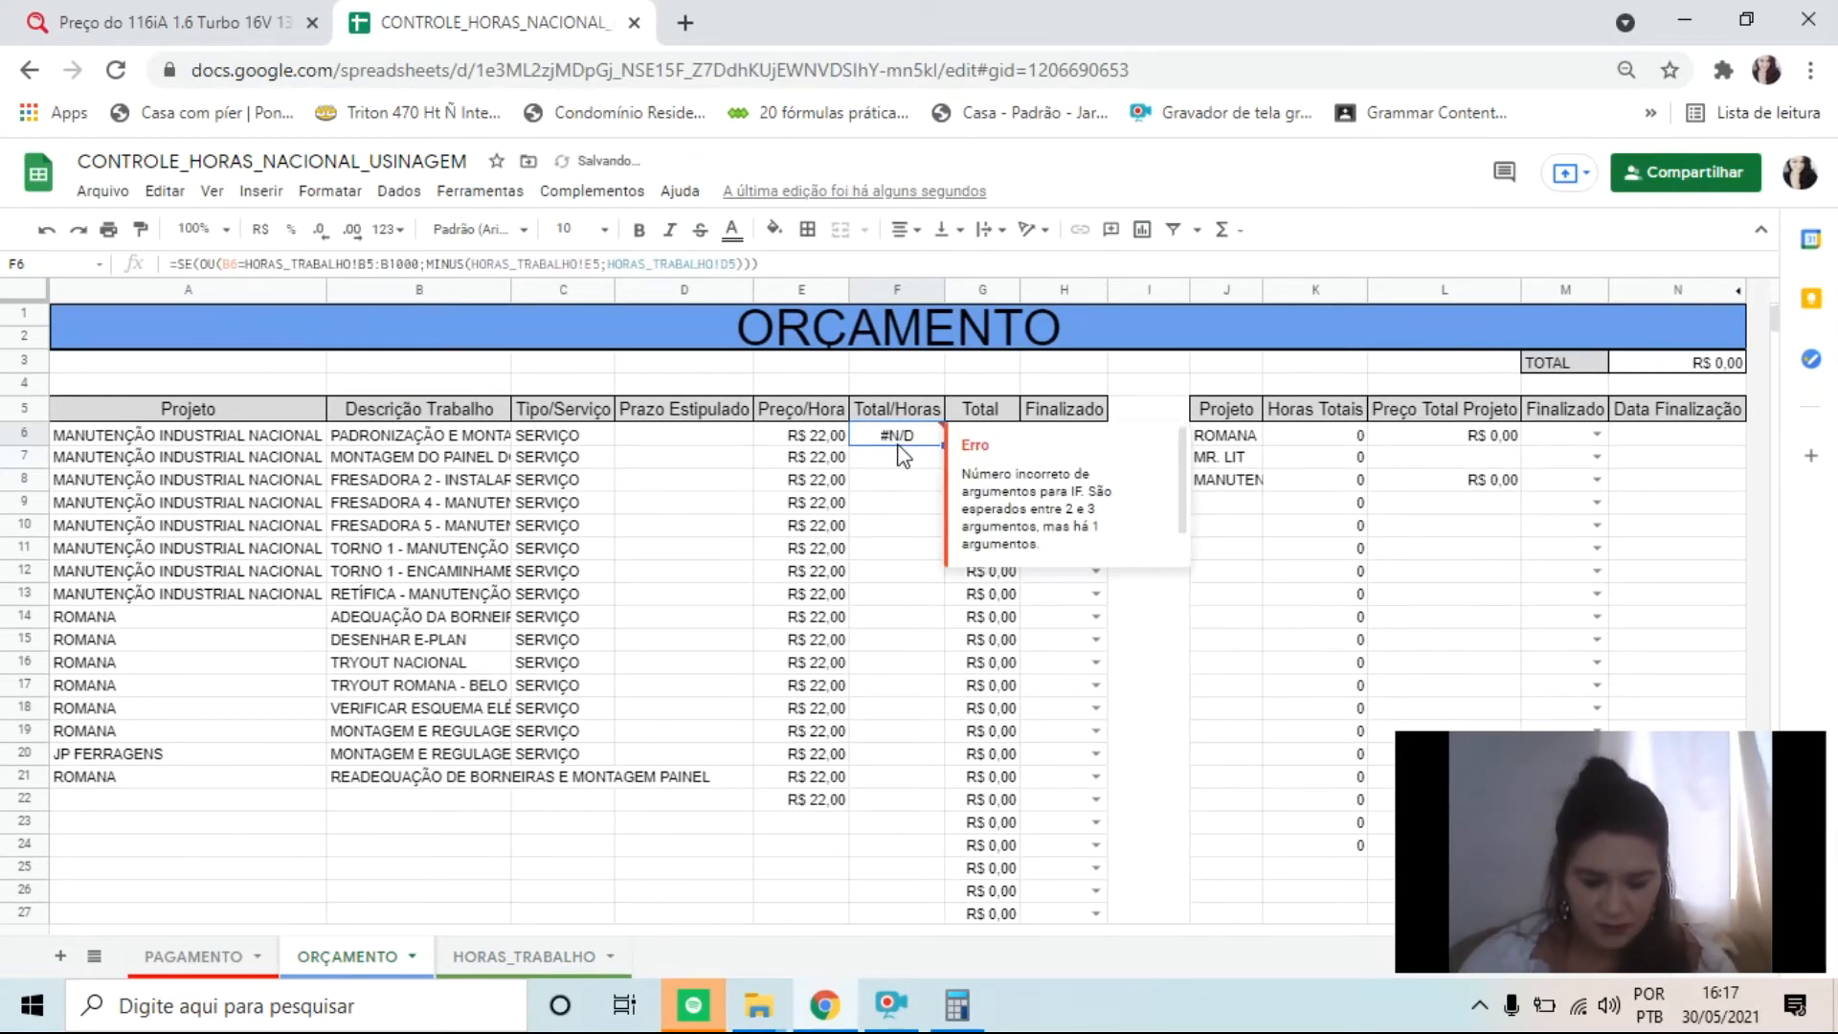
Step: Remove the OU function and its opening parenthesis from the SE formula in F6
key(Return)
key(Left)
key(Left)
key(Left)
key(Left)
key(Left)
key(Left)
key(Left)
key(Left)
key(Left)
key(Left)
key(Left)
key(Left)
key(Left)
key(Left)
key(Left)
key(Left)
key(Left)
key(Left)
key(Left)
key(Left)
key(Left)
key(Left)
key(Left)
key(Left)
key(Left)
key(Left)
key(Left)
key(Left)
key(Left)
key(Left)
key(Left)
key(Left)
key(Left)
key(Left)
key(Left)
key(Left)
key(Left)
key(Left)
key(Left)
key(Left)
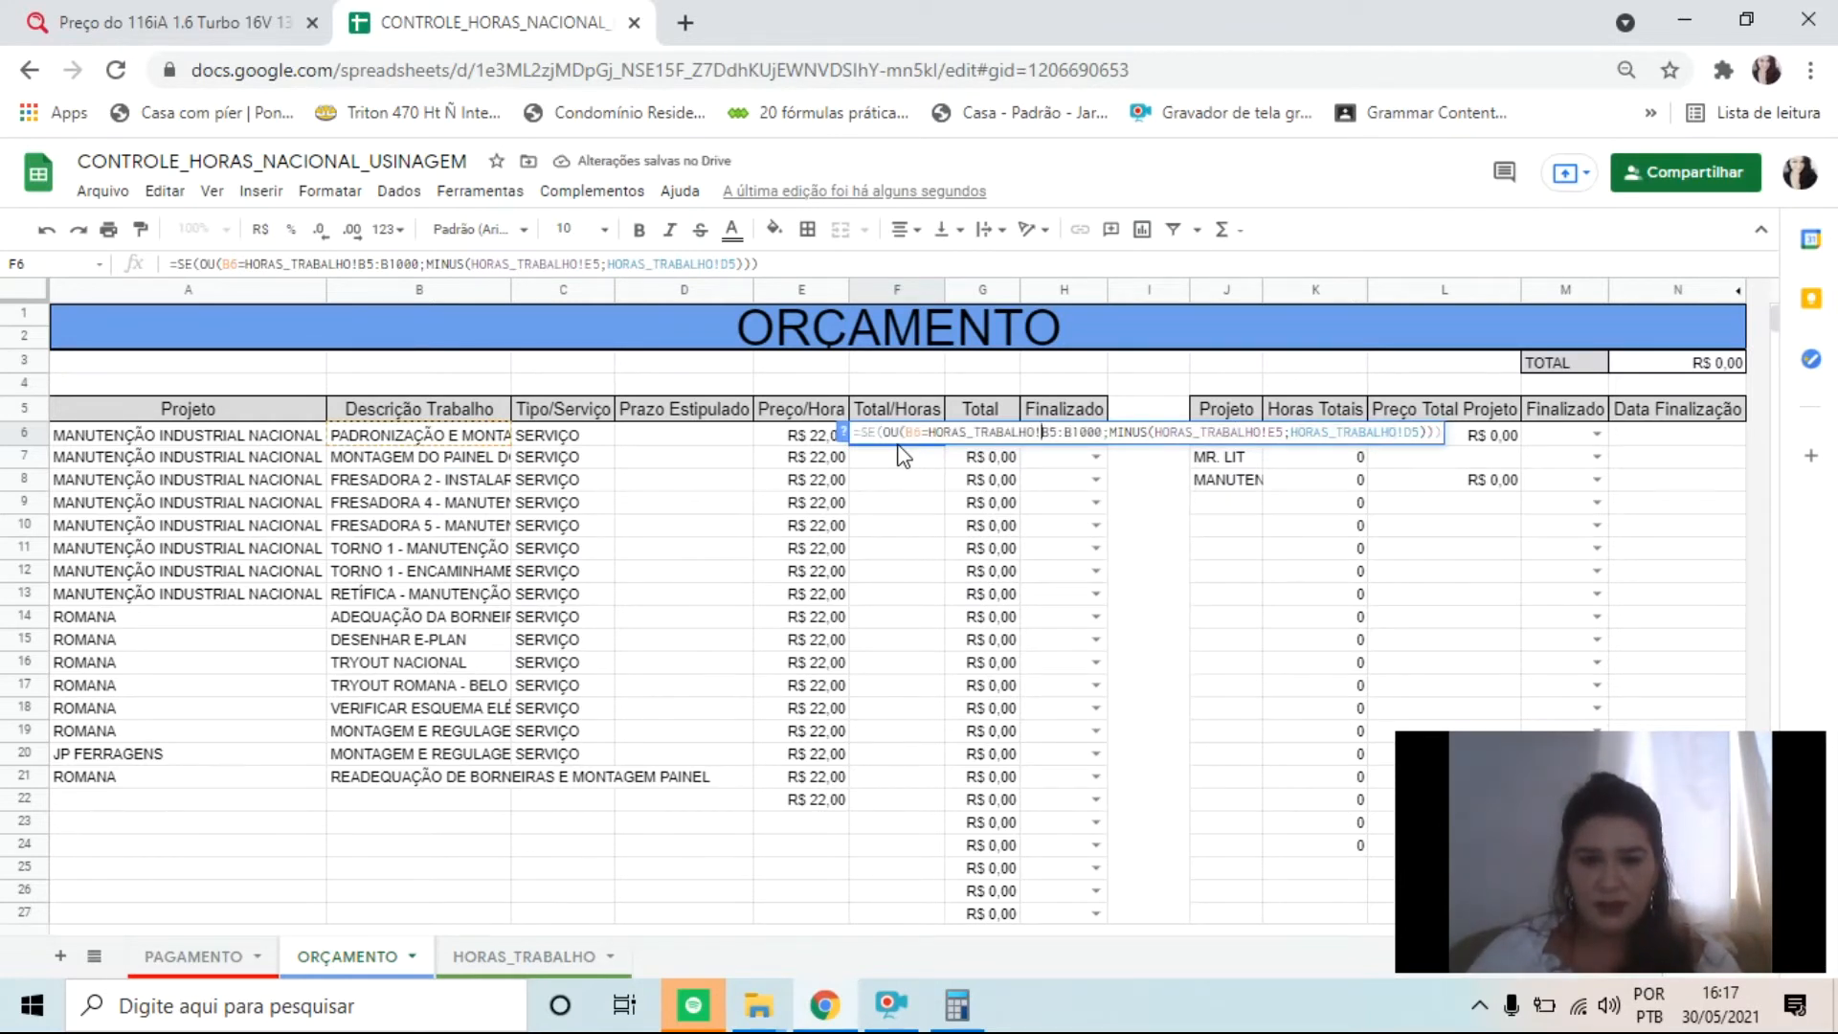
key(BackSpace)
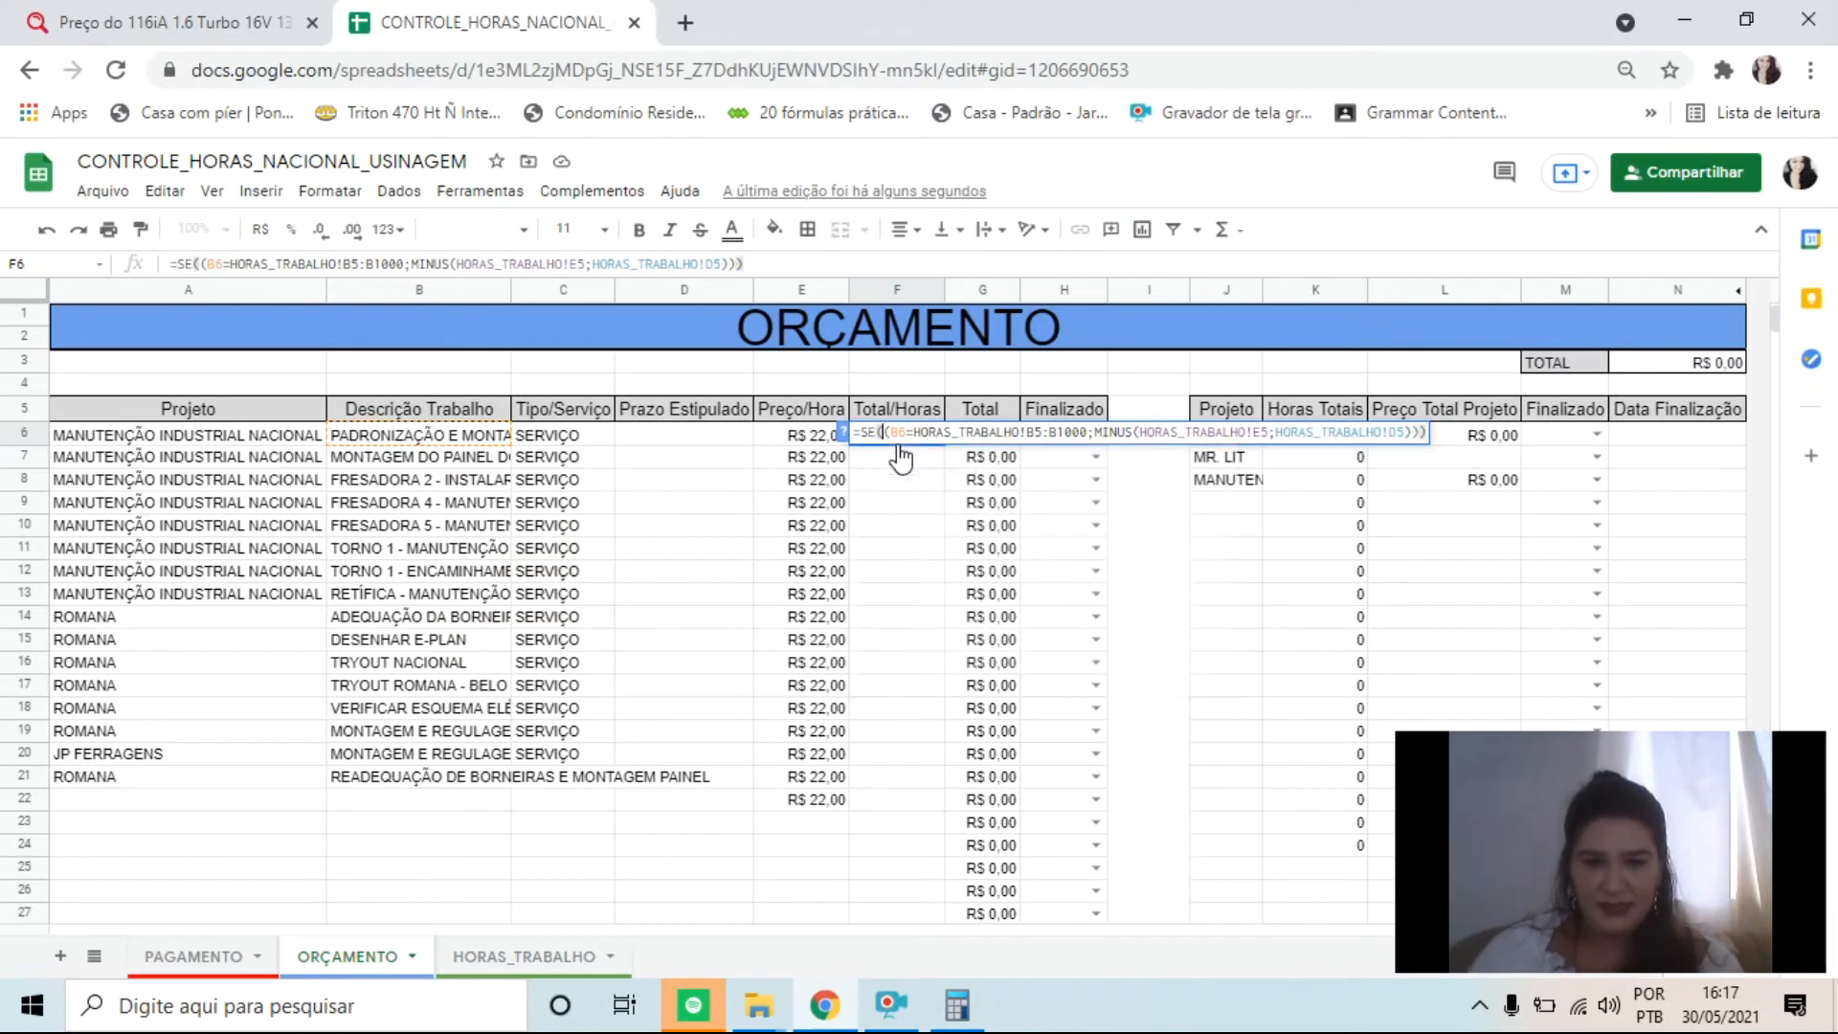
key(BackSpace)
key(Delete)
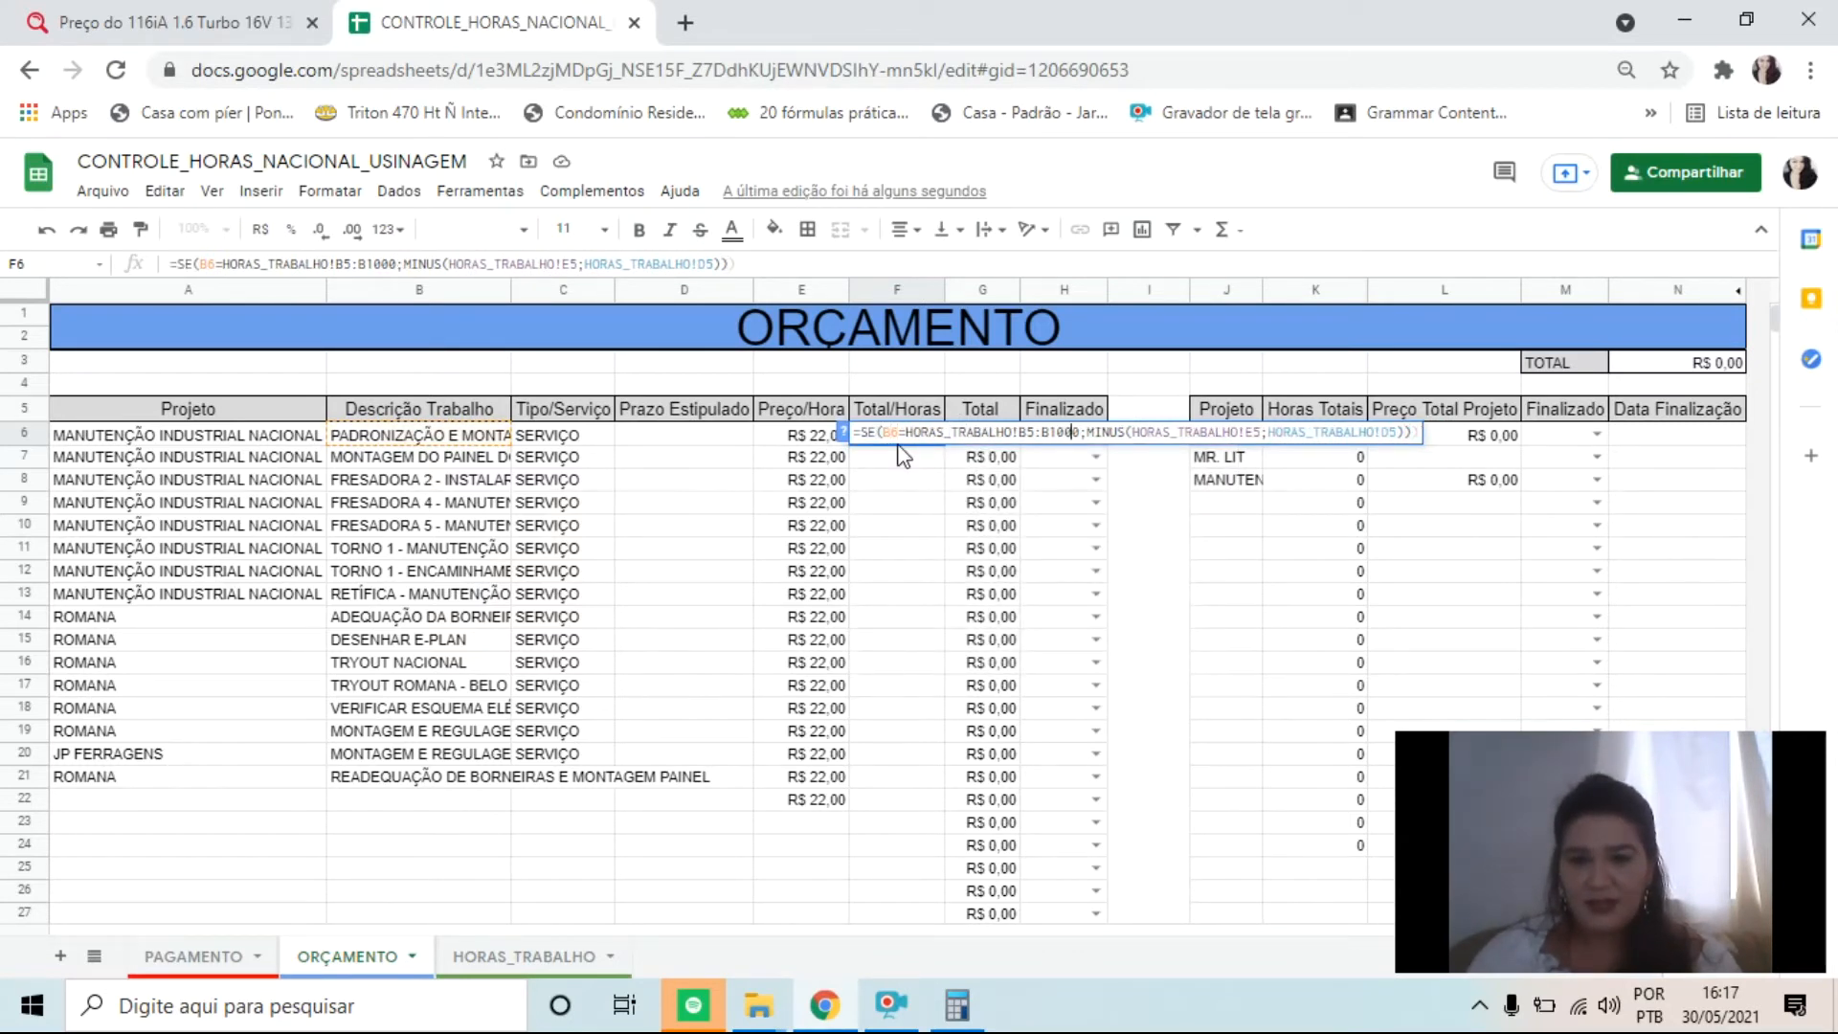
Step: Reduce the compared range in the SE condition to the single cell HORAS_TRABALHO!B5
key(BackSpace)
key(BackSpace)
key(BackSpace)
key(BackSpace)
key(BackSpace)
key(BackSpace)
Step: Delete the :B1000 range end from the SE condition in F6, so it compares only with HORAS_TRABALHO!B5
key(Left)
key(Left)
key(Left)
key(Left)
key(Left)
key(Left)
key(Left)
key(Left)
key(Left)
key(Left)
key(Left)
key(Left)
key(Right)
key(Right)
key(Right)
key(Right)
key(Right)
key(Right)
key(Right)
key(Right)
key(Right)
key(Right)
key(Right)
key(Right)
key(Right)
key(Right)
key(Right)
key(Right)
key(Right)
key(Right)
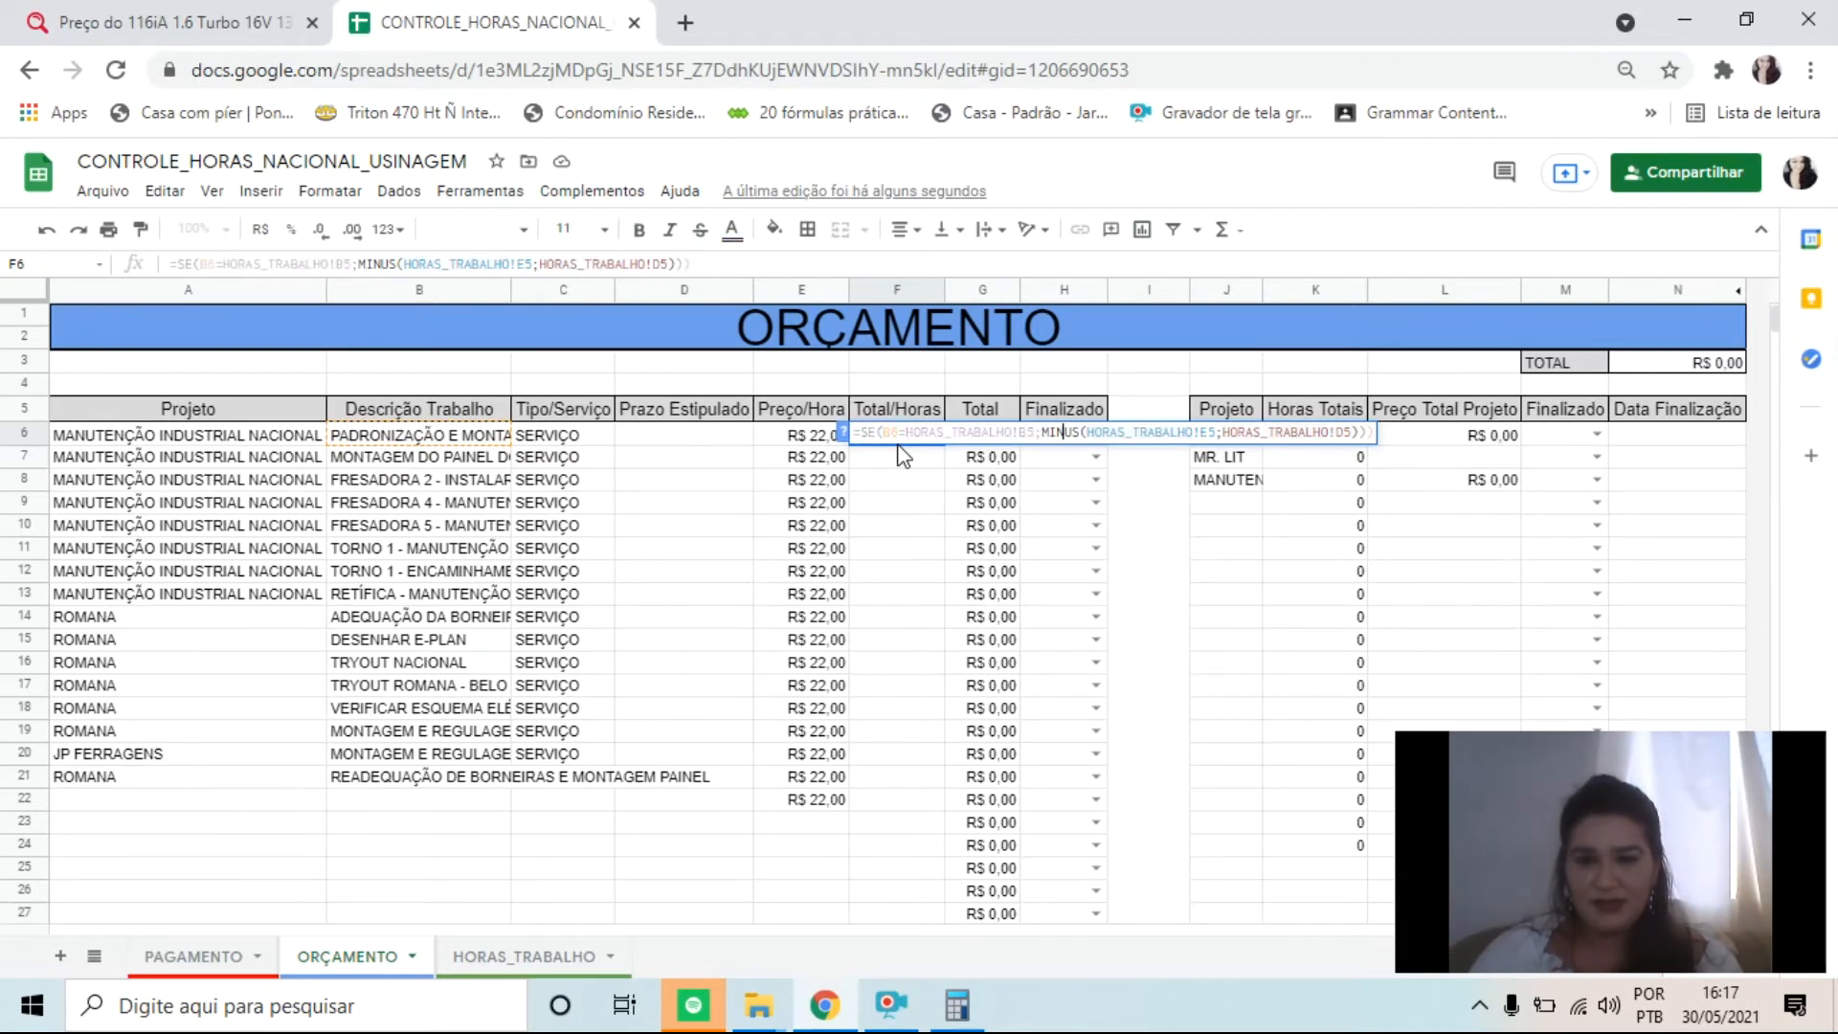
Step: Remove the surplus closing parenthesis at the end of the F6 formula and commit the formula
key(Right)
key(Right)
key(Right)
key(Right)
key(Right)
key(Right)
key(Right)
key(Right)
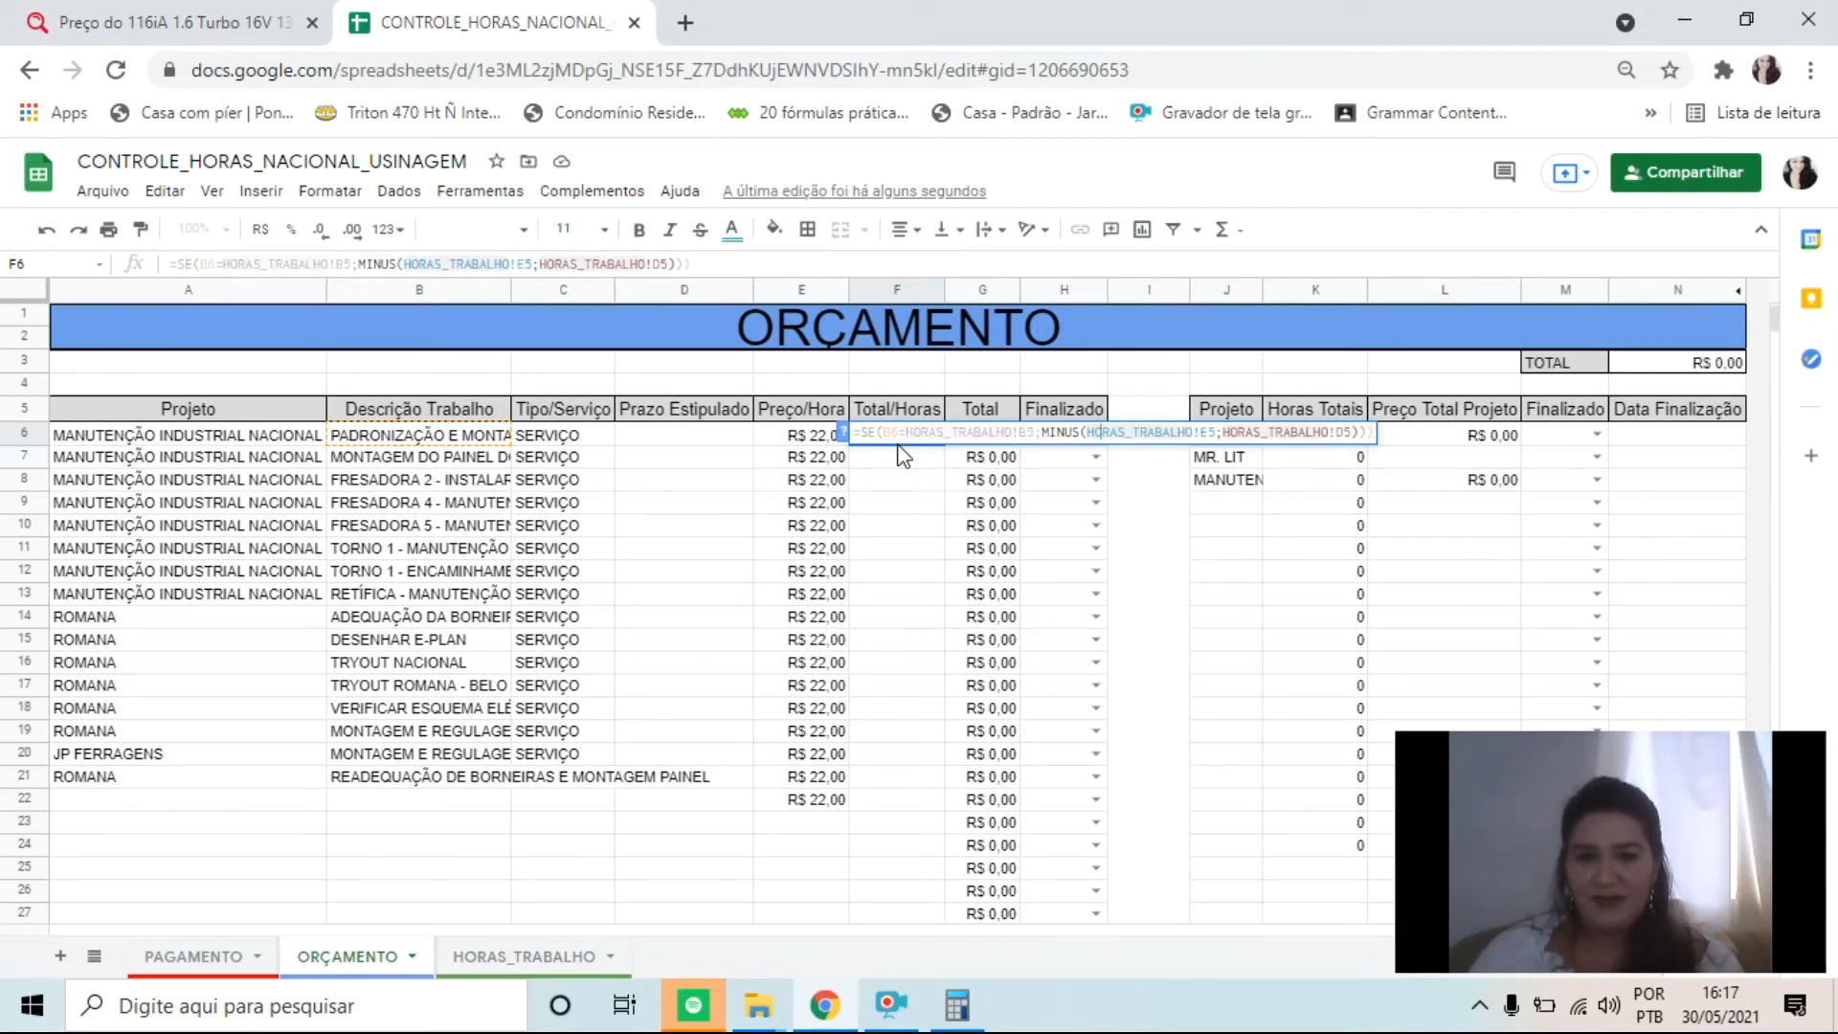
key(Left)
key(Left)
key(Left)
key(Right)
key(Right)
key(Right)
key(Right)
key(Right)
key(Right)
key(Right)
key(Right)
key(Right)
key(Right)
key(Right)
key(Right)
key(Right)
key(Right)
key(Right)
key(Right)
key(Right)
key(Right)
key(Right)
key(Left)
key(Left)
key(Left)
key(Left)
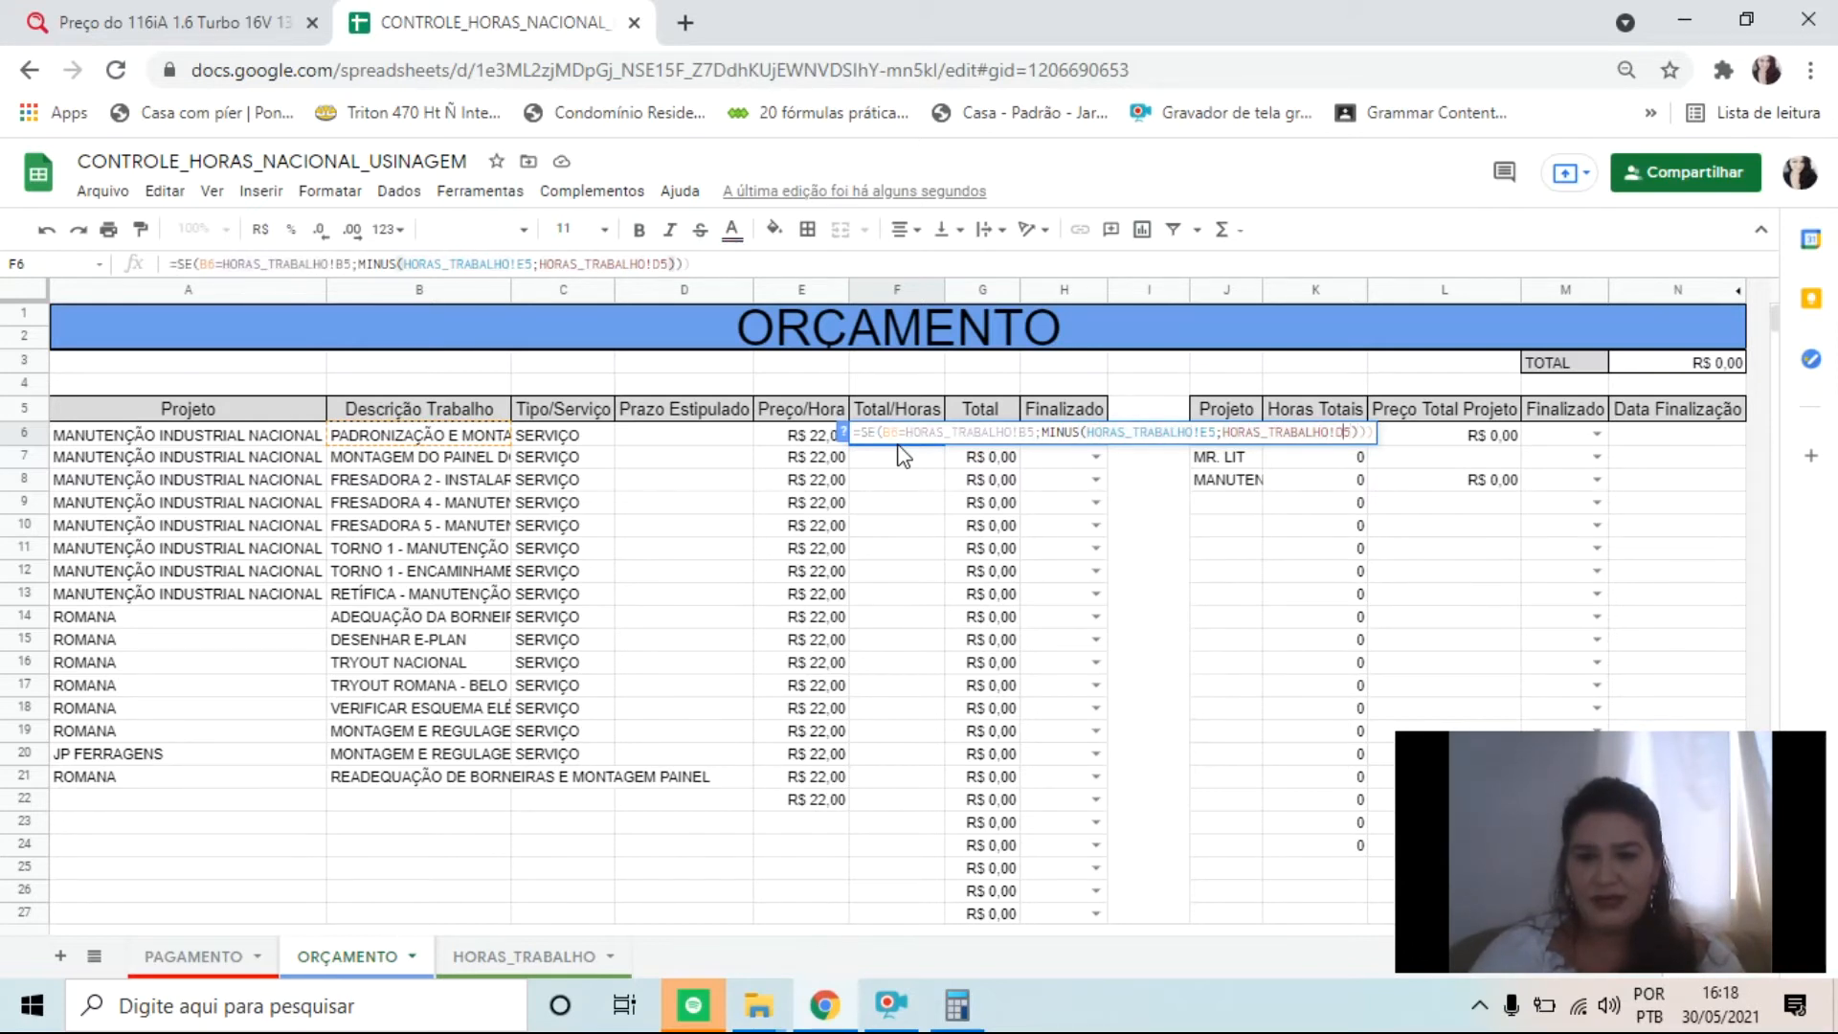
key(Left)
key(Left)
key(Left)
key(Right)
key(Right)
key(Right)
key(Right)
key(Right)
key(Right)
key(Right)
key(Right)
key(Right)
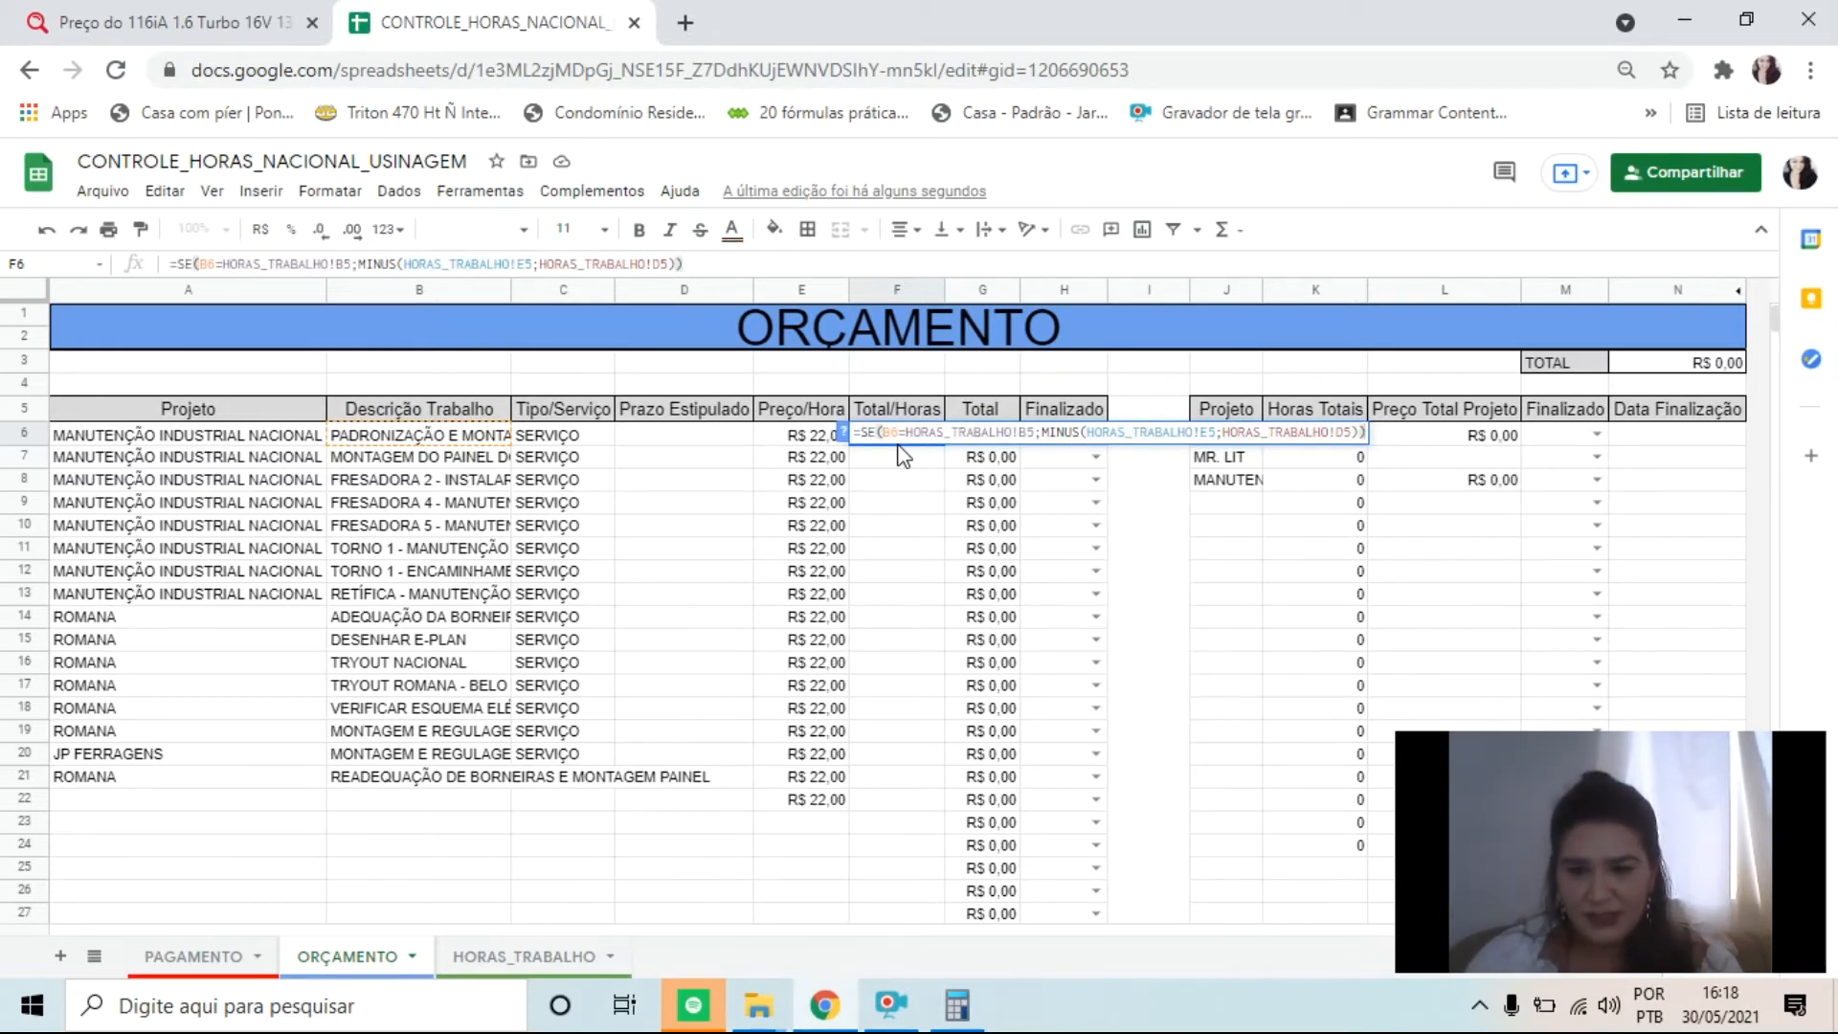
key(Return)
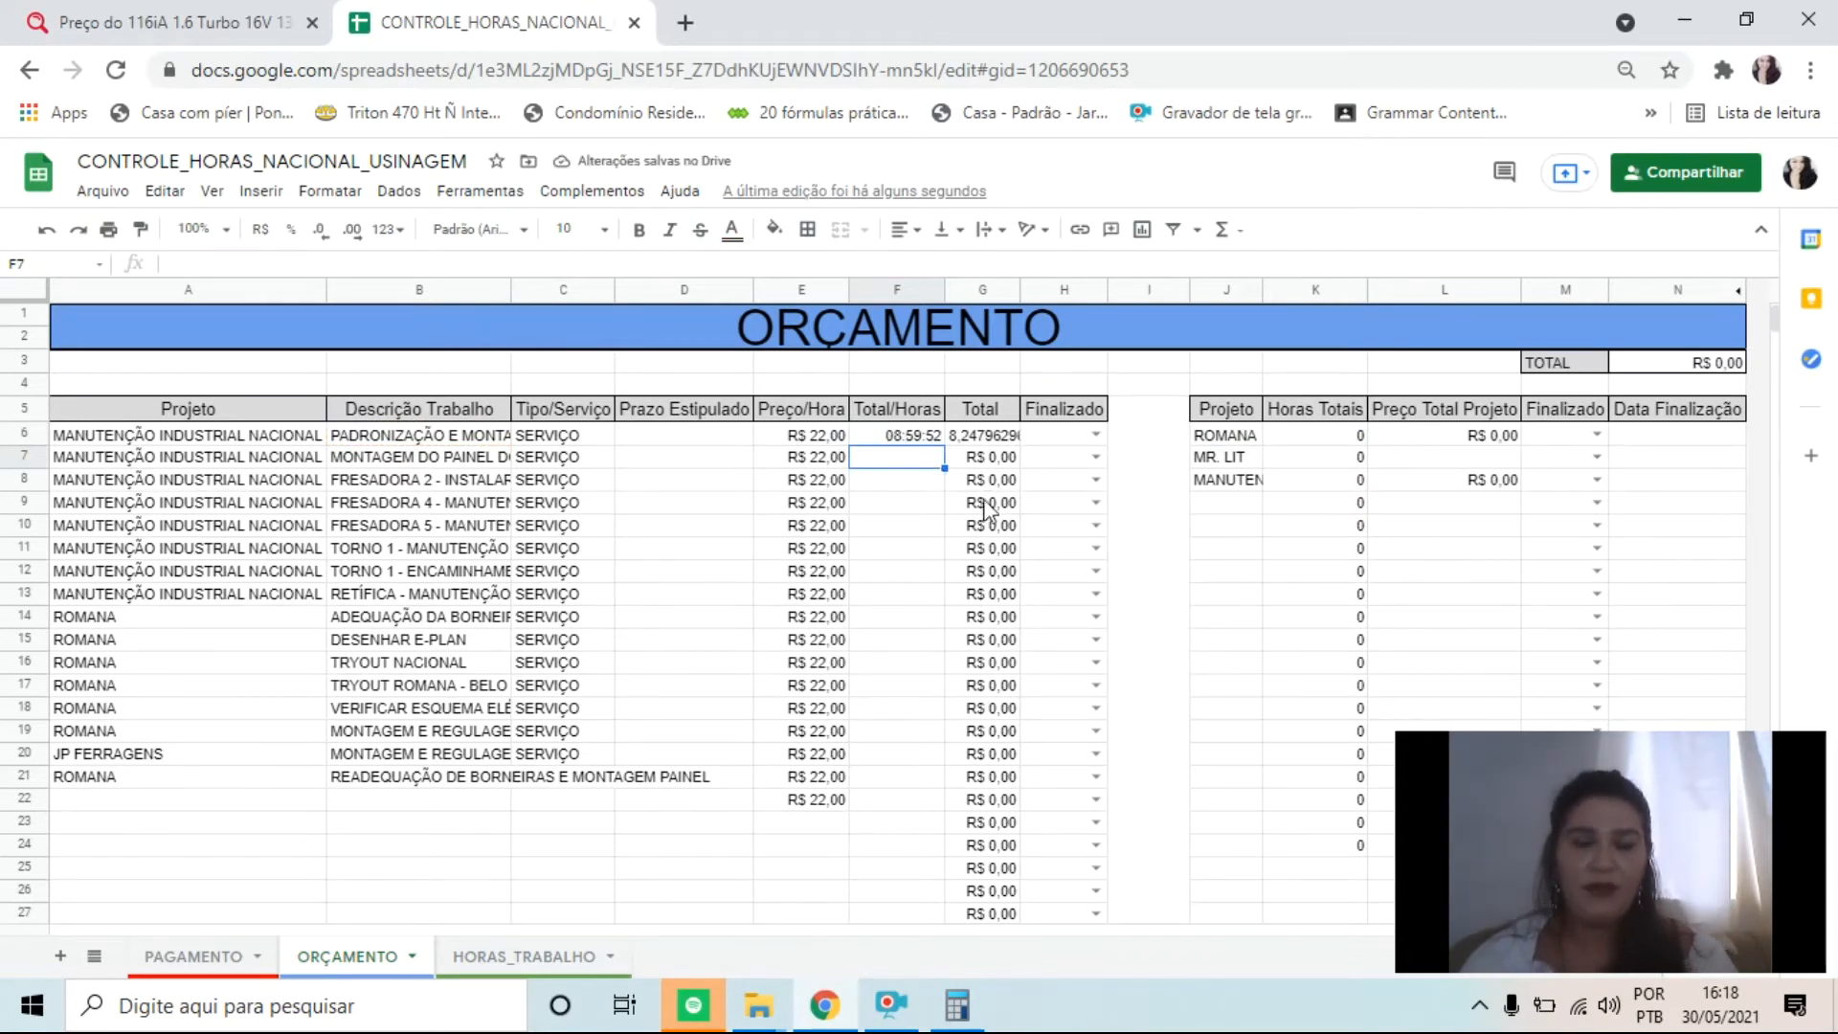
Step: Try to commit the F6 formula with a third closing parenthesis, and remove that parenthesis again
click(897, 440)
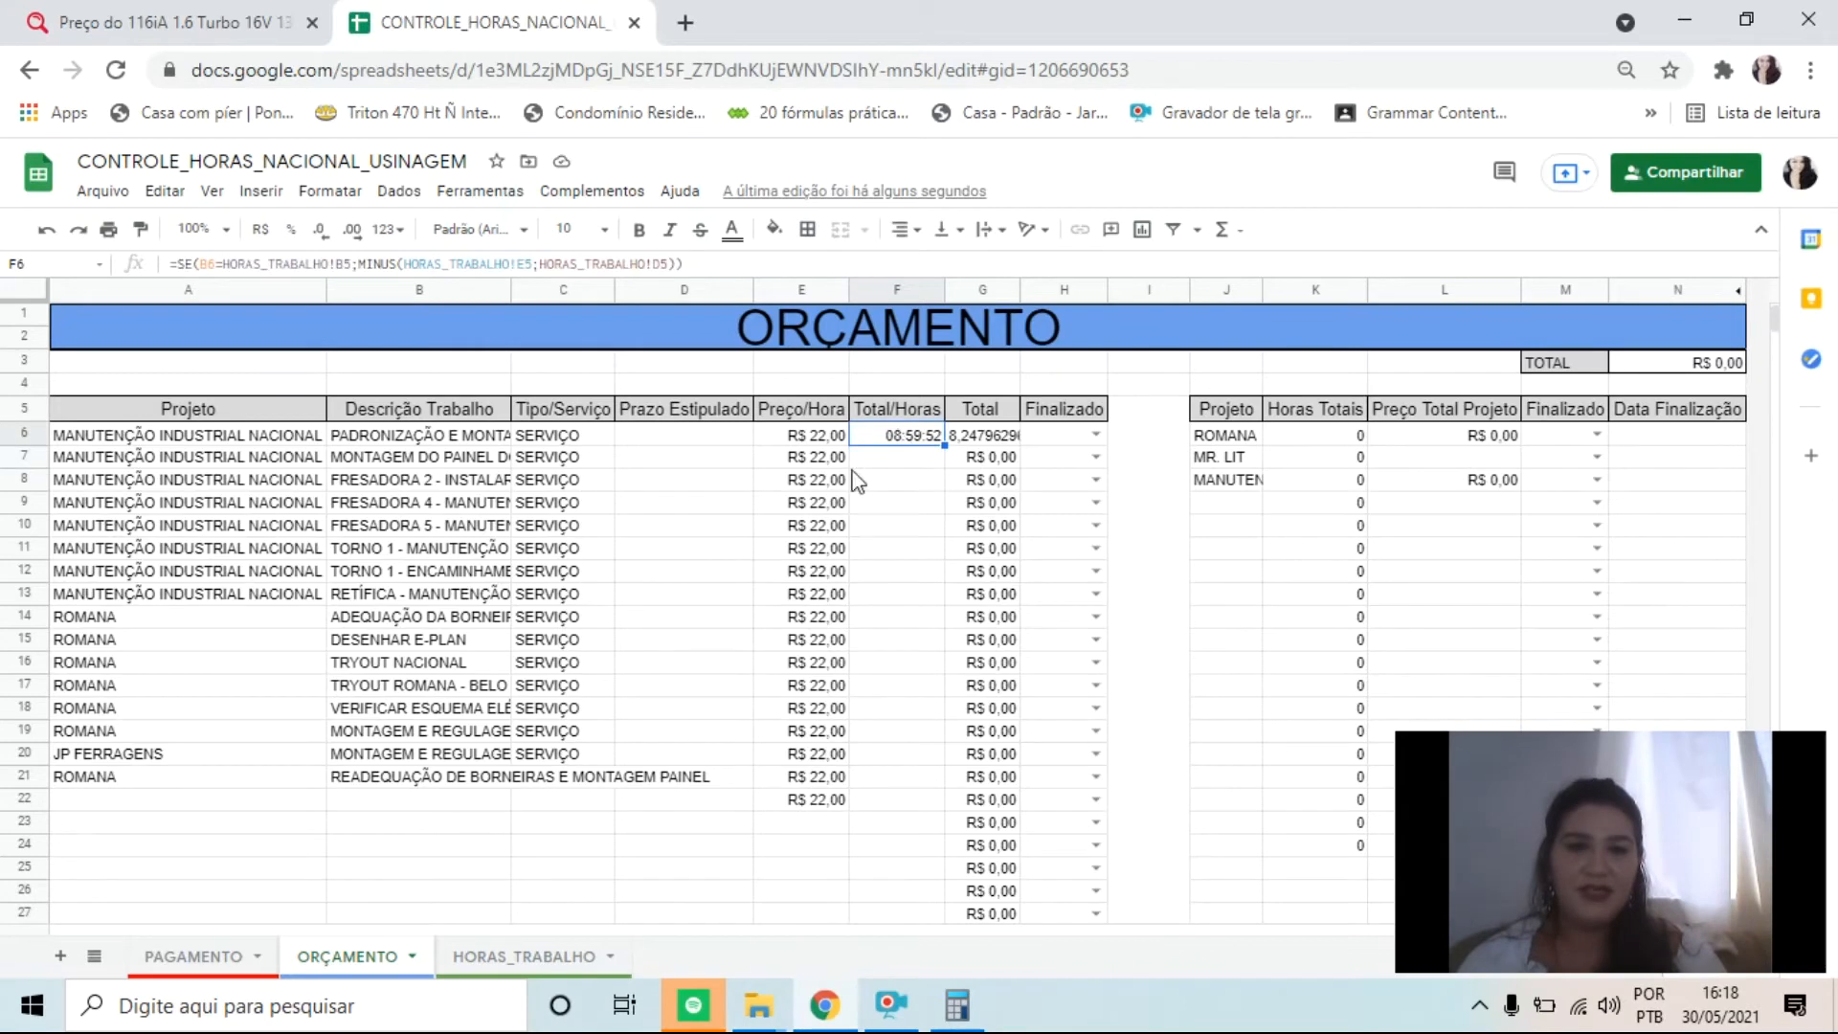
click(711, 265)
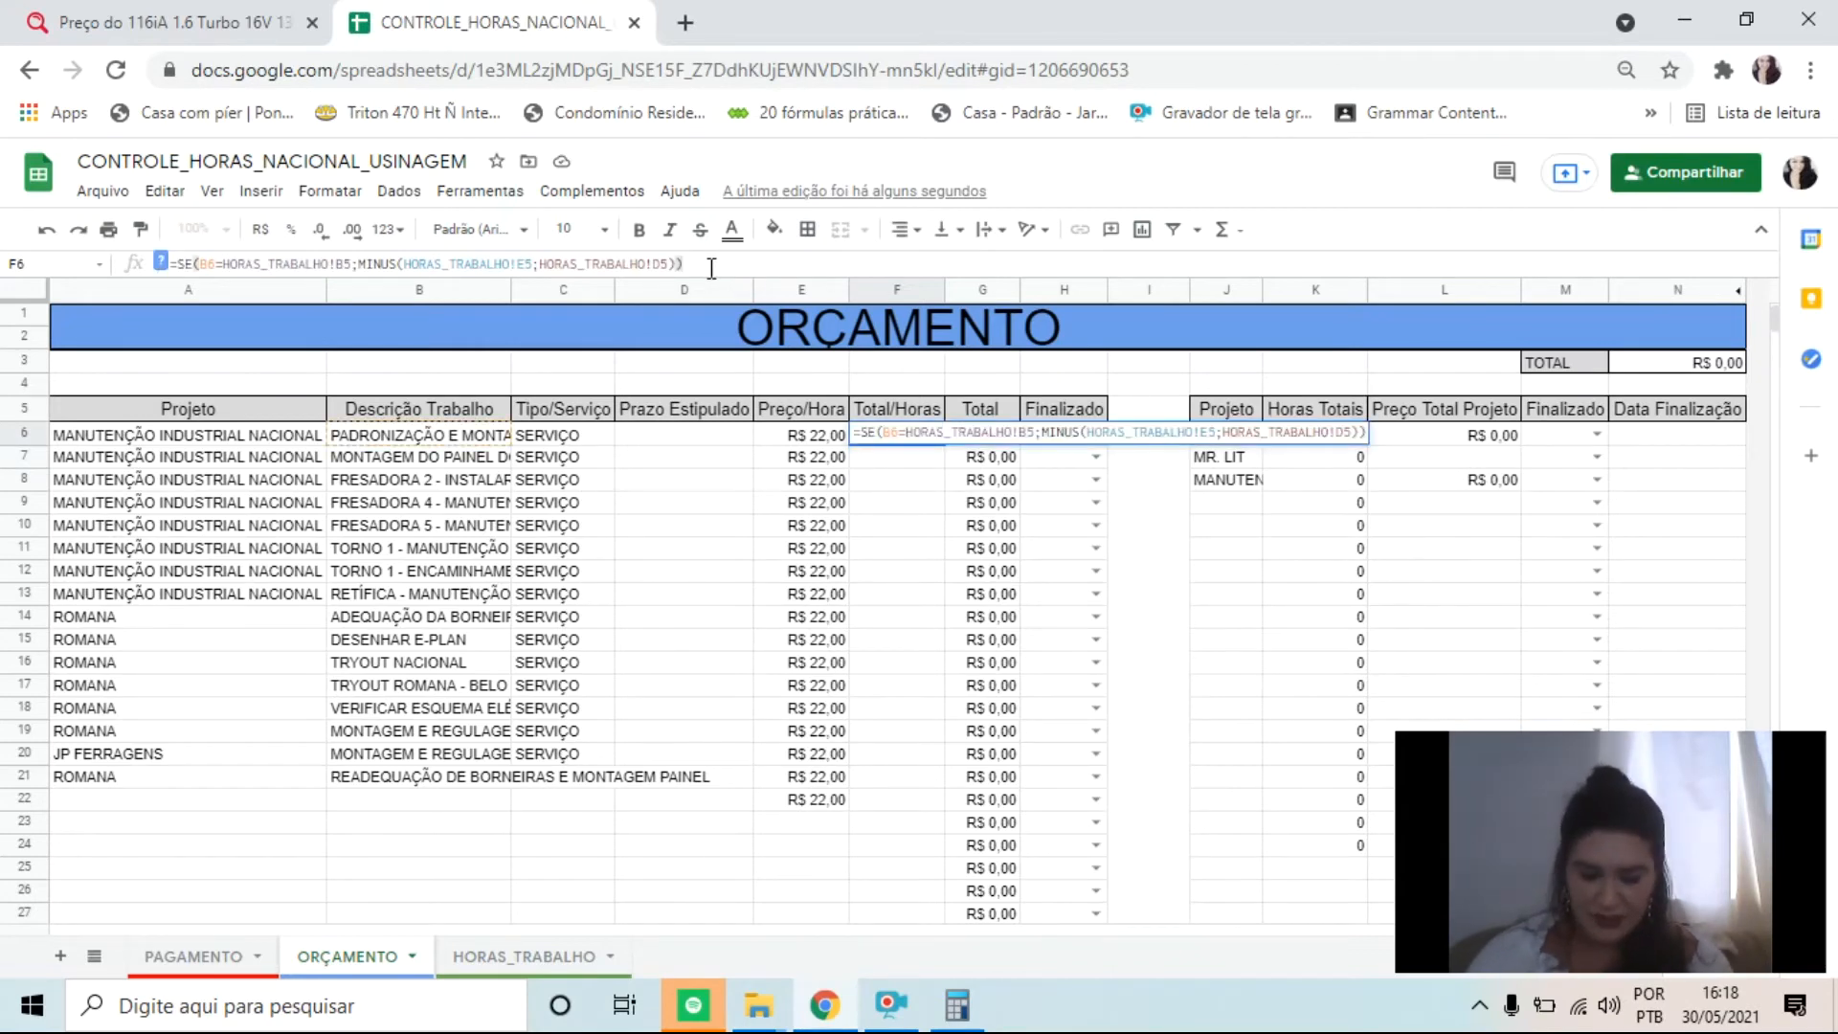
text())
key(Return)
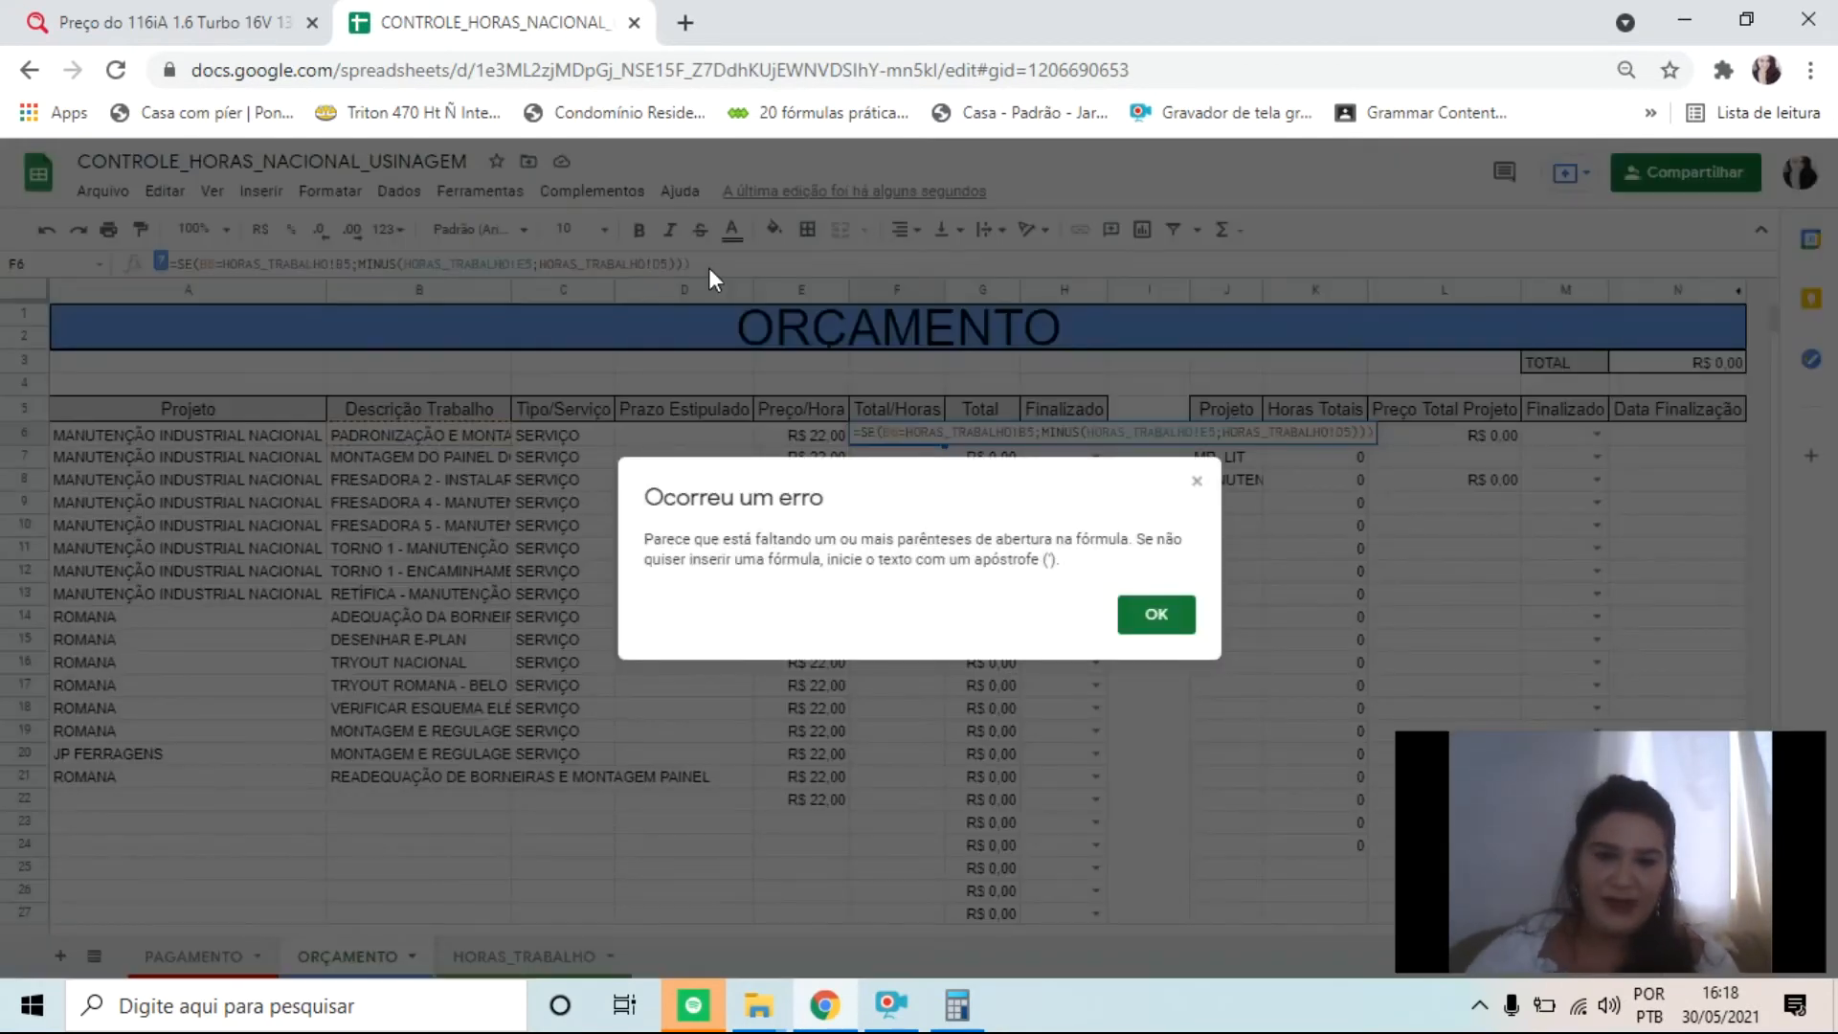
key(Return)
key(BackSpace)
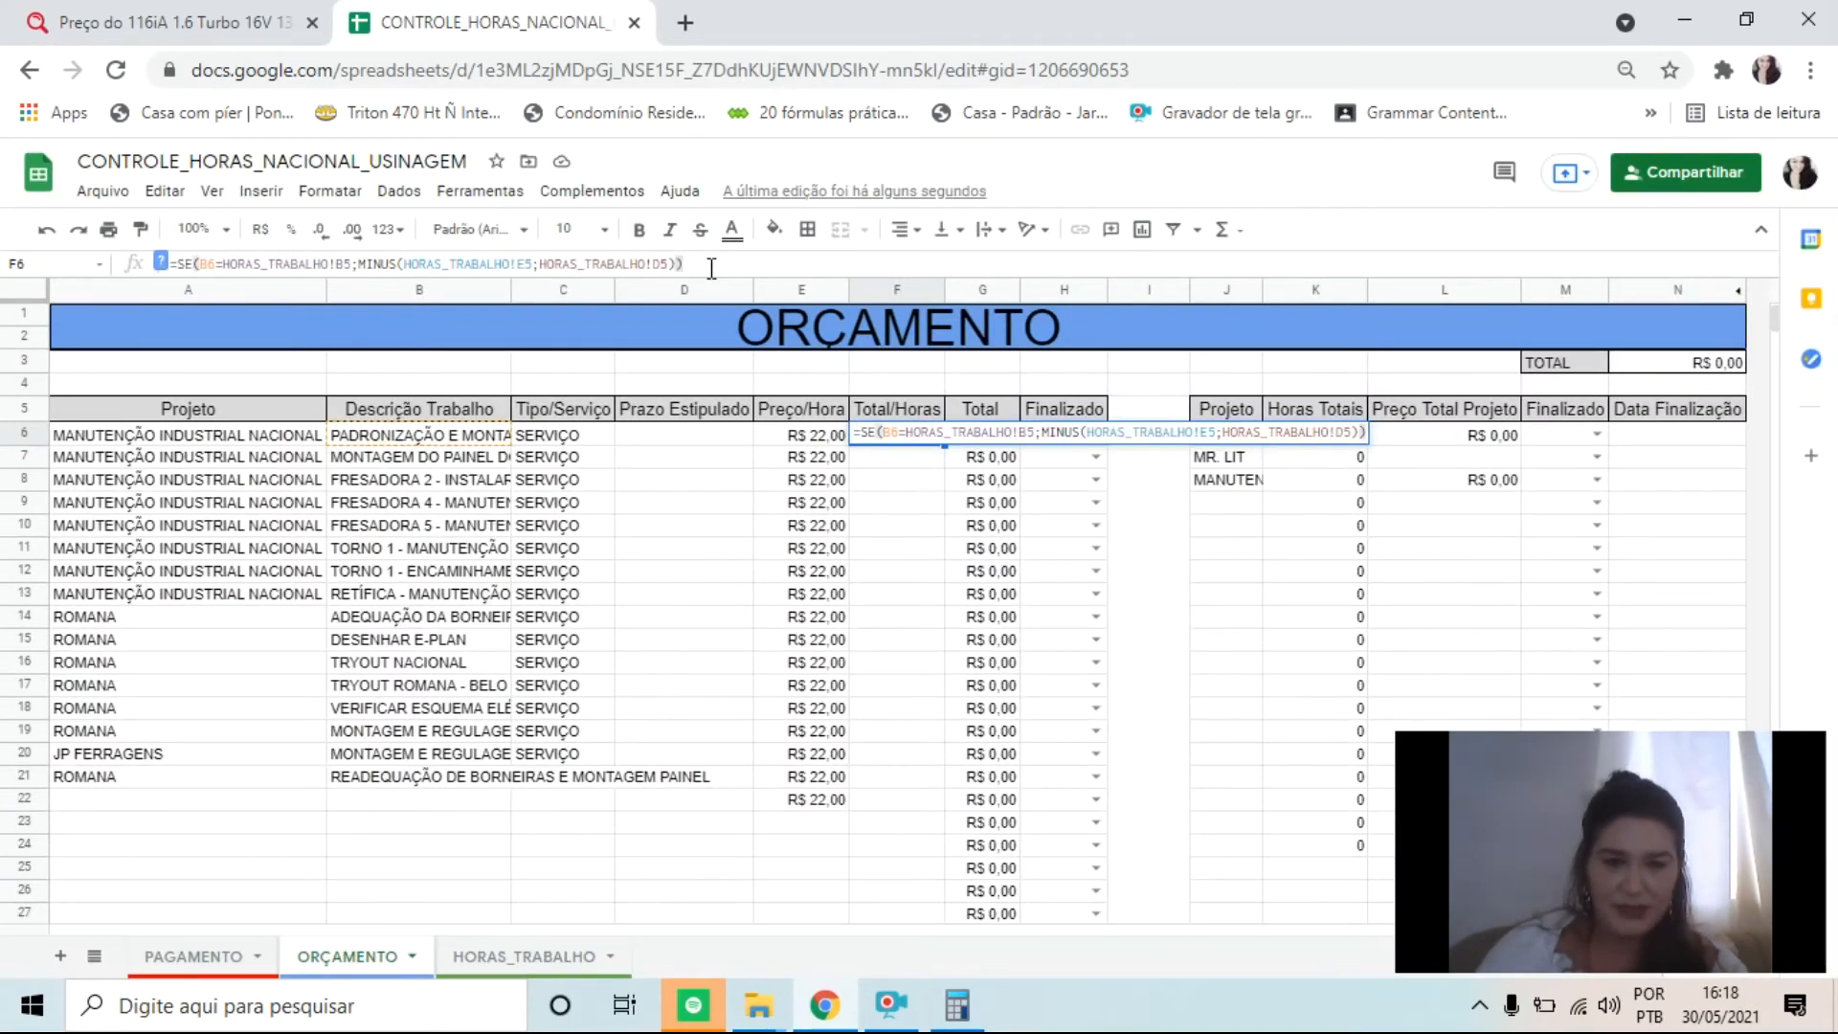
key(Return)
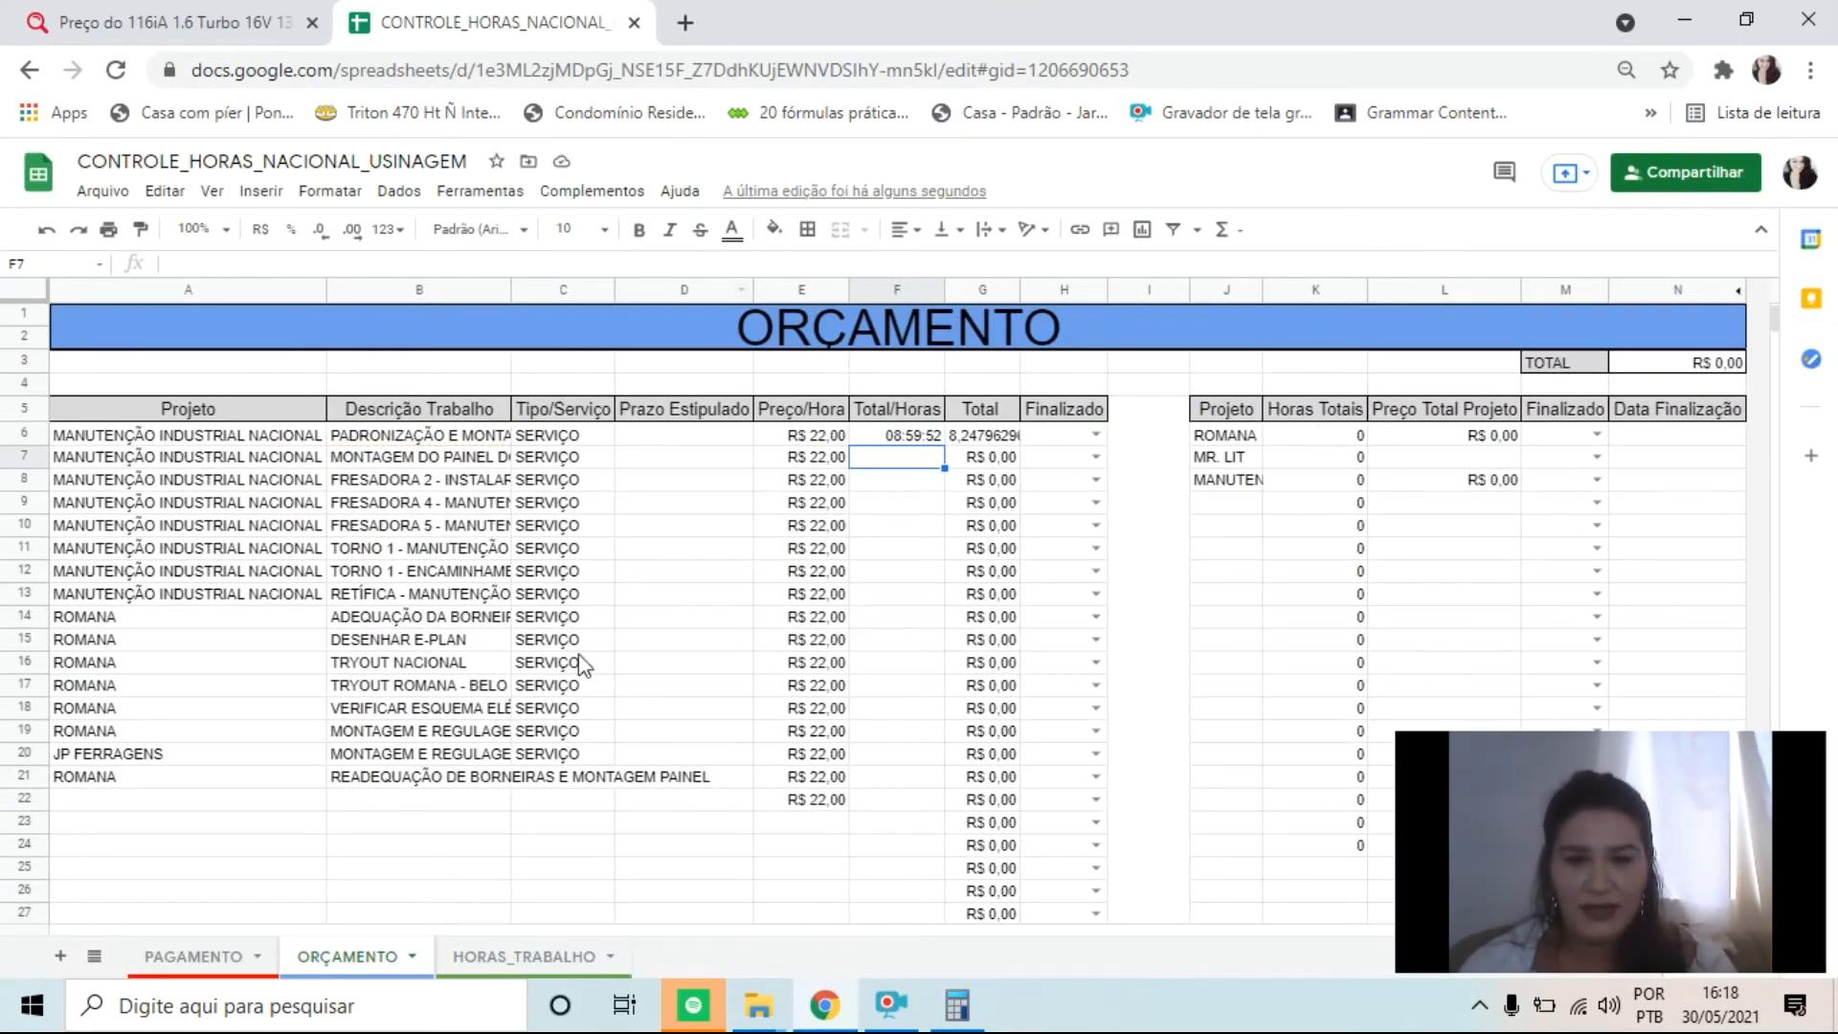
Step: Copy the F6 formula down the Total/Horas column through F22
click(933, 438)
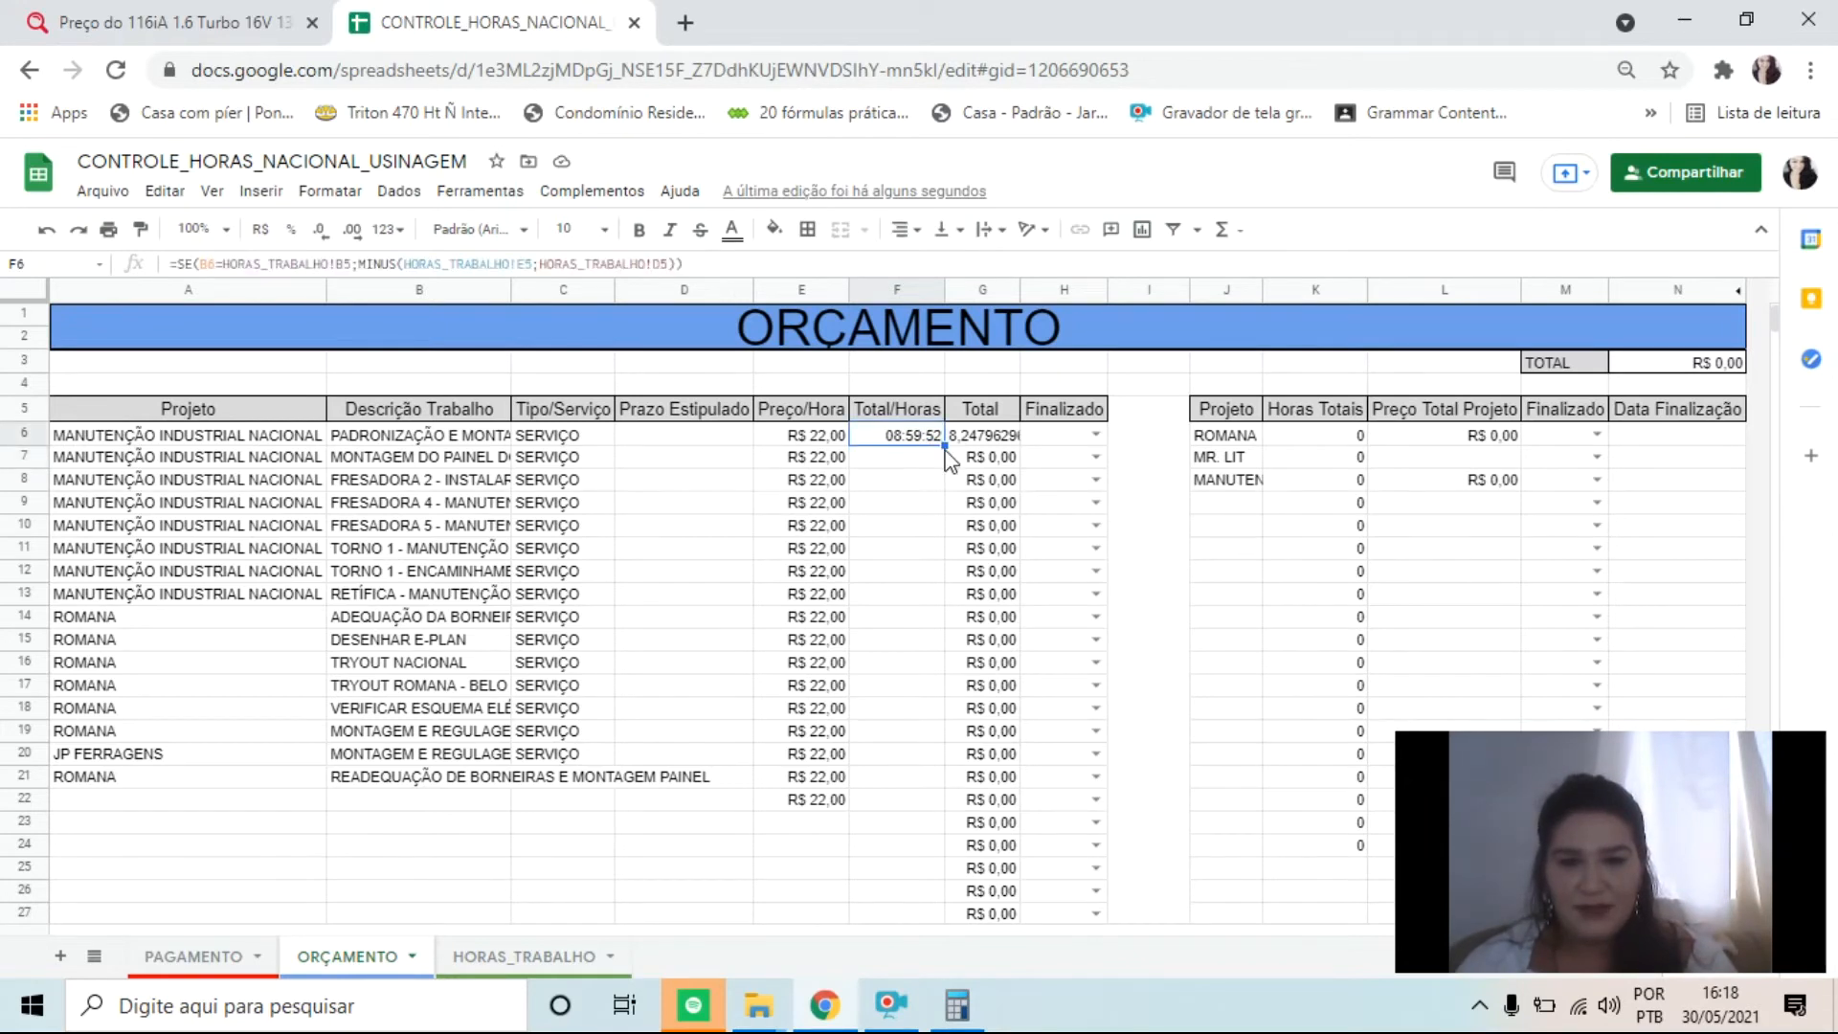
drag(944, 442, 936, 806)
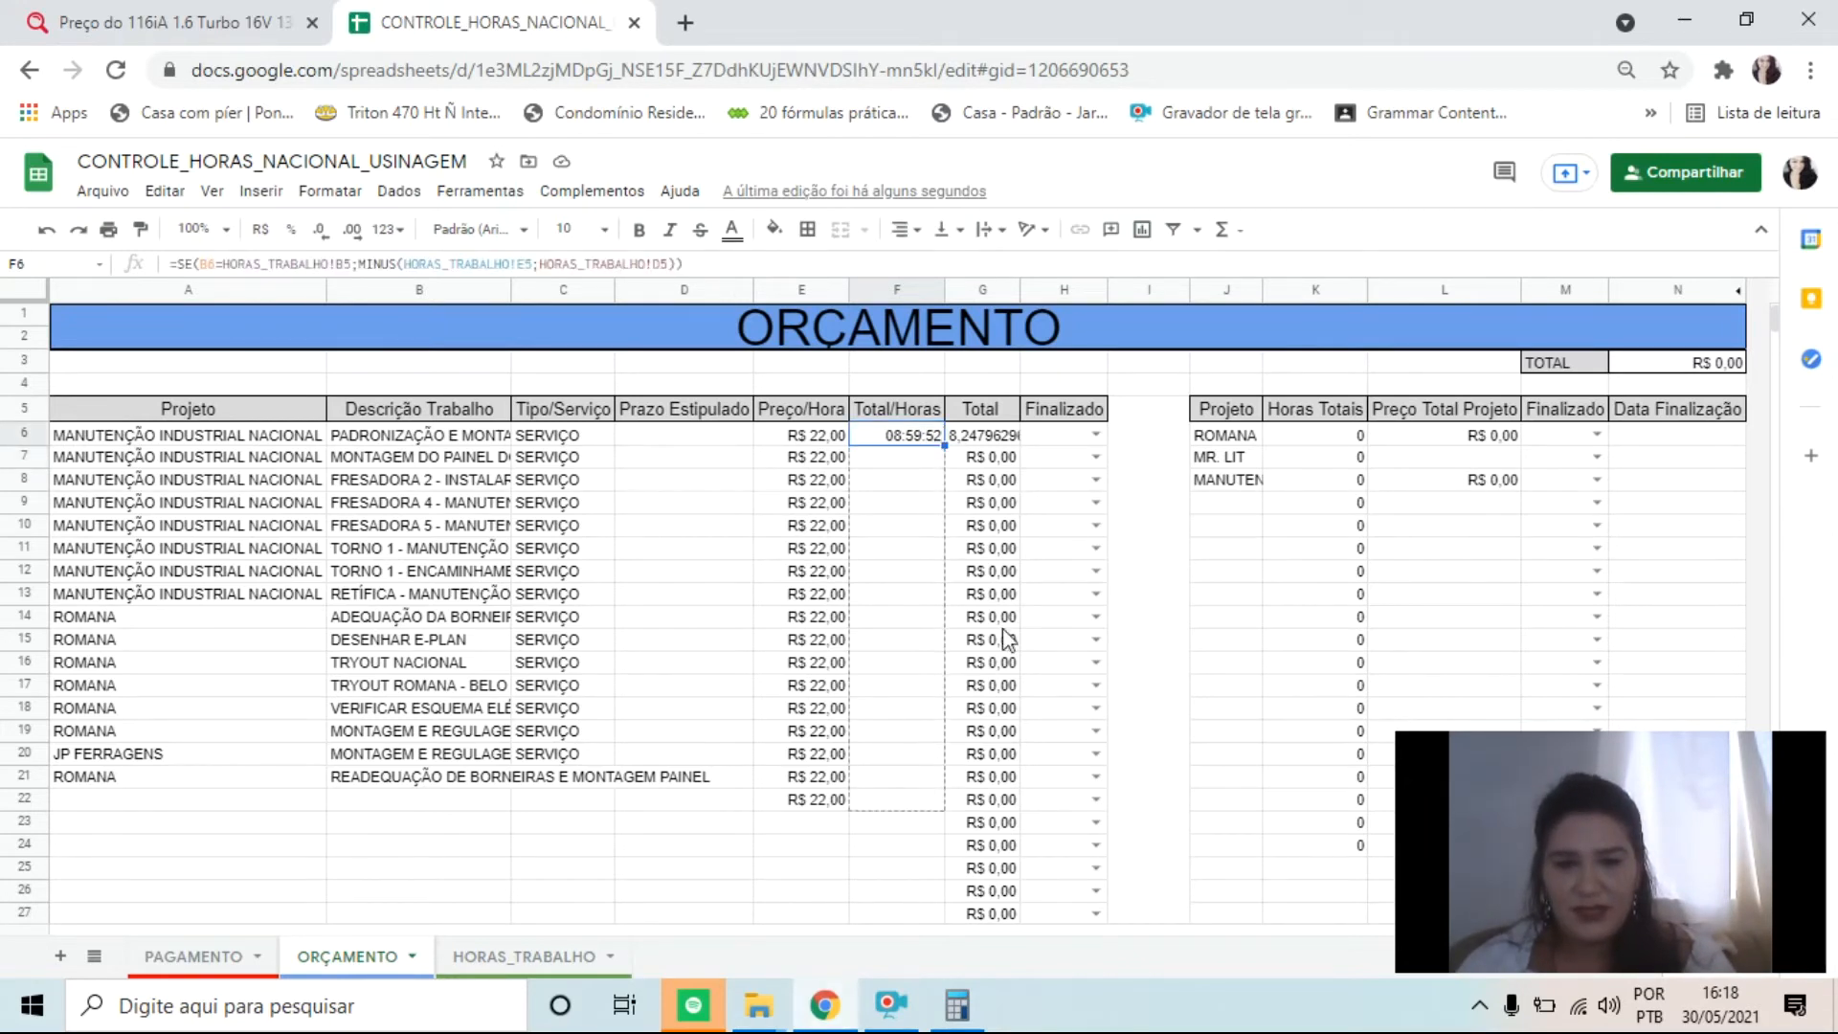
click(917, 459)
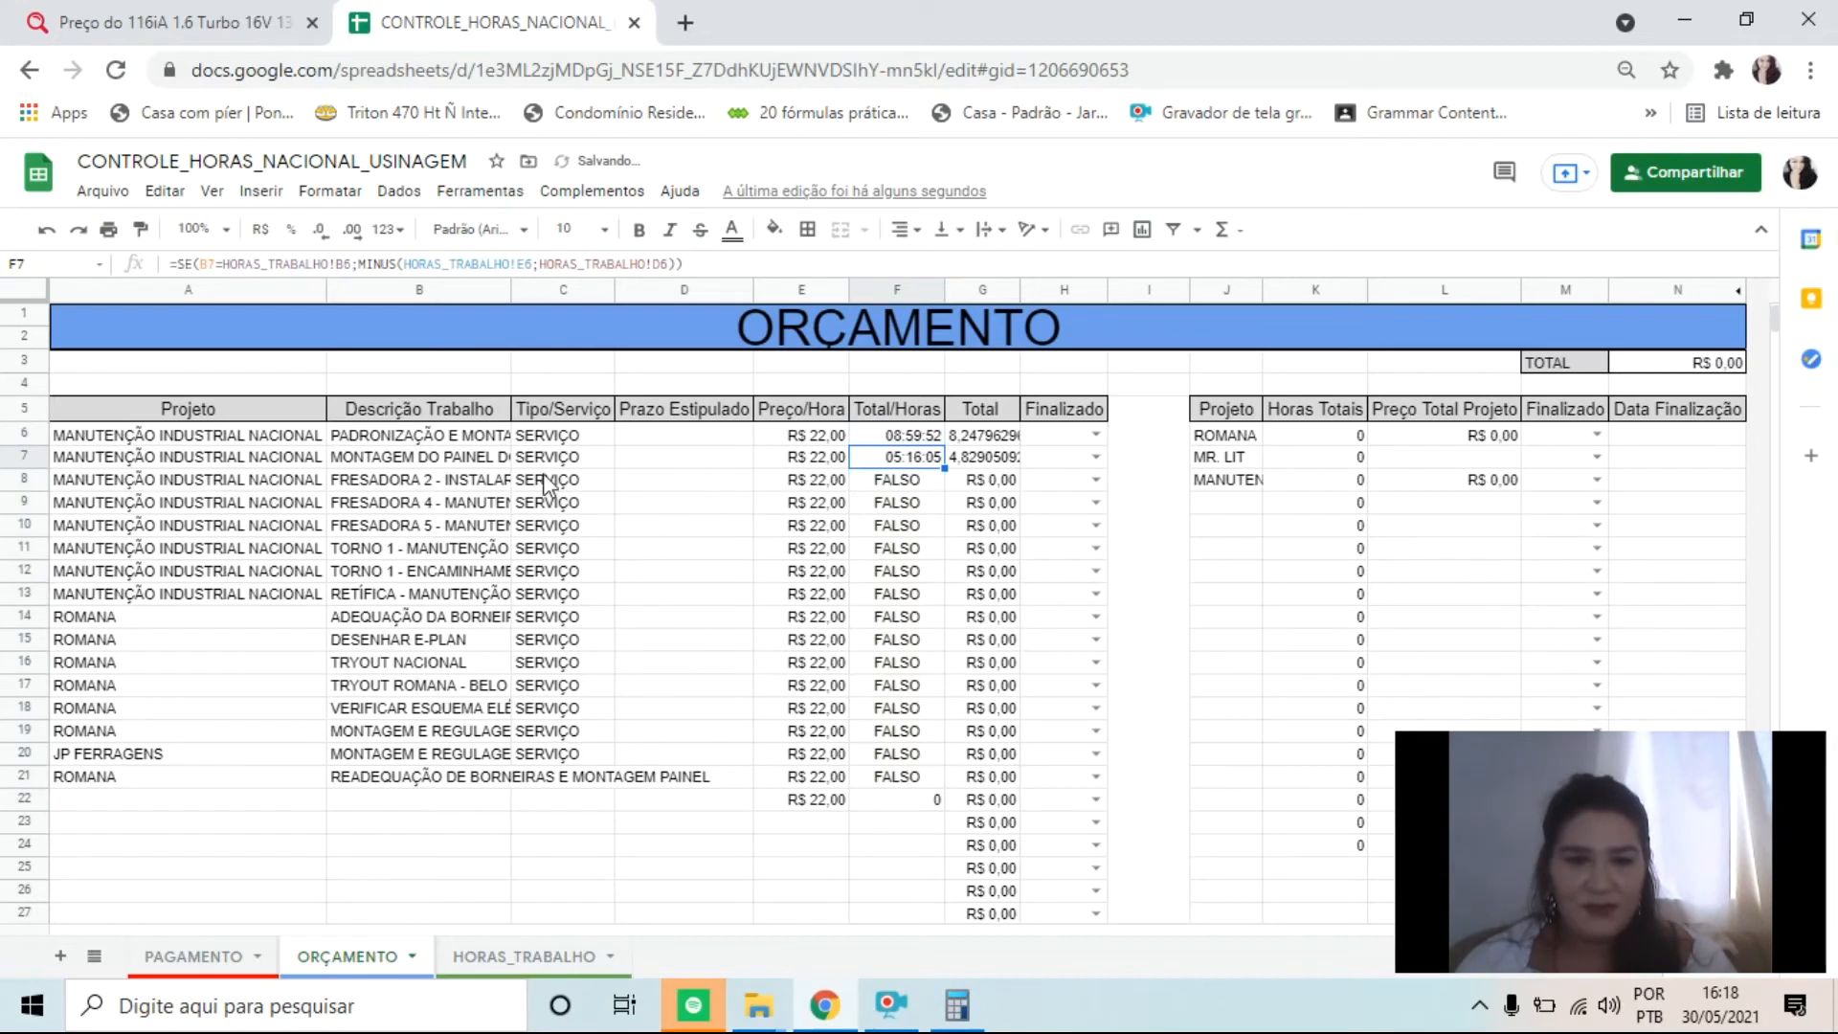
Step: Compare the Total/Horas result in row 7 with the Entrada and Saída times in row 6 of HORAS_TRABALHO
click(524, 957)
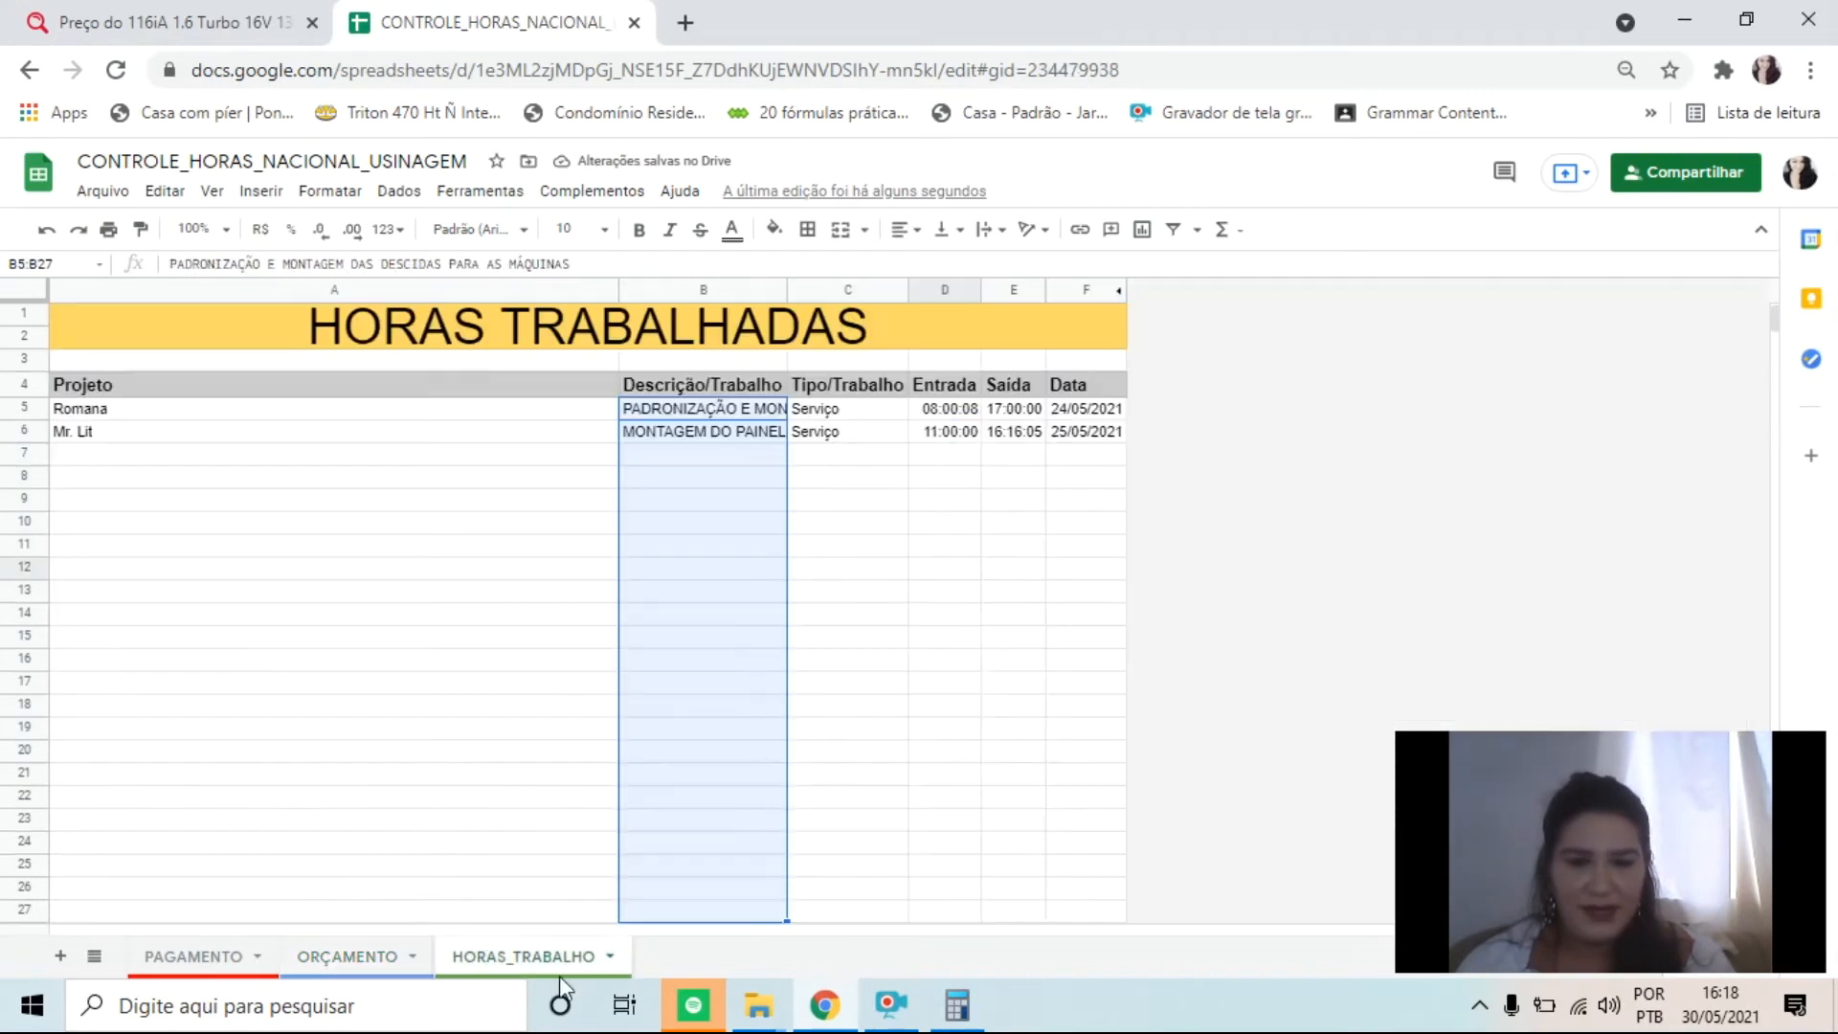
click(957, 433)
click(1007, 435)
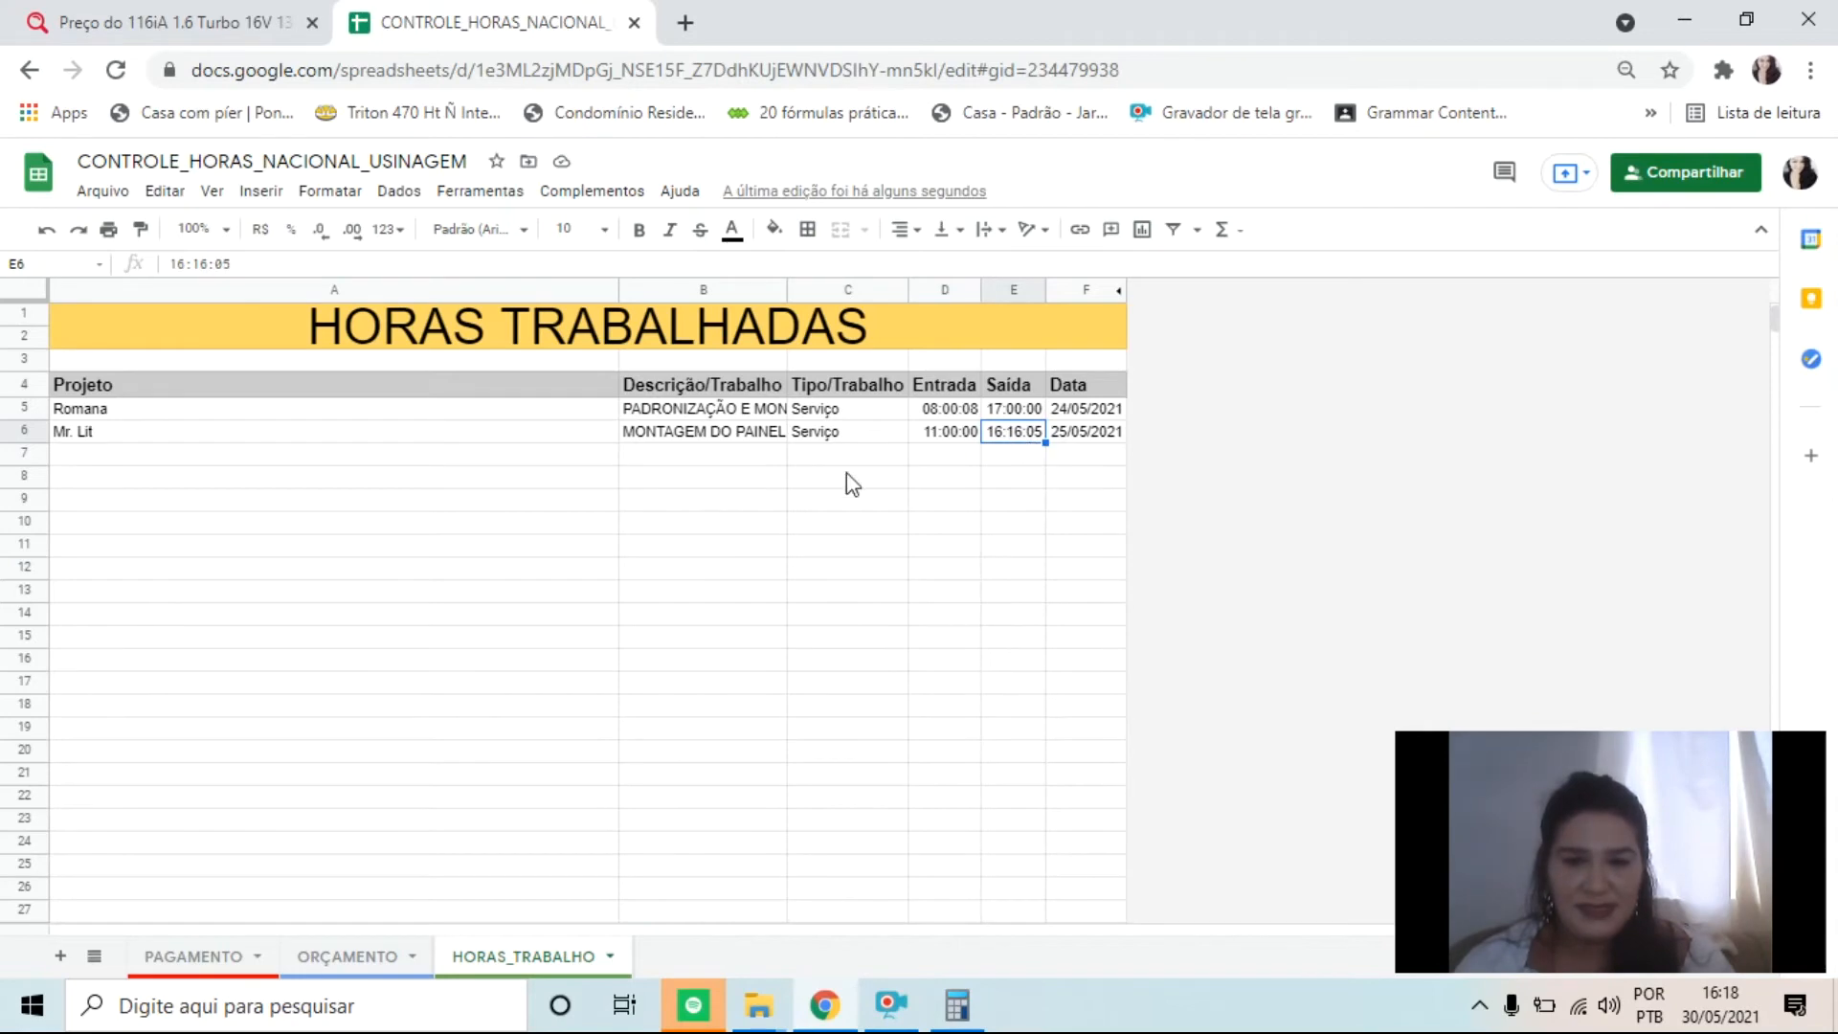
click(1077, 431)
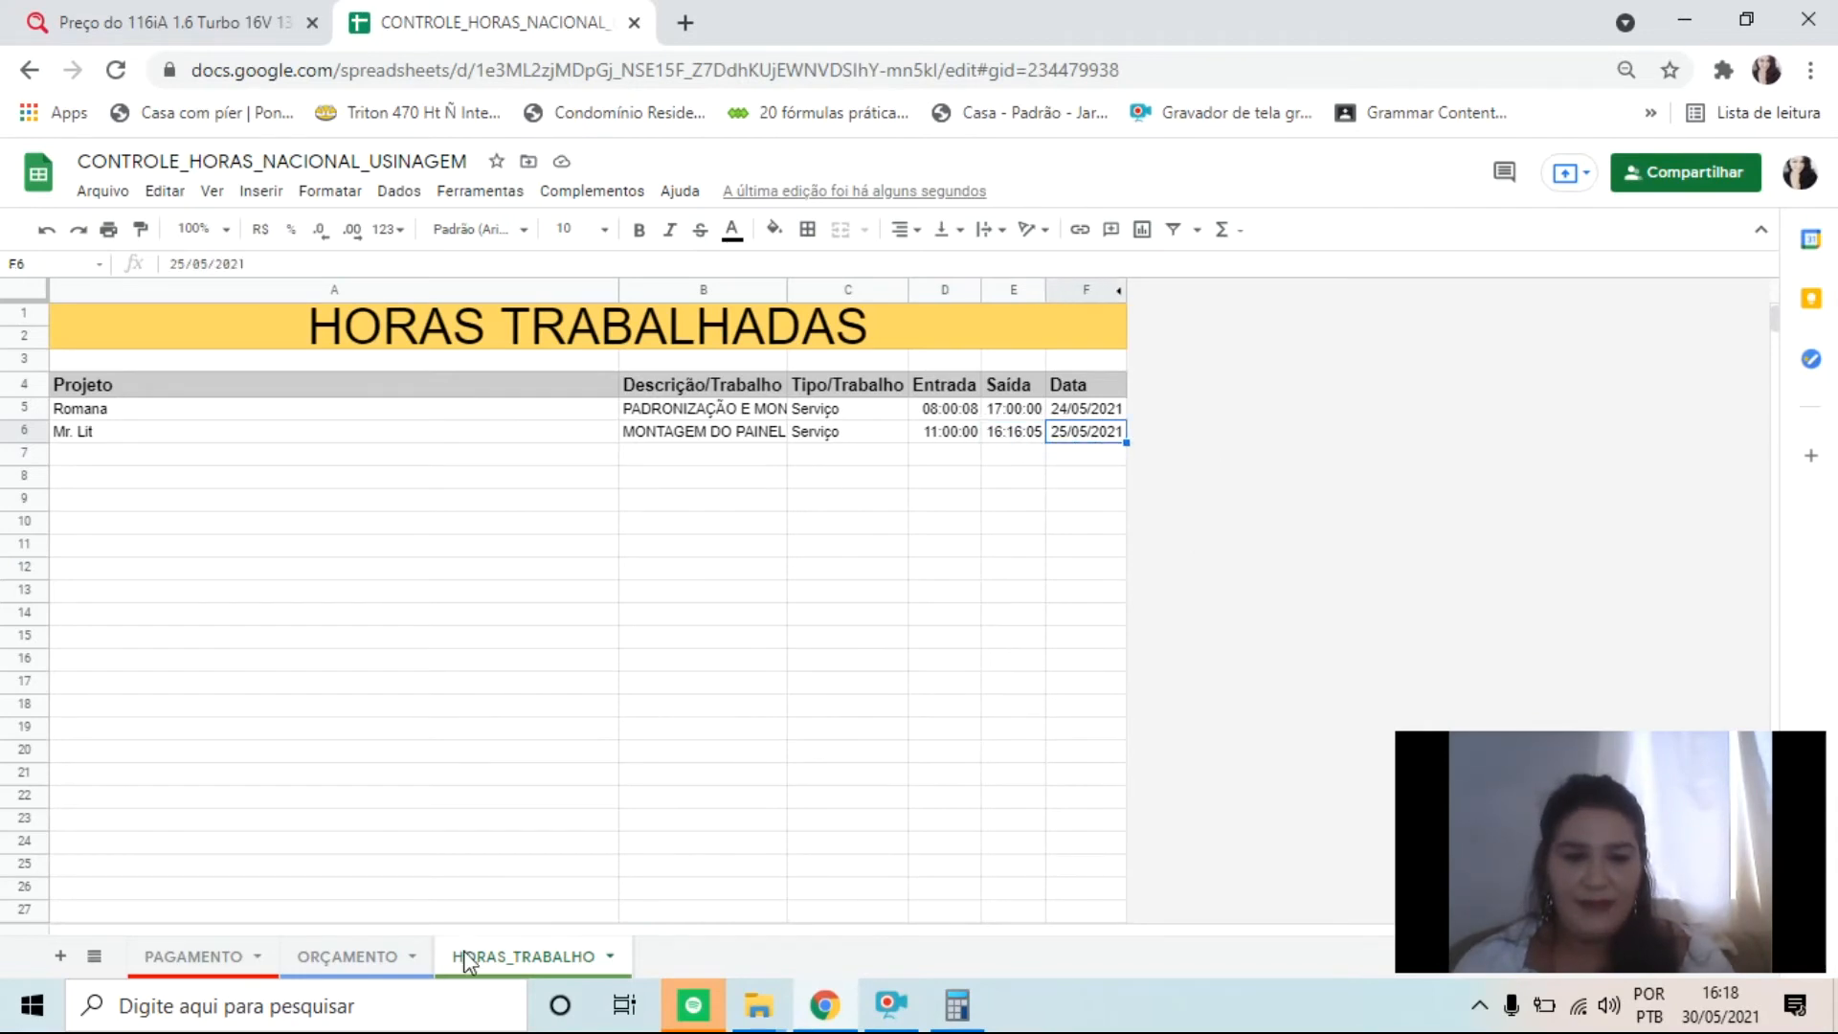
click(346, 957)
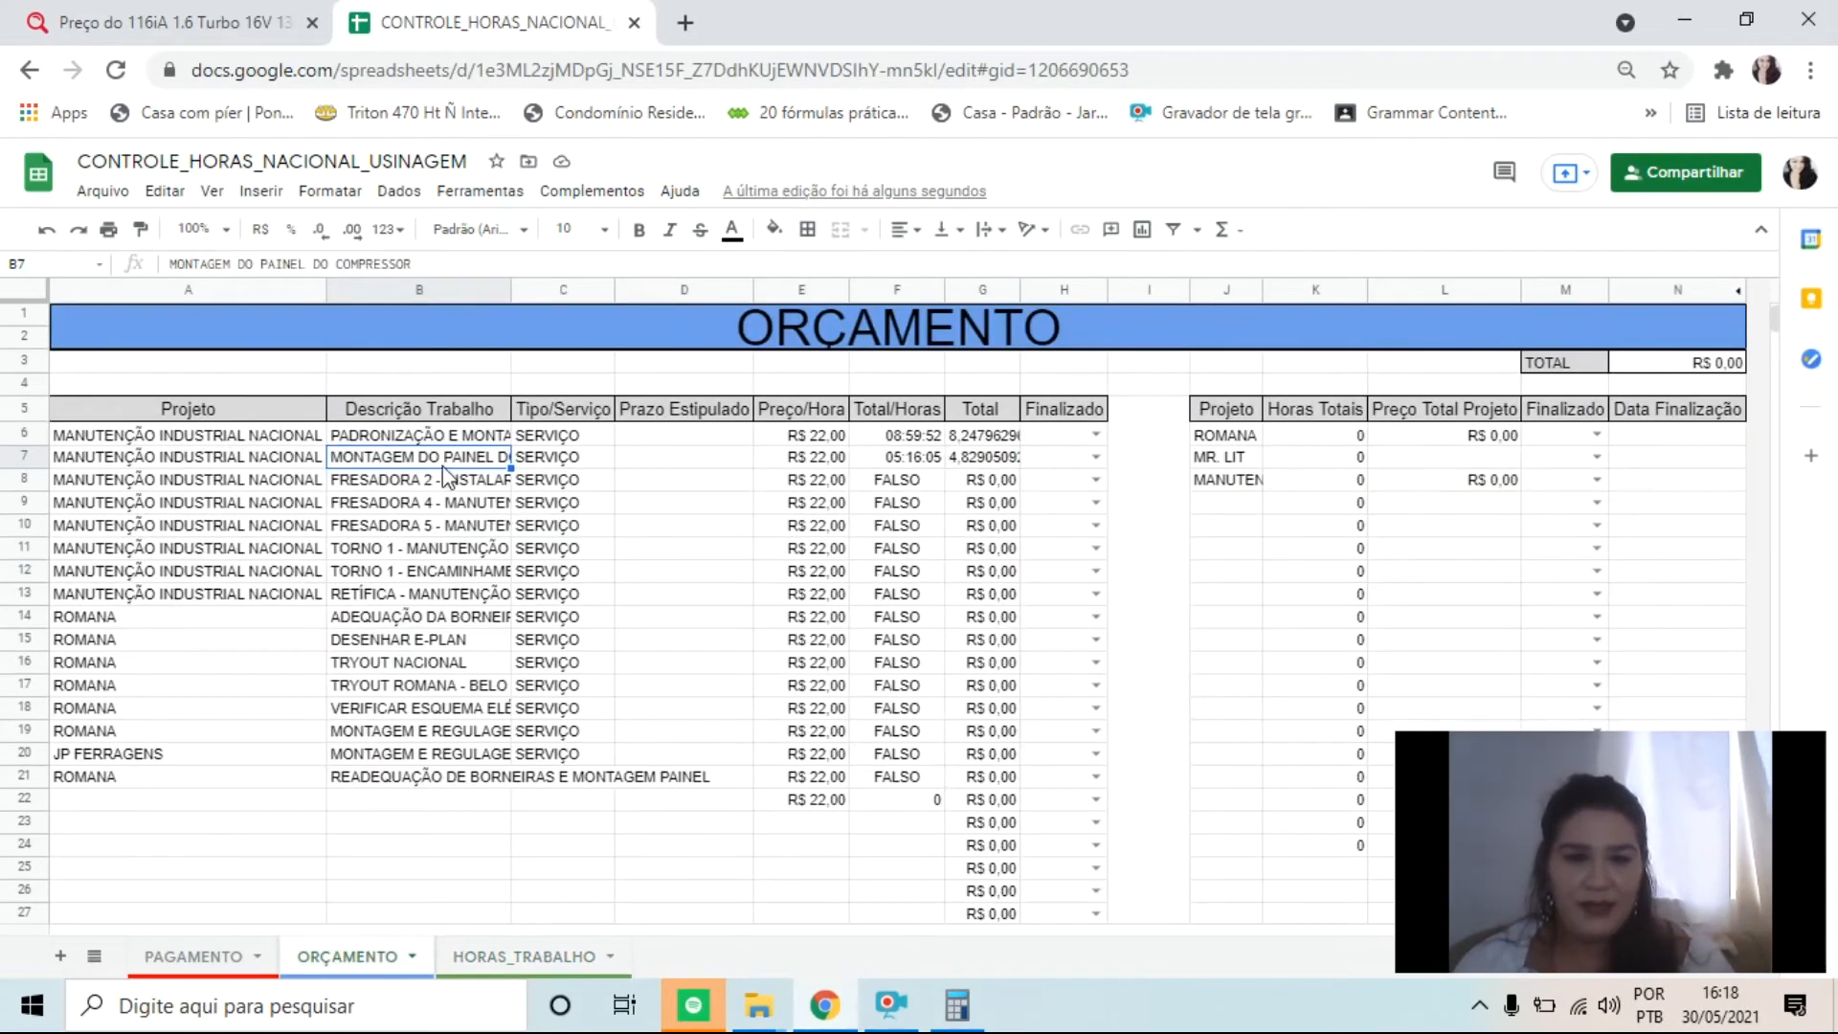
shift+click(547, 458)
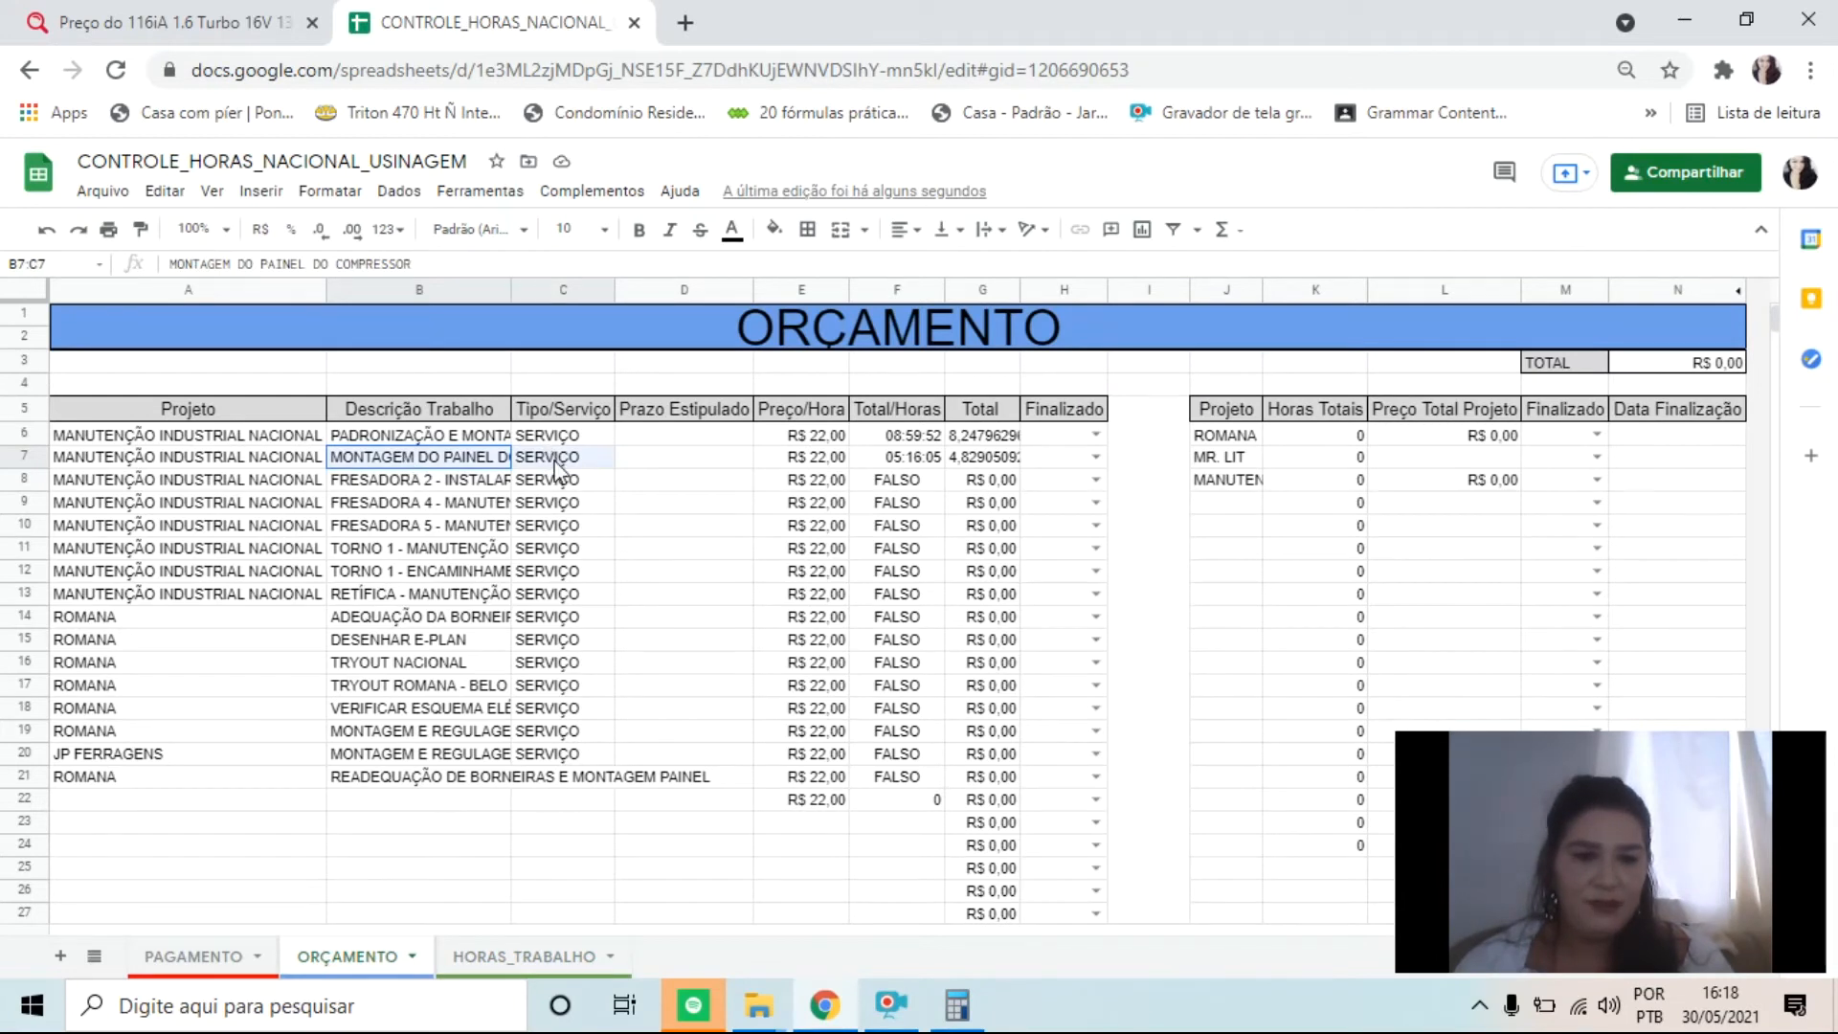
click(396, 463)
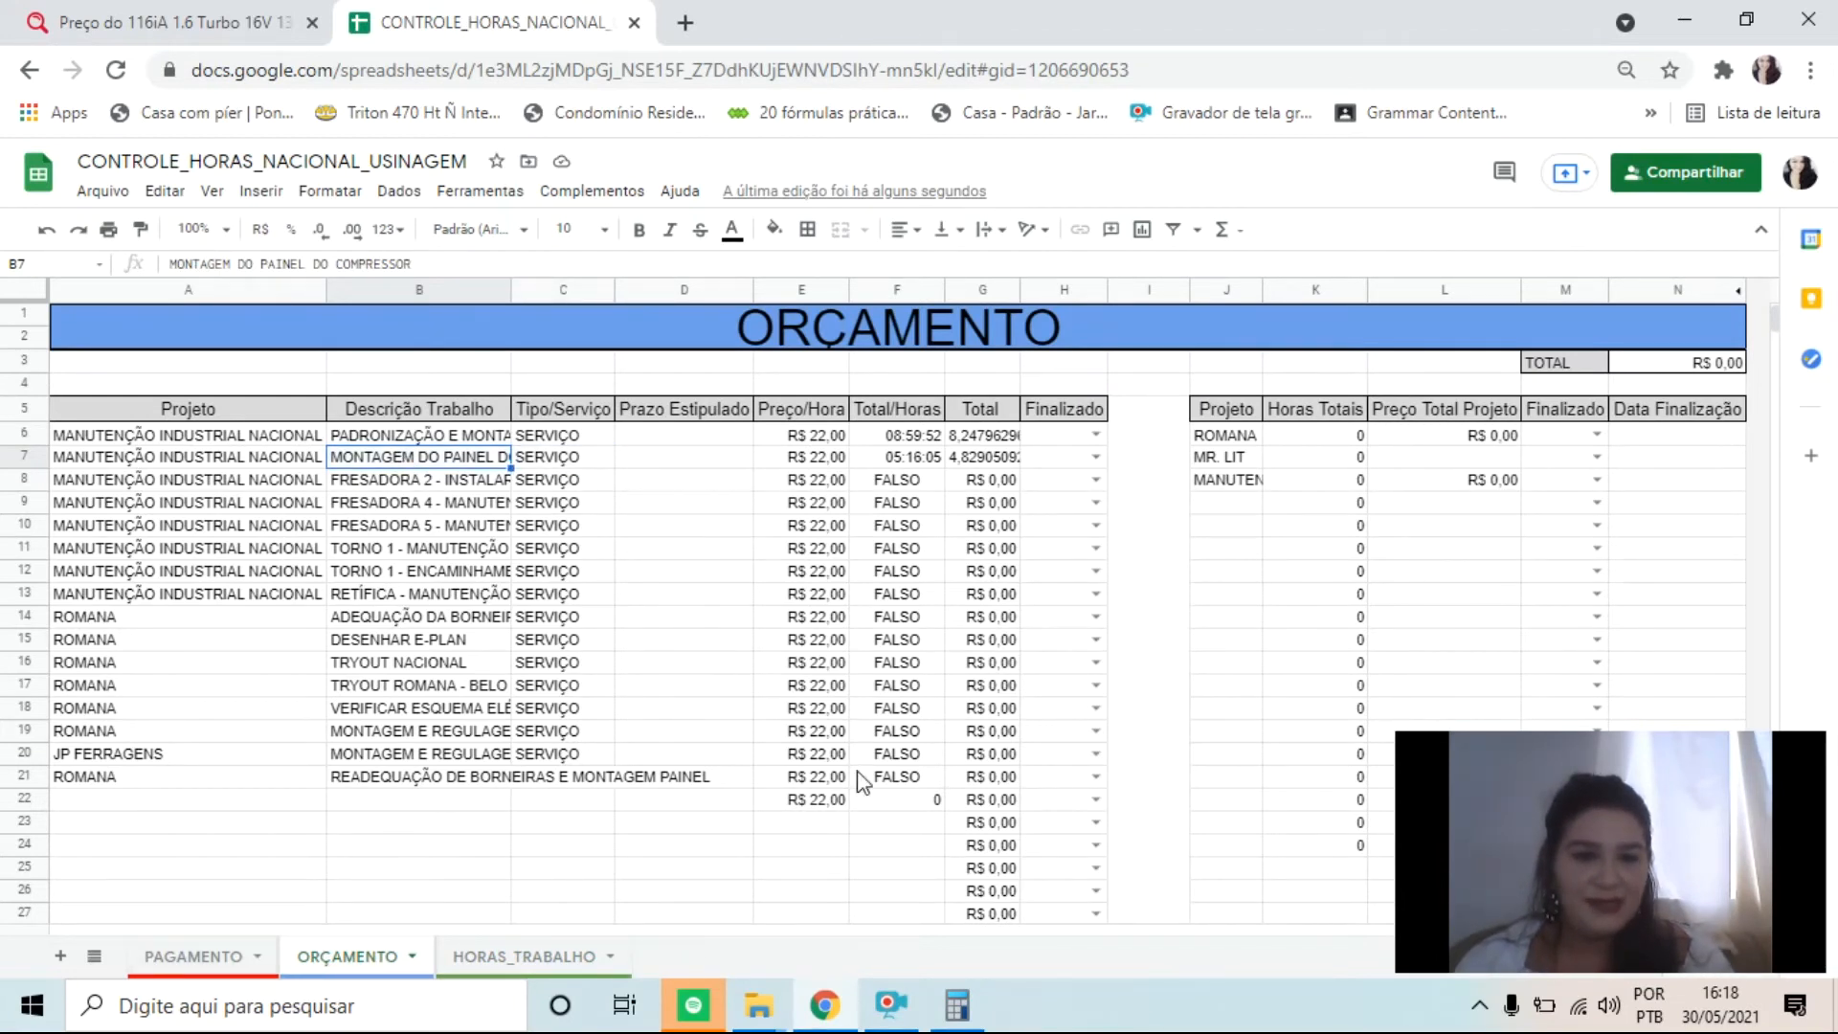
drag(897, 457, 900, 802)
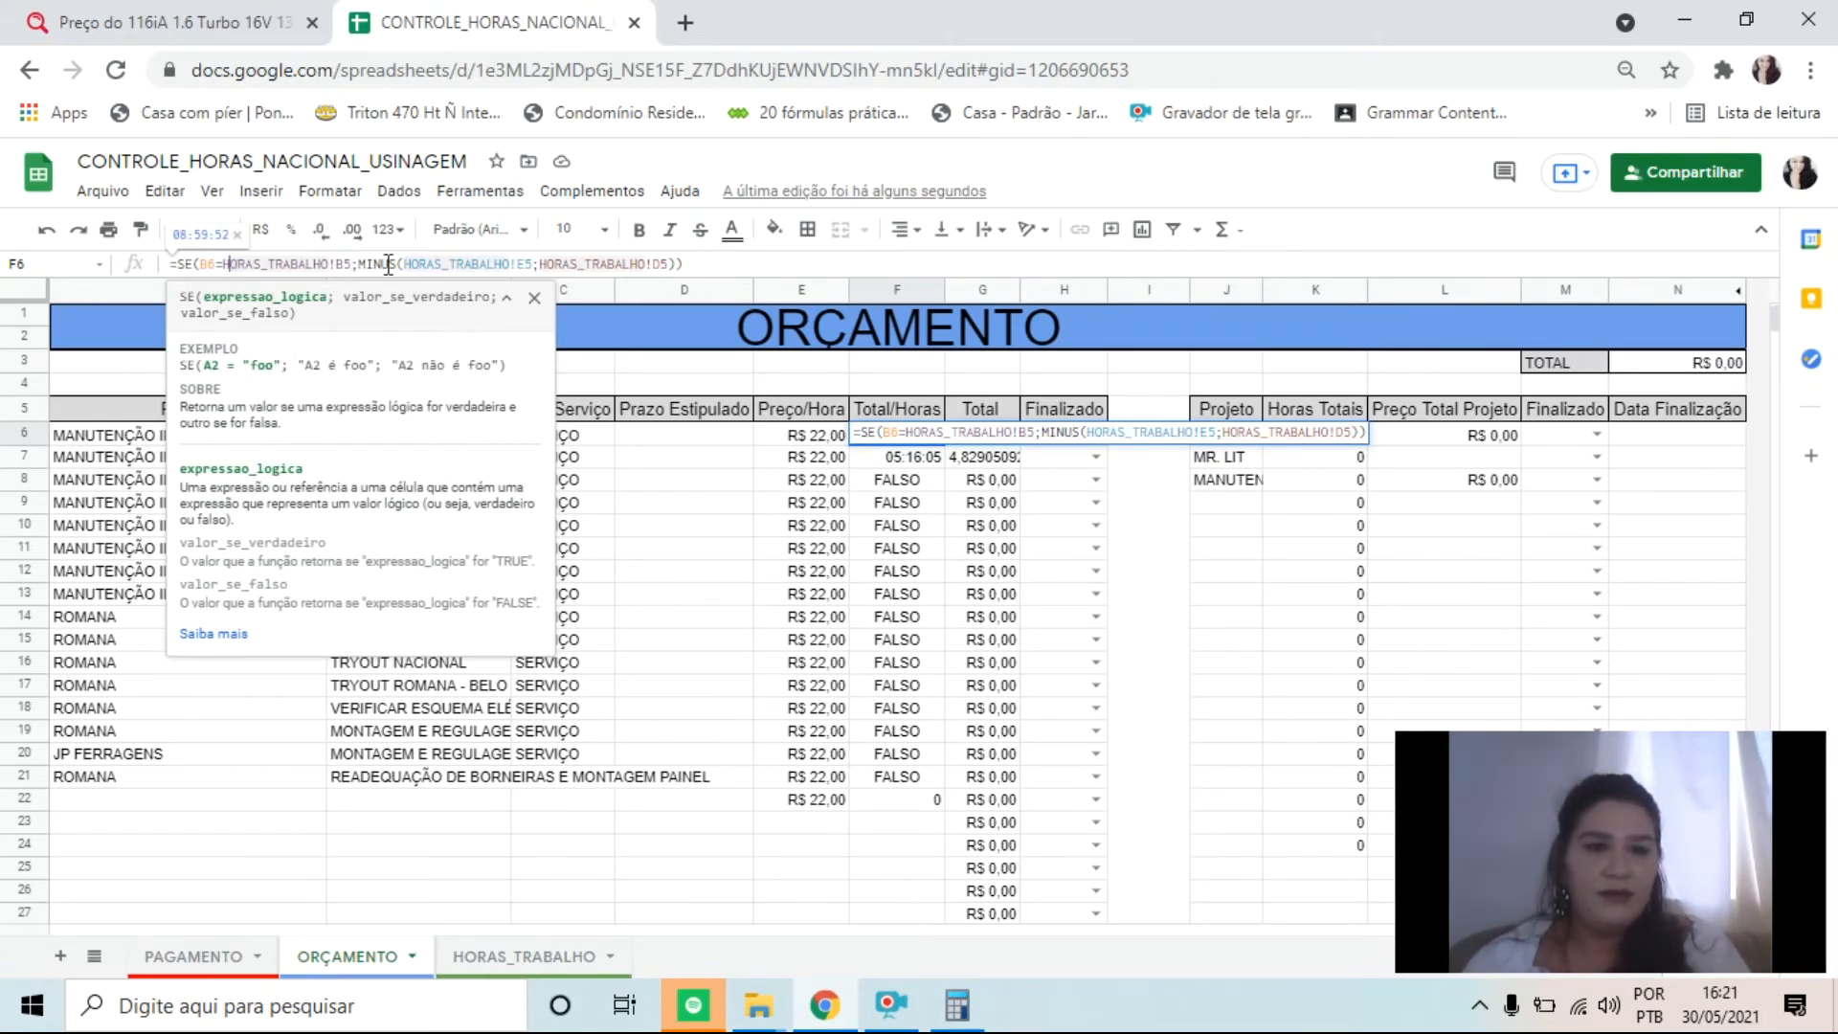
Step: Review the SE condition and the MINUS arguments in the F6 formula, without changing it
drag(388, 265, 171, 264)
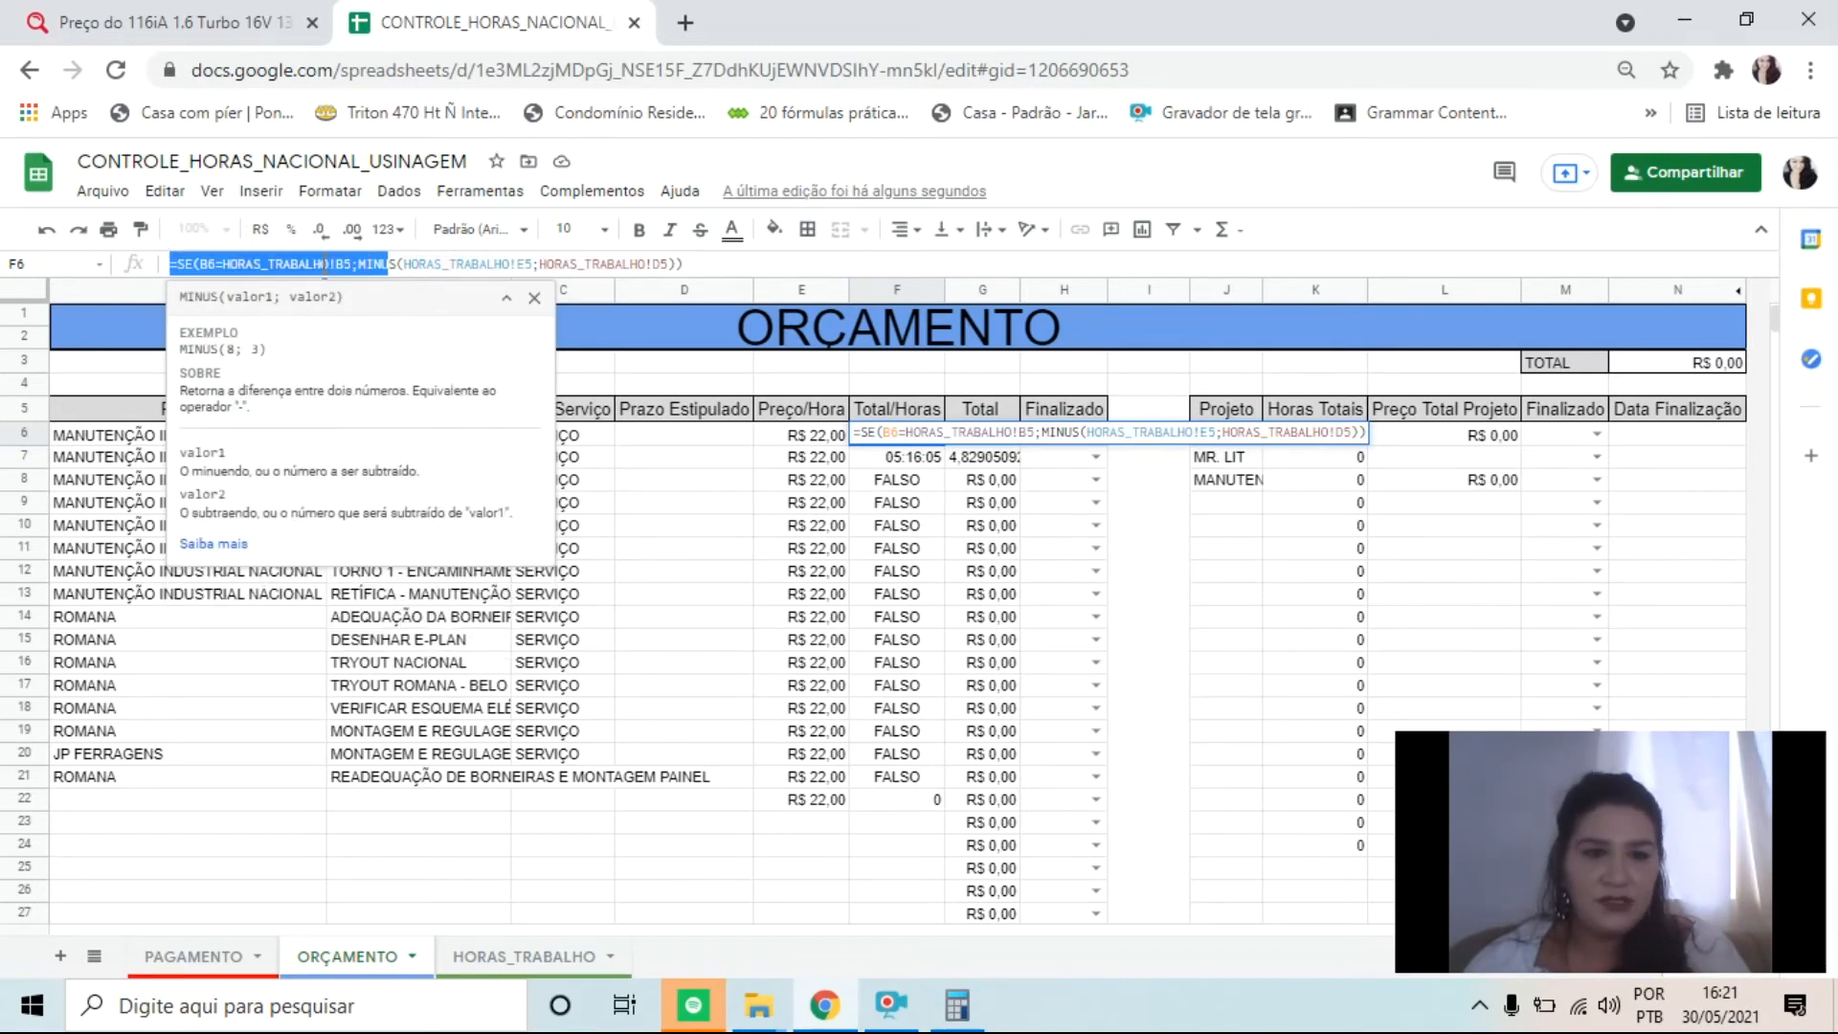
click(330, 264)
drag(367, 264, 170, 264)
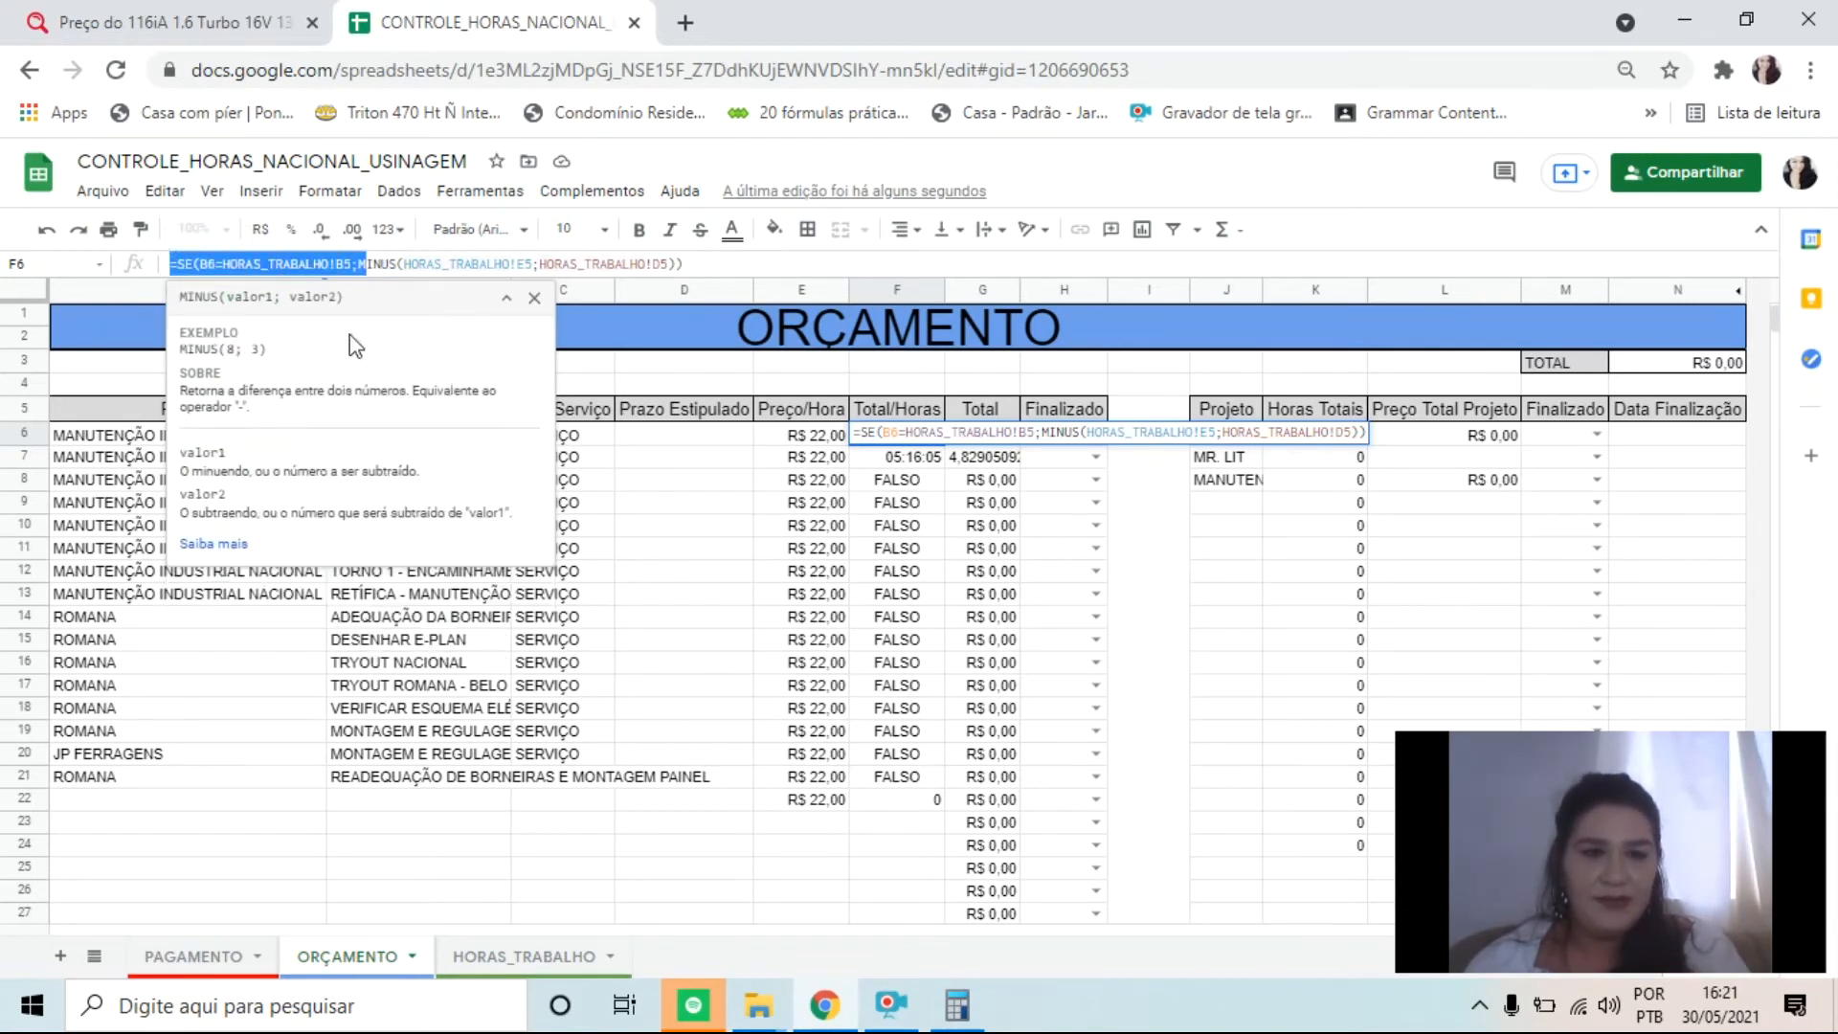
click(482, 264)
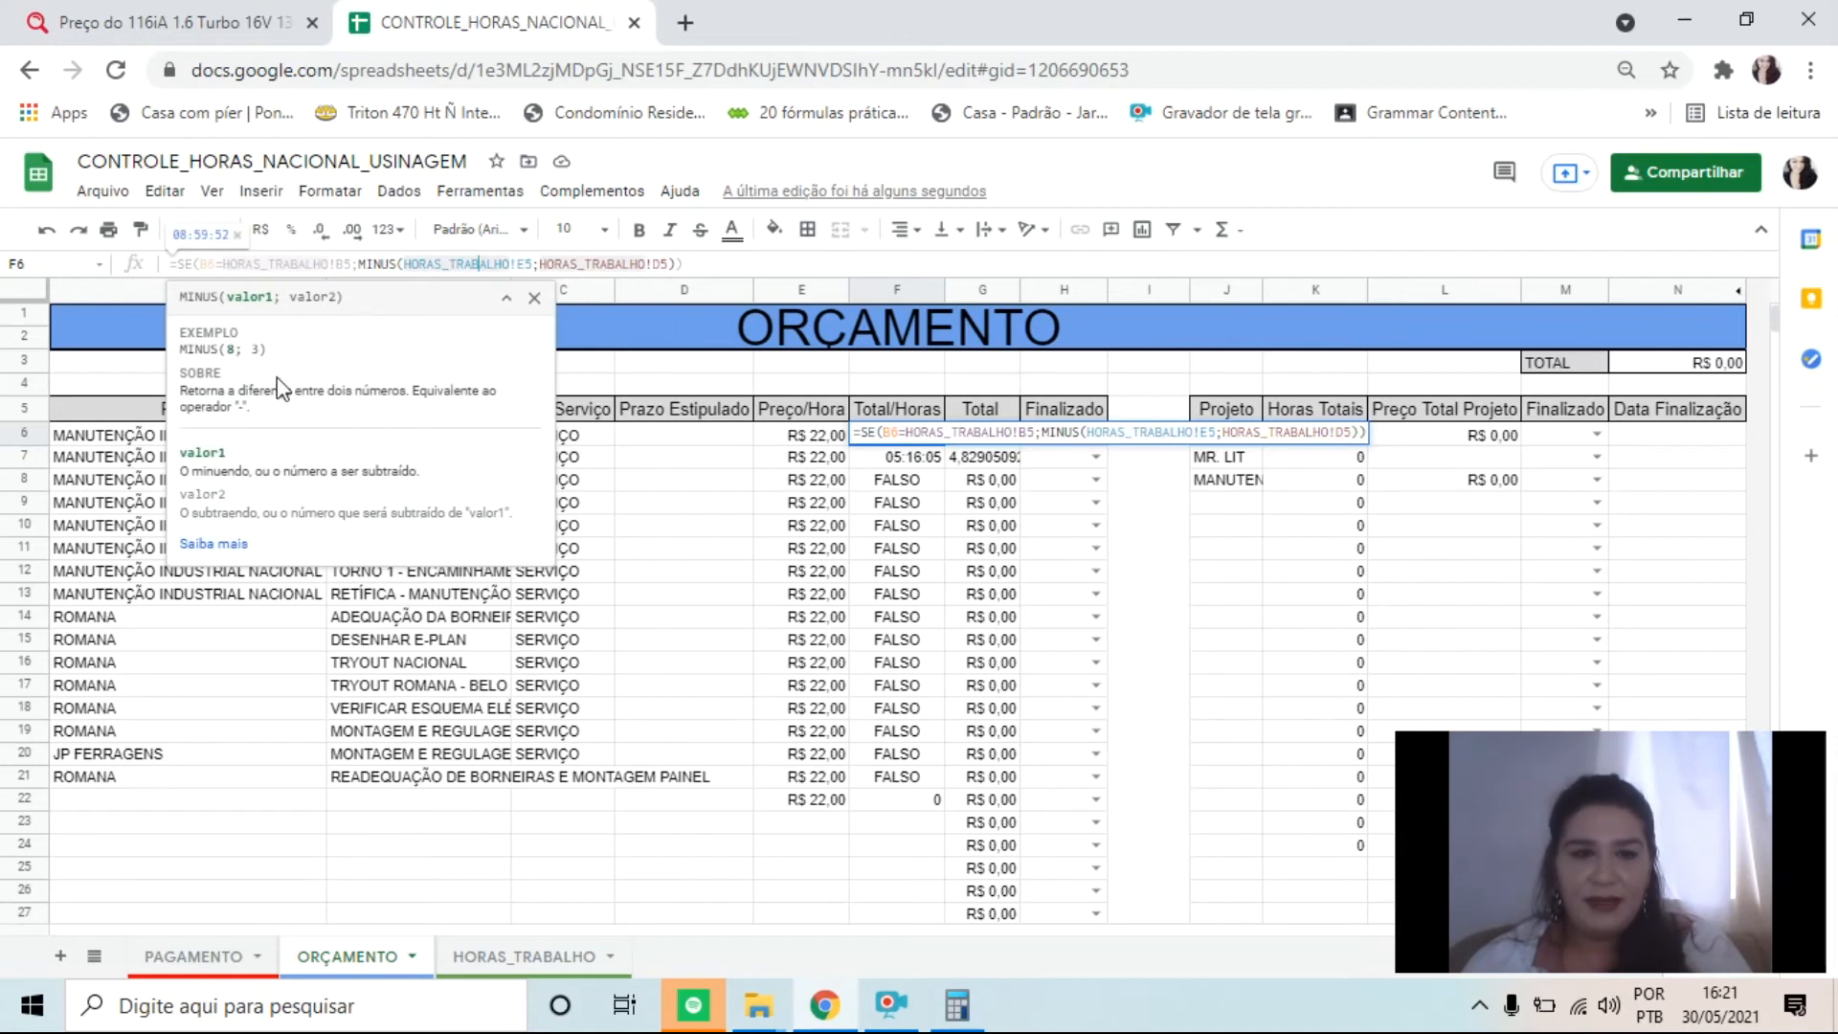
drag(437, 263, 554, 271)
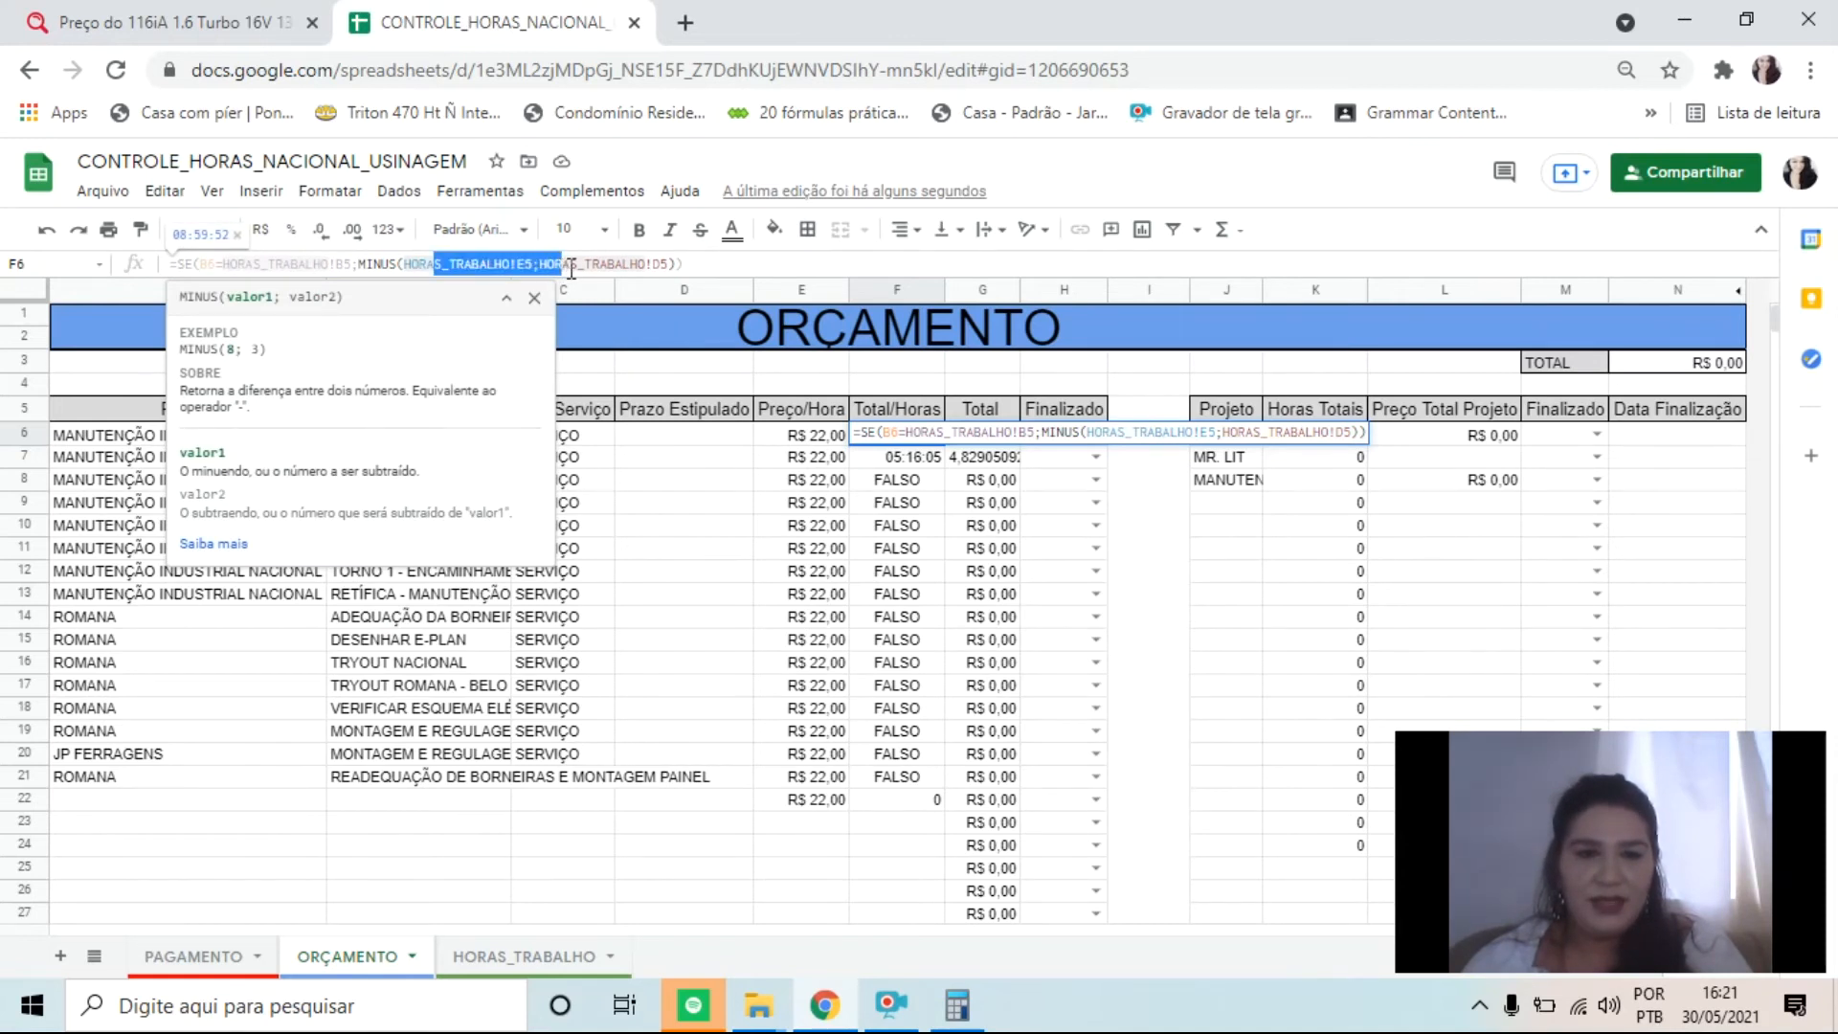
click(925, 522)
Step: Examine the Total/Horas results against the job descriptions in rows 6 to 22 of ORÇAMENTO
drag(914, 436, 416, 433)
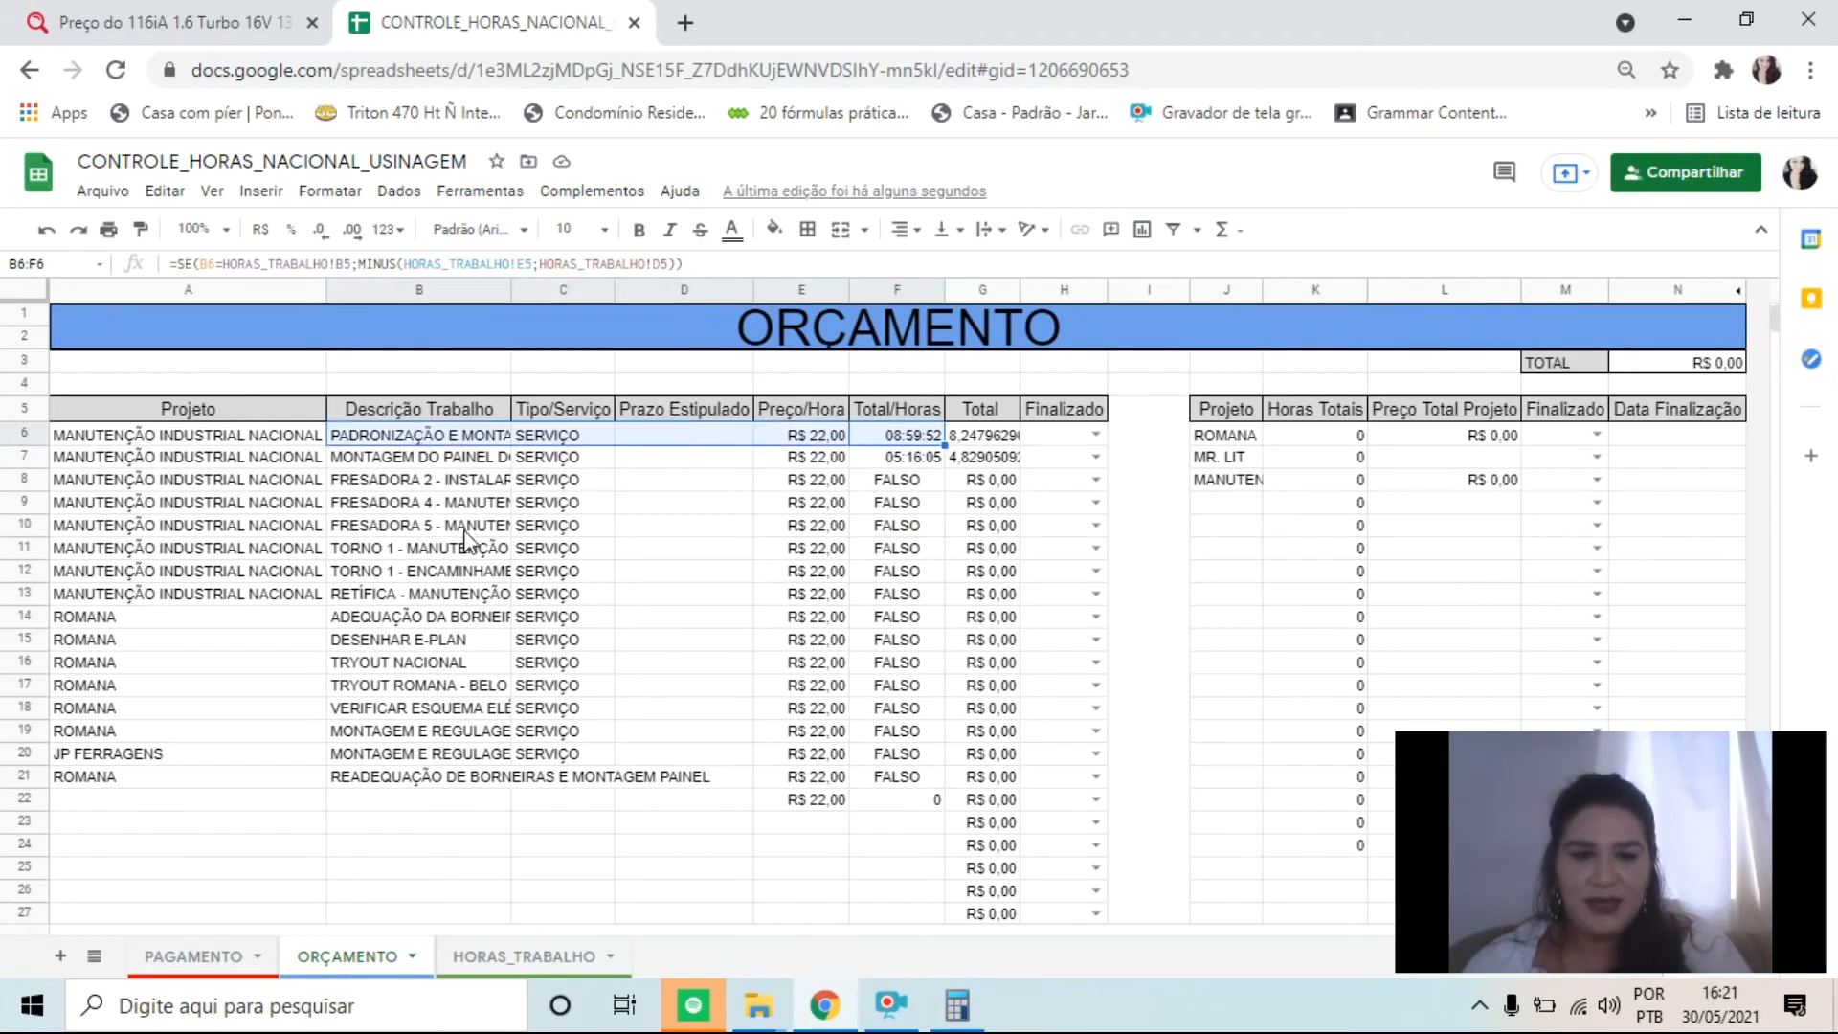
drag(405, 595, 895, 780)
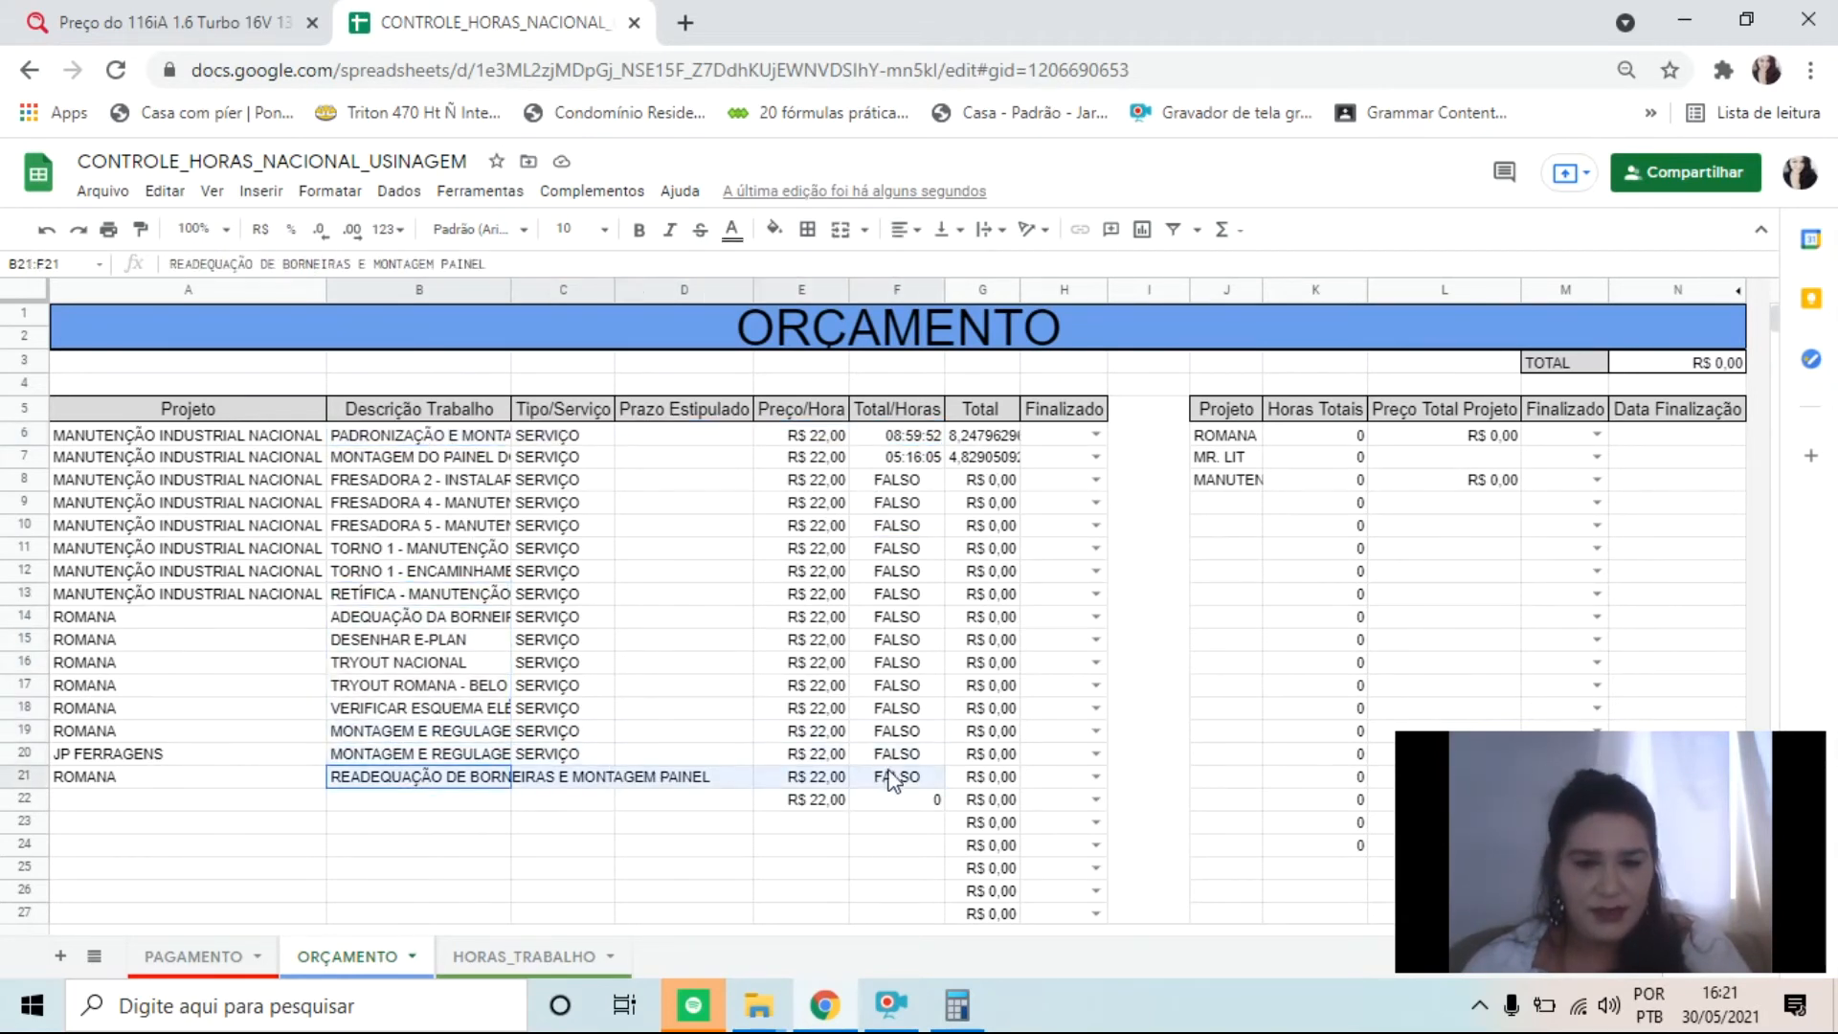
click(916, 804)
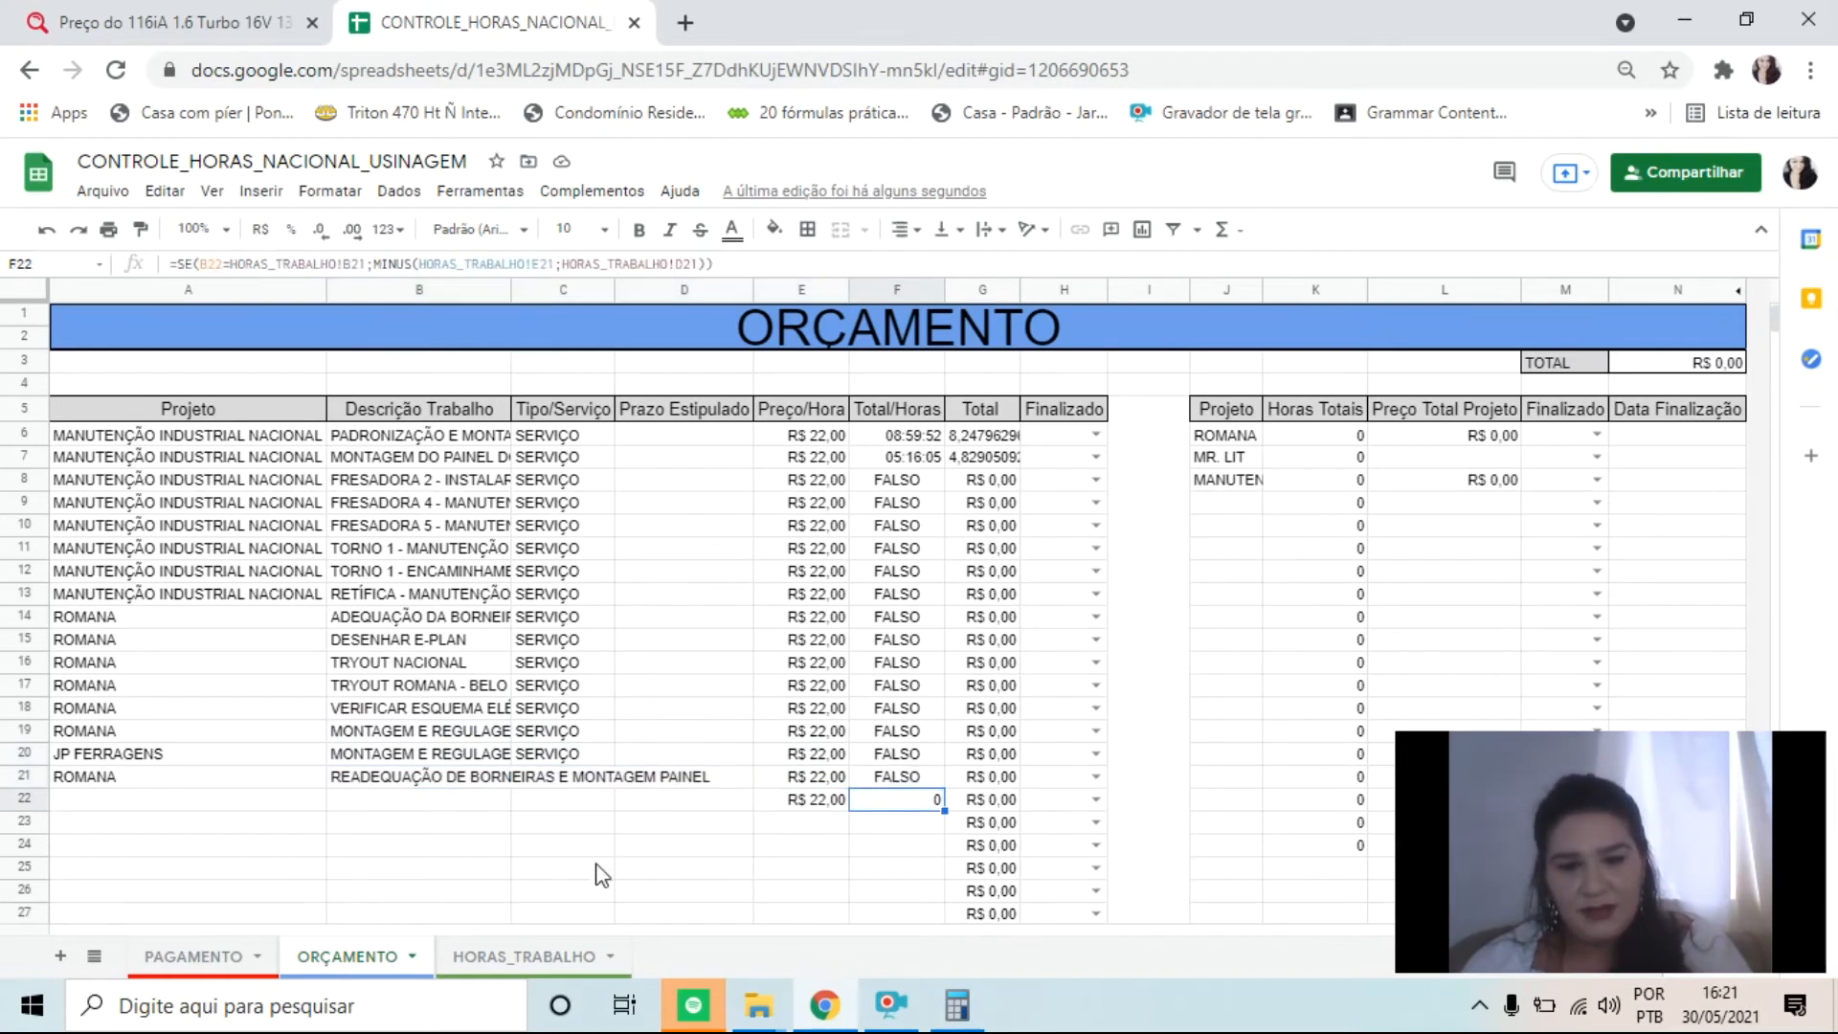
click(402, 795)
click(386, 756)
click(496, 780)
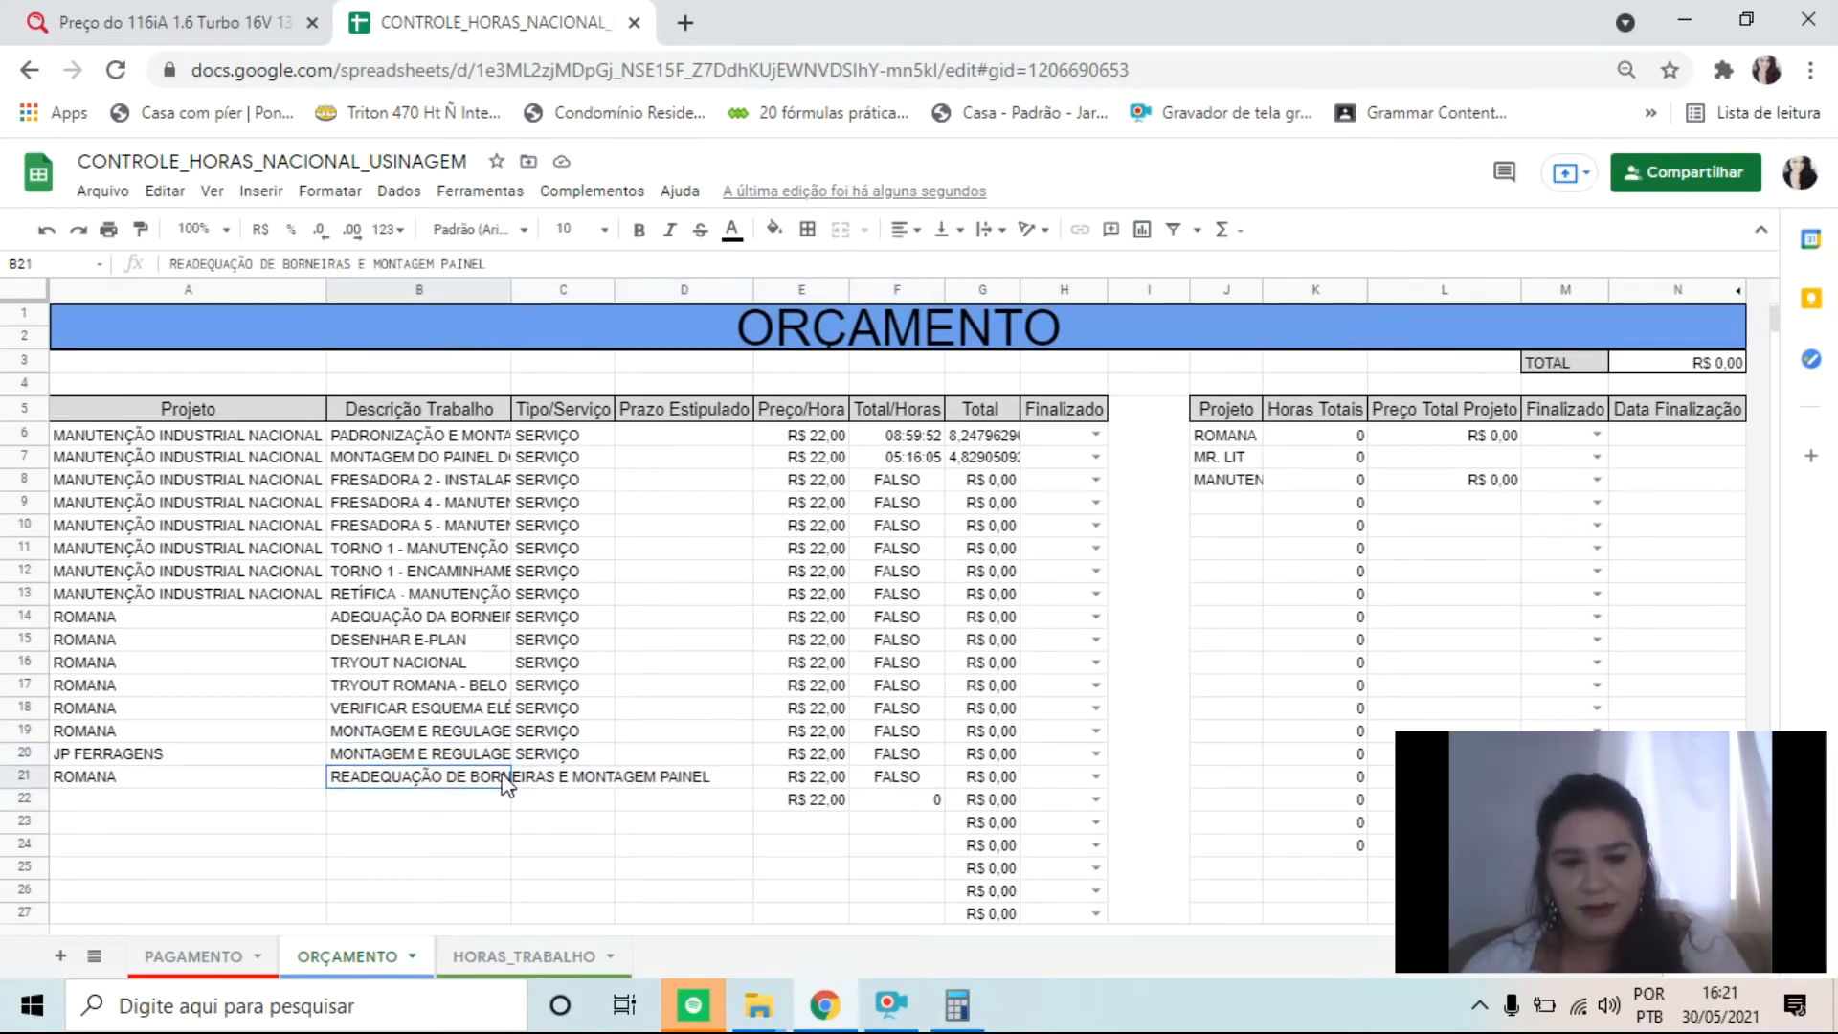
drag(916, 493, 926, 708)
click(362, 509)
drag(369, 481, 933, 488)
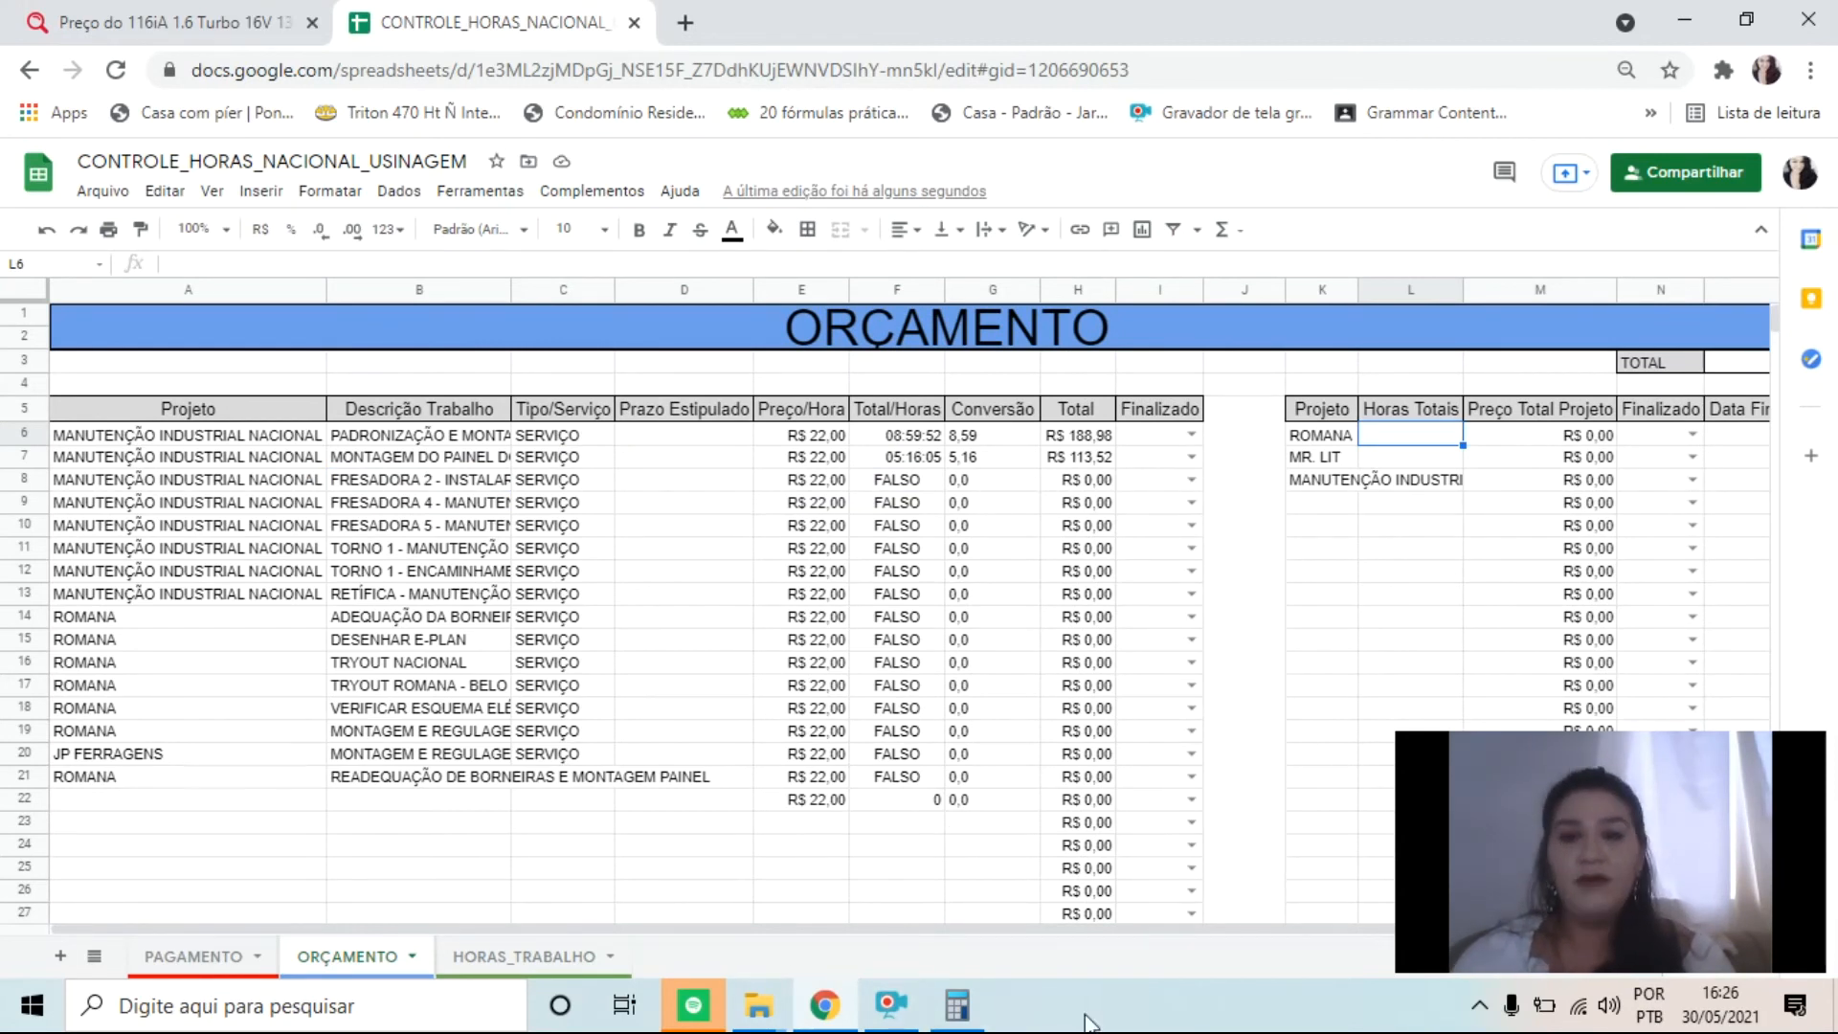
Step: Add an empty string "" after HORAS_TRABALHO!D7 inside the MINUS function in F8, and commit the formula
click(917, 485)
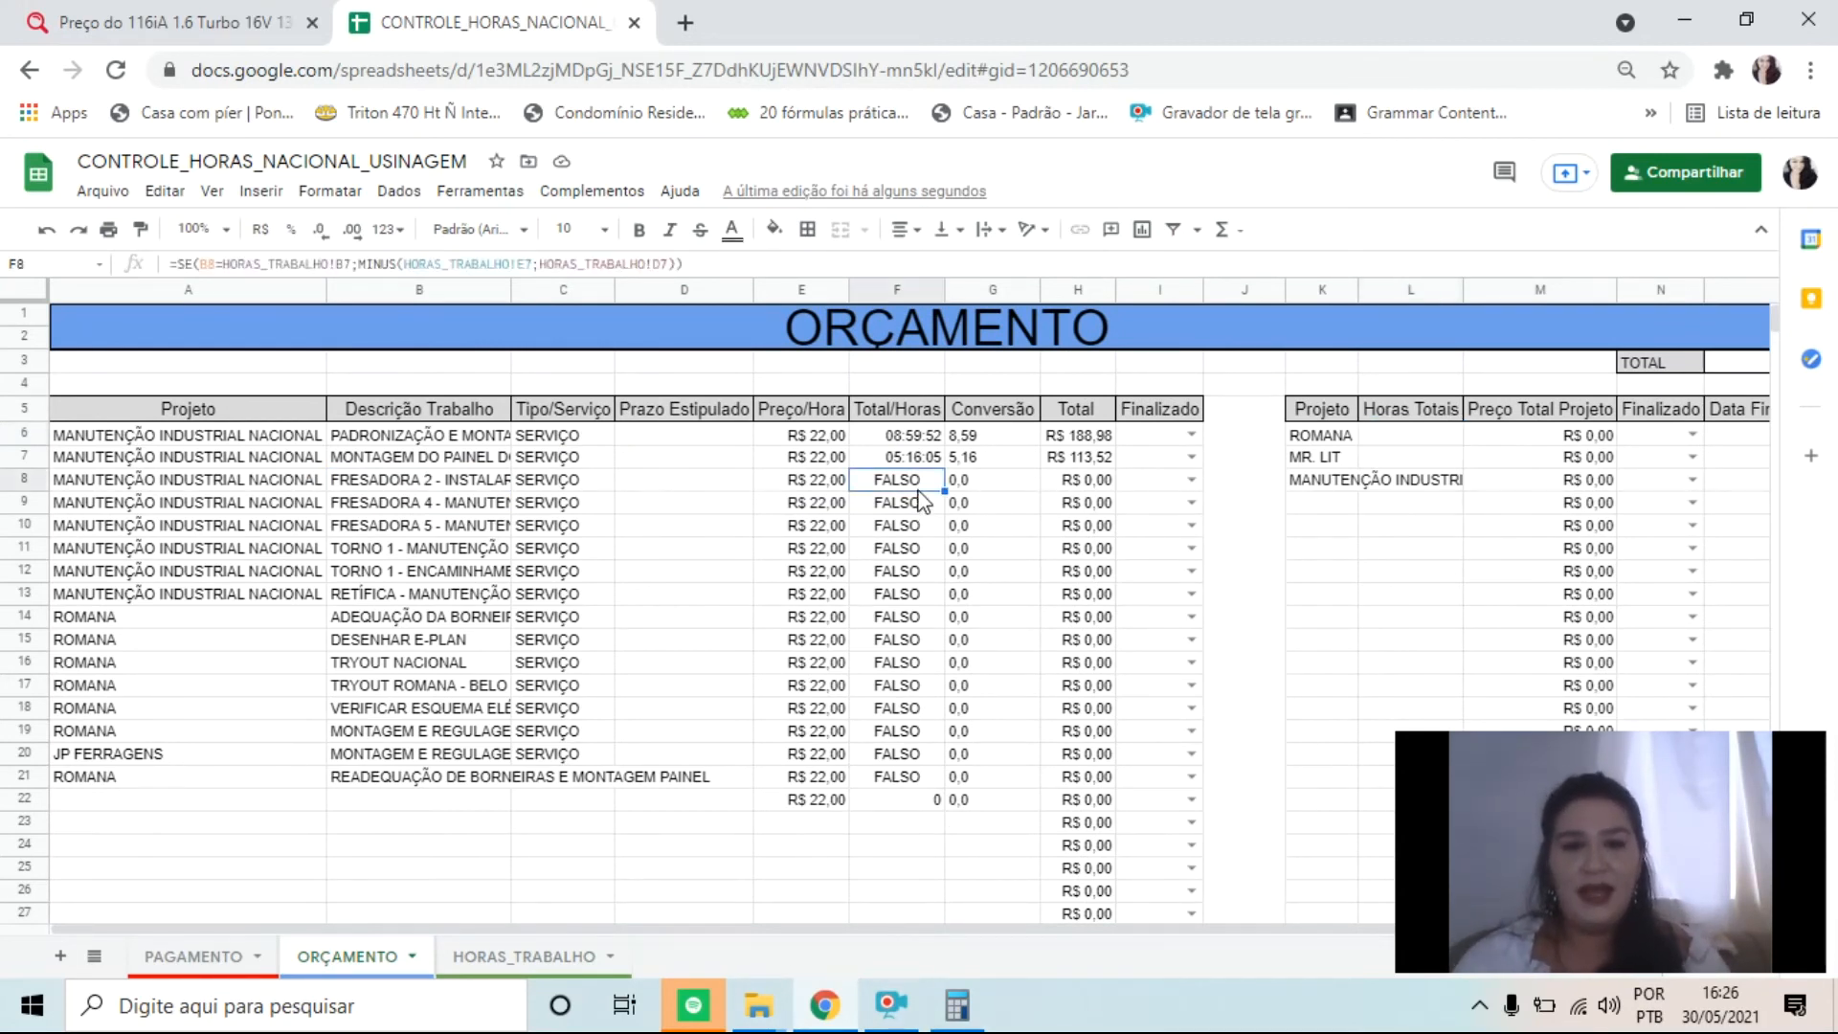
click(902, 778)
click(900, 484)
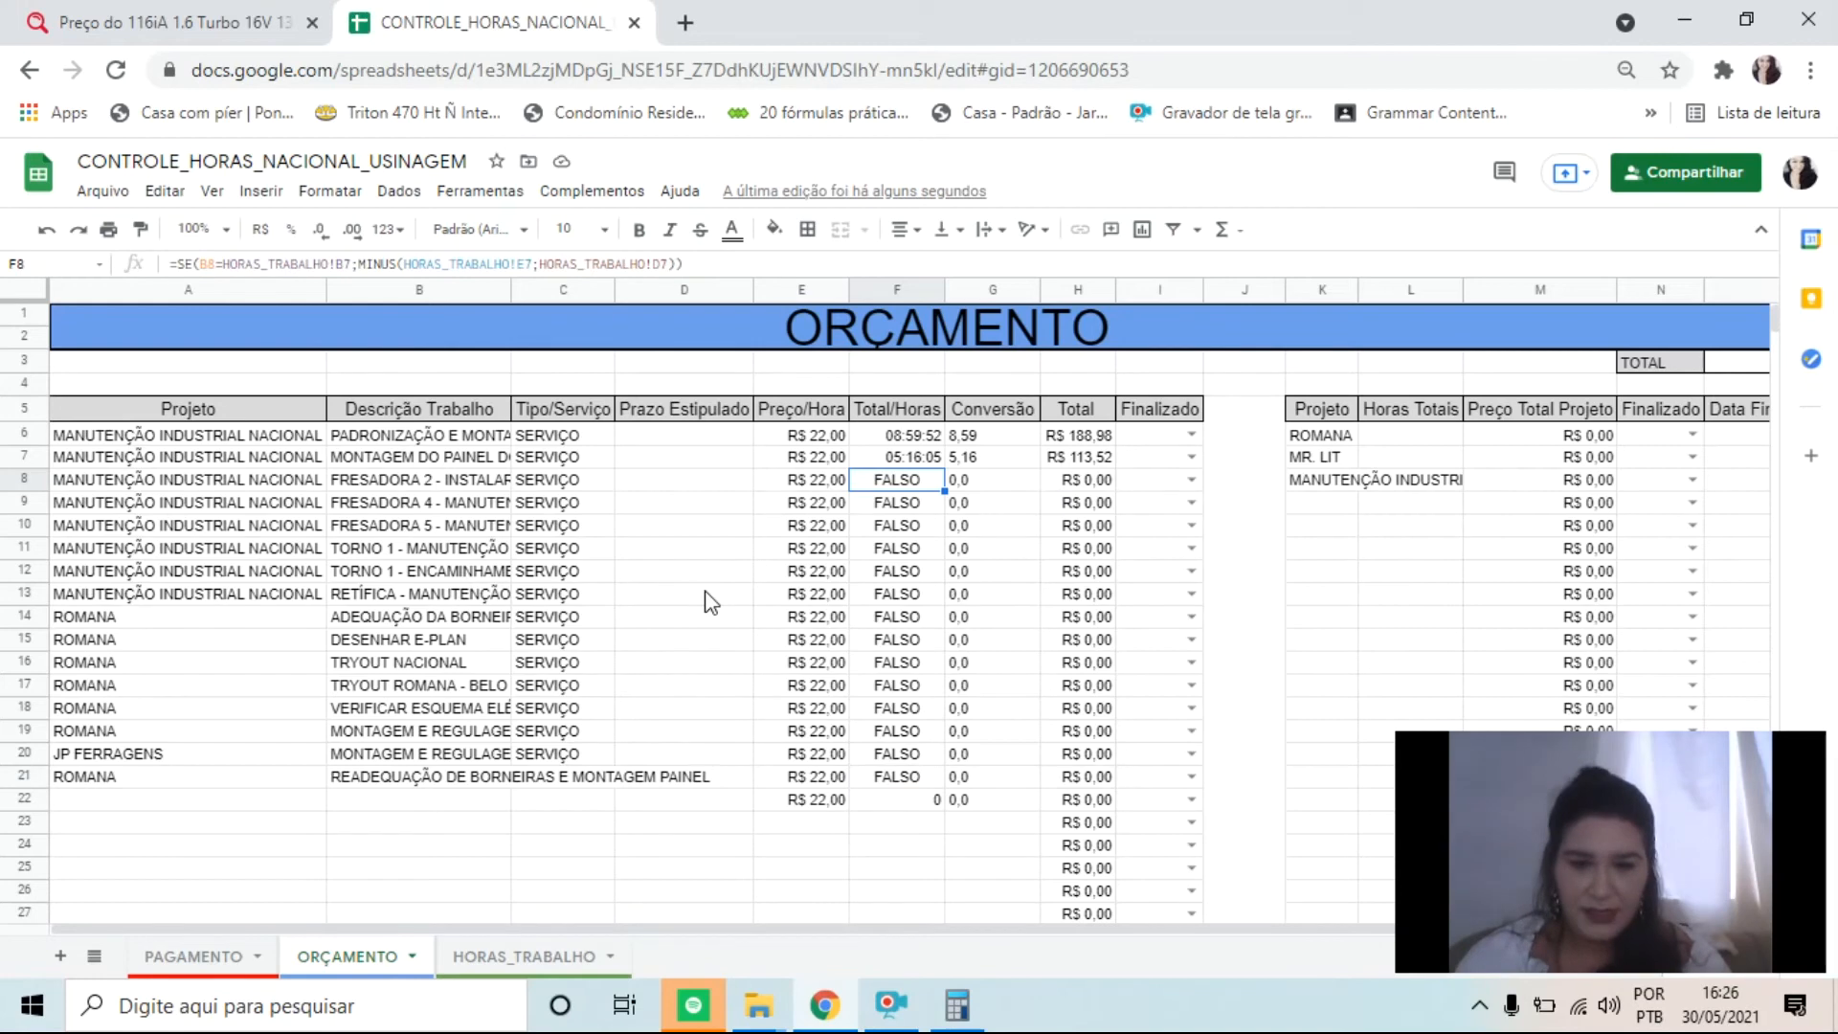
key(F2)
key(Left)
key(Left)
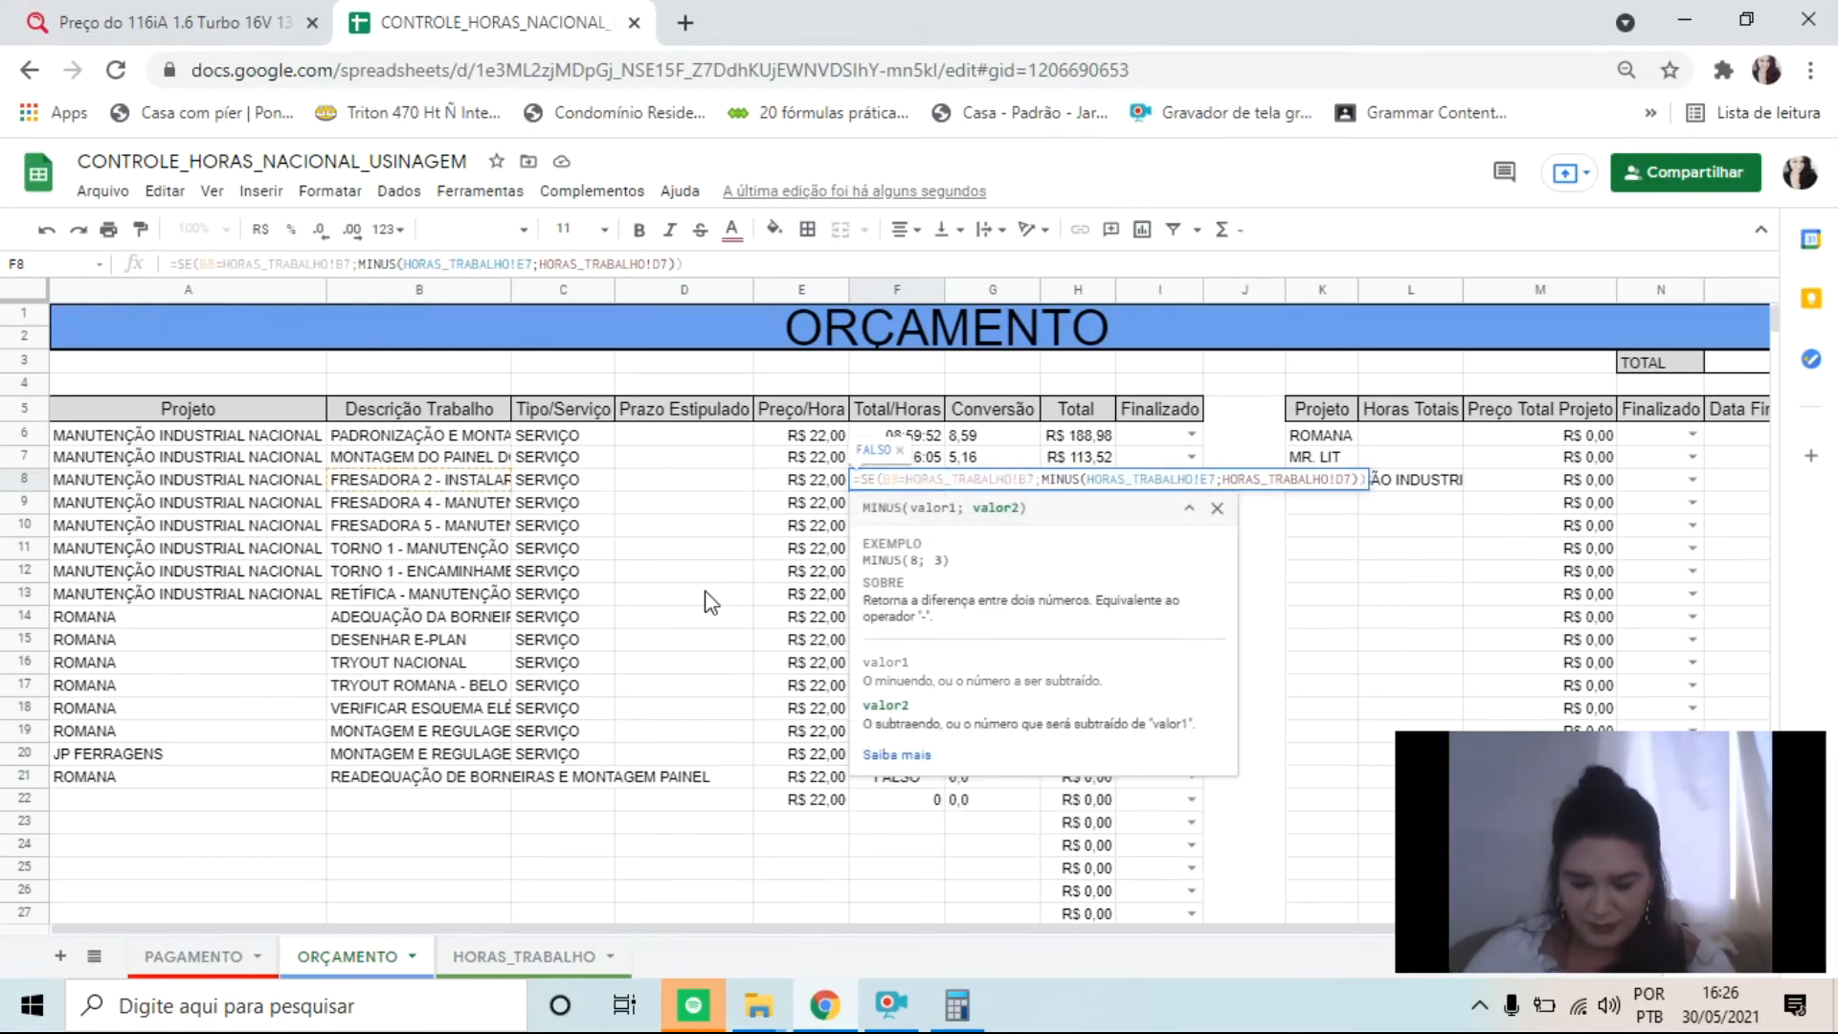
text(;)
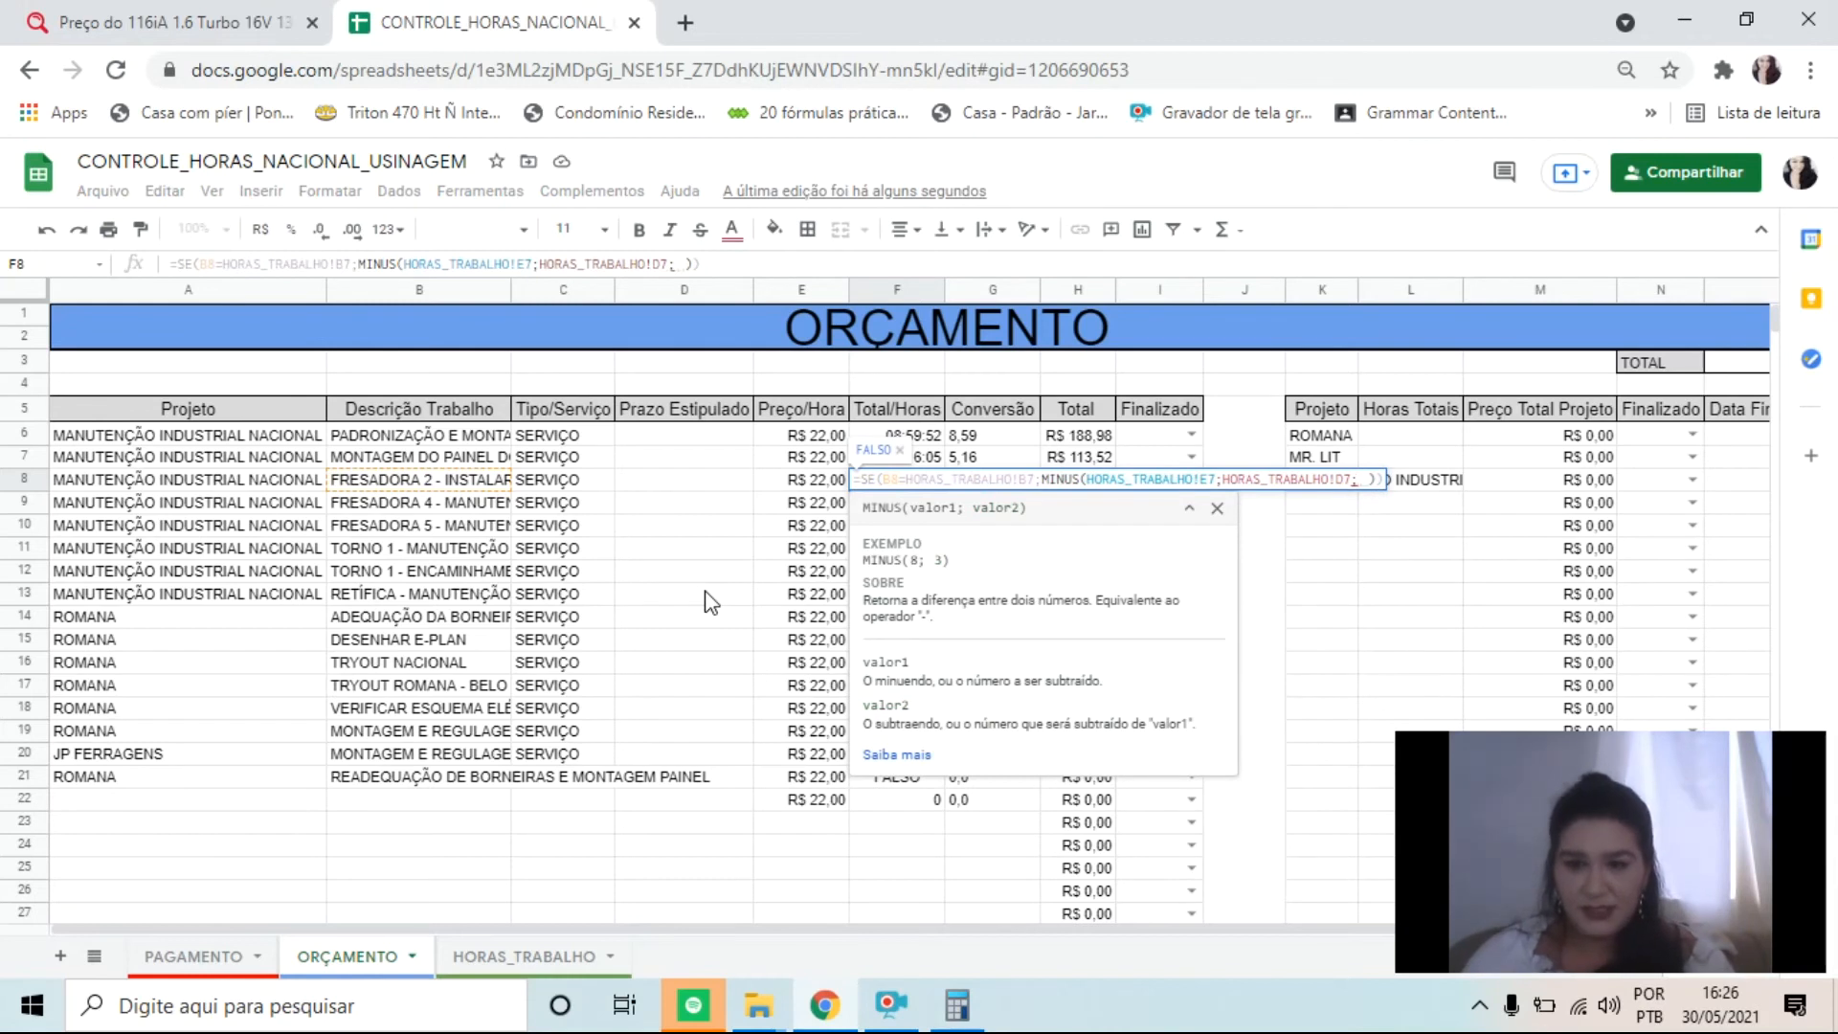
text("")
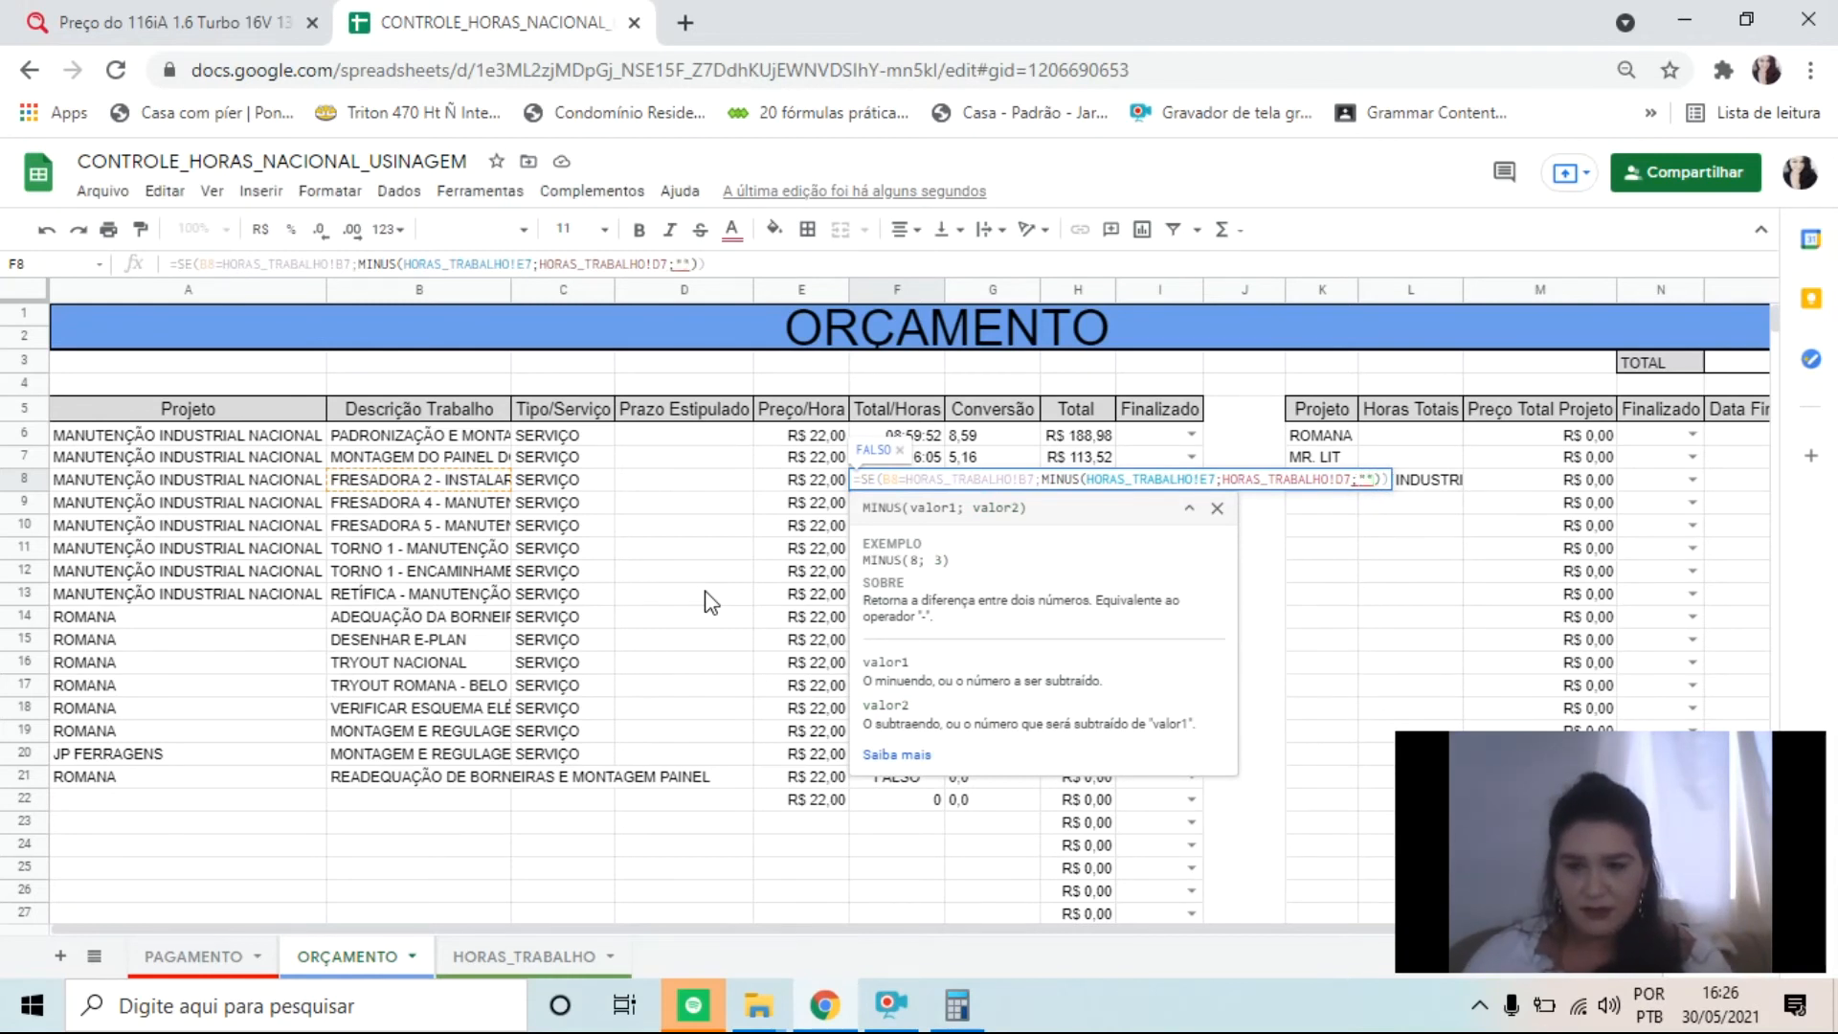
key(Return)
key(Up)
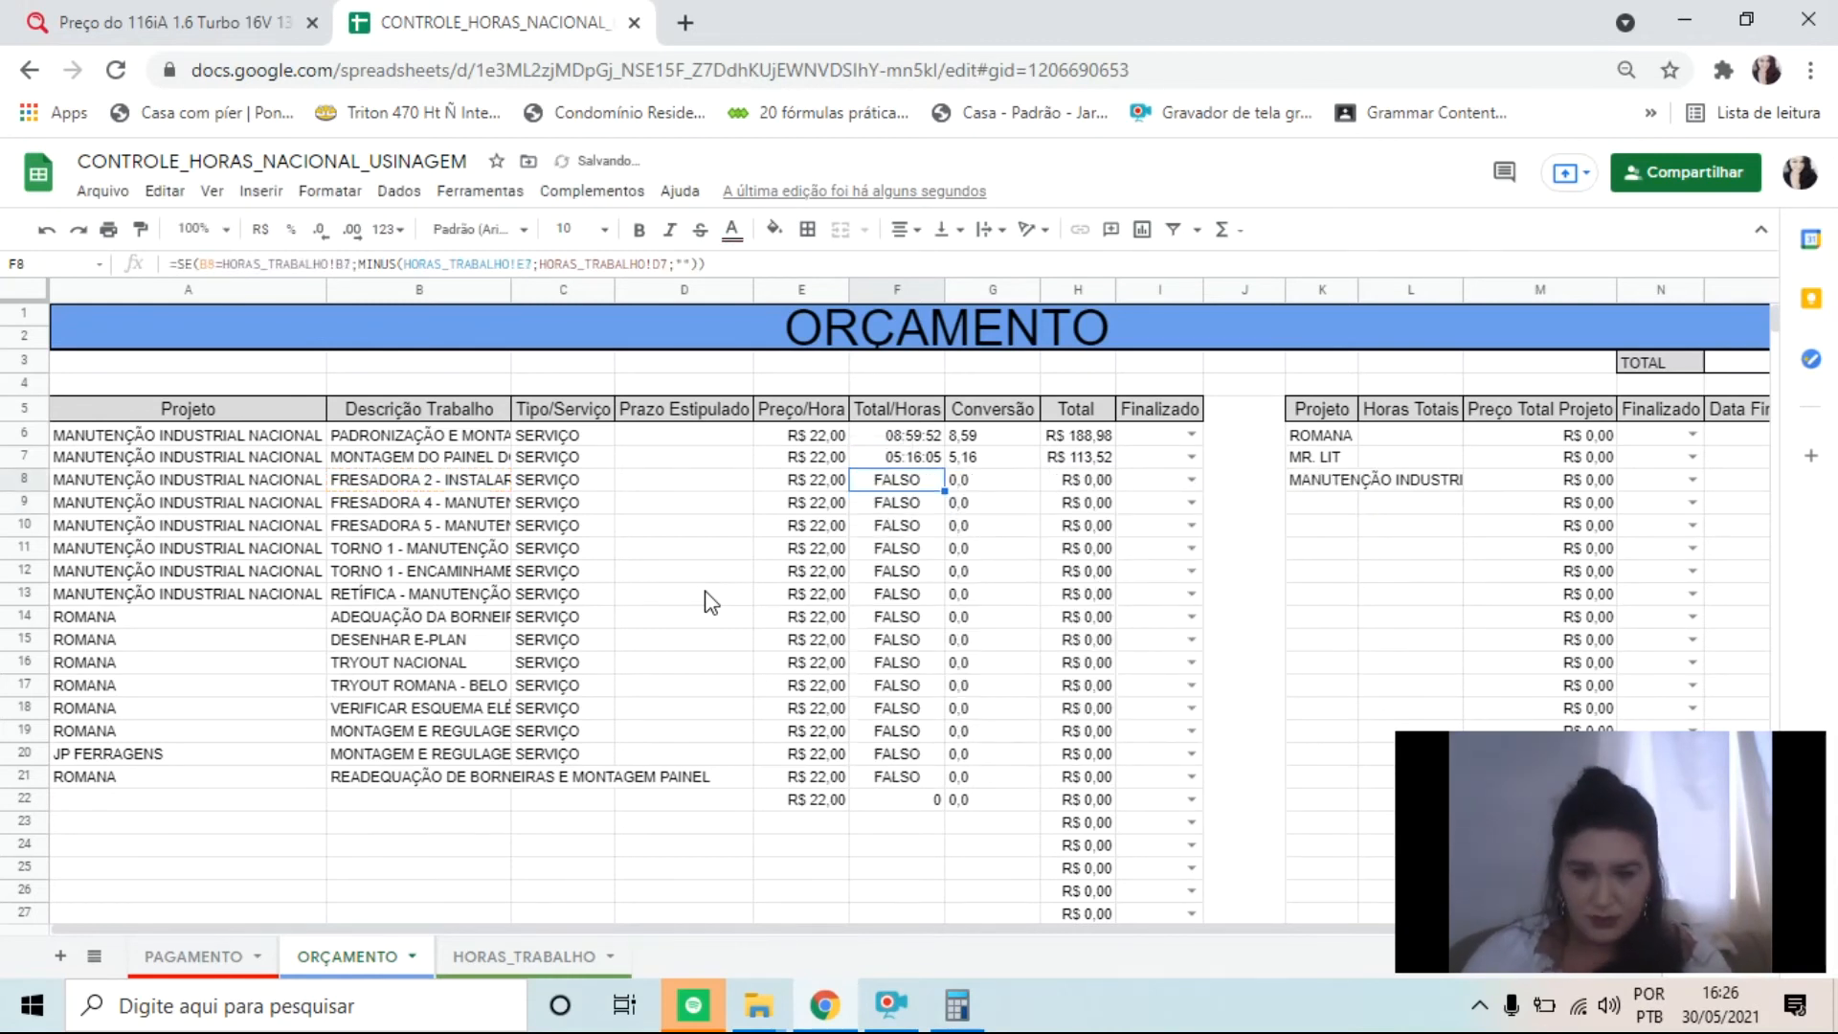
Step: Move the empty string "" out of MINUS in F8 so it becomes the false value of SE, and commit the formula
key(F1)
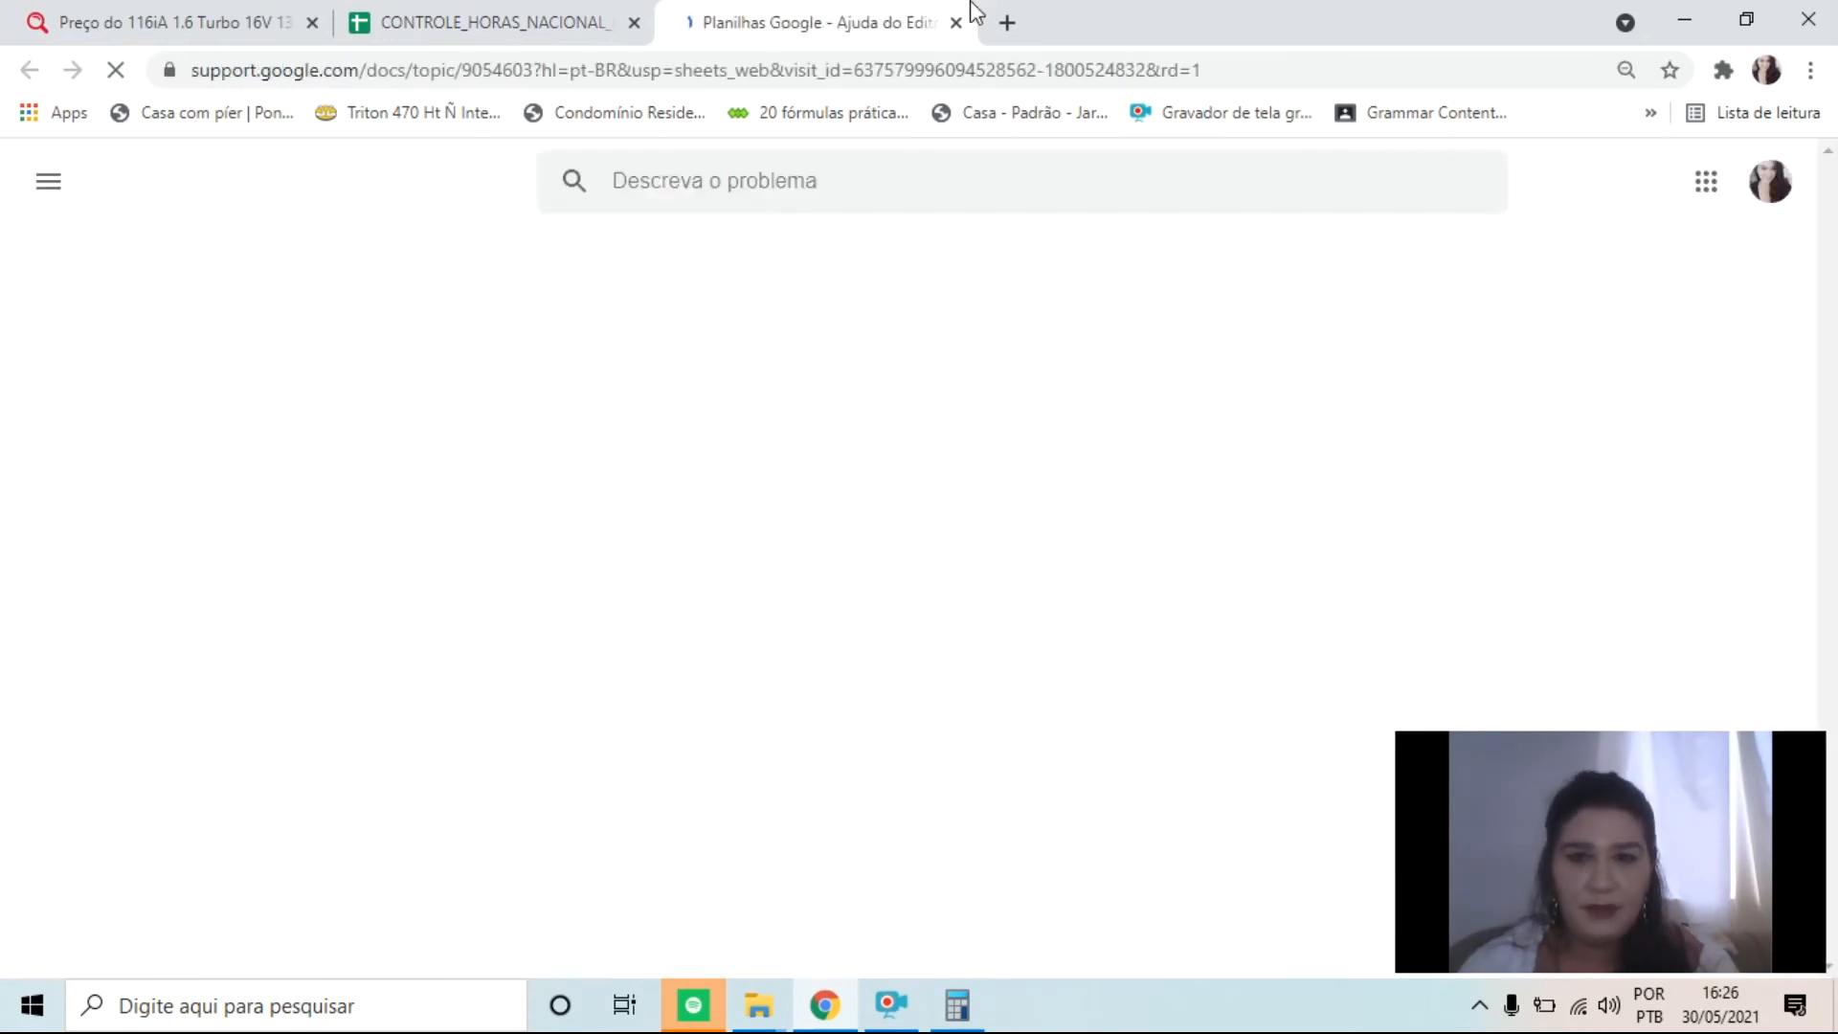
click(956, 22)
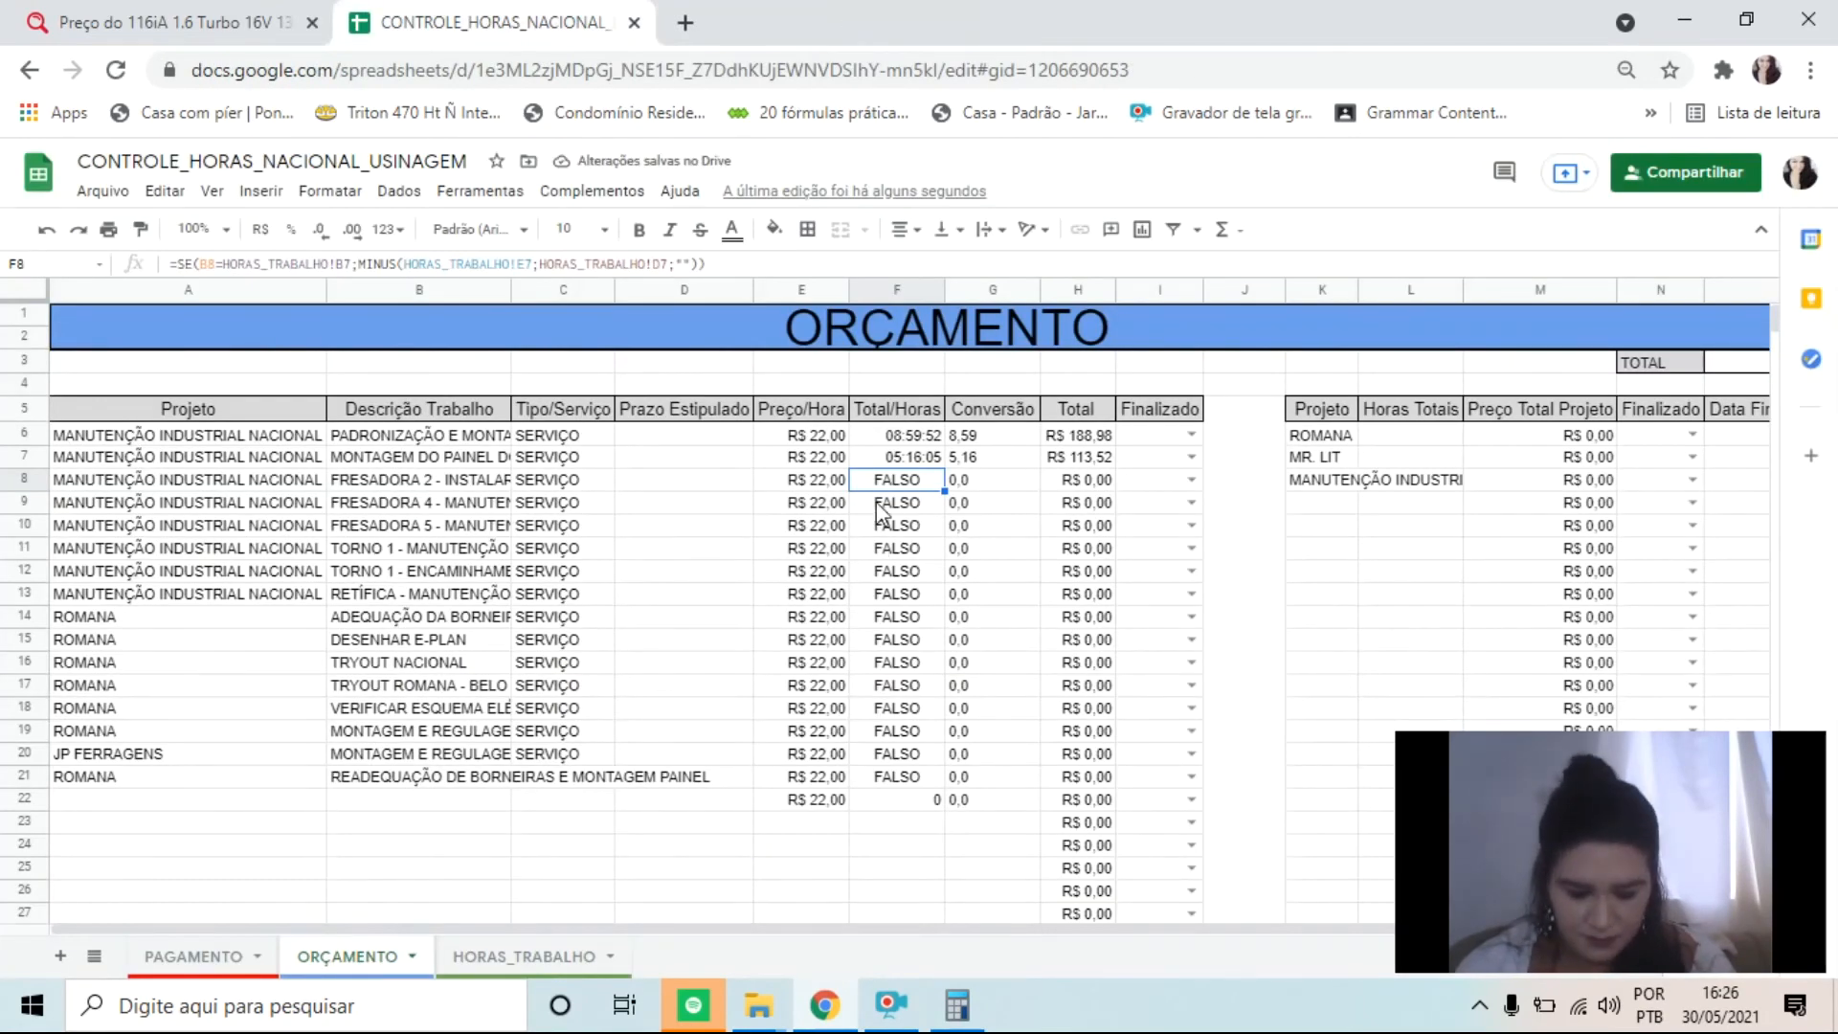
key(F2)
click(1360, 479)
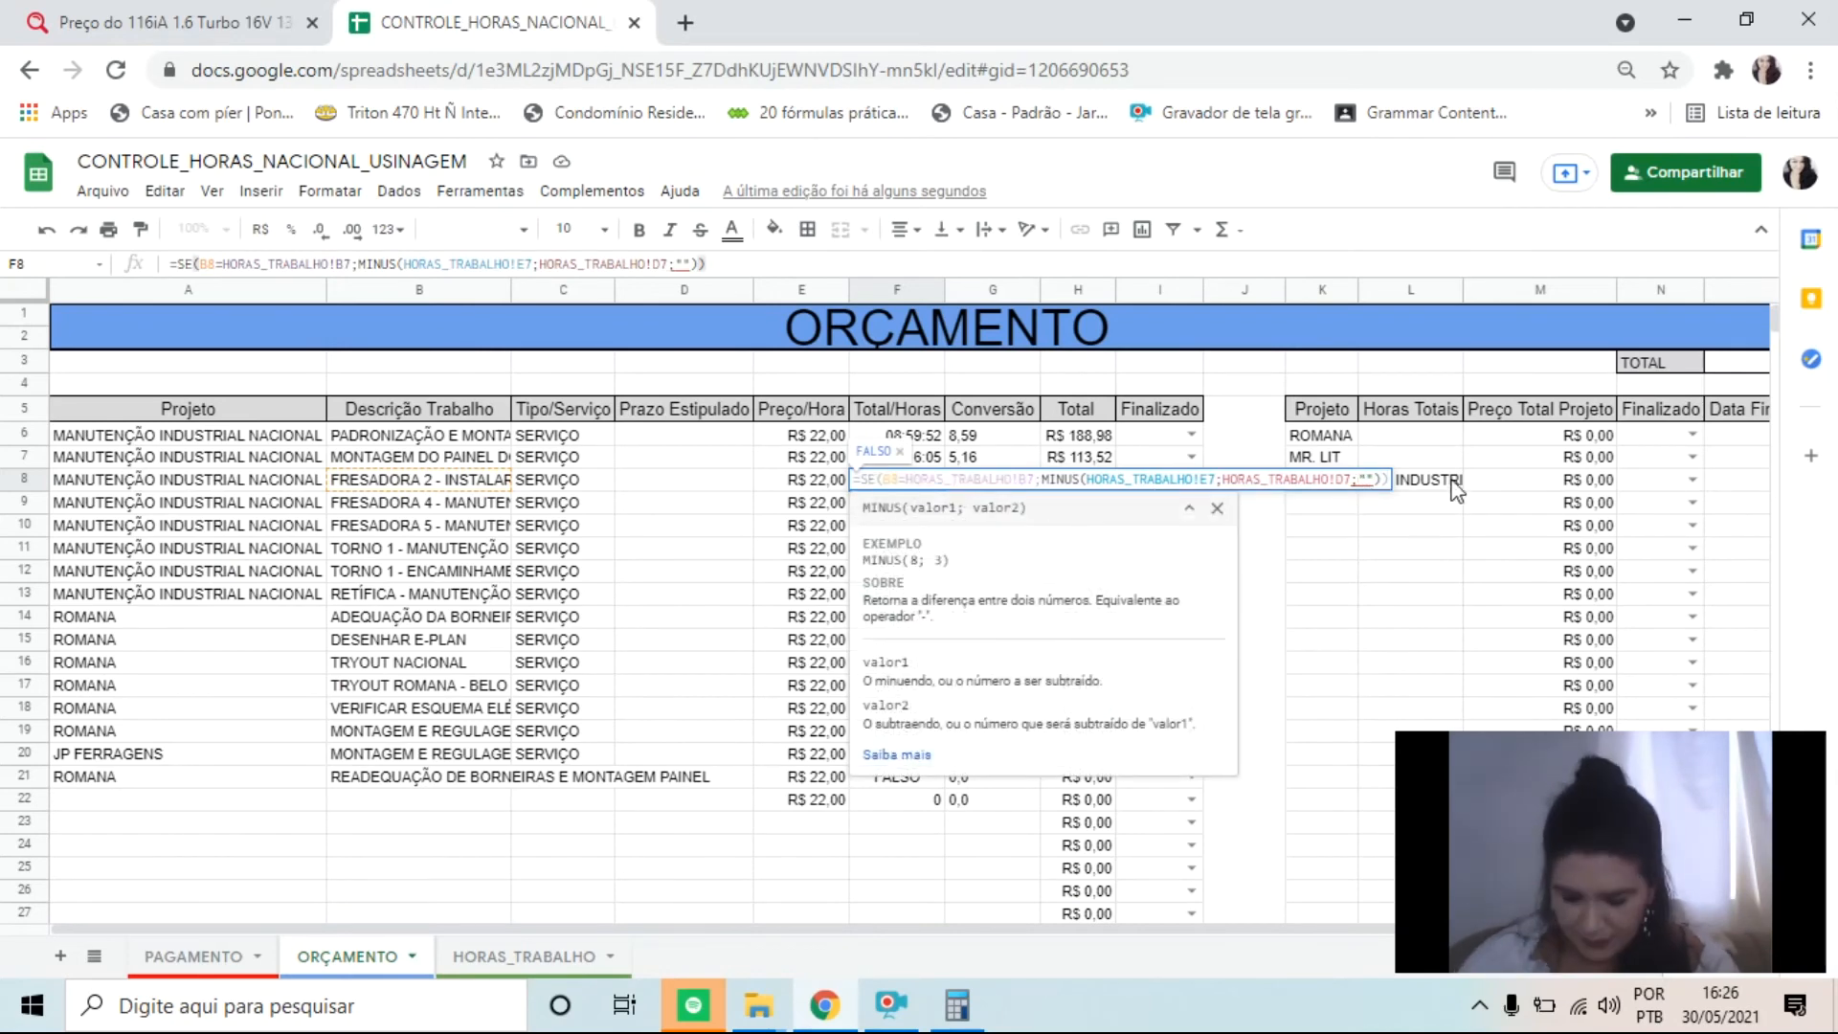
key(BackSpace)
key(BackSpace)
key(BackSpace)
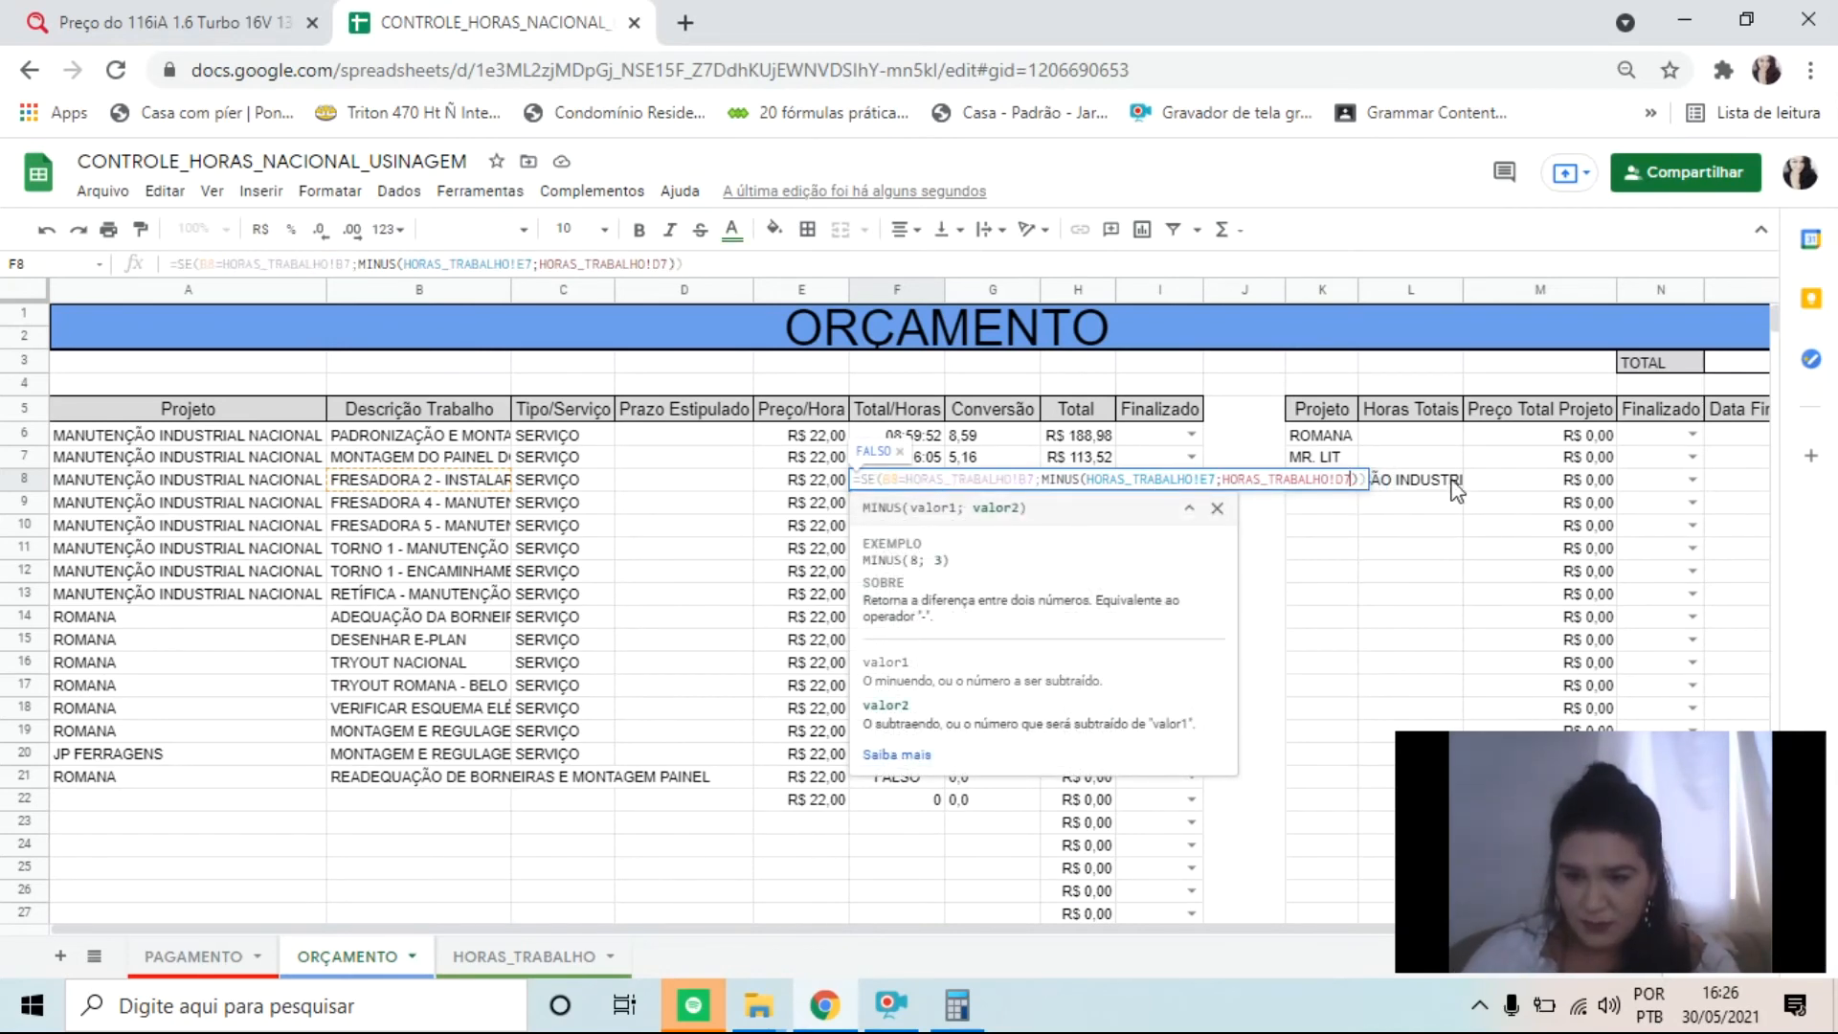
key(Right)
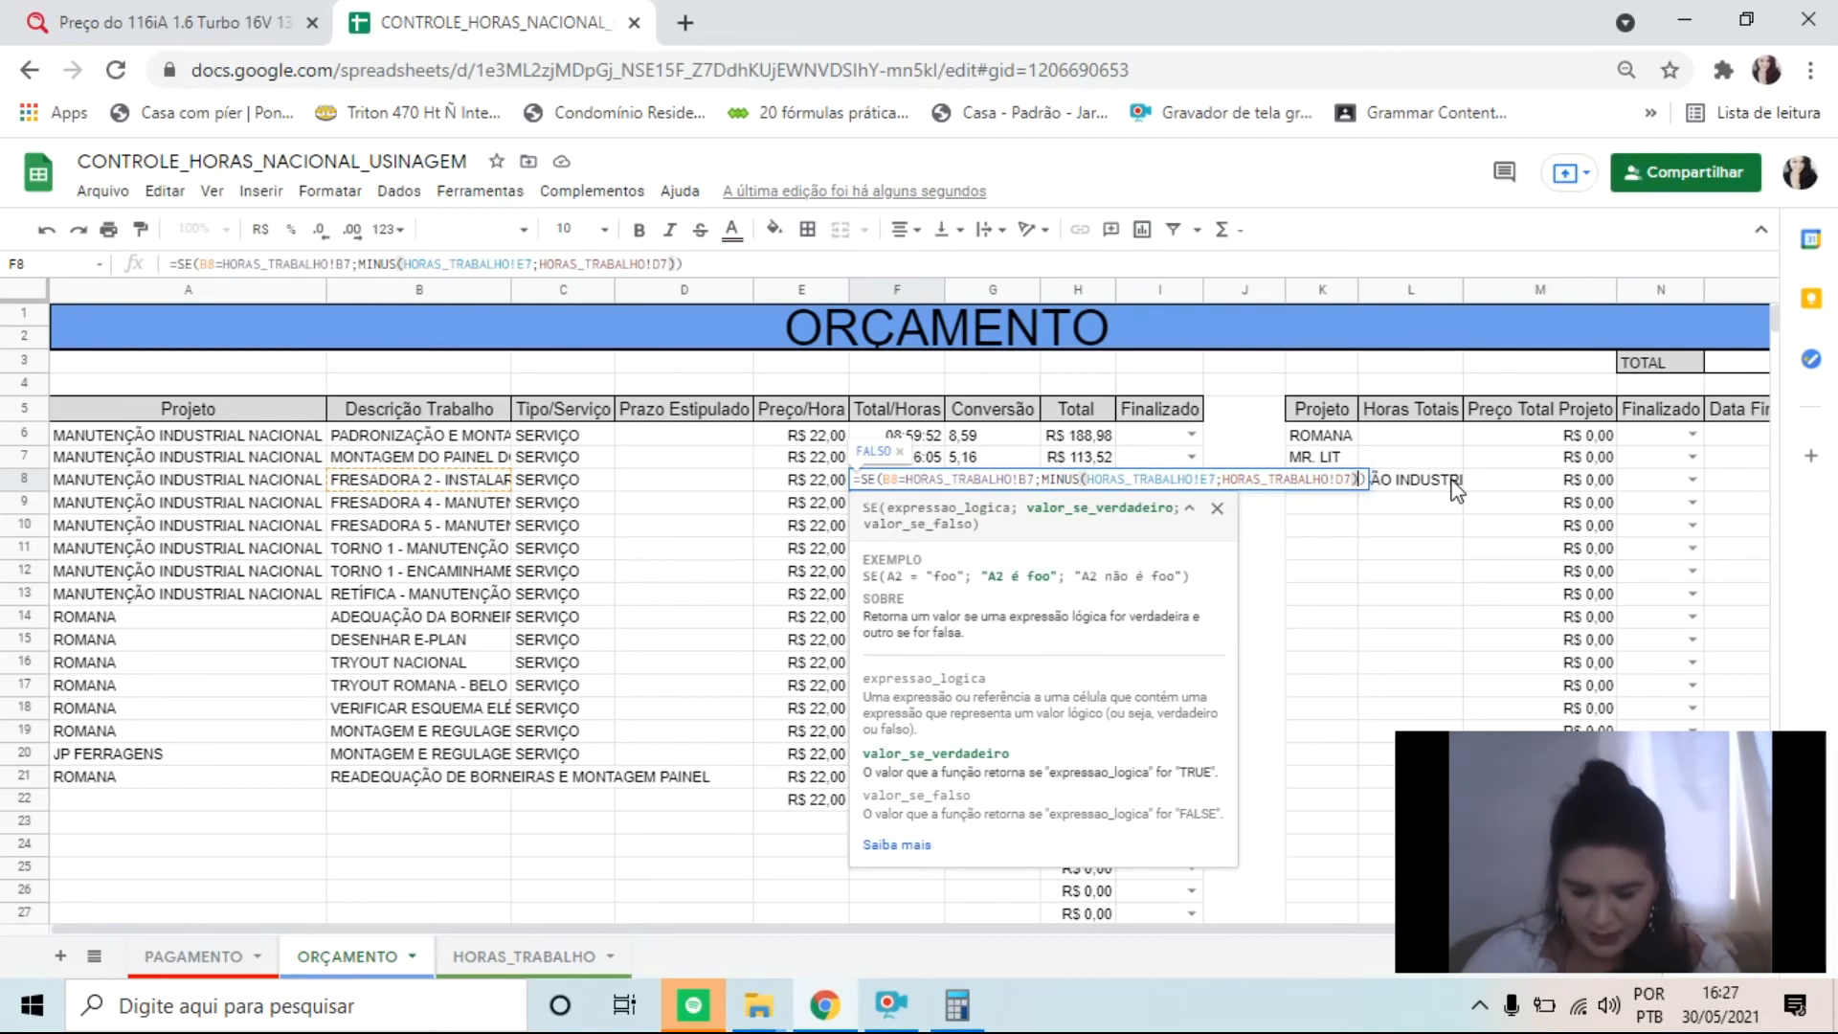
text(;"")
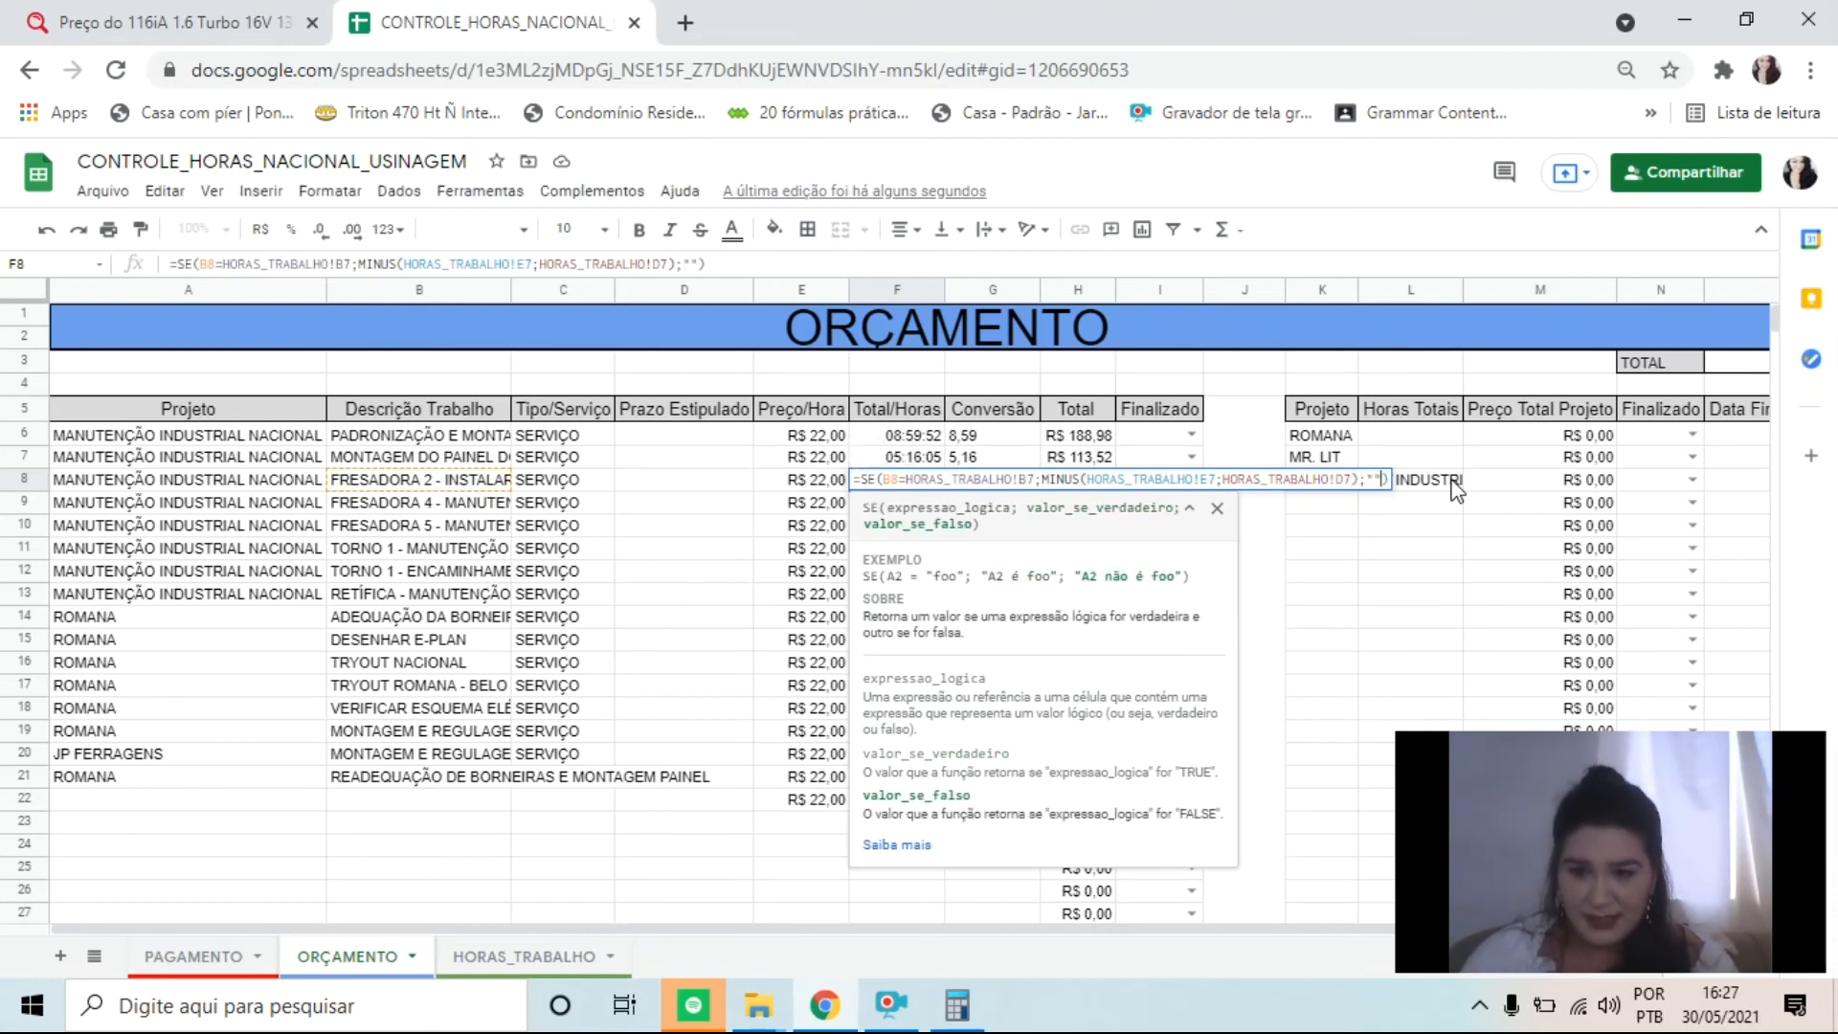
key(Return)
Step: Review the SE condition, the MINUS arguments and the empty-string false value in the F8 formula, without changing it
key(F2)
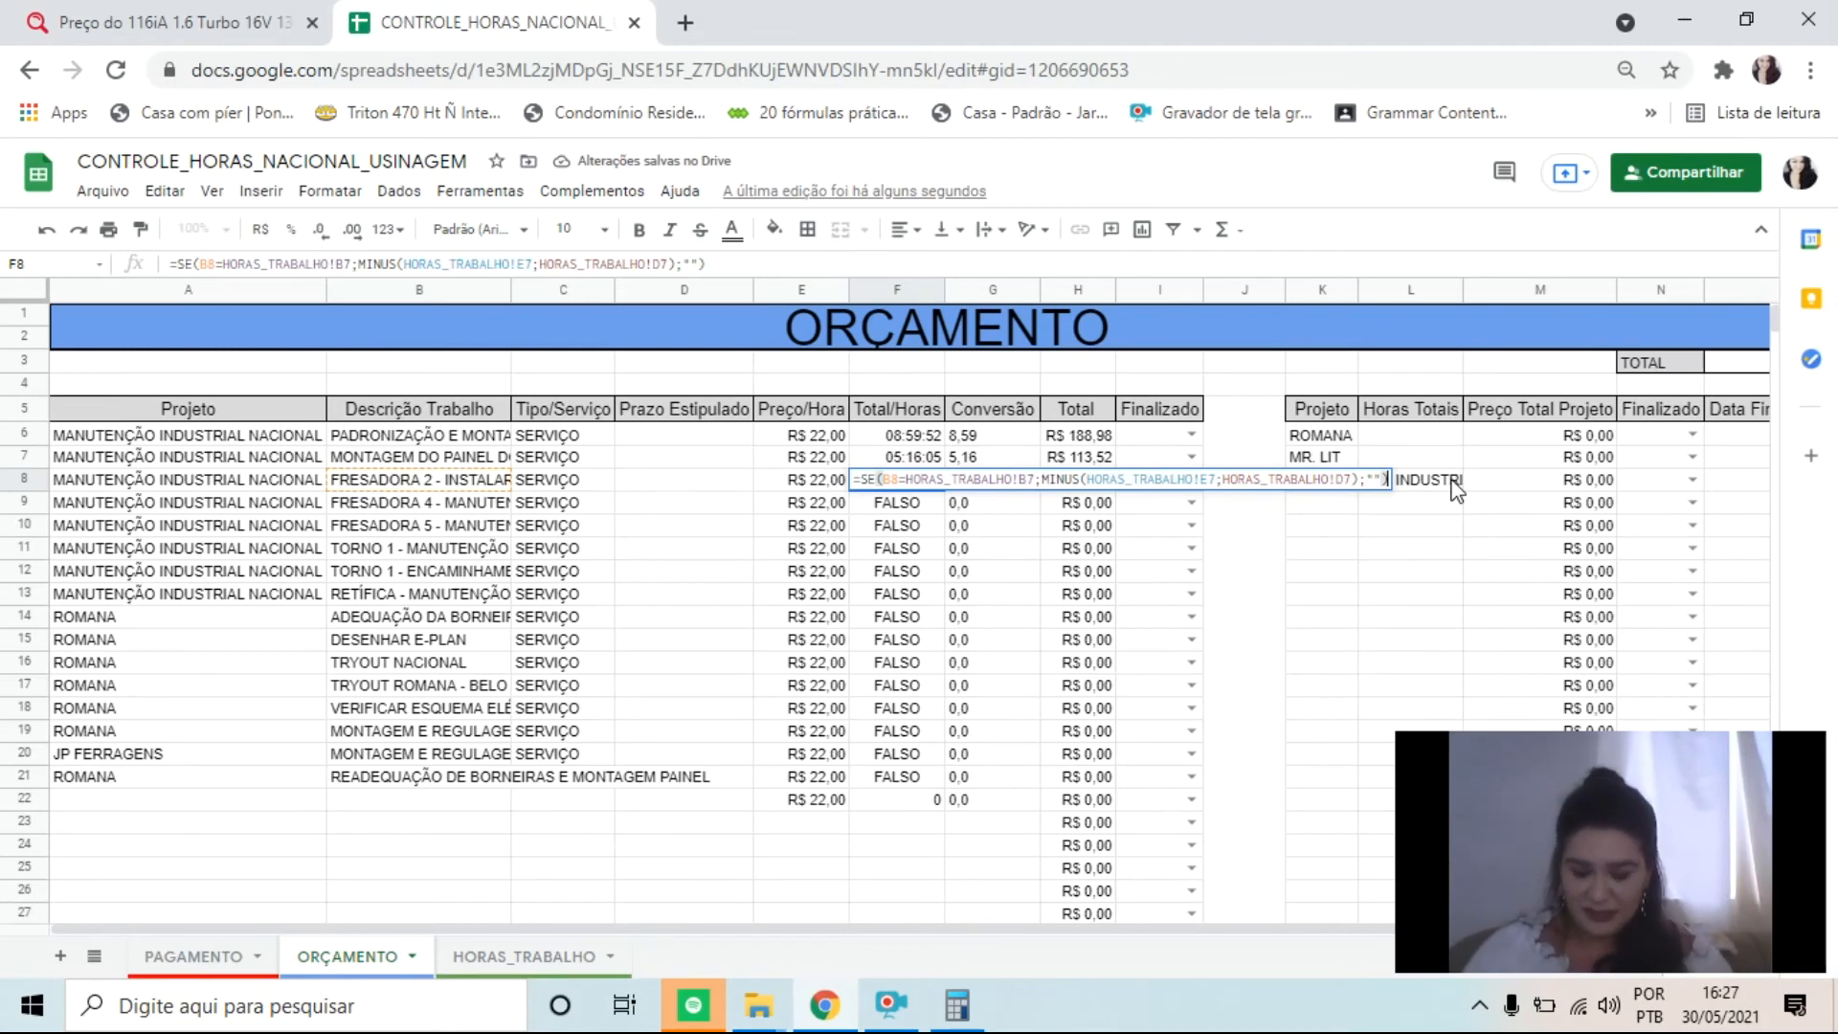
key(Left)
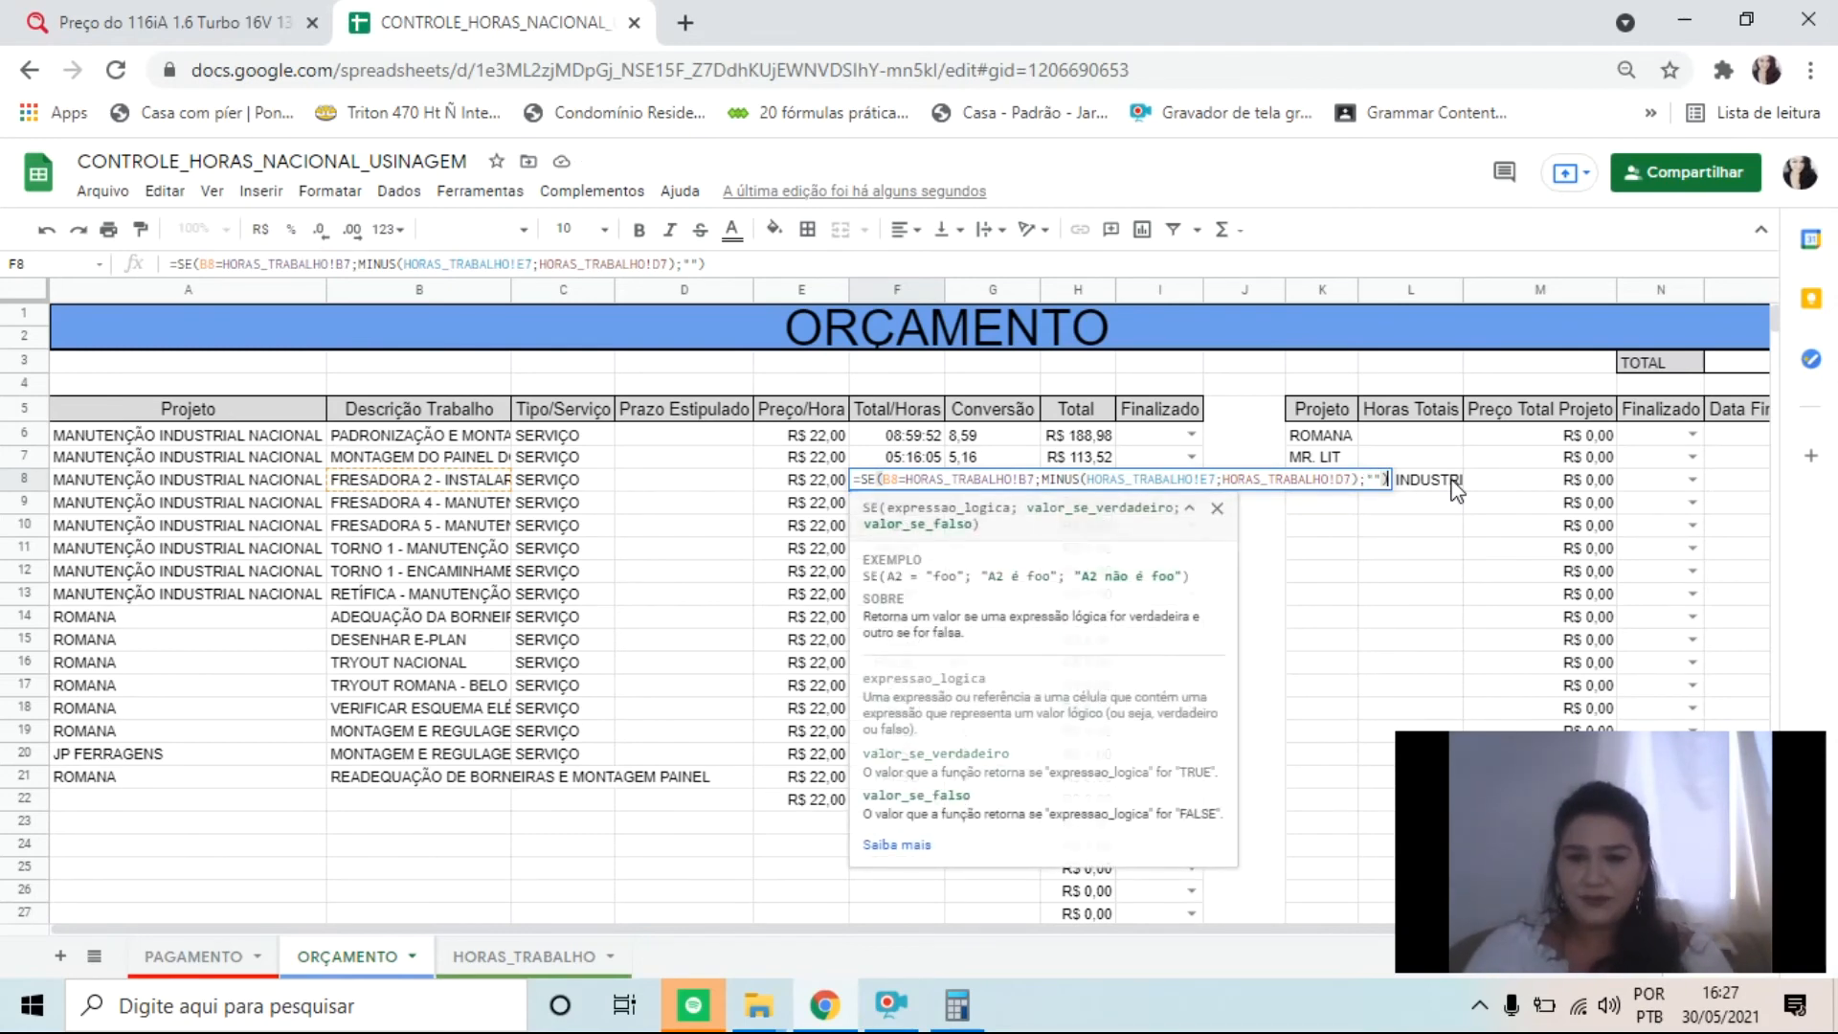
key(Left)
key(Left)
key(Left)
key(Left)
key(Left)
key(Left)
key(Left)
key(Left)
key(Left)
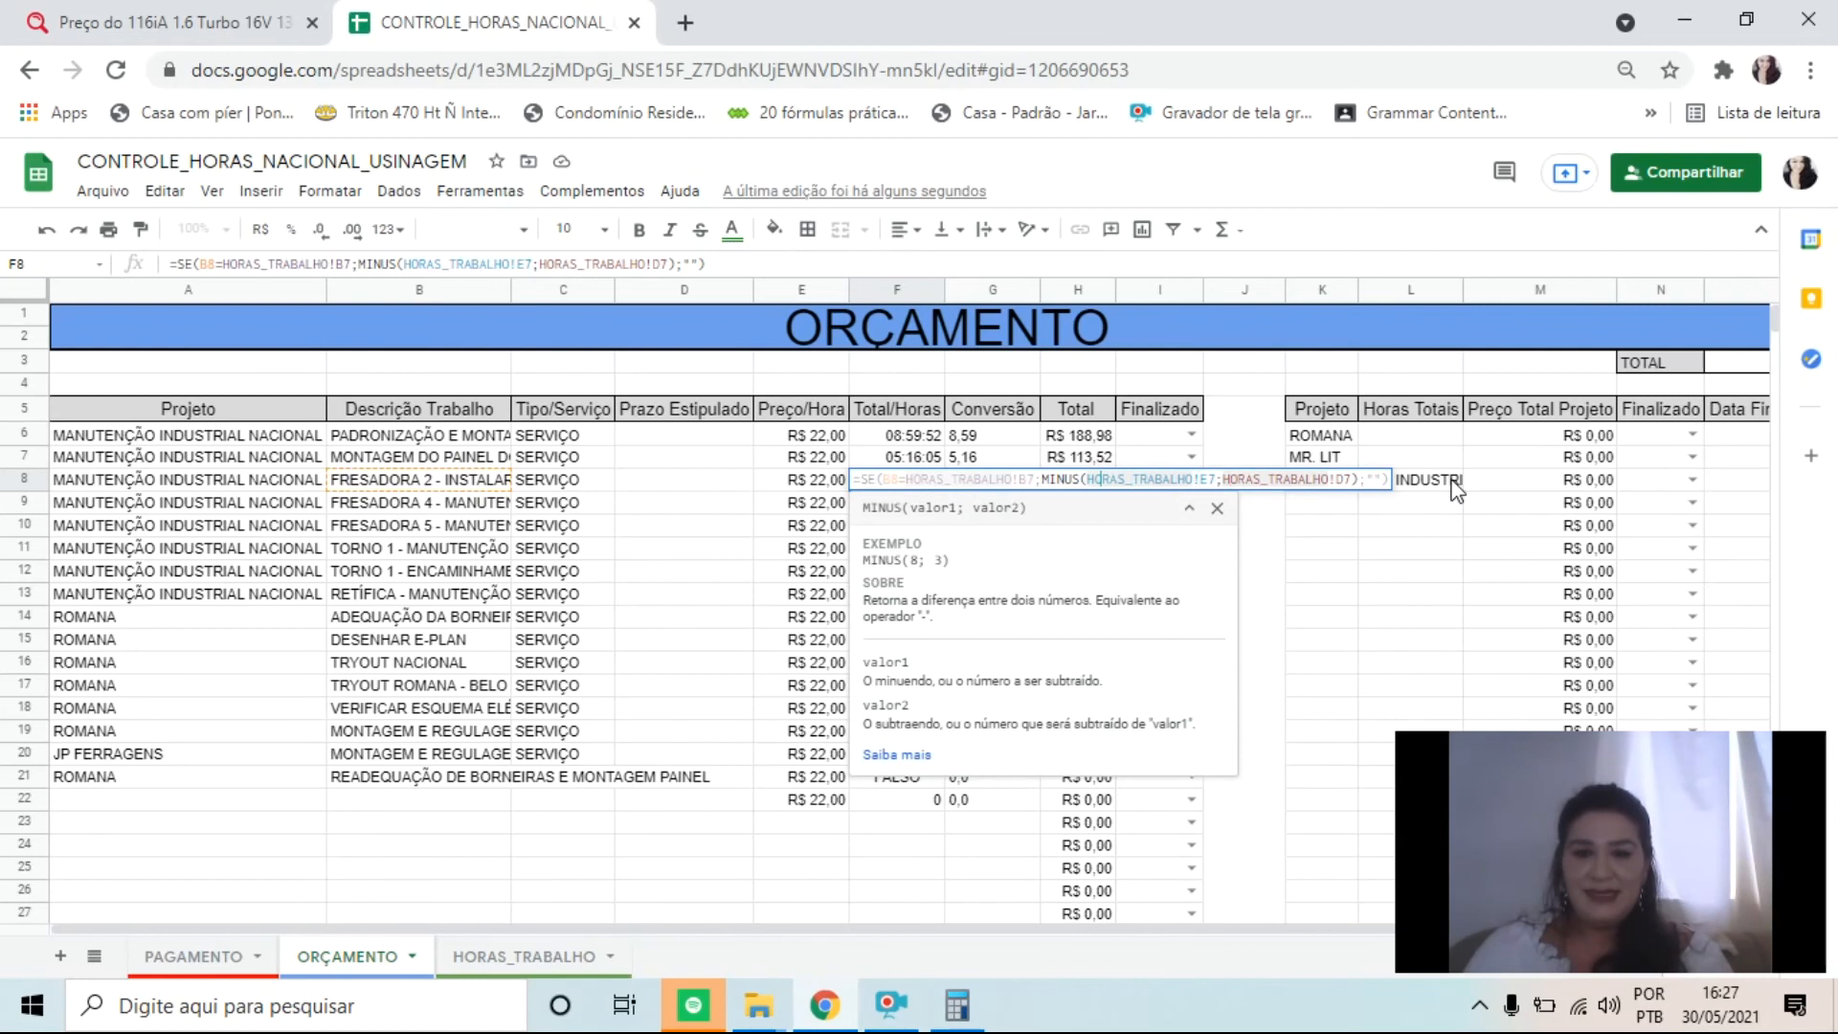
key(Left)
key(Left)
key(Left)
key(Left)
key(Left)
key(Left)
key(Left)
key(Left)
key(Left)
key(Left)
key(Left)
key(Left)
key(Left)
key(Left)
key(Left)
key(Left)
key(Left)
key(Left)
key(Left)
key(Left)
key(Right)
key(Right)
key(Right)
key(Right)
key(Right)
key(Right)
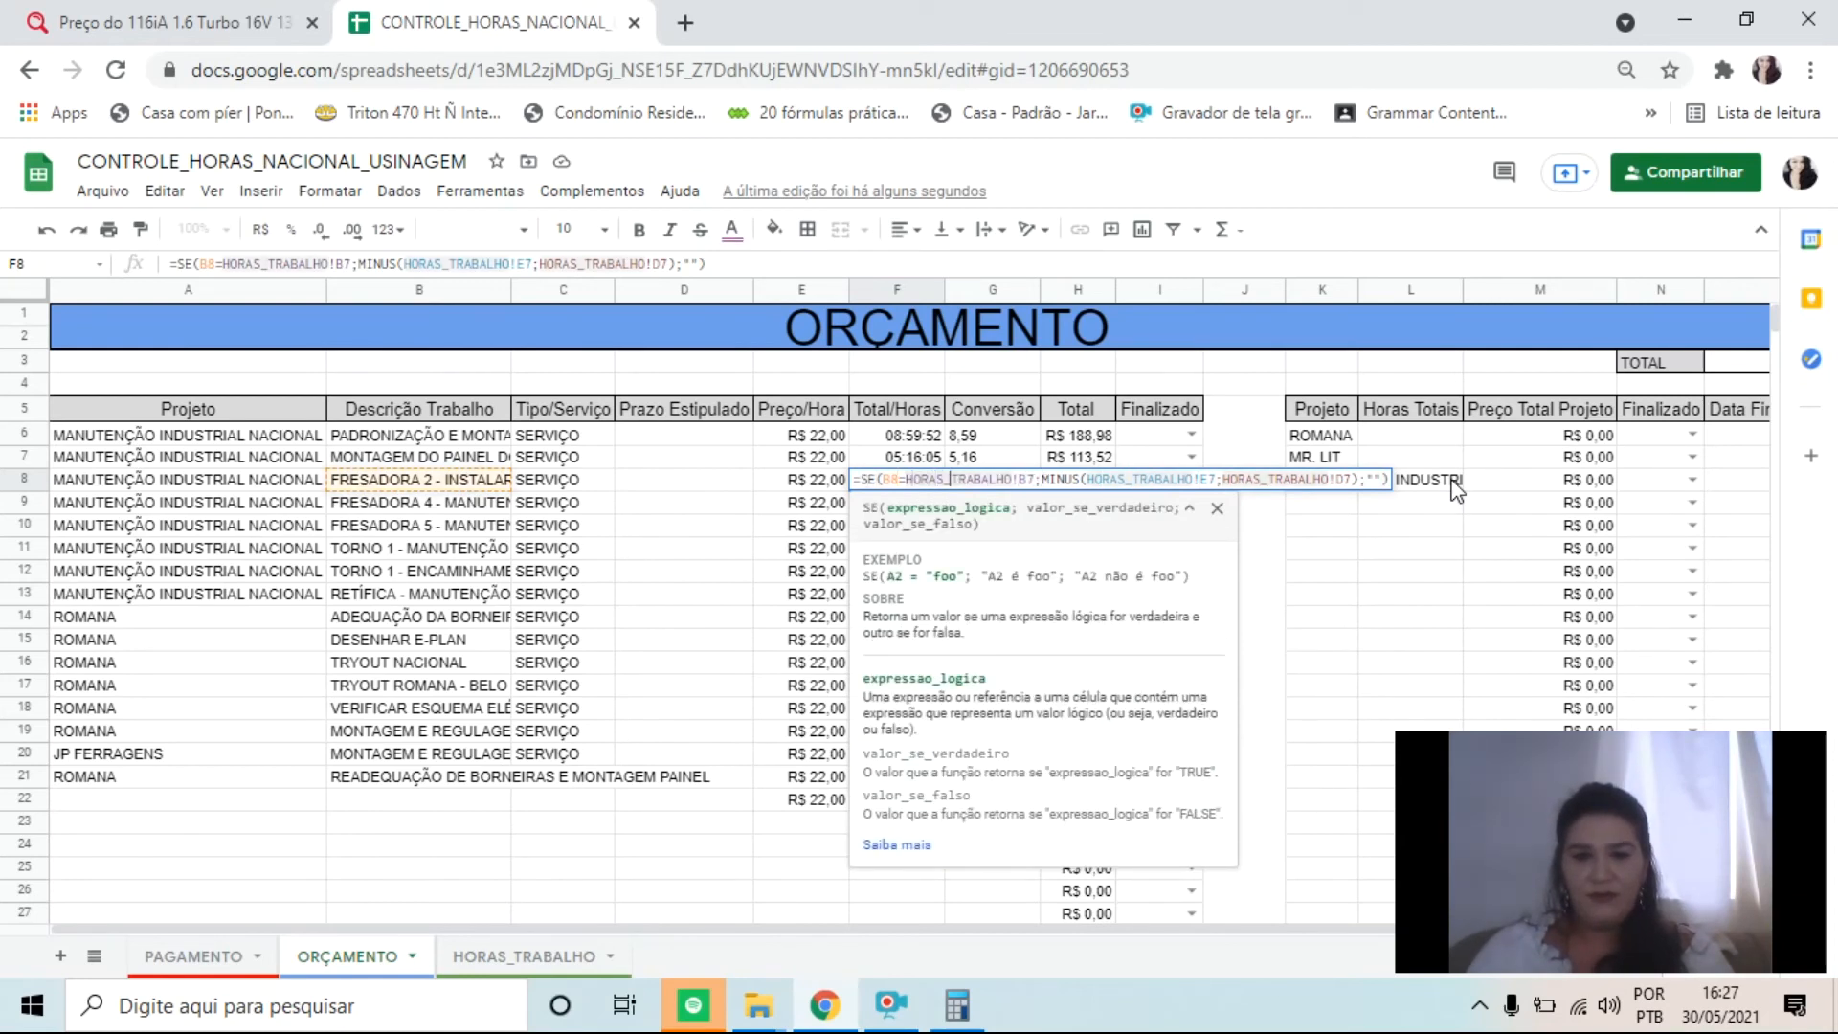
key(Right)
key(Right)
key(Right)
key(Right)
key(Right)
key(Right)
key(Right)
key(Right)
key(Right)
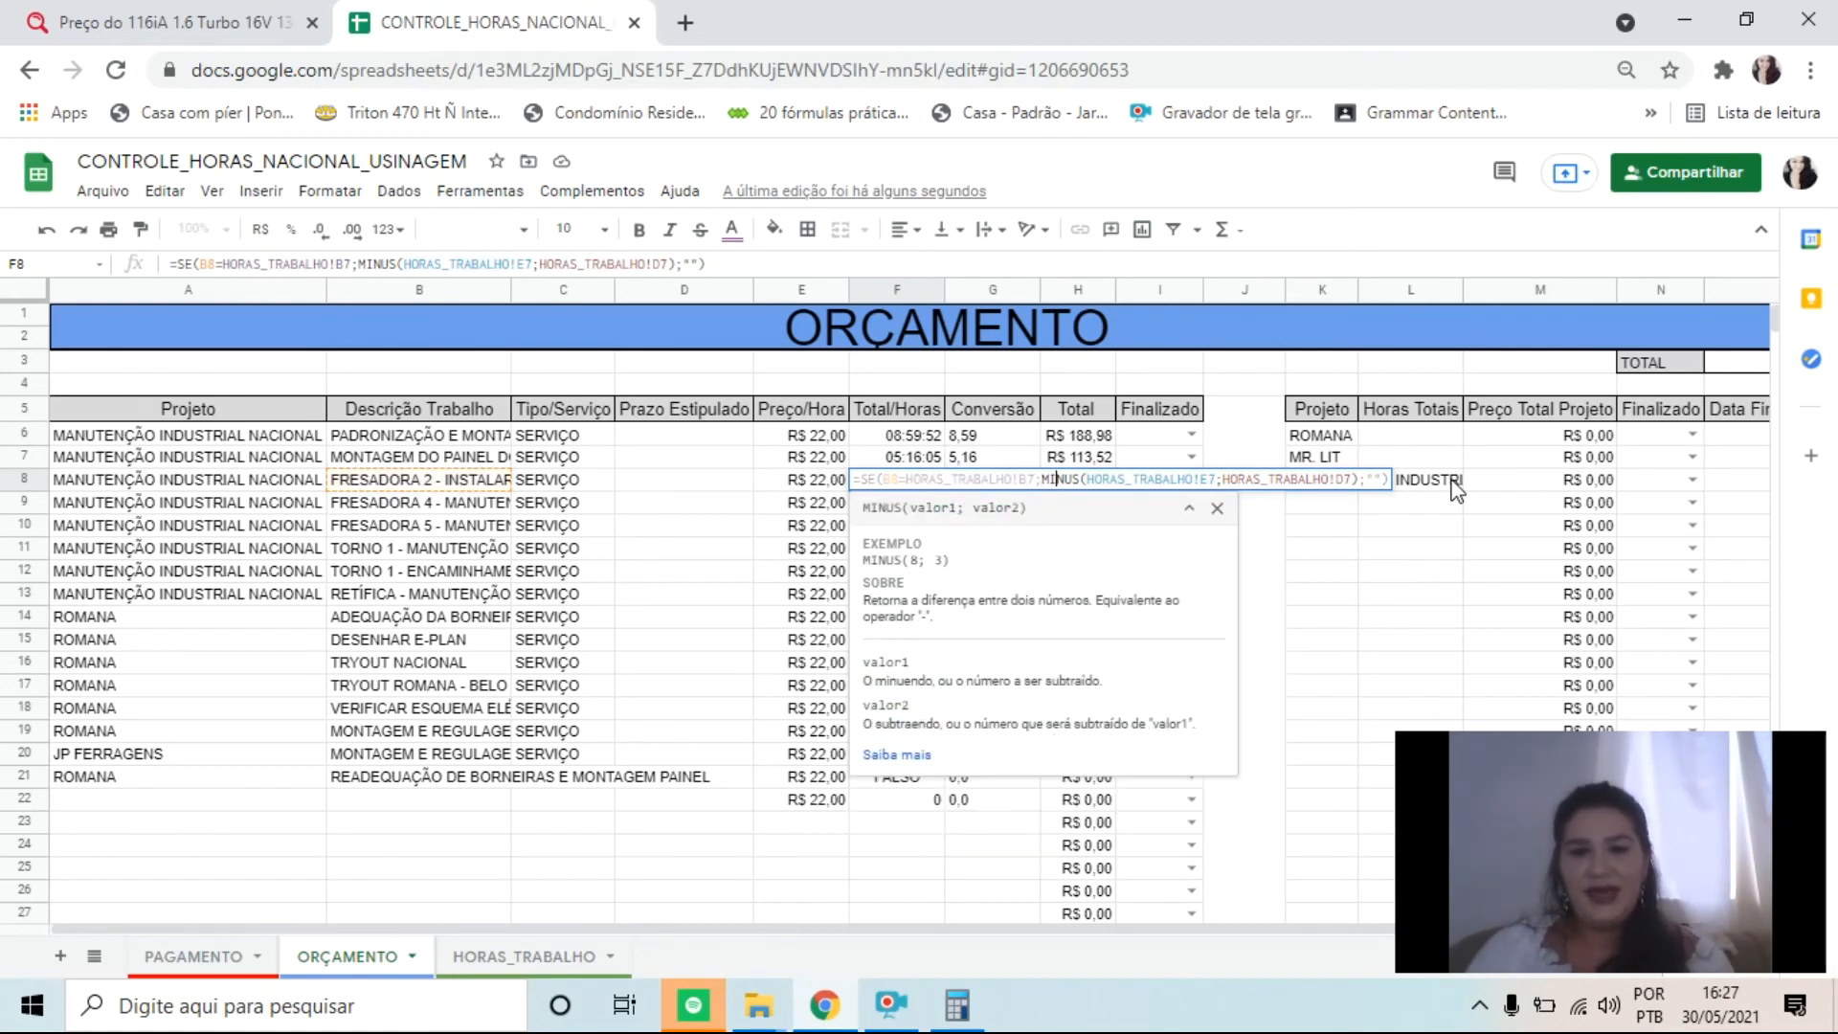
key(Right)
key(Right)
key(Right)
key(Right)
key(Right)
key(Right)
key(Right)
key(Right)
key(Right)
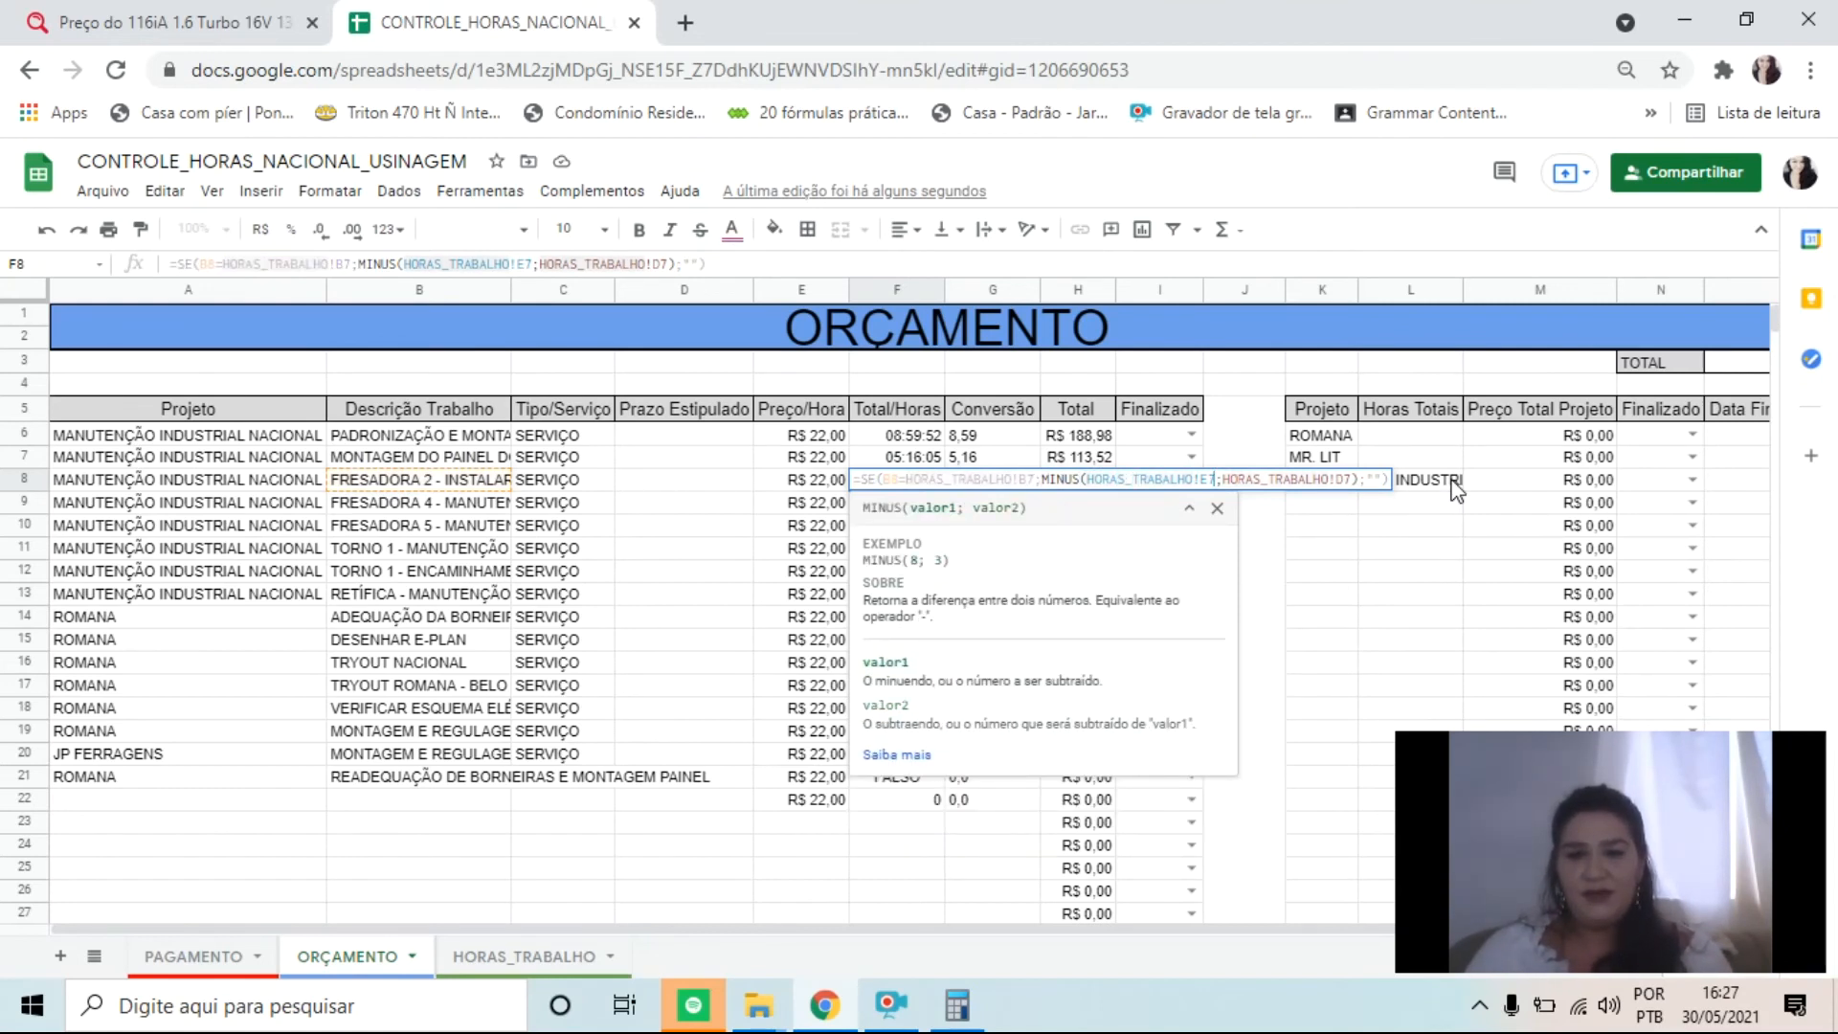
key(Right)
key(Right)
key(Right)
key(Right)
key(Right)
key(Right)
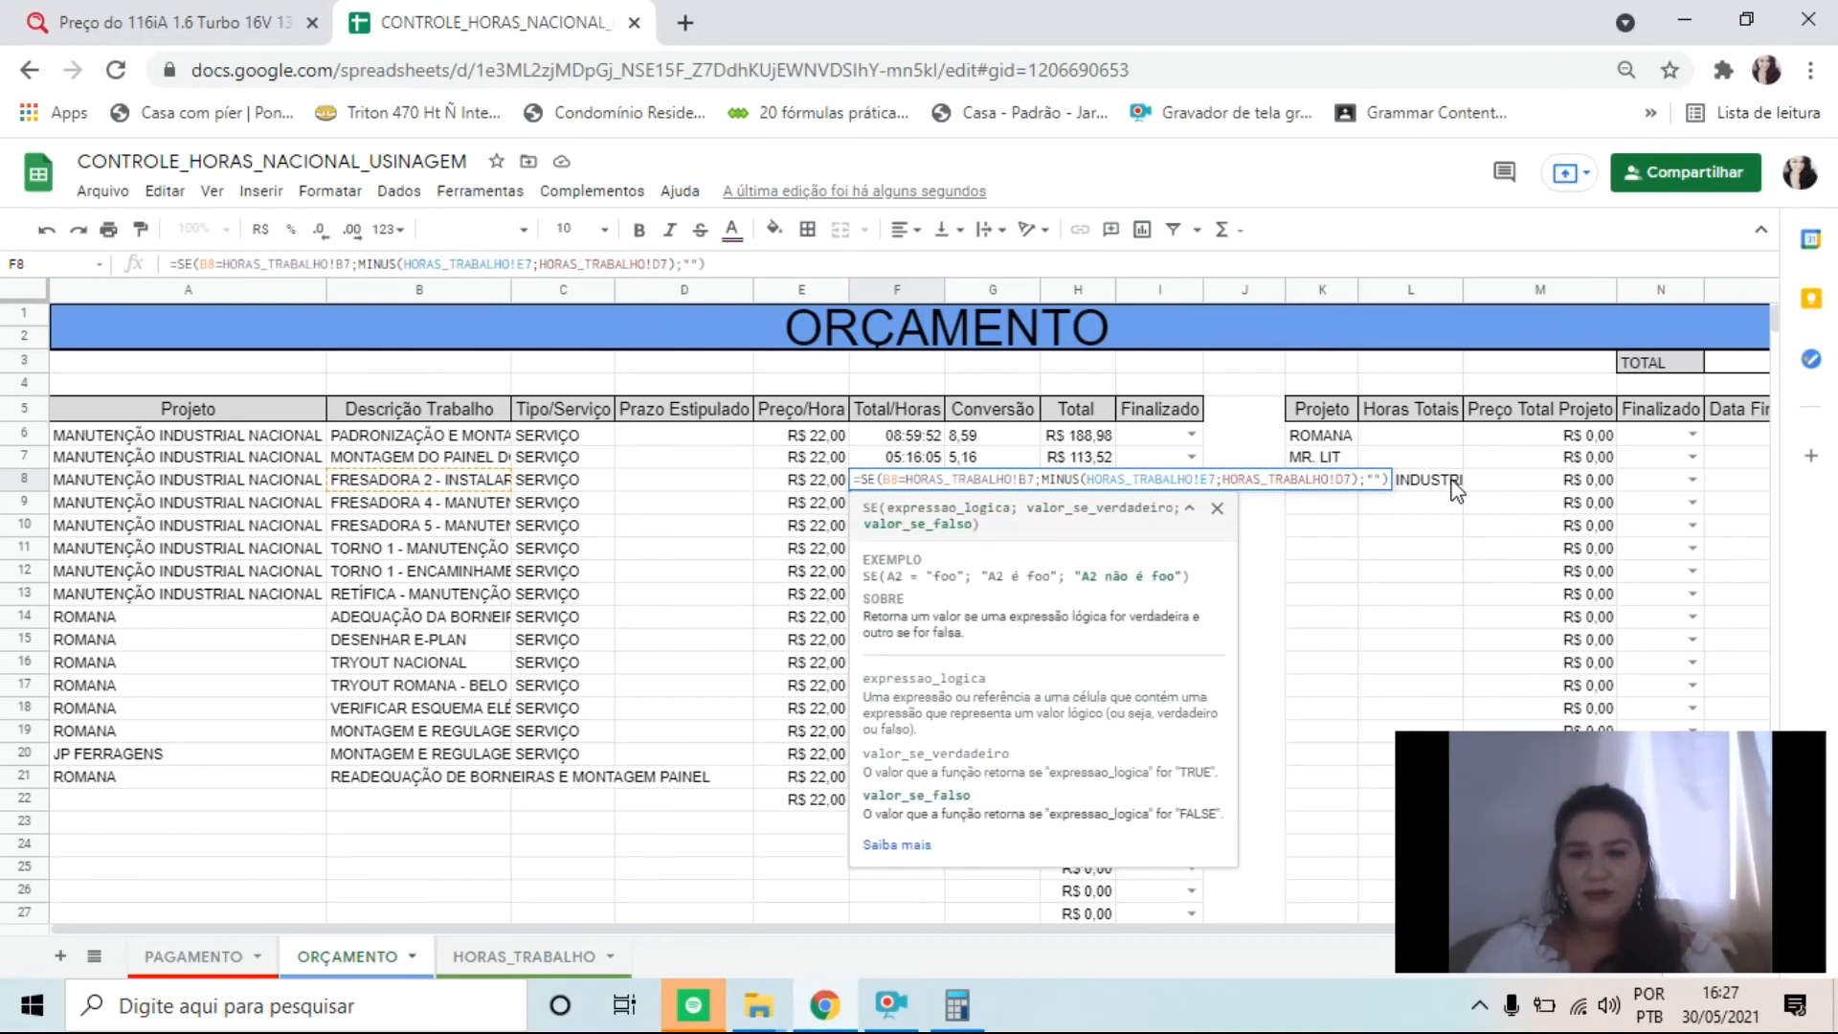
key(Left)
key(Left)
key(Left)
key(Left)
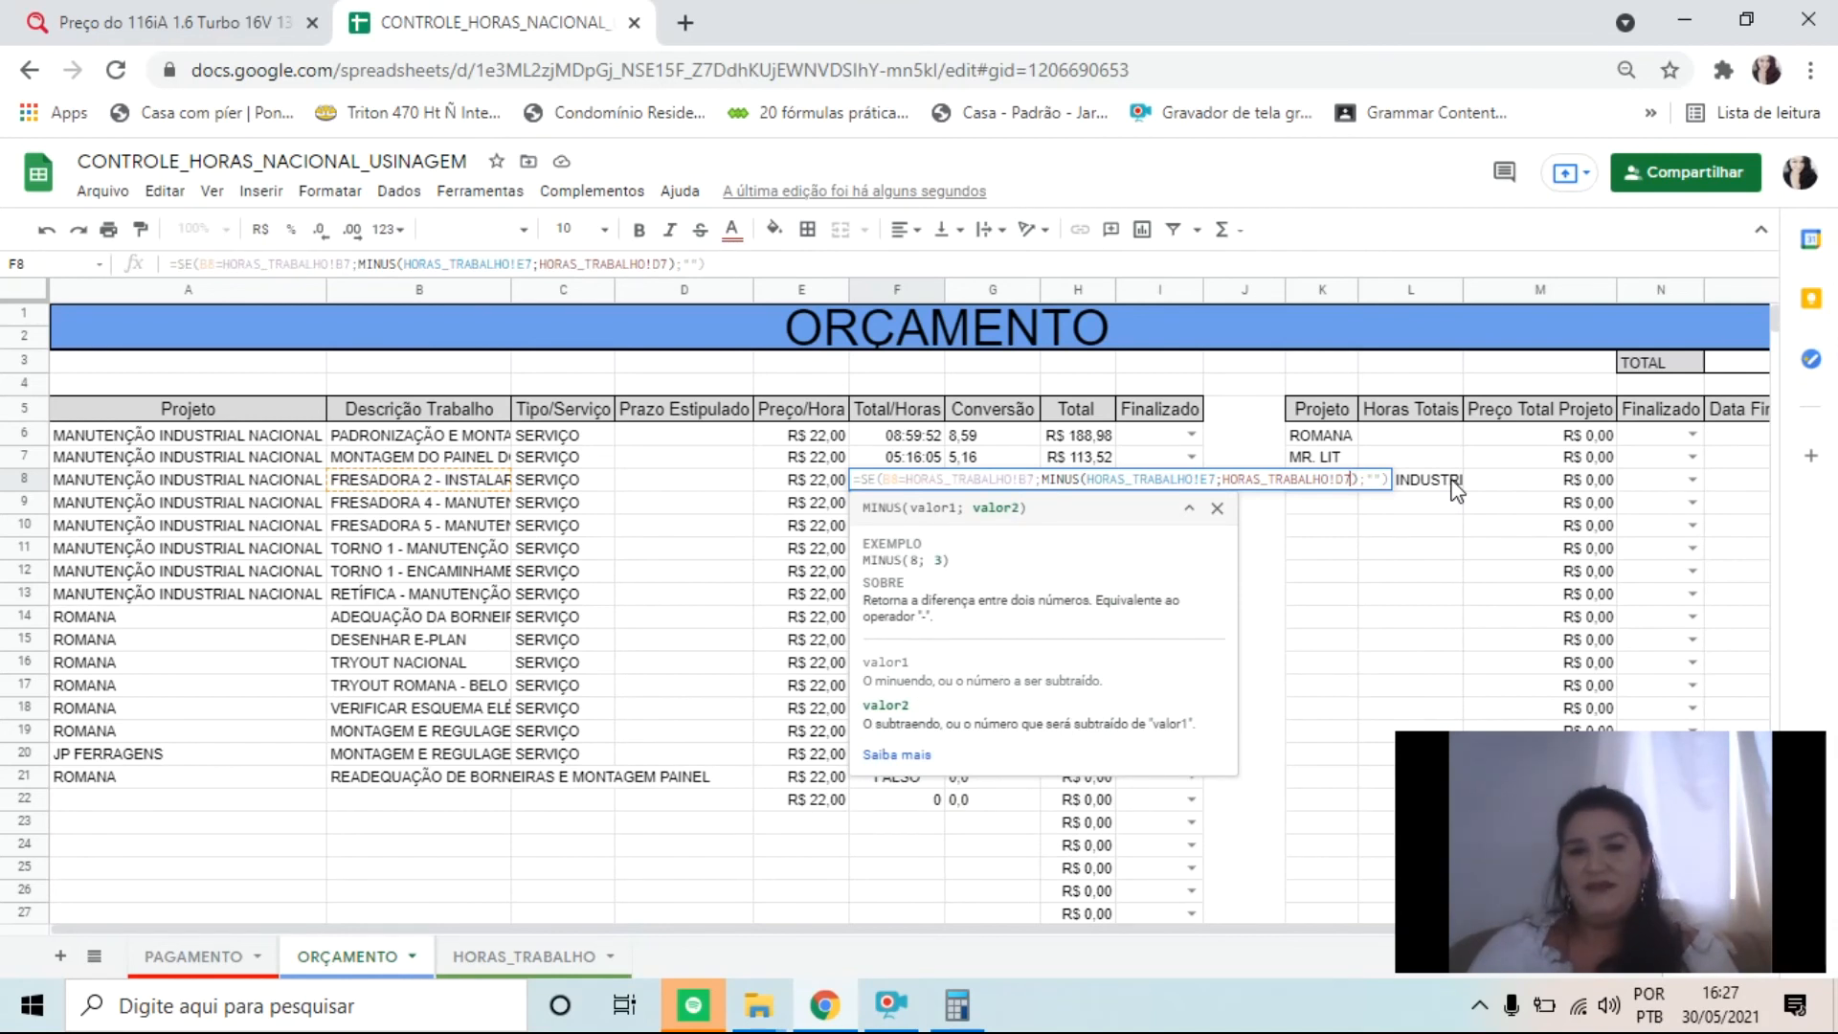
key(Right)
key(Left)
key(Right)
key(Left)
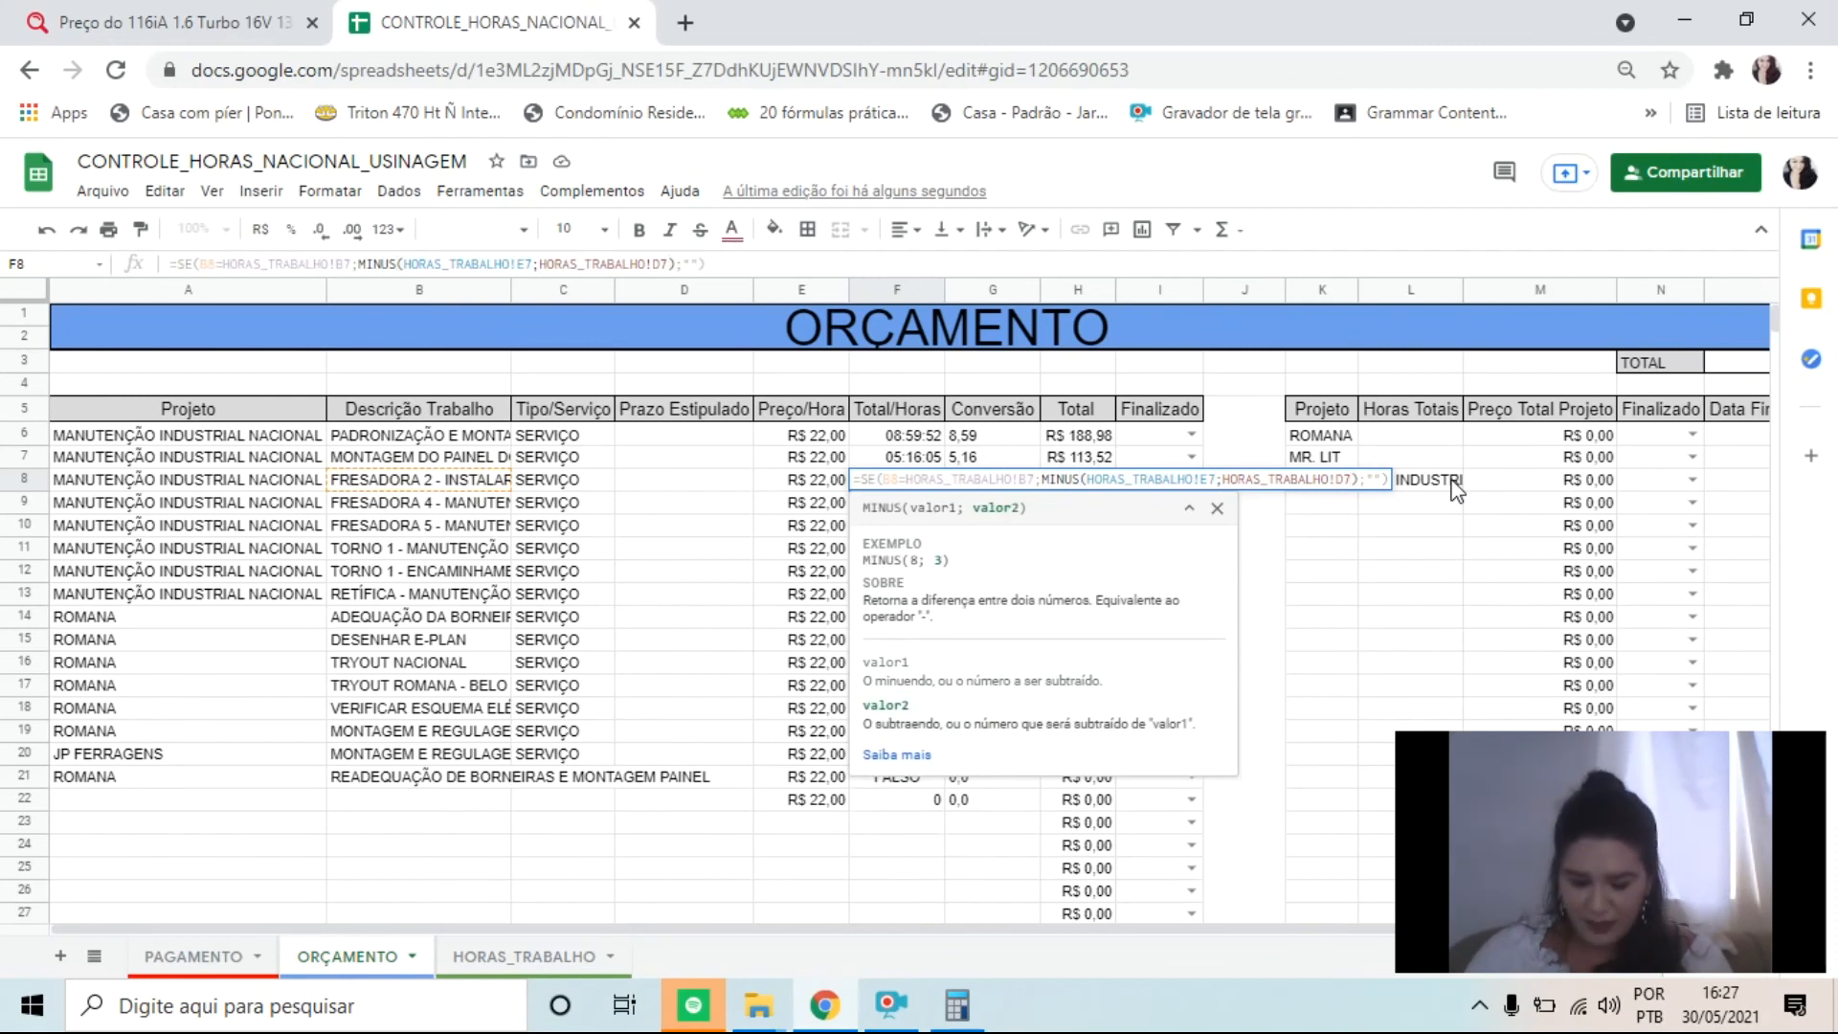
Step: Try to add "falso as a third argument after HORAS_TRABALHO!D7 inside the MINUS function in F8
text(;)
key(Left)
key(Left)
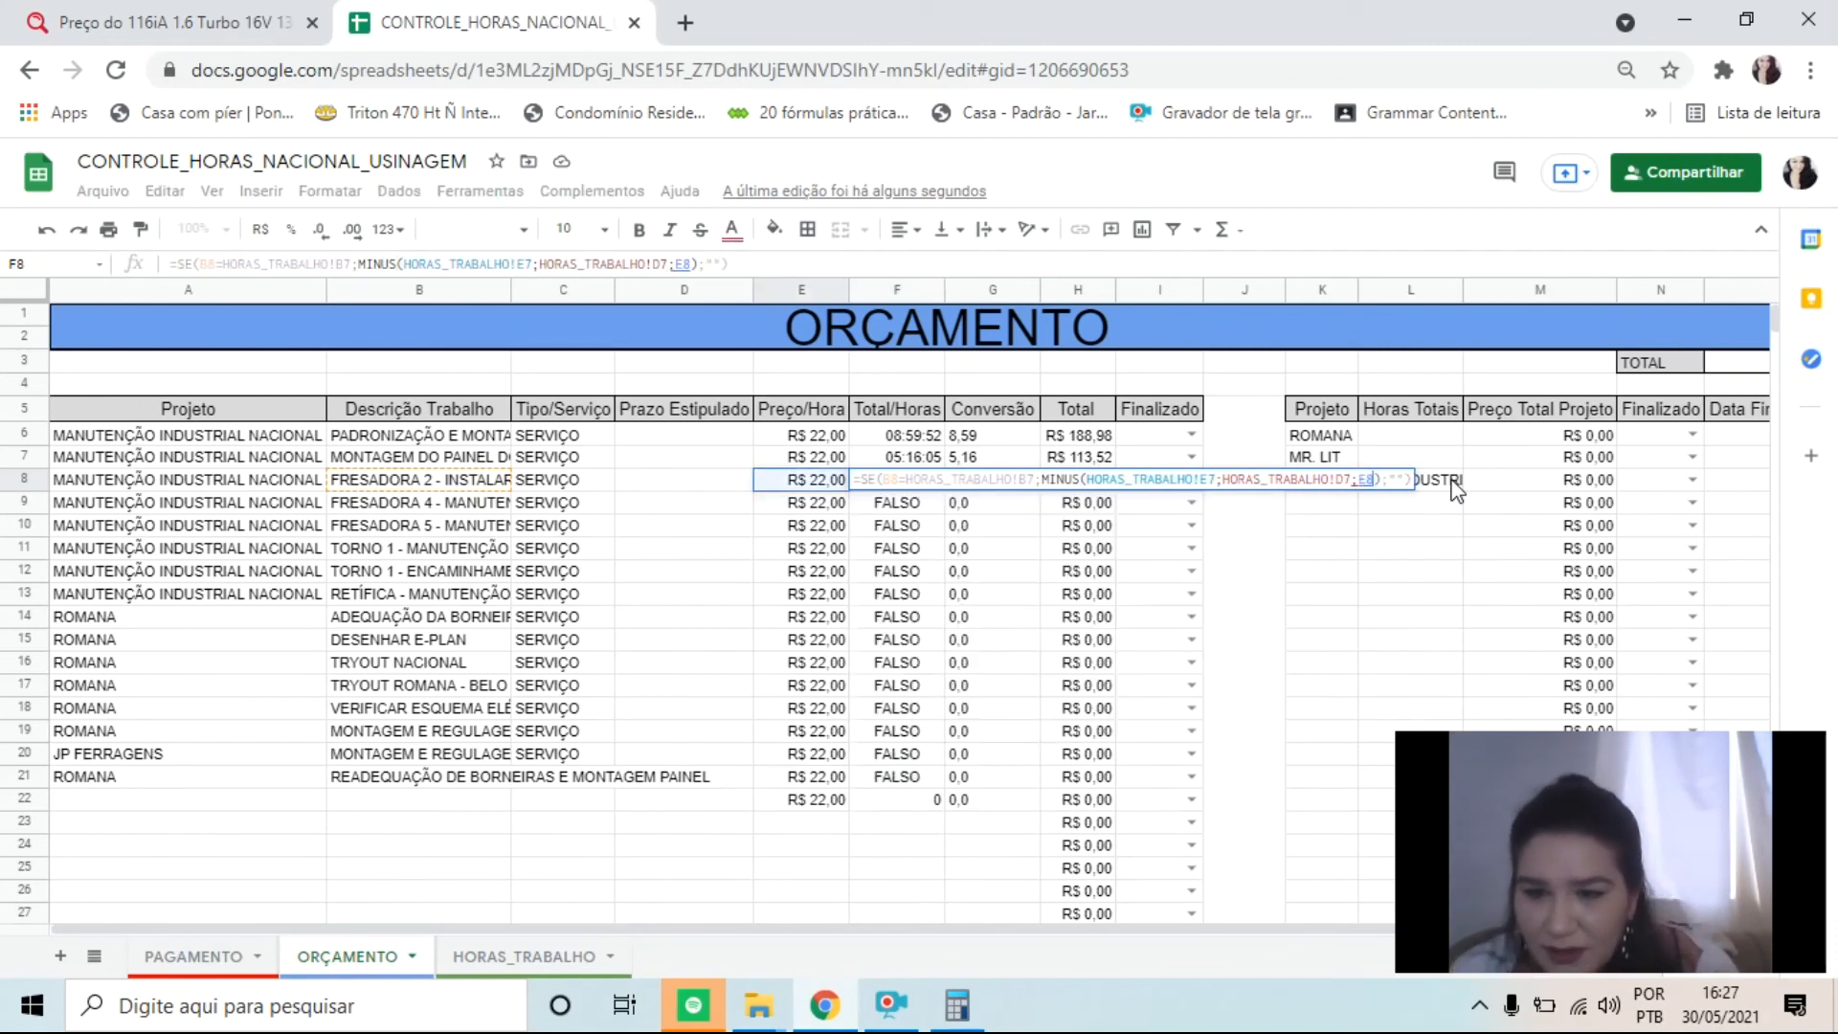
key(BackSpace)
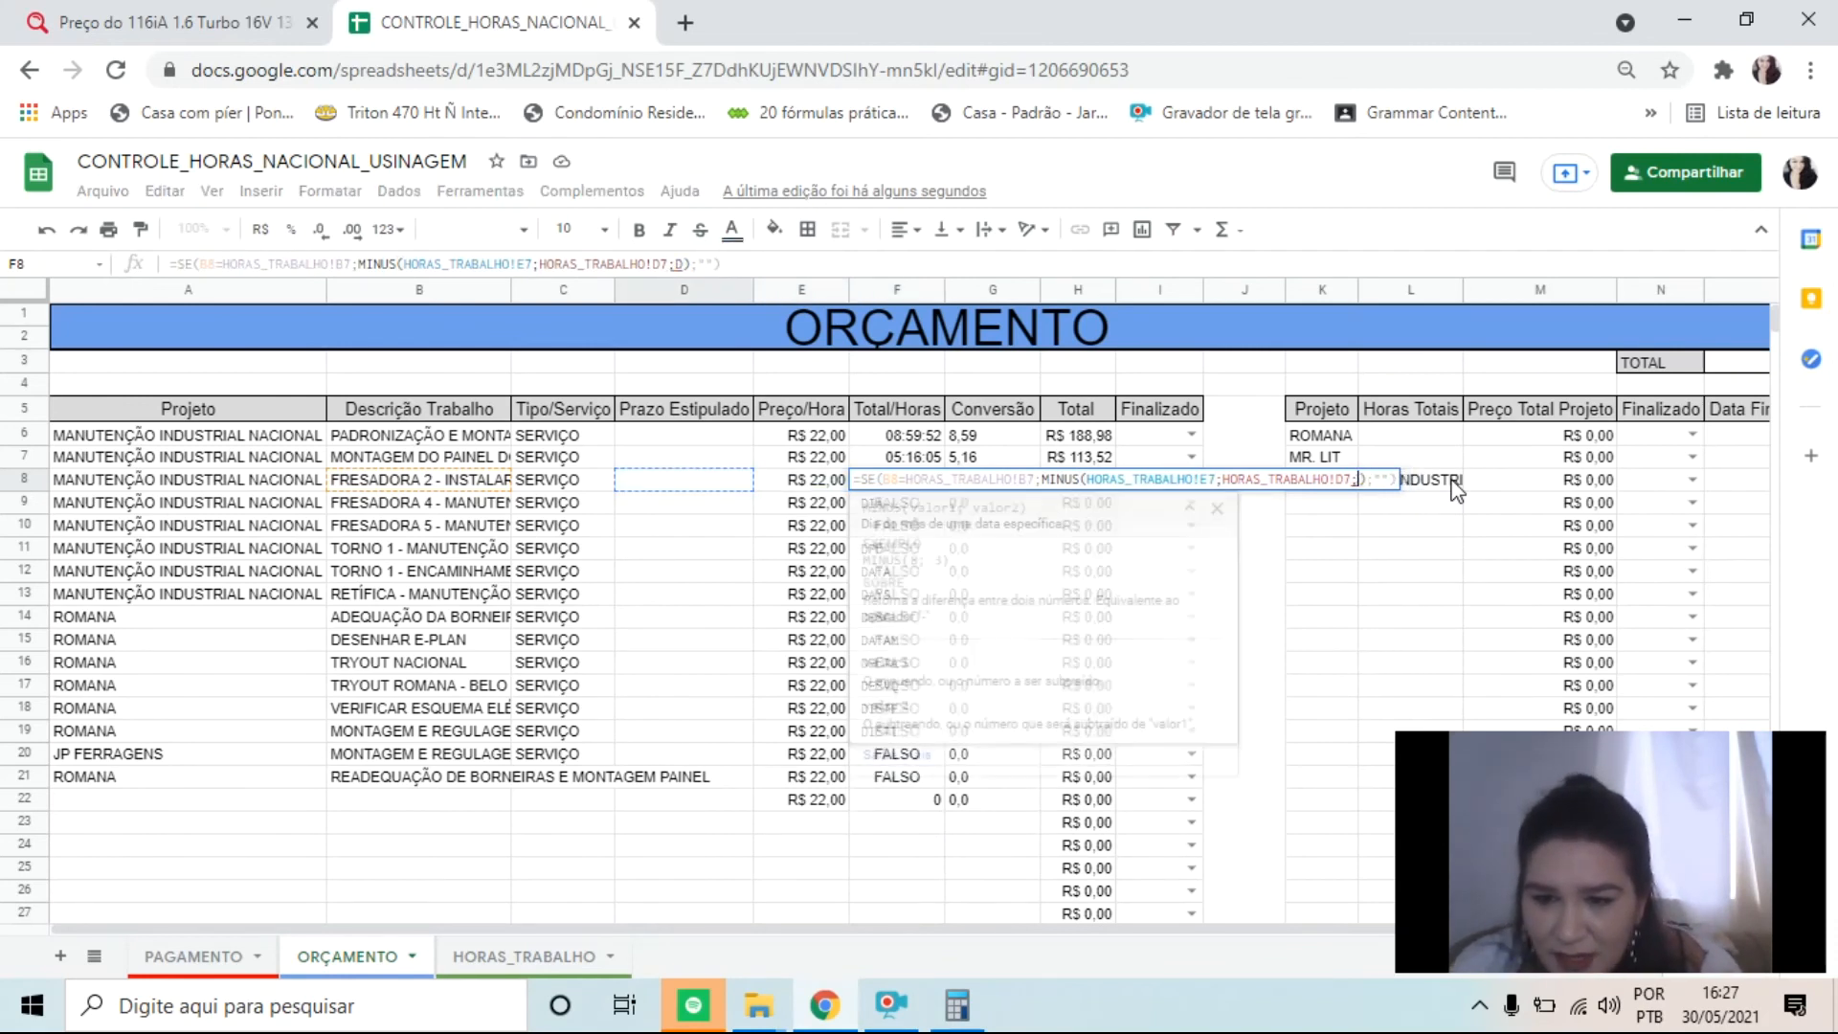
text(")
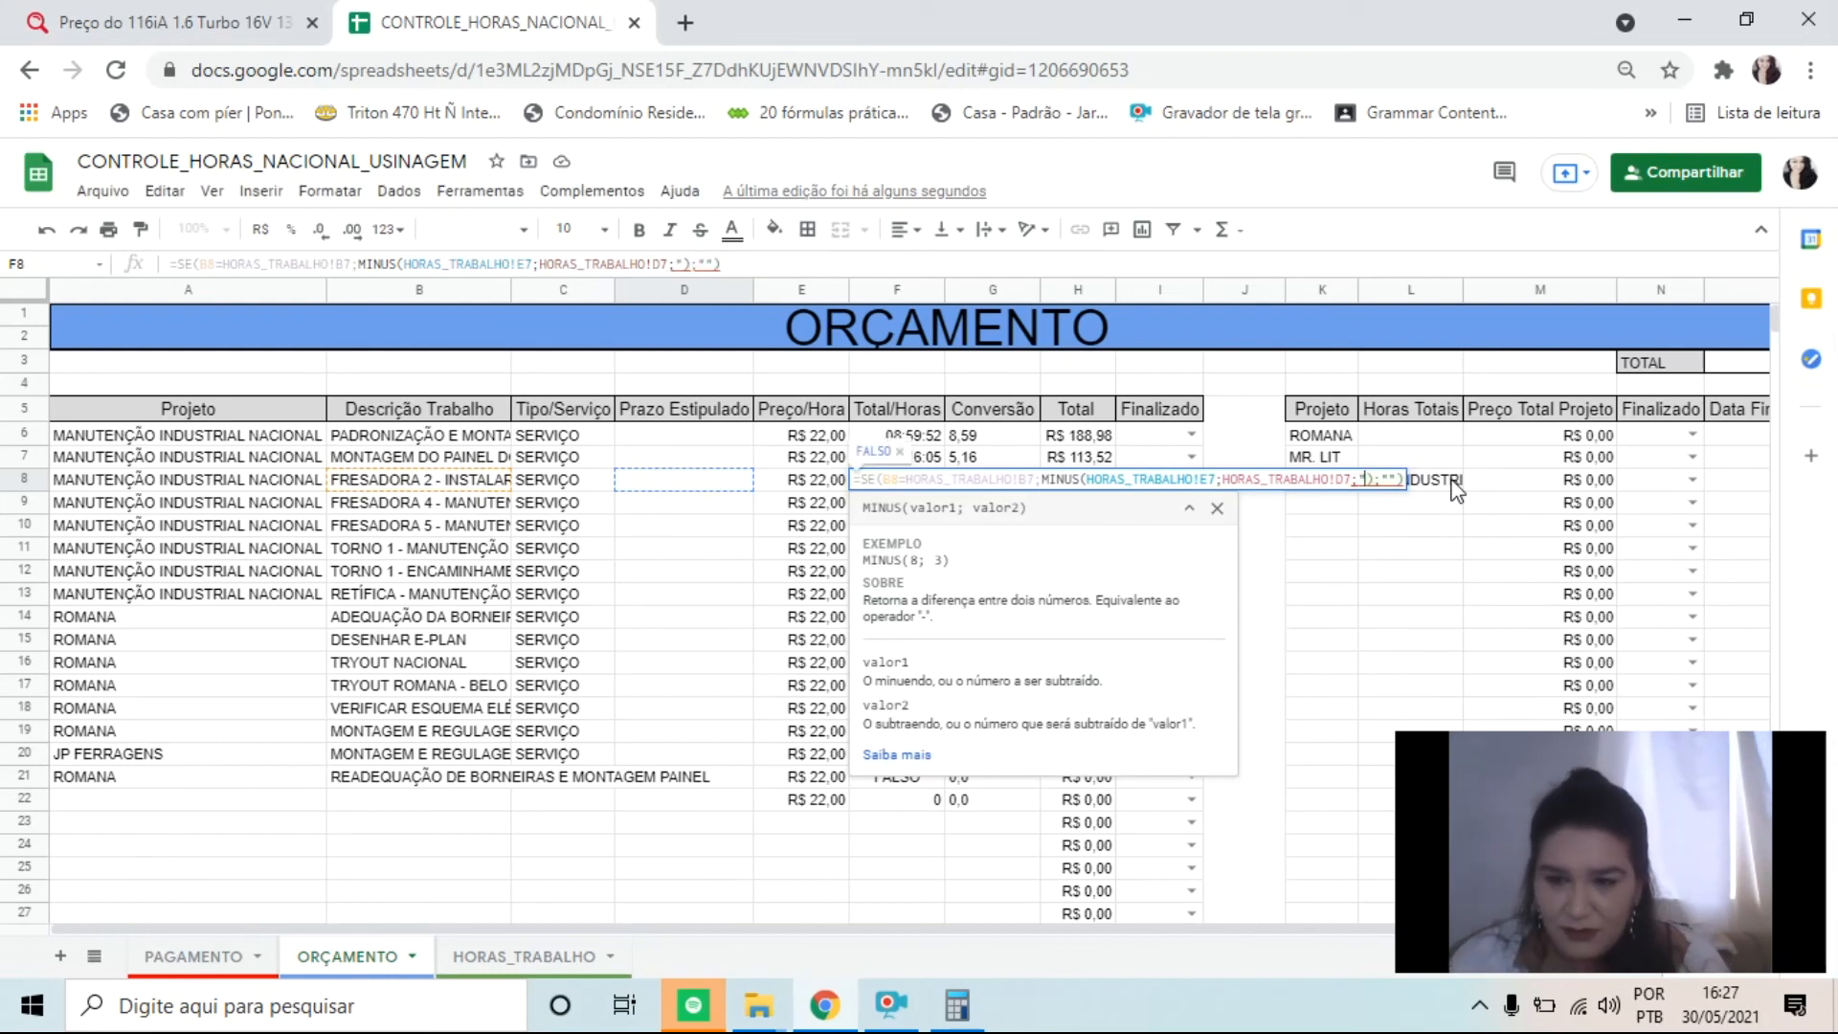
text(falso)
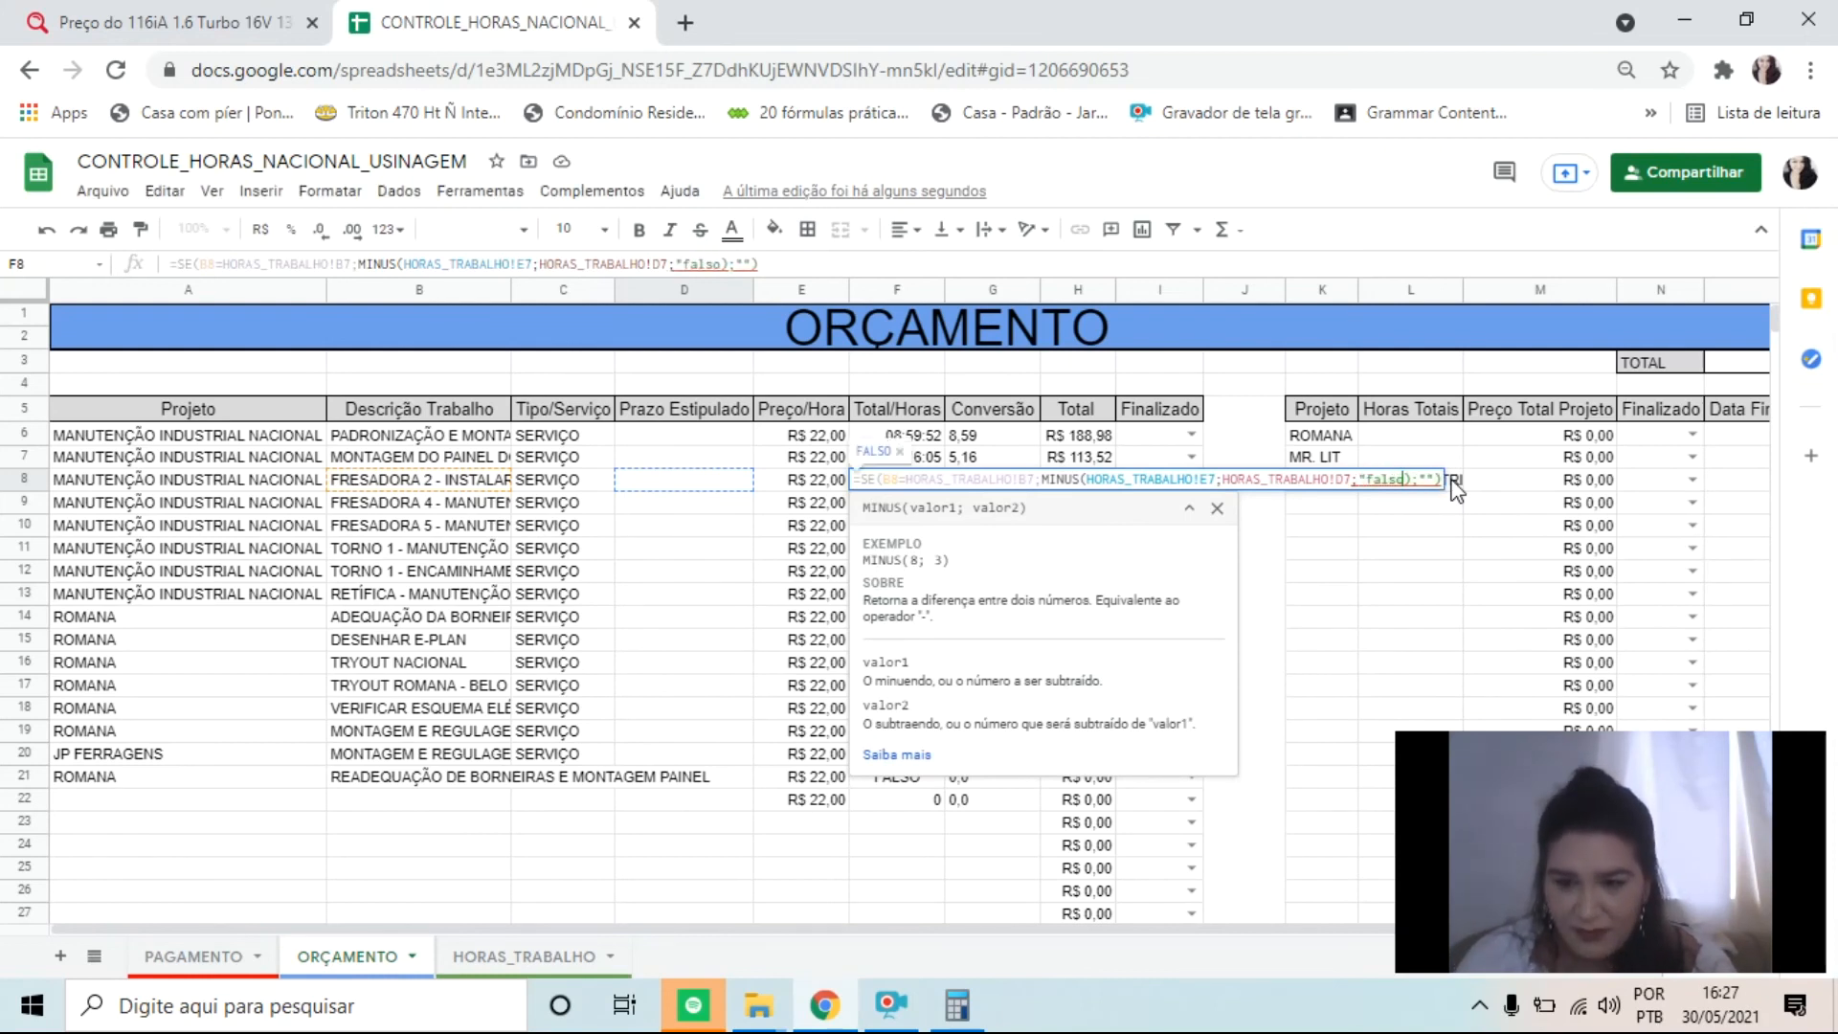
key(Left)
key(Left)
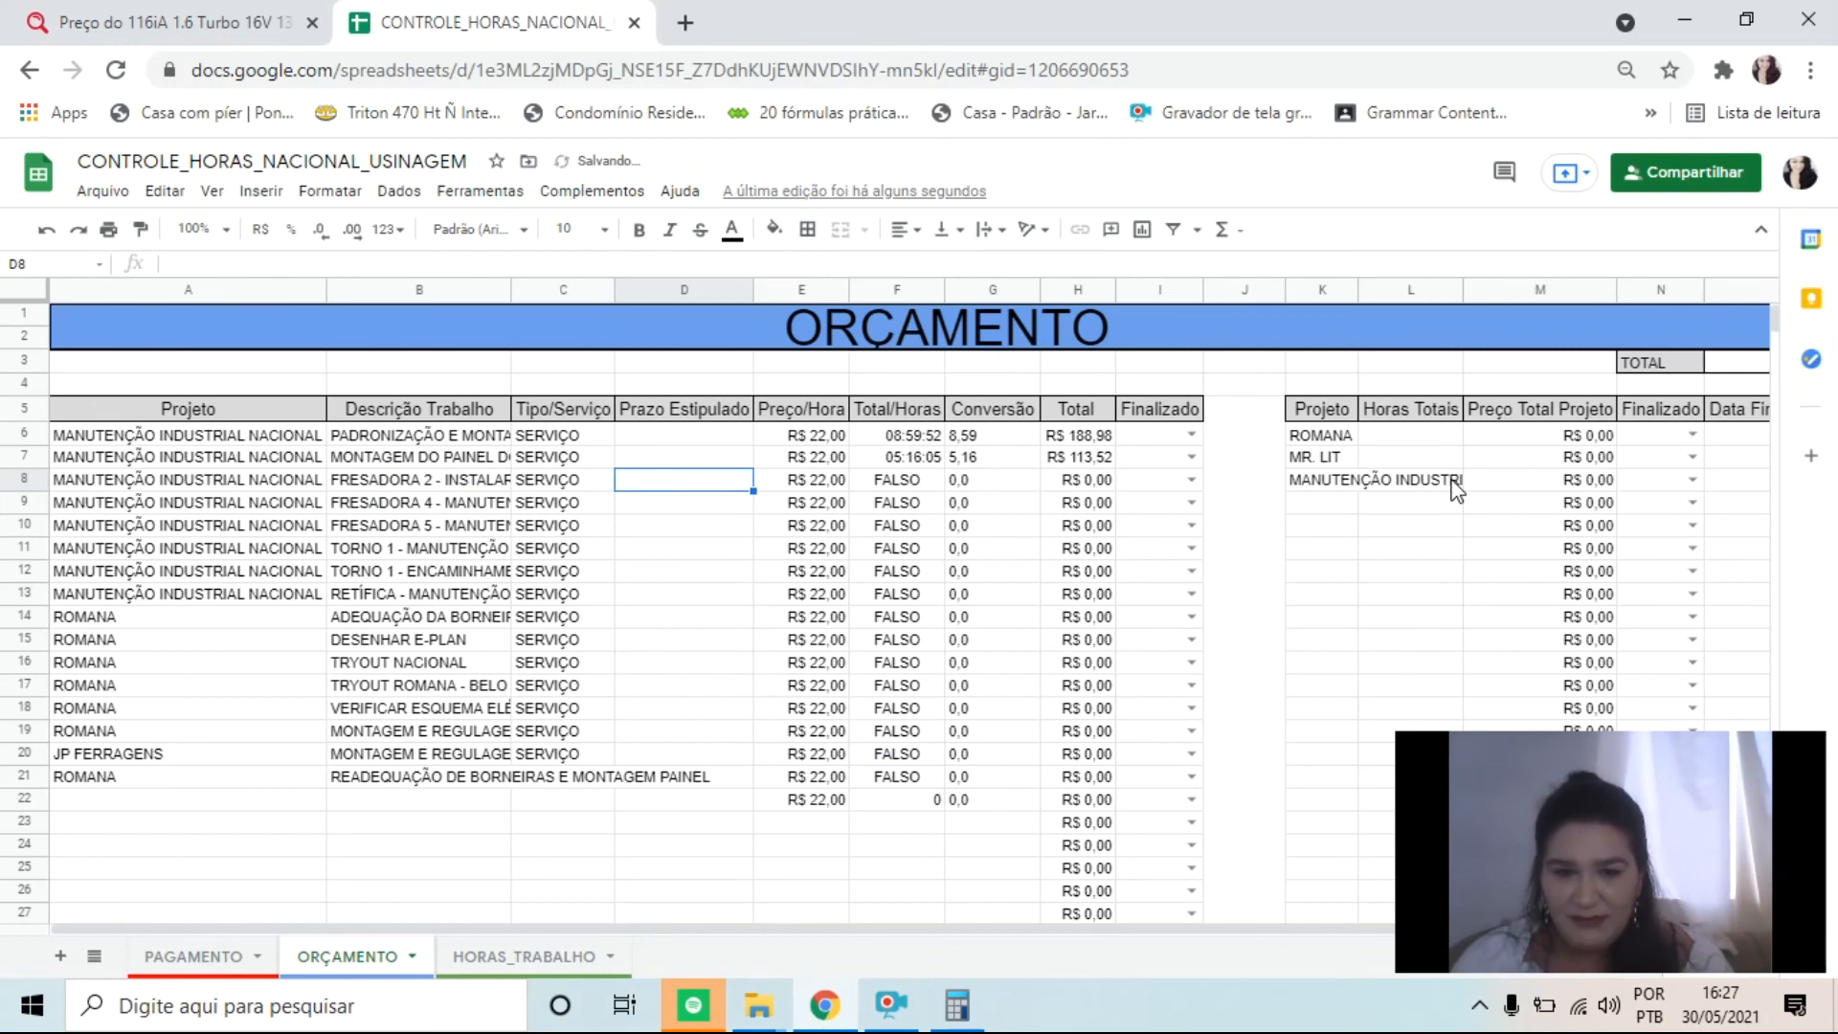
Step: Remove the falso argument from MINUS in F8, keep "" as the false value of SE, and commit the formula
key(Right)
key(Right)
key(F2)
key(Left)
key(Left)
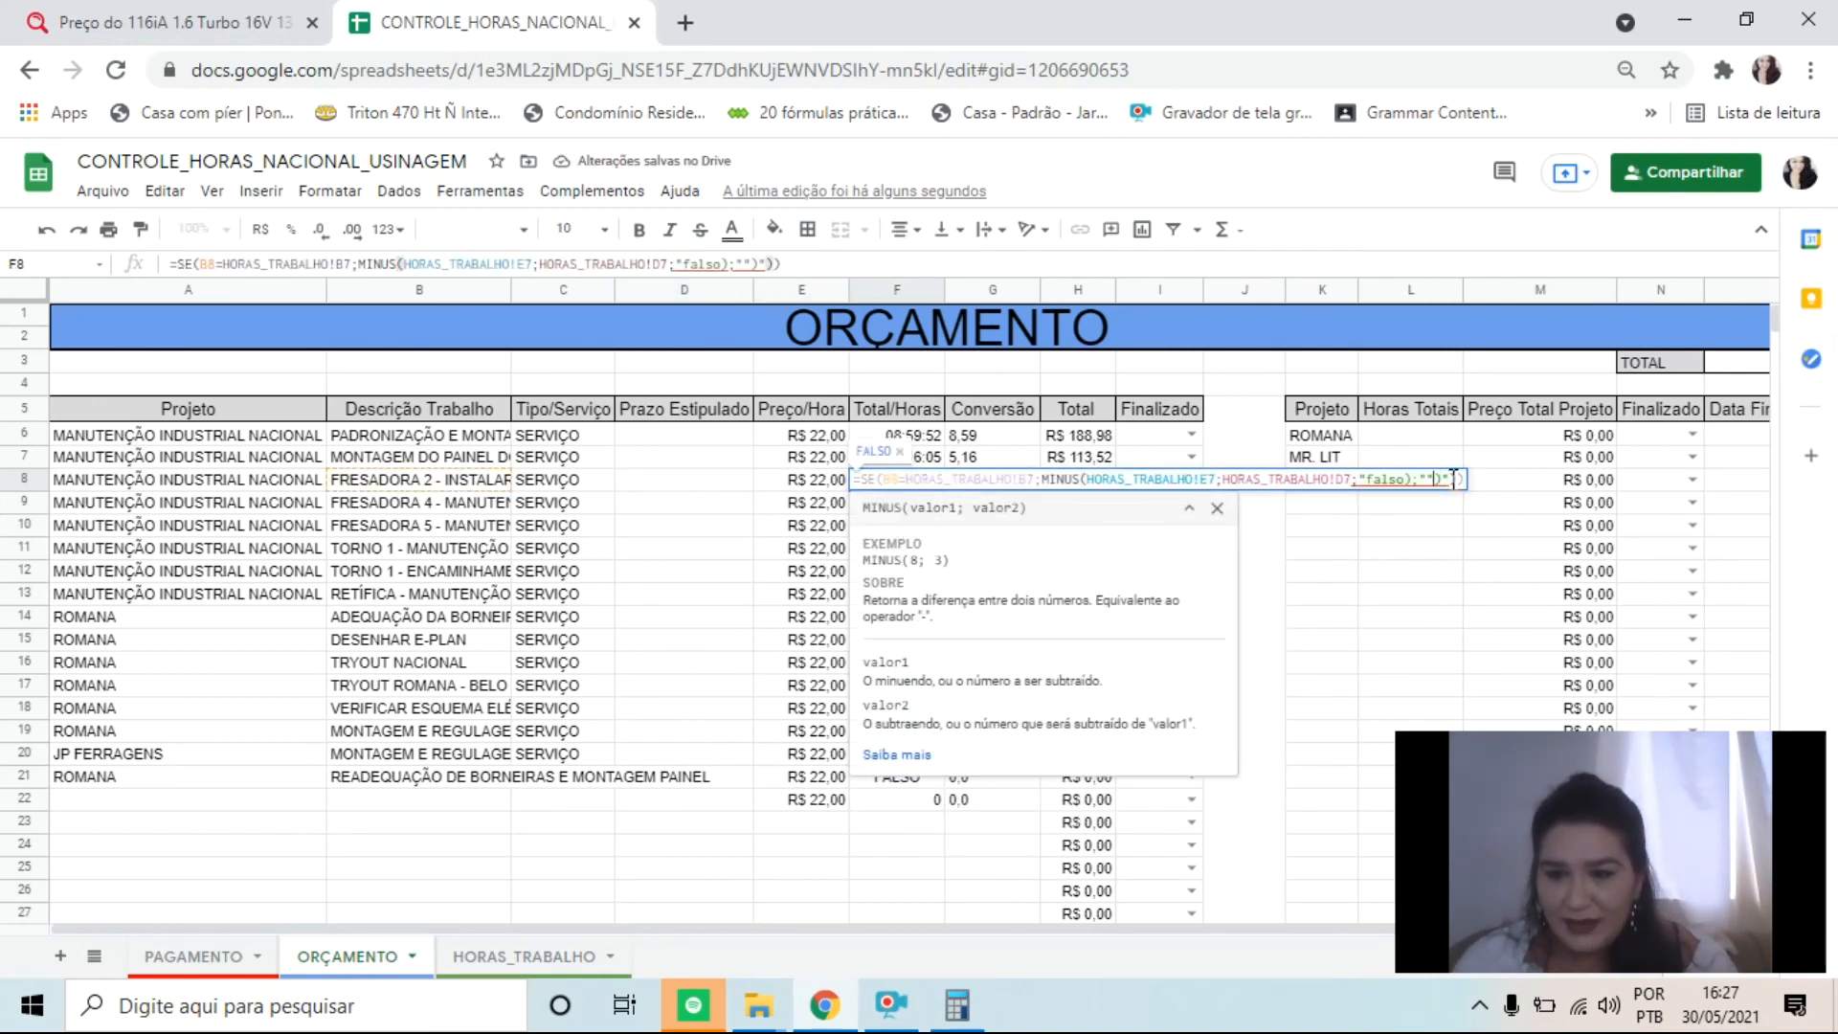
key(BackSpace)
key(BackSpace)
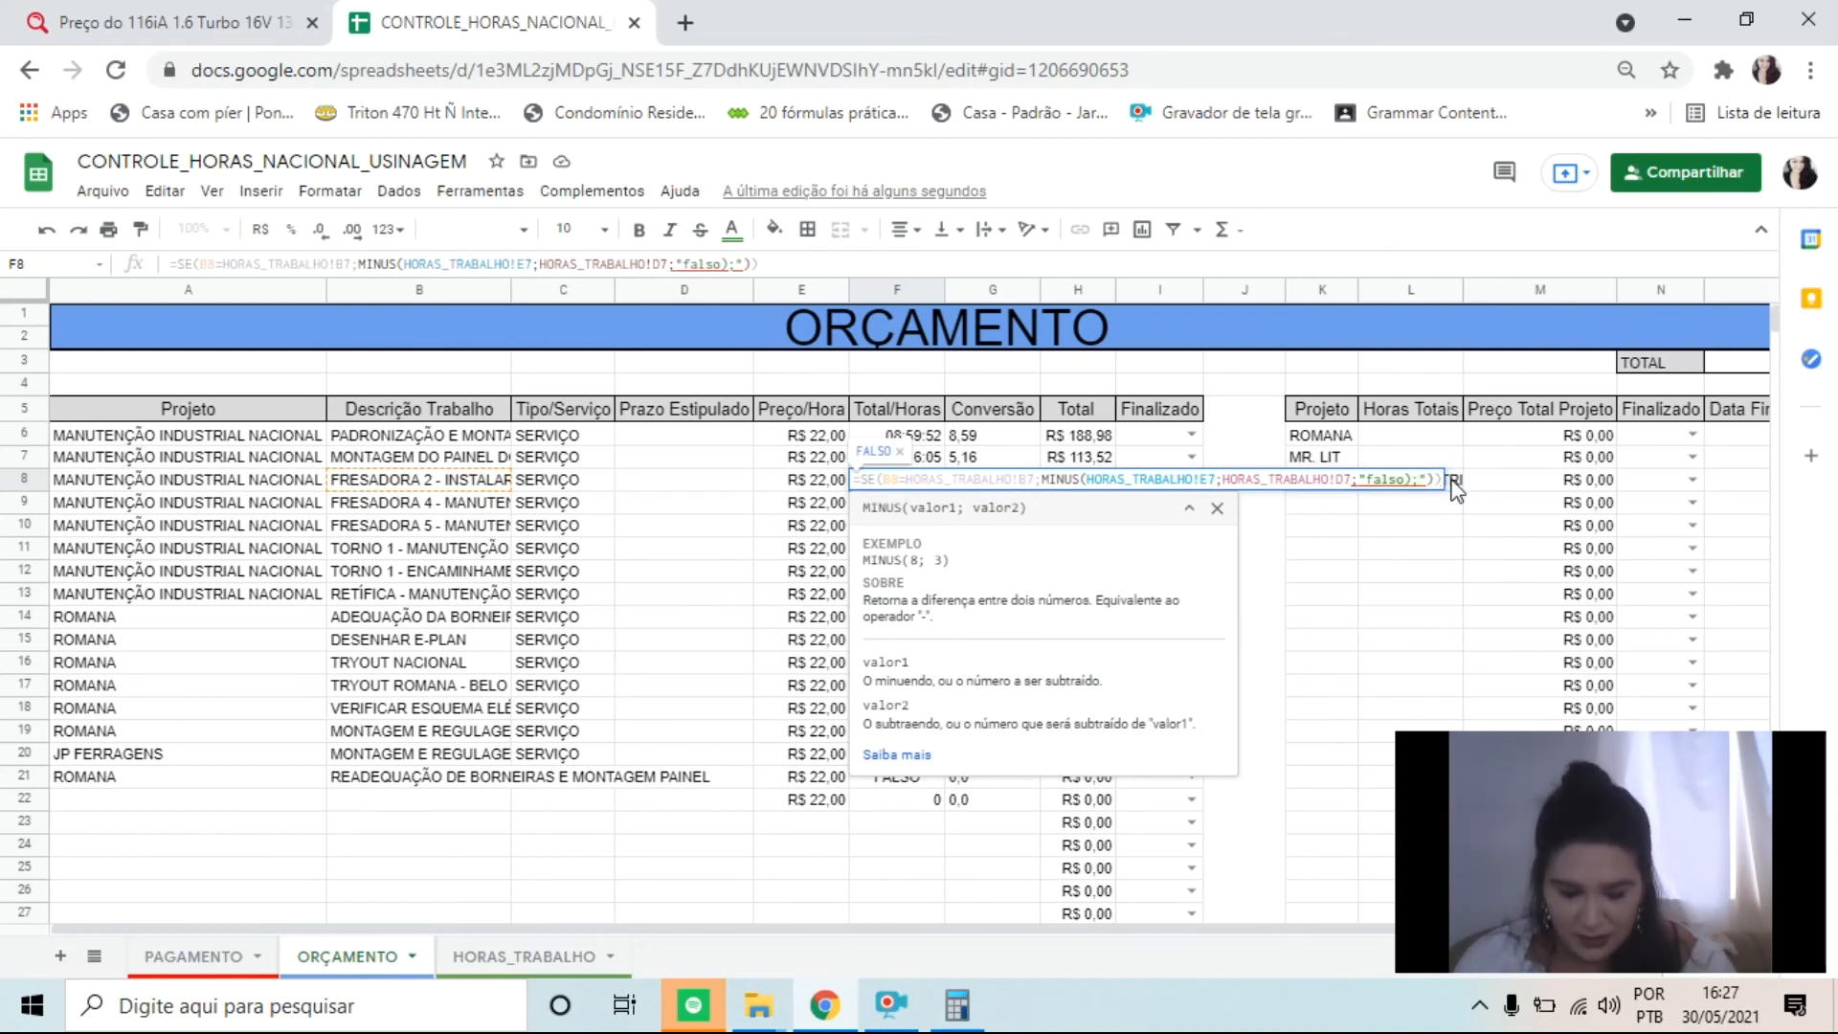
text(")
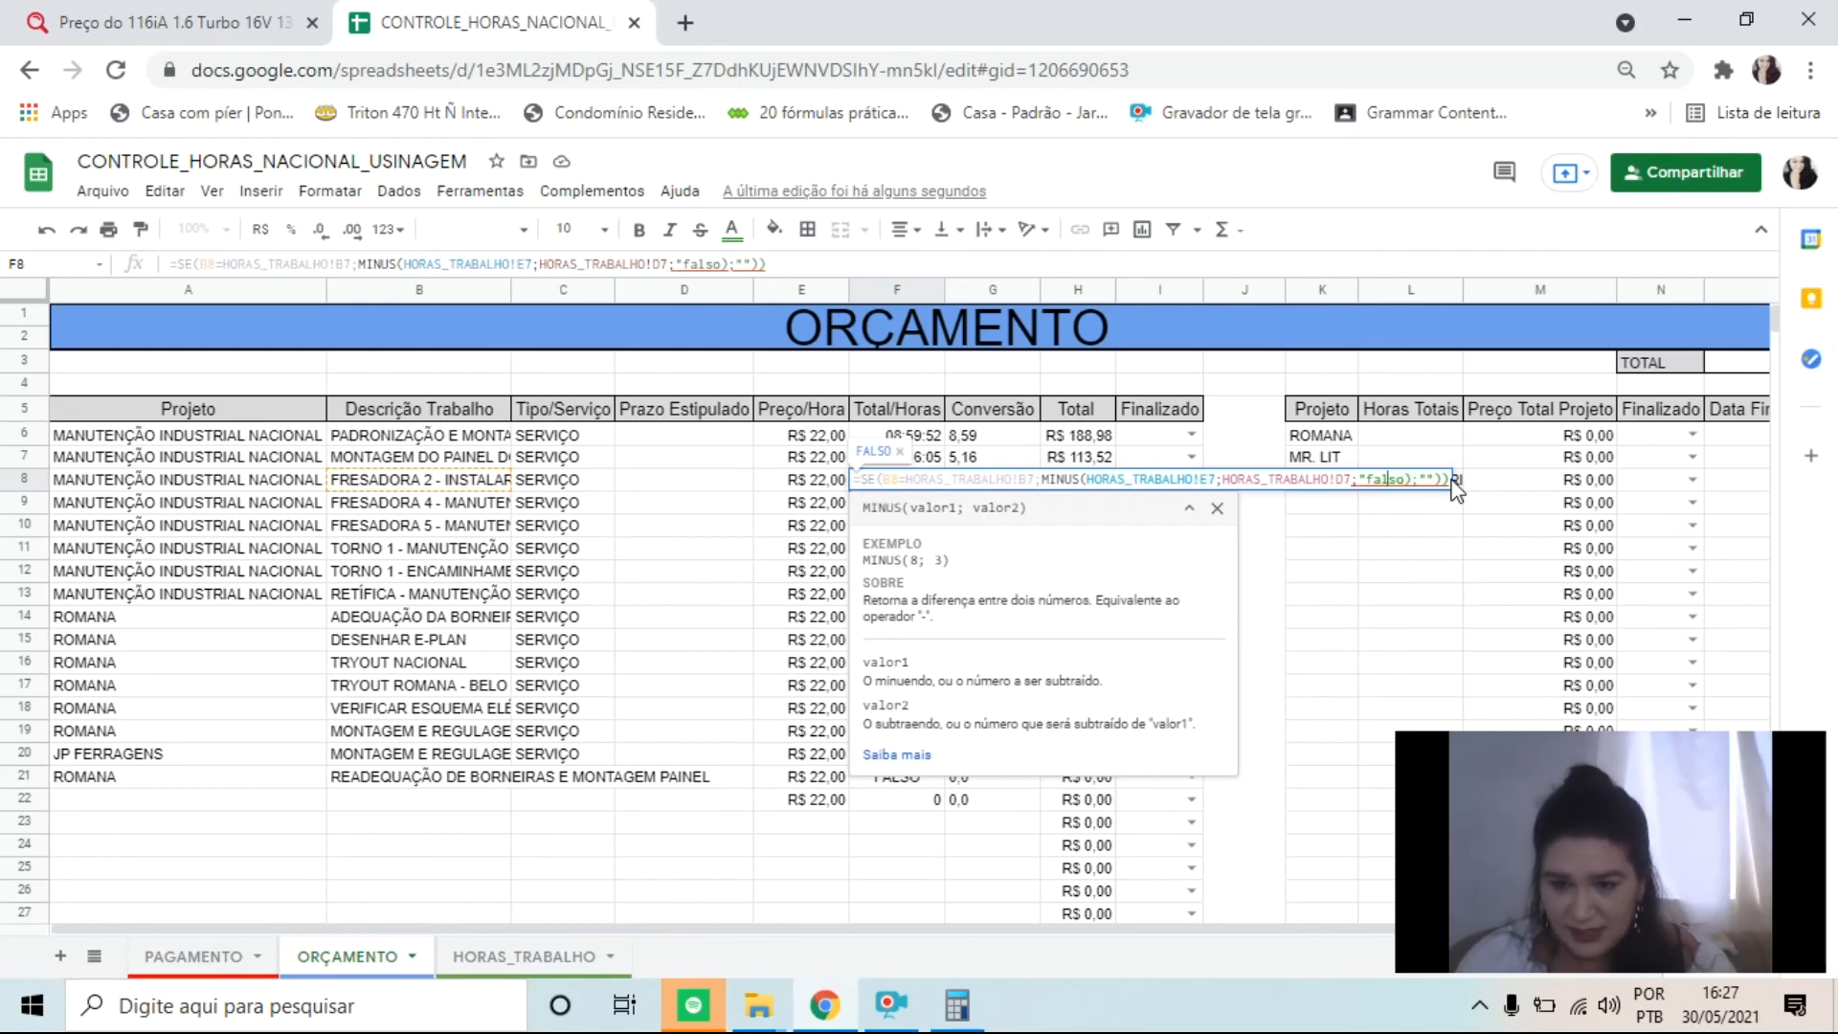
key(BackSpace)
key(Right)
key(Right)
key(Right)
key(Right)
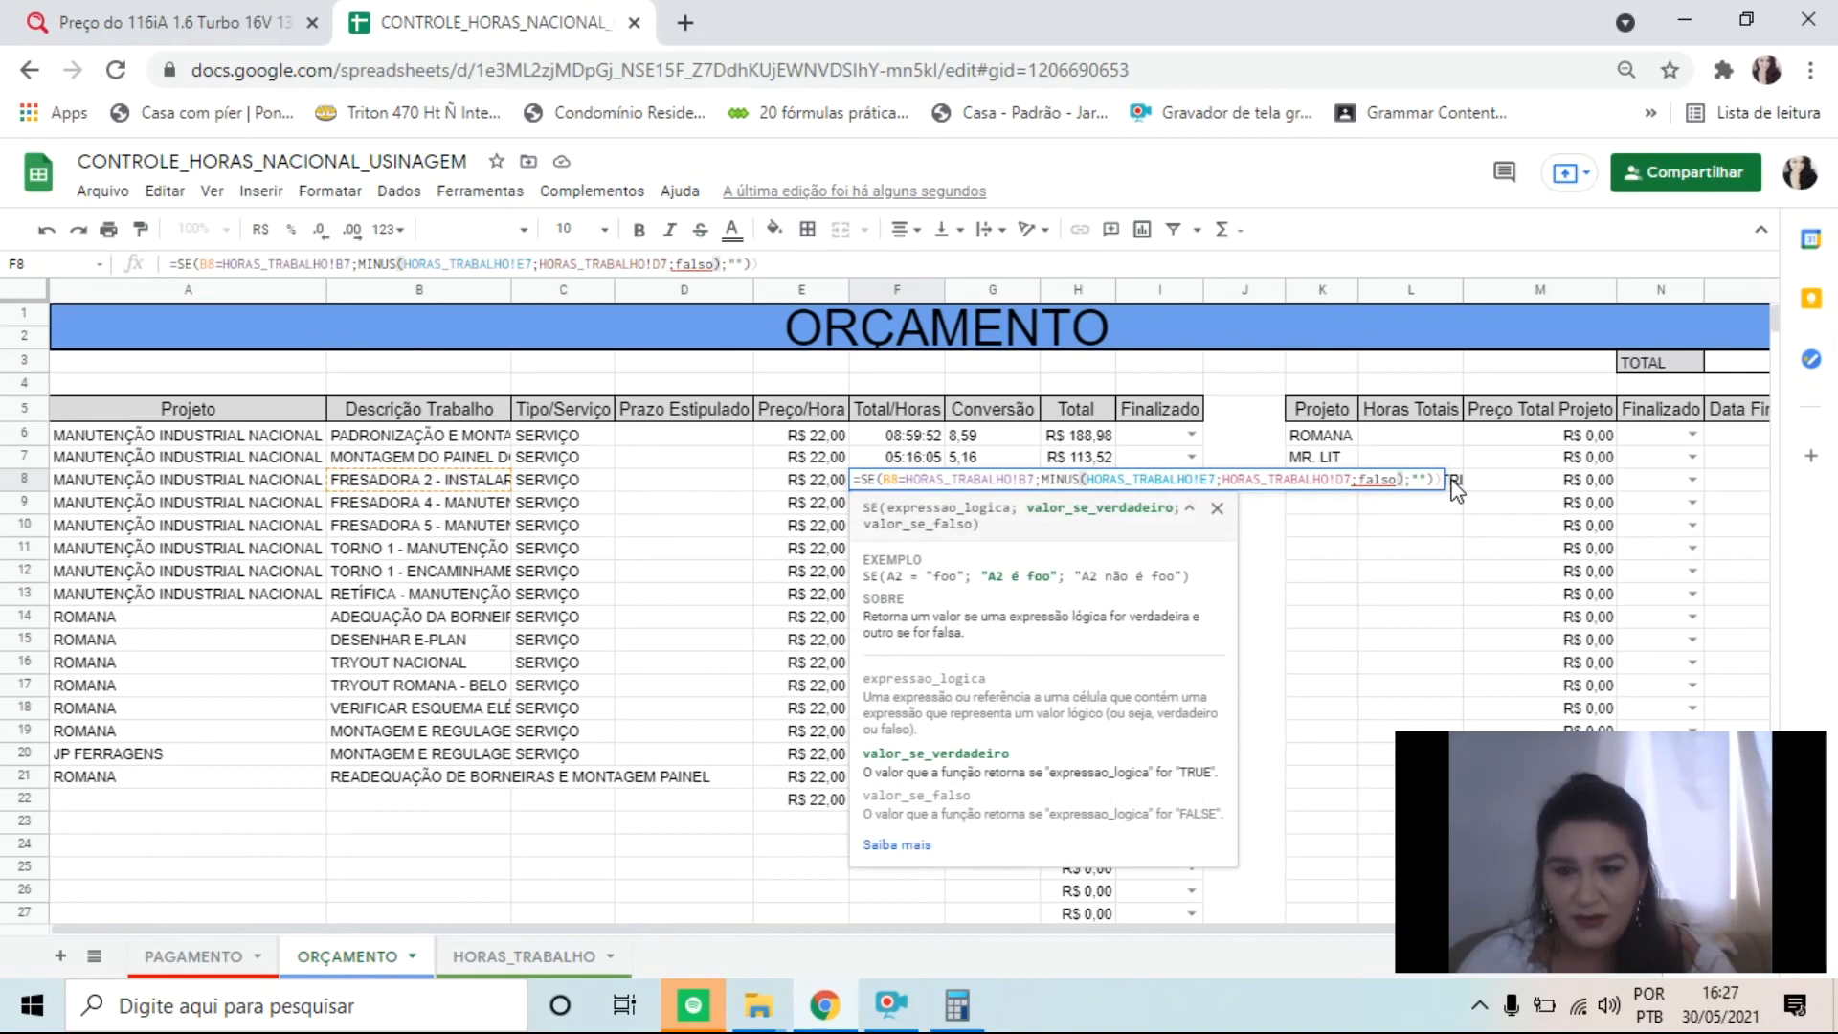
key(BackSpace)
key(BackSpace)
key(BackSpace)
key(BackSpace)
key(BackSpace)
key(BackSpace)
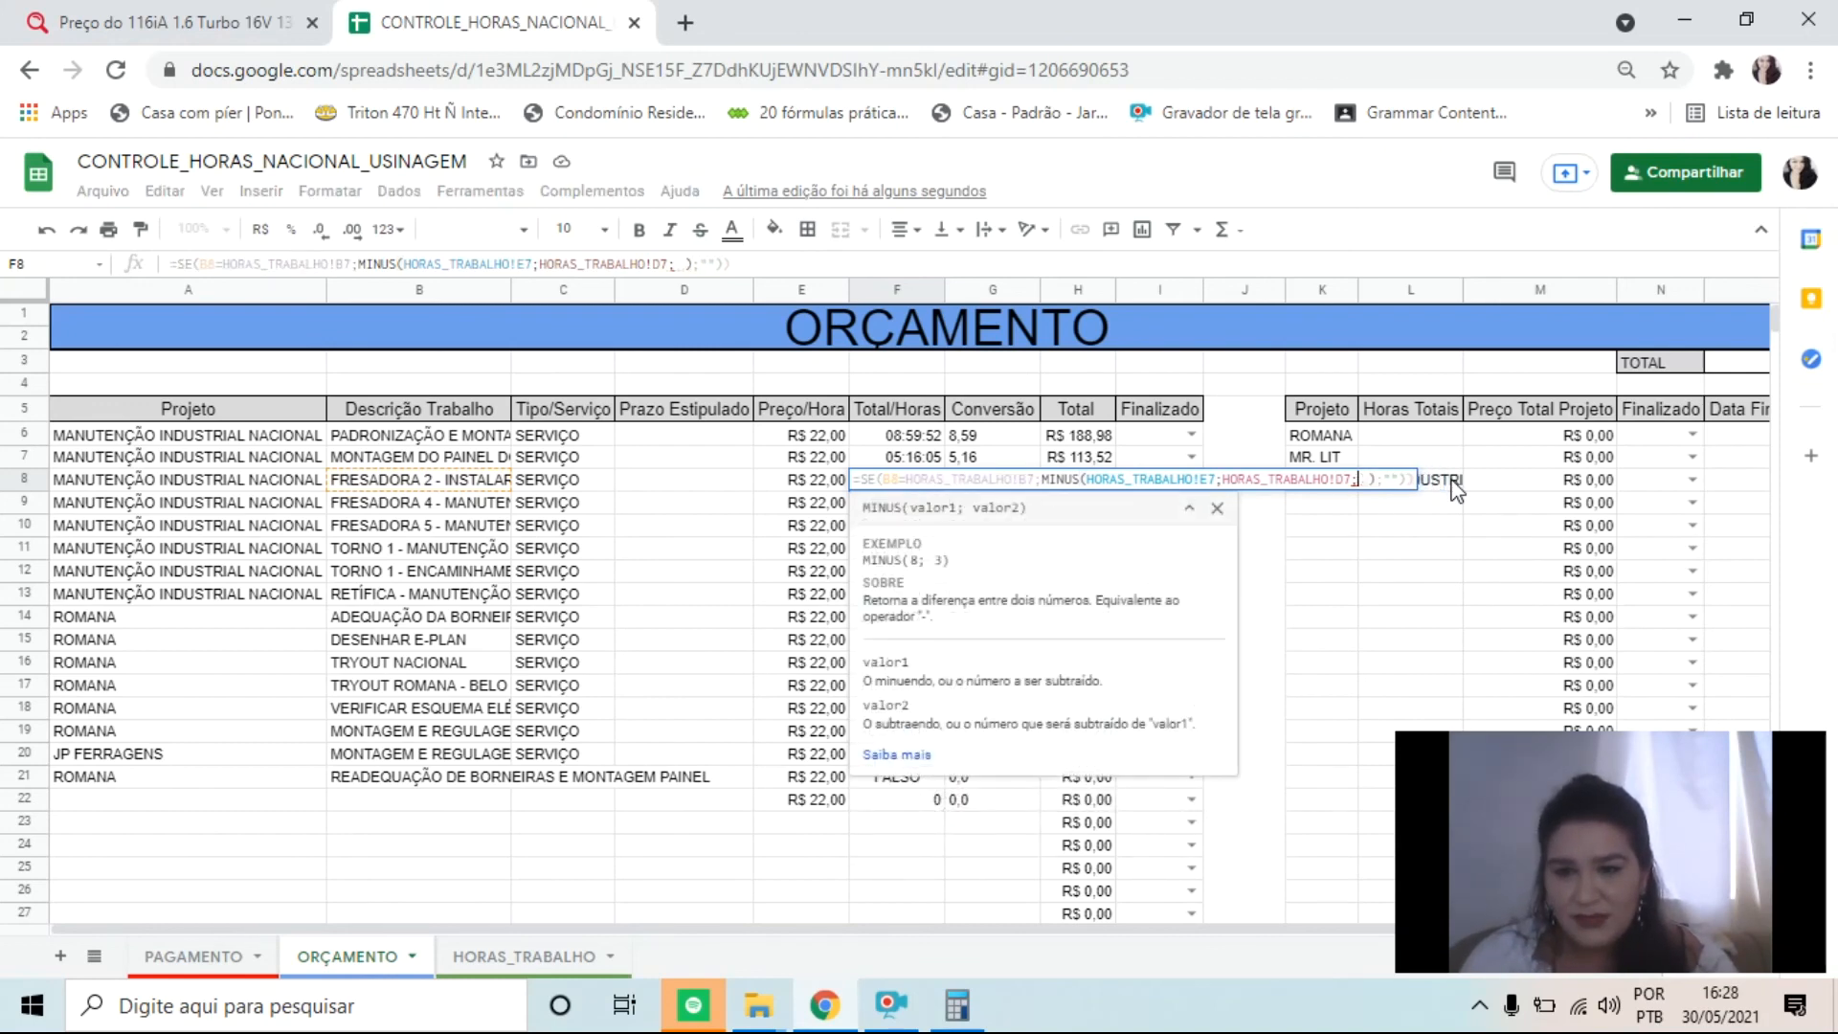
key(Right)
key(Right)
key(Right)
key(Right)
key(Right)
key(Right)
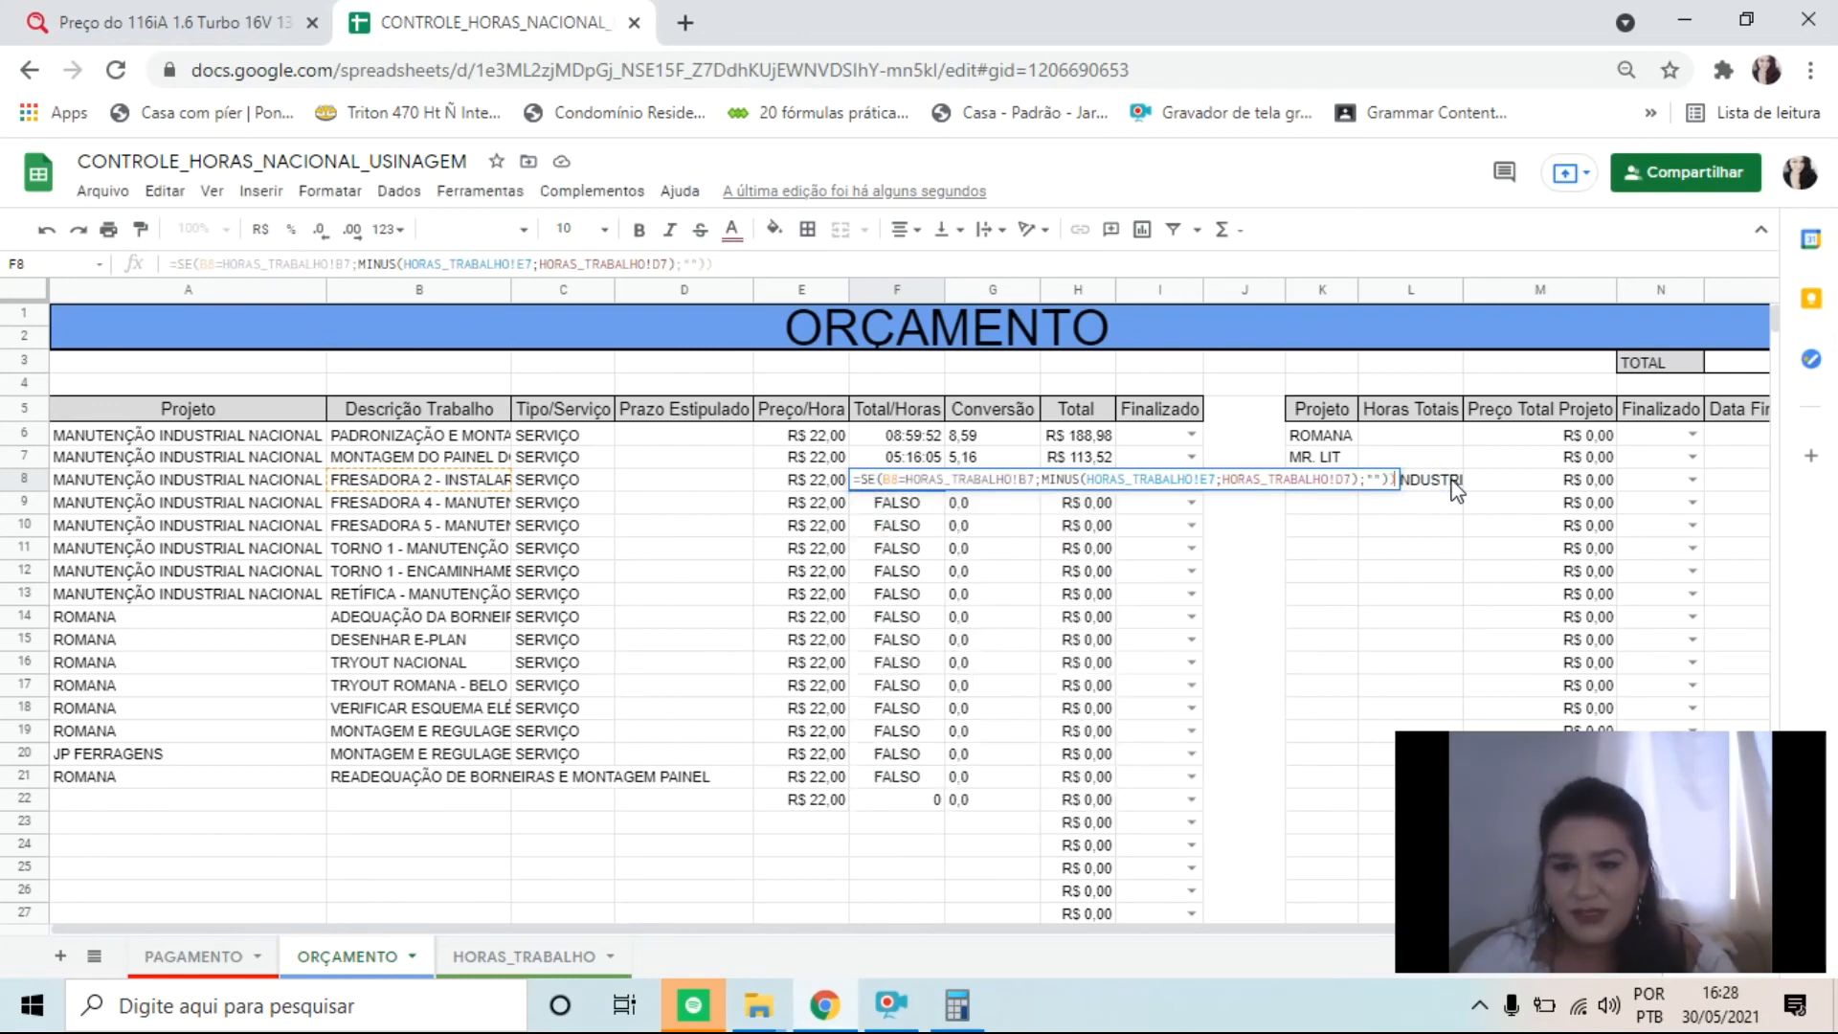
key(Return)
Step: Fill the F8 formula down the Total/Horas column through F66
key(Up)
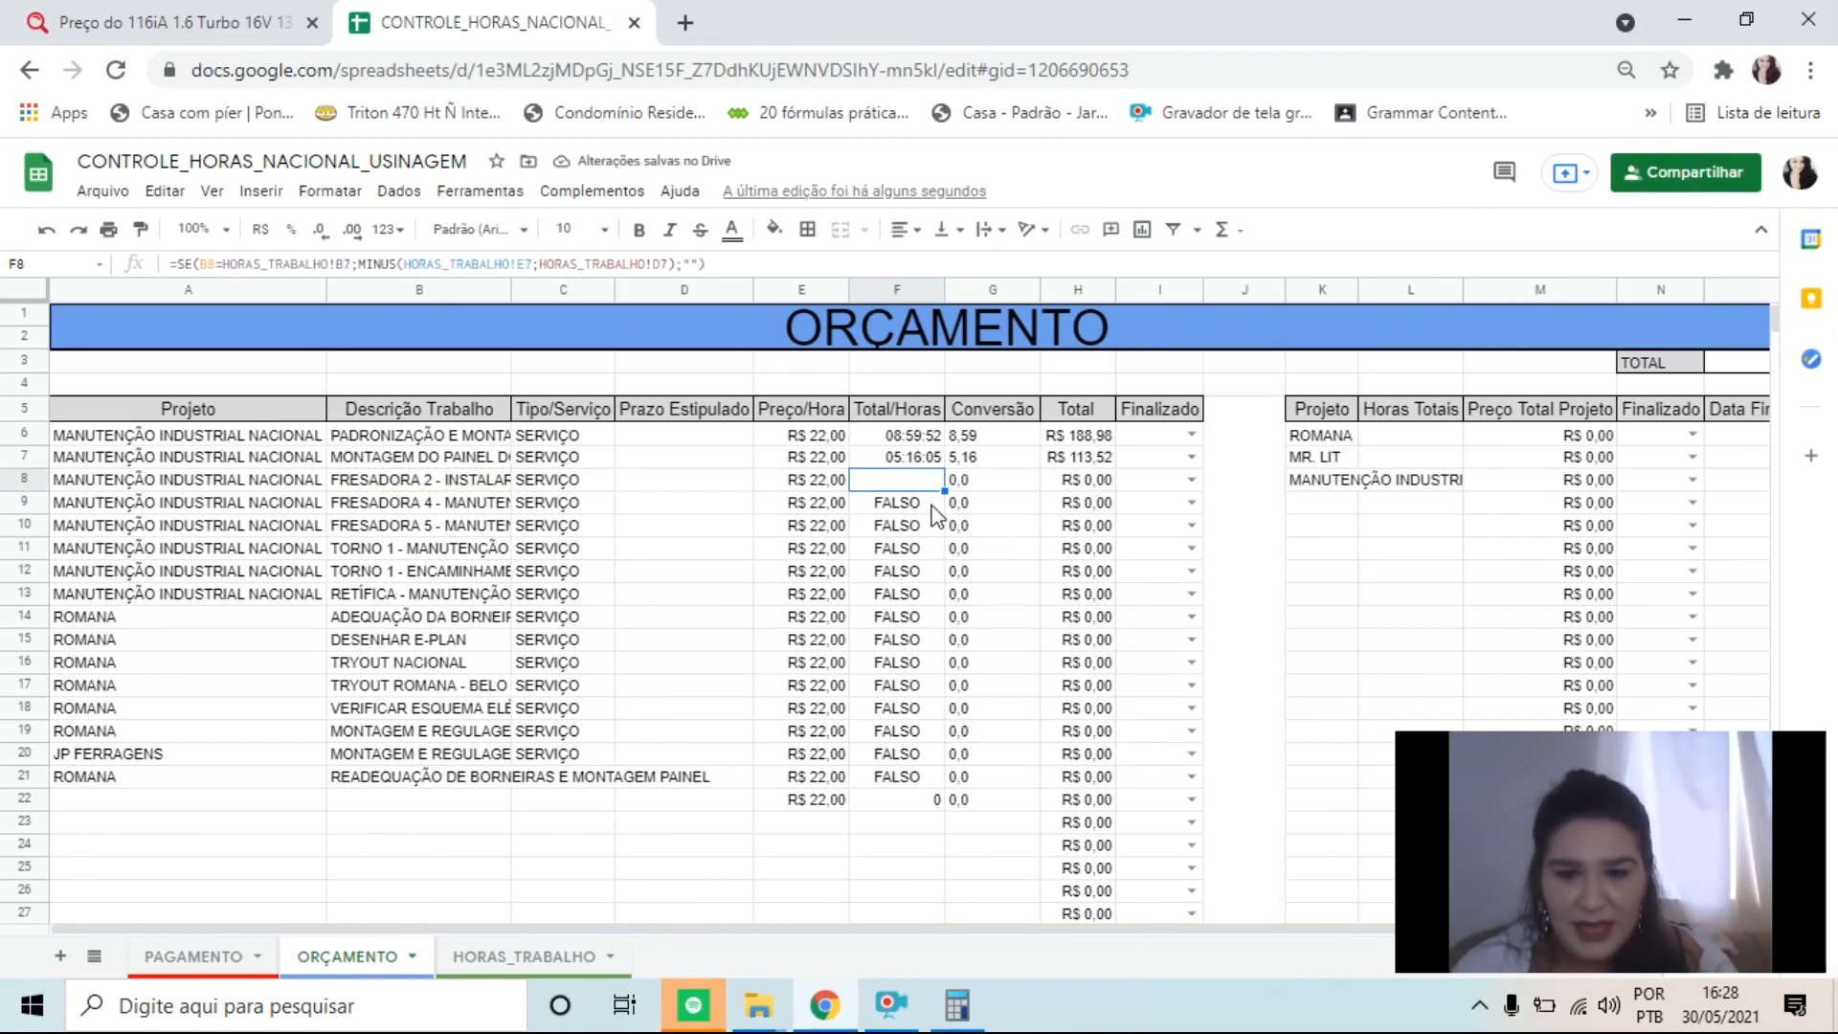
drag(945, 491, 948, 797)
scroll(950, 783, up, 14)
scroll(941, 638, down, 4)
scroll(909, 565, up, 1)
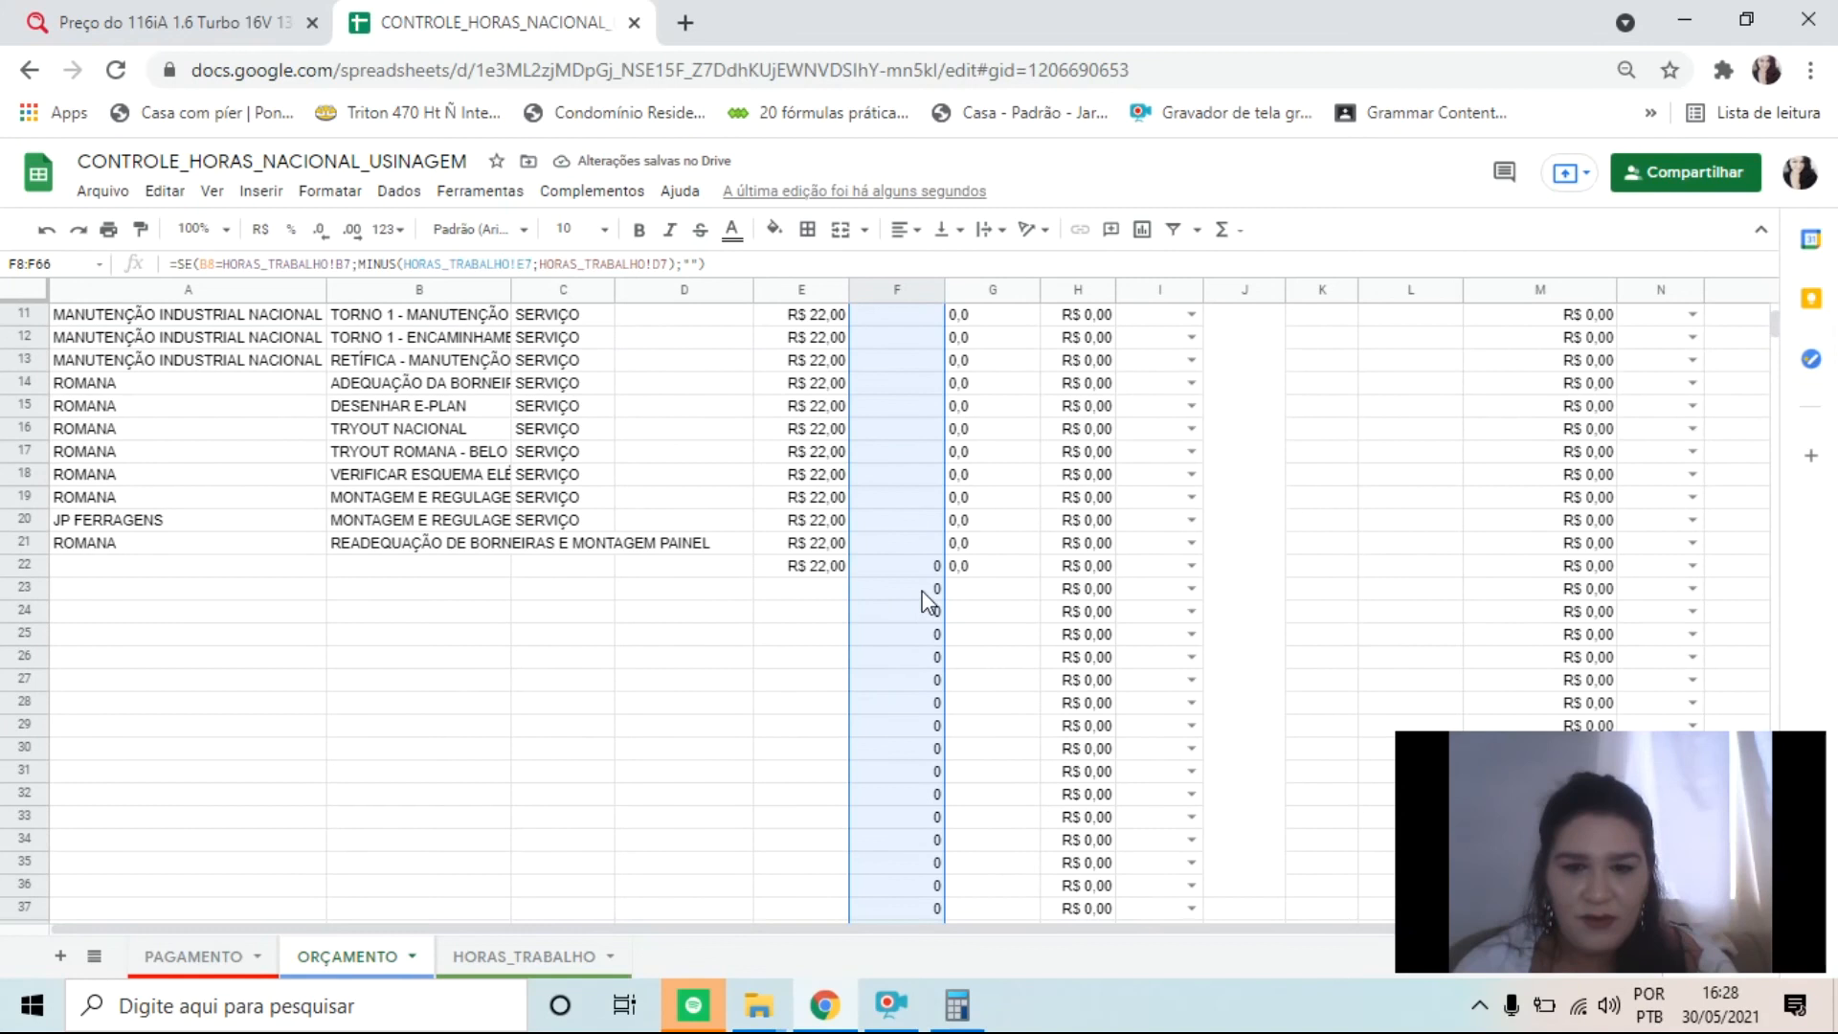
Step: Check the Total/Horas formula in F22 against the project and job description cells of rows 21 and 22
click(922, 591)
click(903, 551)
click(895, 575)
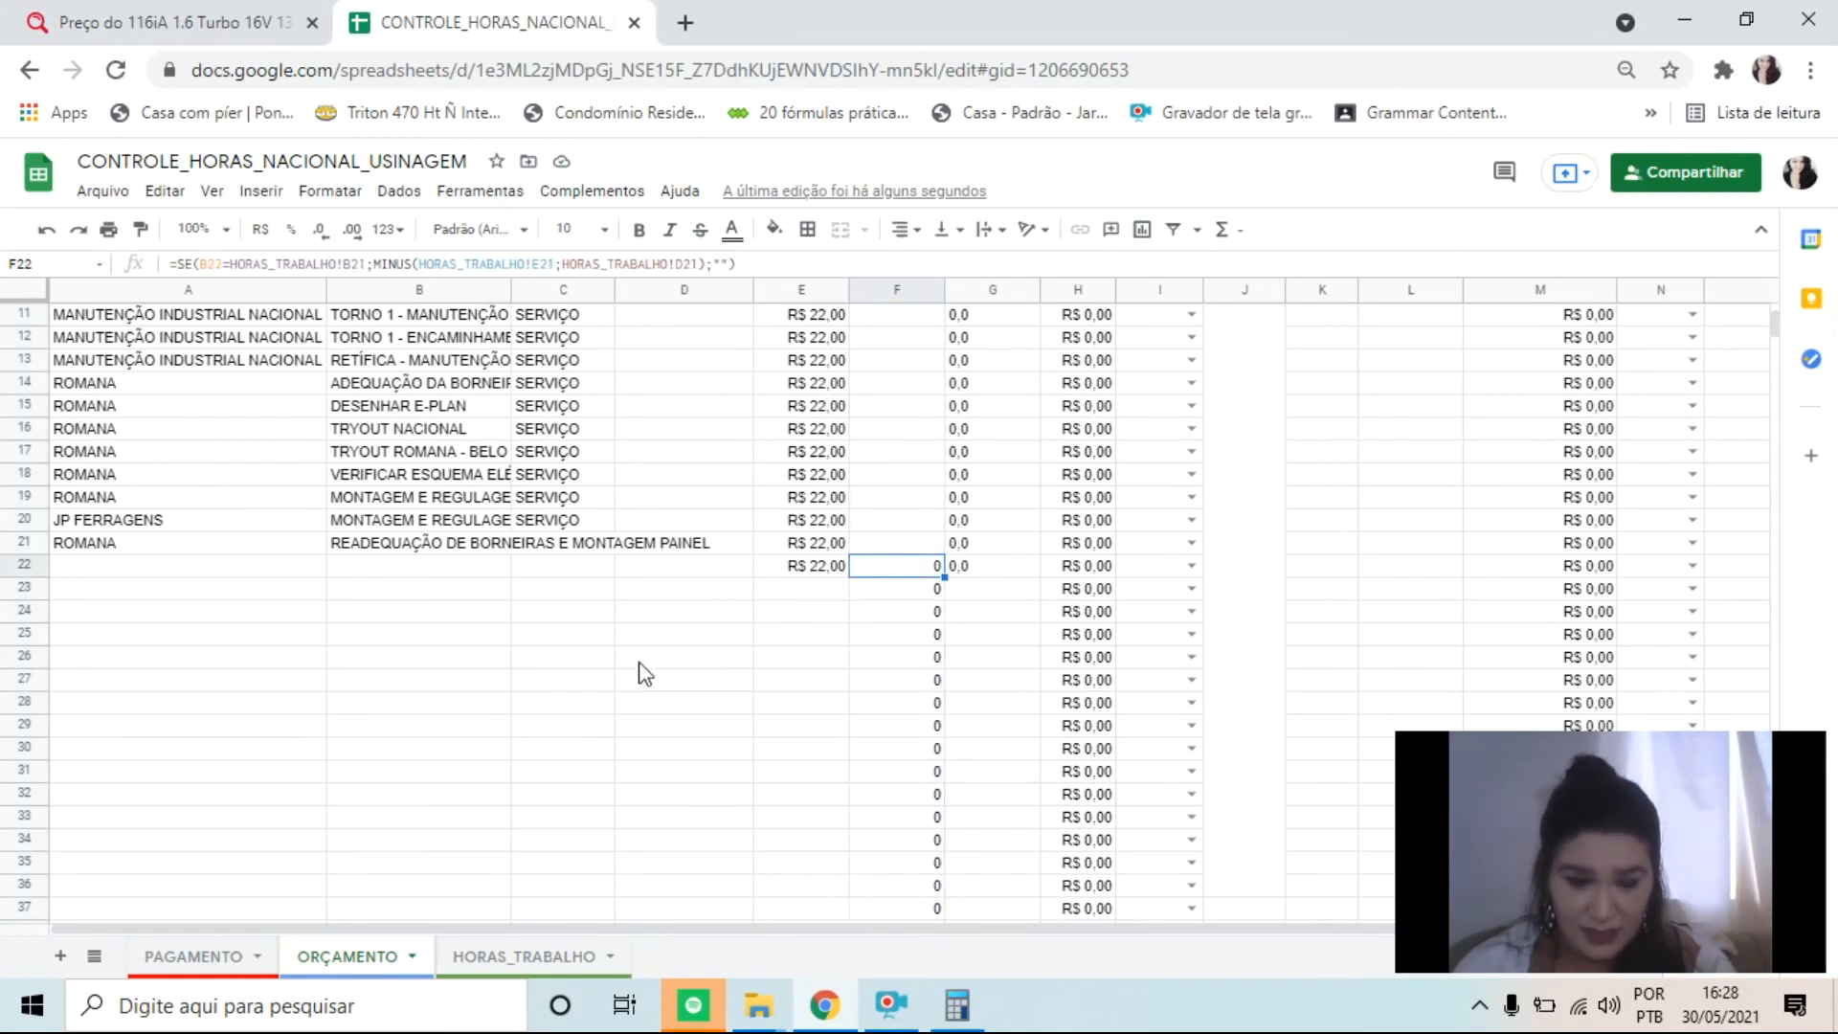
drag(90, 573, 886, 578)
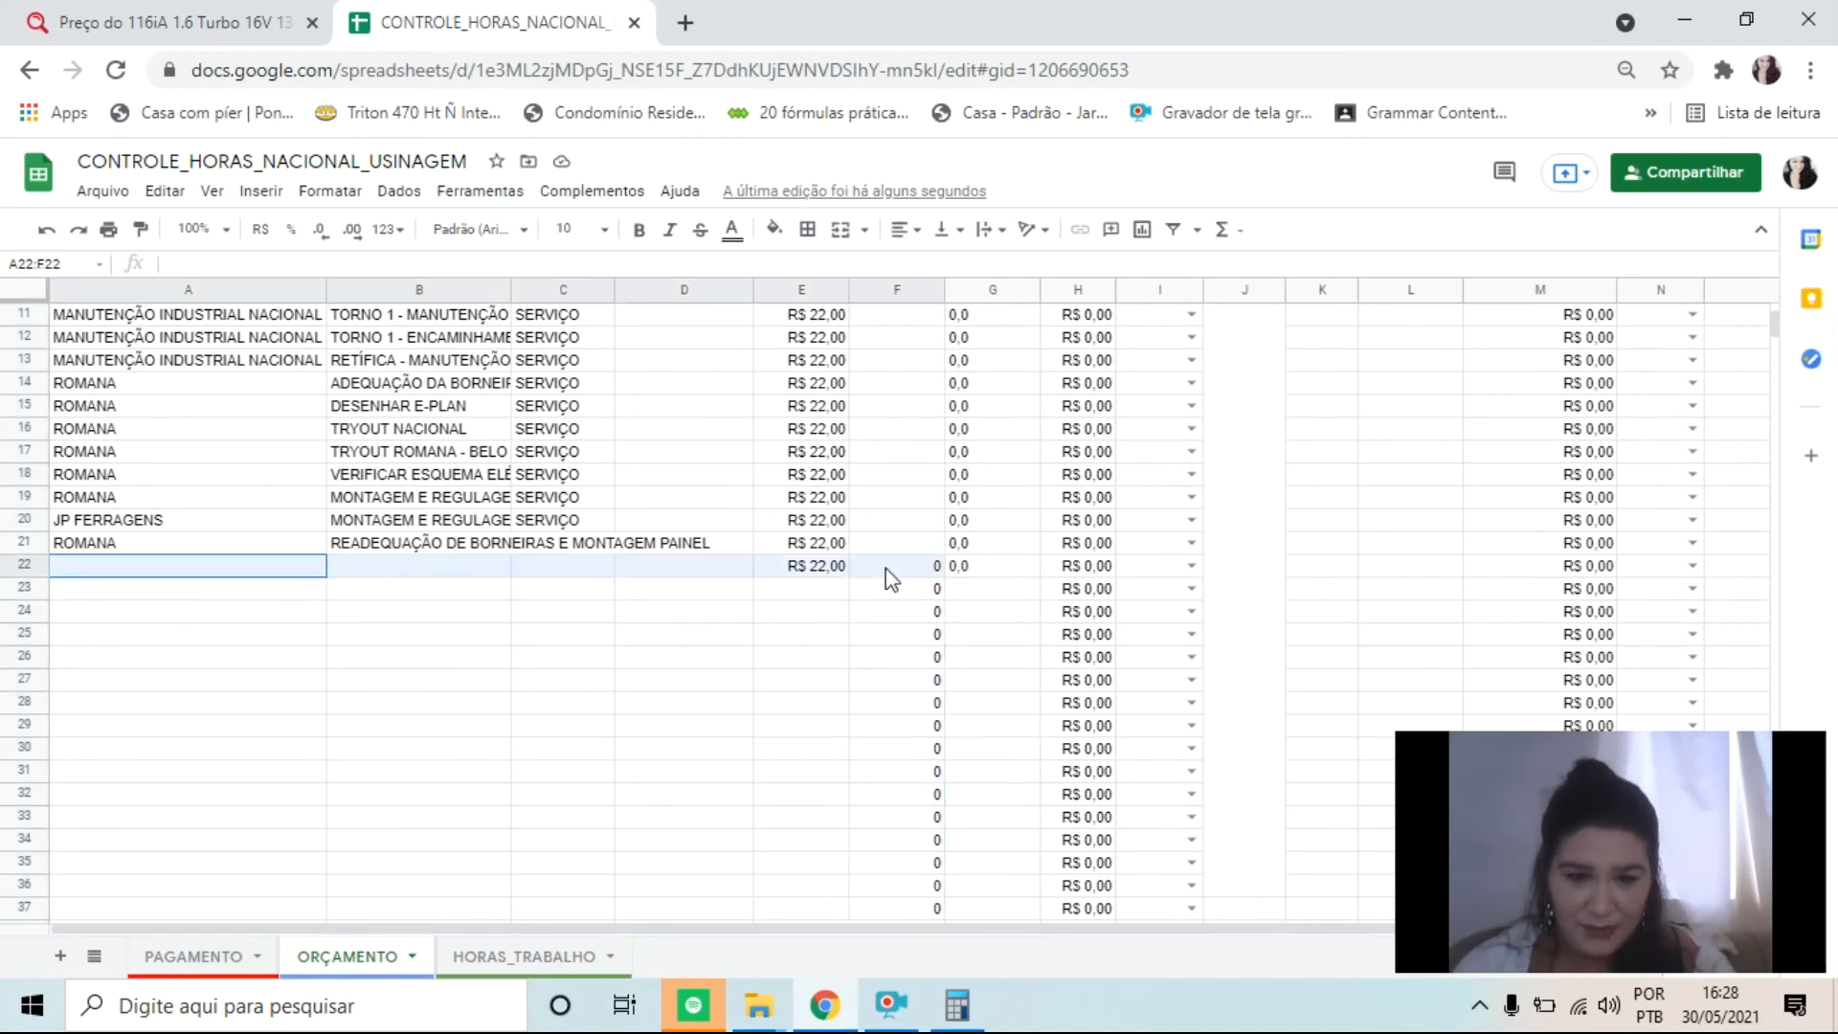
click(383, 569)
click(383, 550)
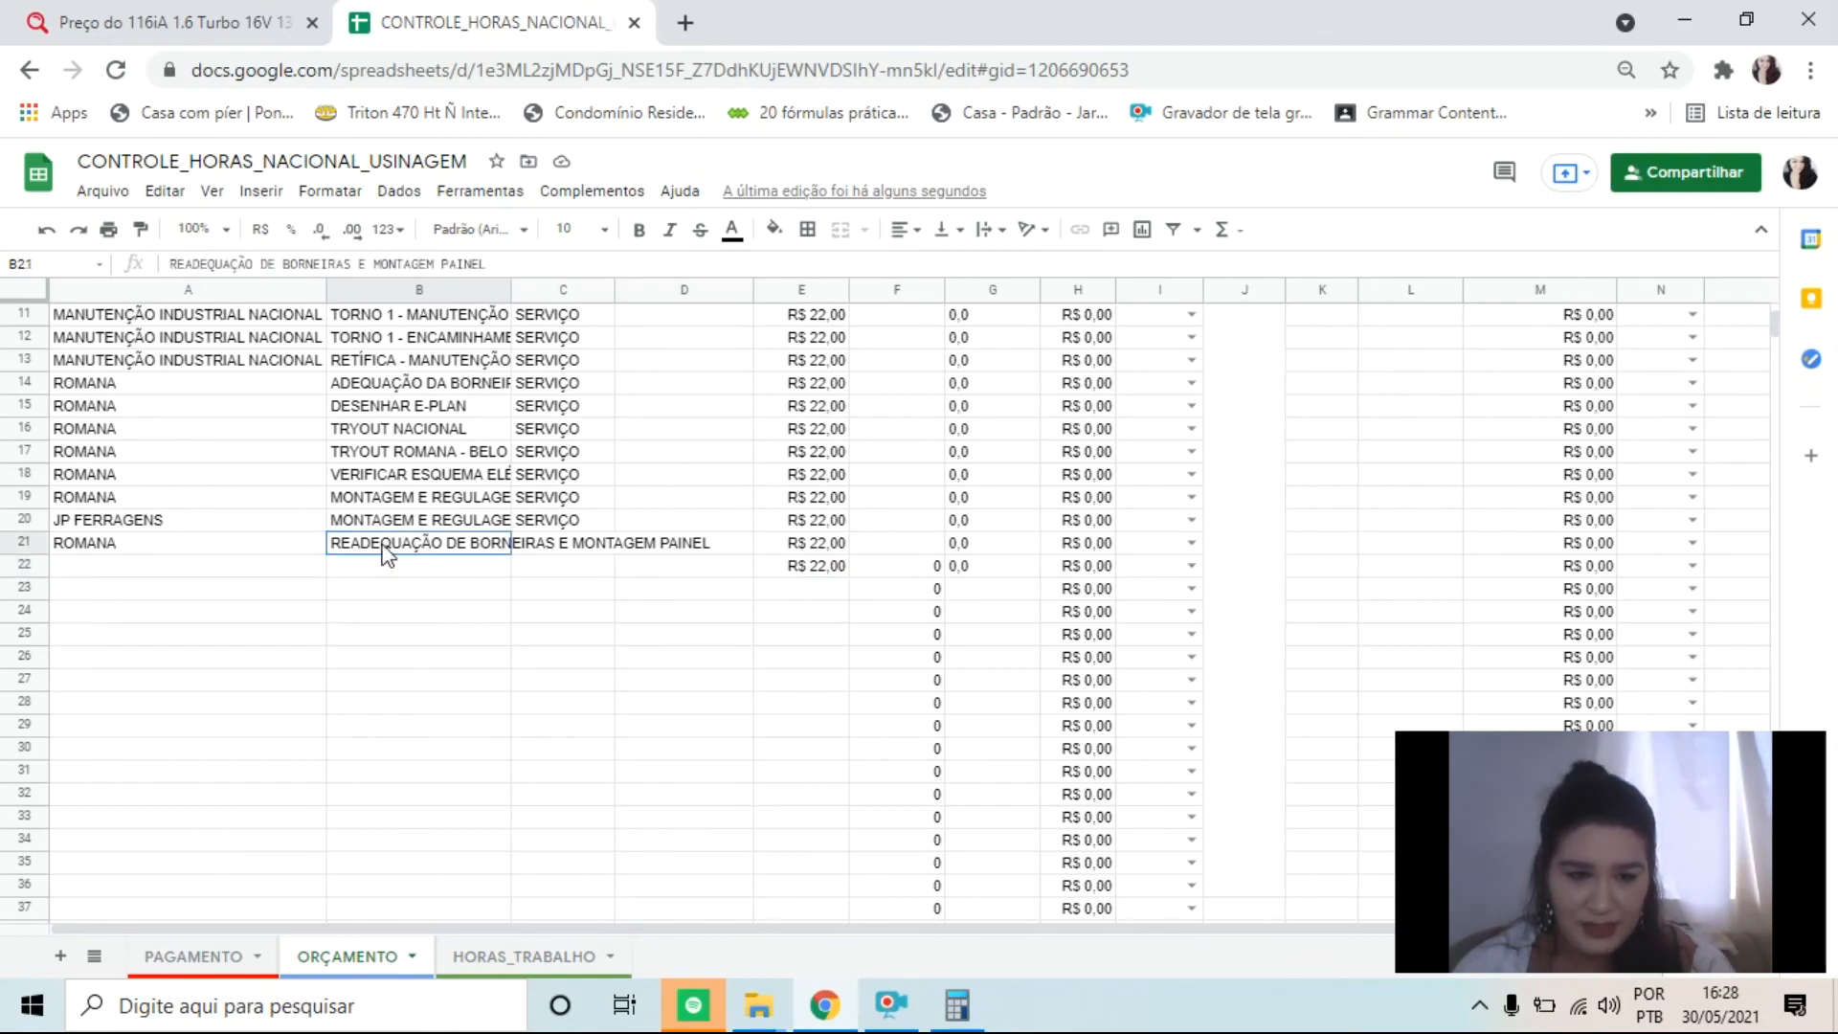